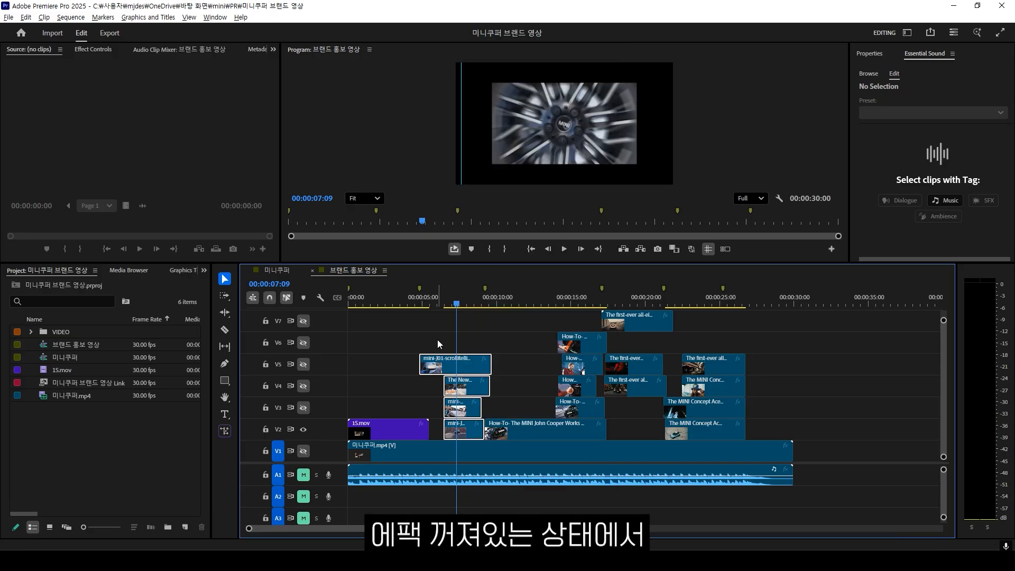
- Replace the four stacked clips on V2 to V5 around 00:00:07 with an After Effects composition
{"action": "left_click_drag", "start_coordinate": [438, 339], "coordinate": [463, 427]}
{"action": "right_click", "coordinate": [462, 427]}
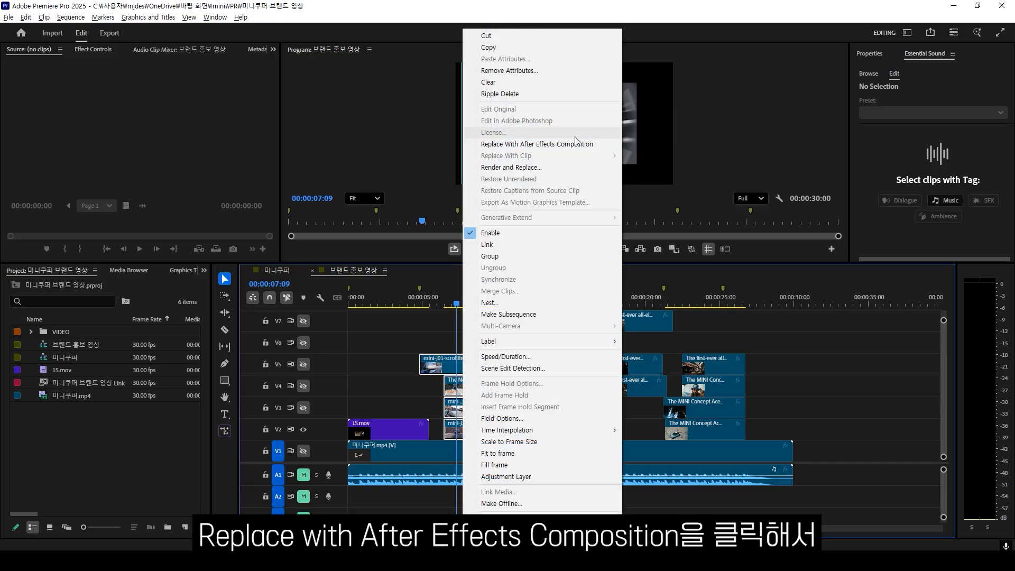
{"action": "left_click", "coordinate": [546, 146]}
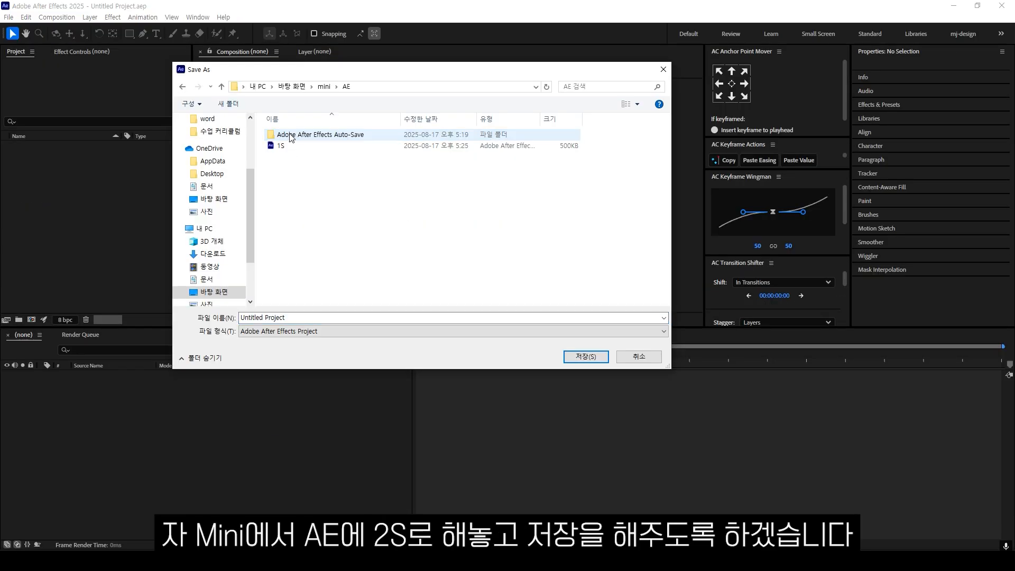
- Save the new After Effects project as 2S in the mini/AE folder
{"action": "triple_click", "coordinate": [310, 318]}
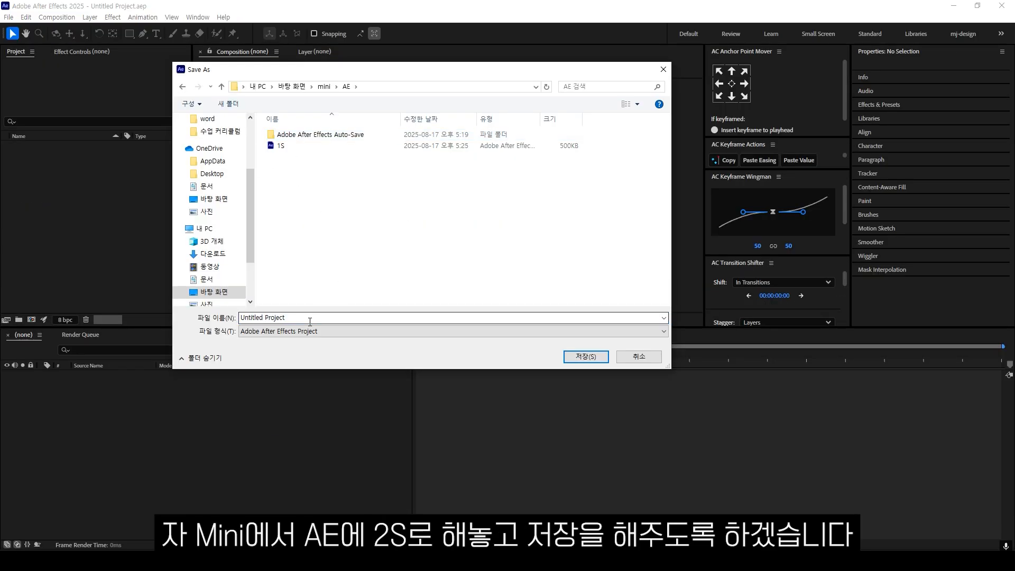
{"action": "type", "text": "2S"}
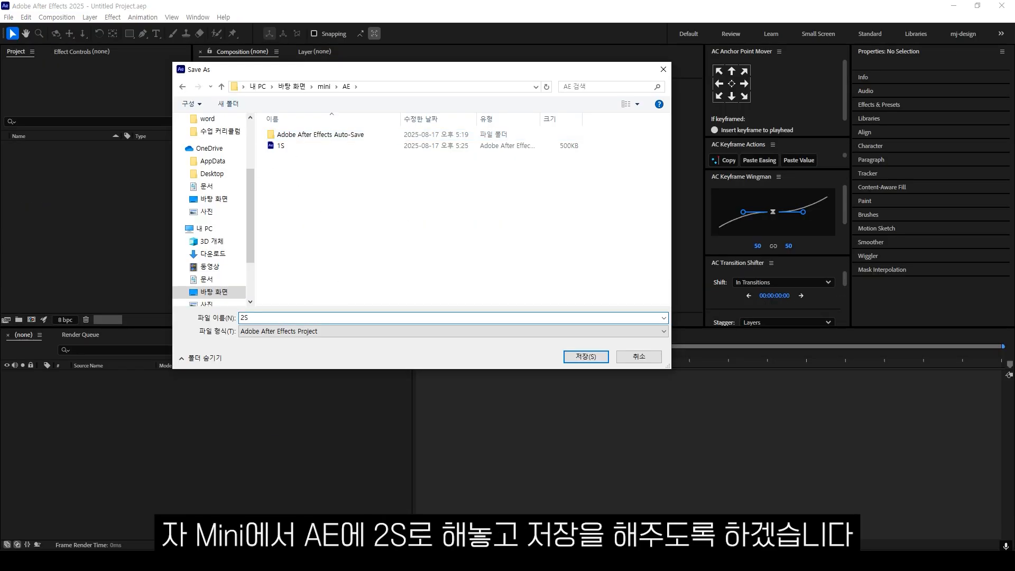
{"action": "key", "text": "Return"}
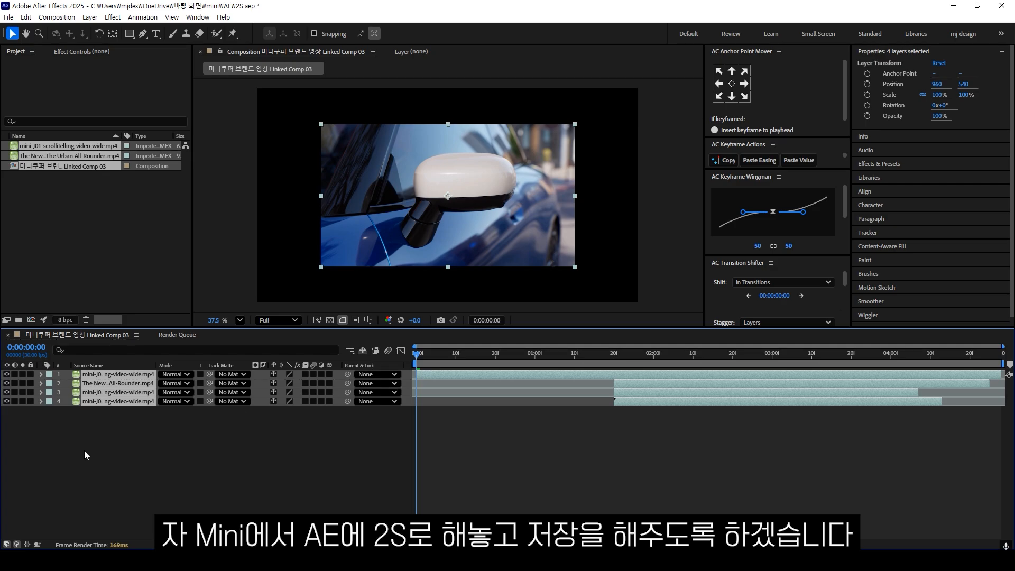
- Turn off the visibility of all four footage layers and hide the shy layers from the timeline
{"action": "left_click", "coordinate": [8, 374]}
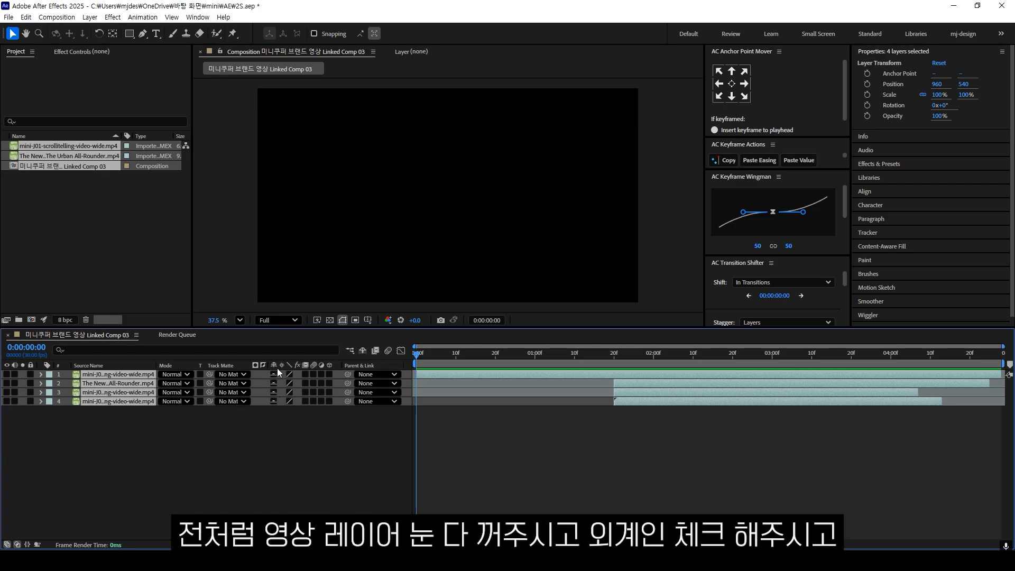
{"action": "left_click", "coordinate": [363, 350]}
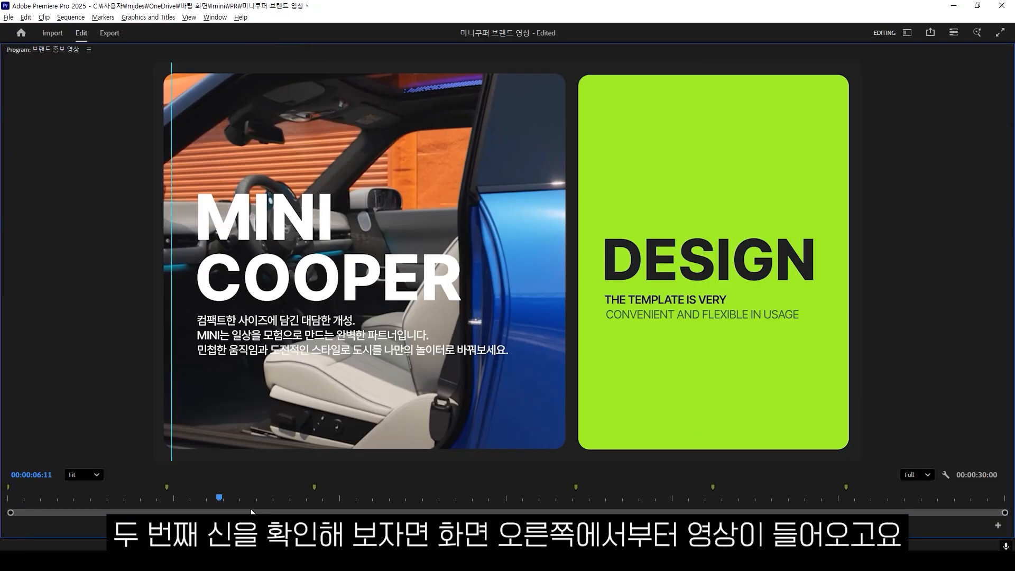
- Review the second scene of the finished brand video to see how its boxes enter, shrink and leave
{"action": "mouse_move", "coordinate": [219, 498]}
{"action": "left_mouse_down"}
{"action": "mouse_move", "coordinate": [176, 499]}
{"action": "mouse_move", "coordinate": [226, 499]}
{"action": "left_mouse_up"}
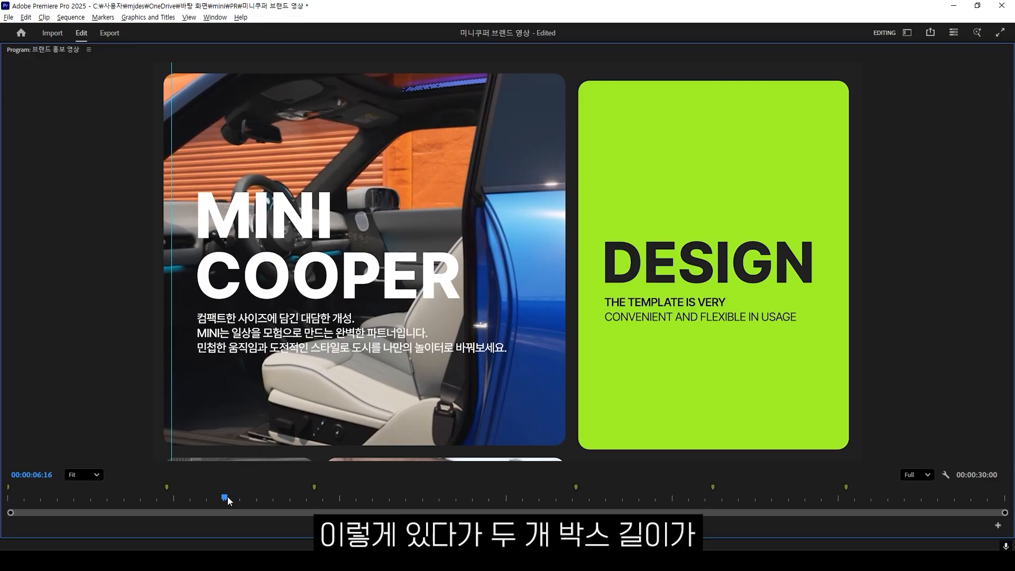
{"action": "key", "text": "space"}
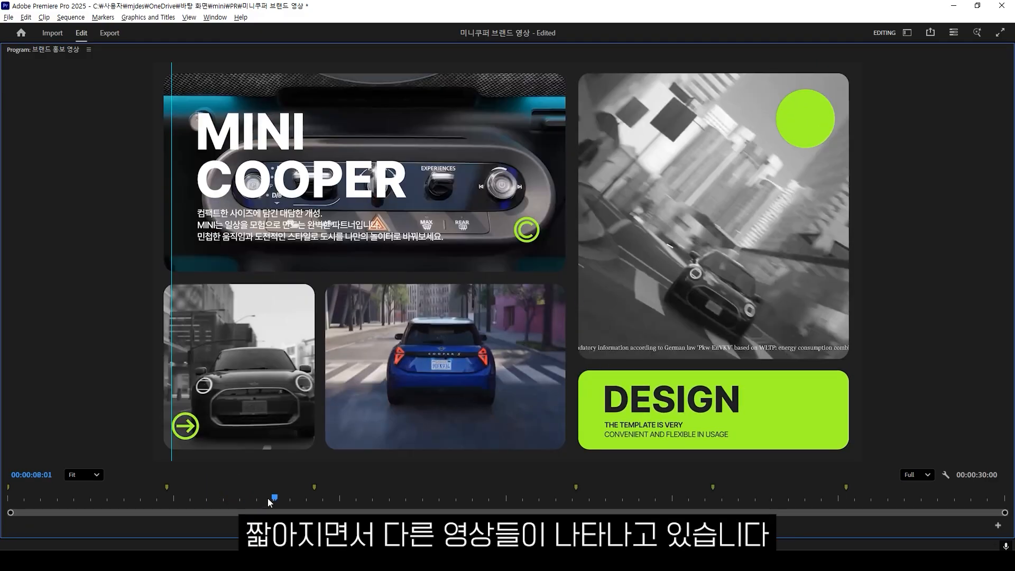
{"action": "left_click_drag", "start_coordinate": [268, 498], "coordinate": [302, 500]}
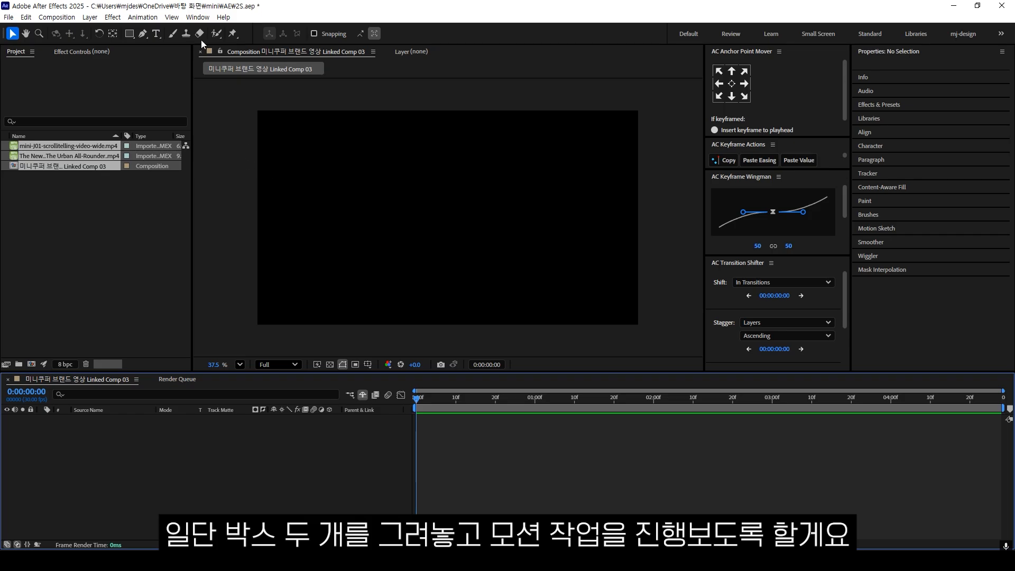
- Draw a 1100 × 1000 rectangle in the left part of the composition and centre it vertically
{"action": "key", "text": "q"}
{"action": "left_click_drag", "start_coordinate": [265, 119], "coordinate": [482, 316]}
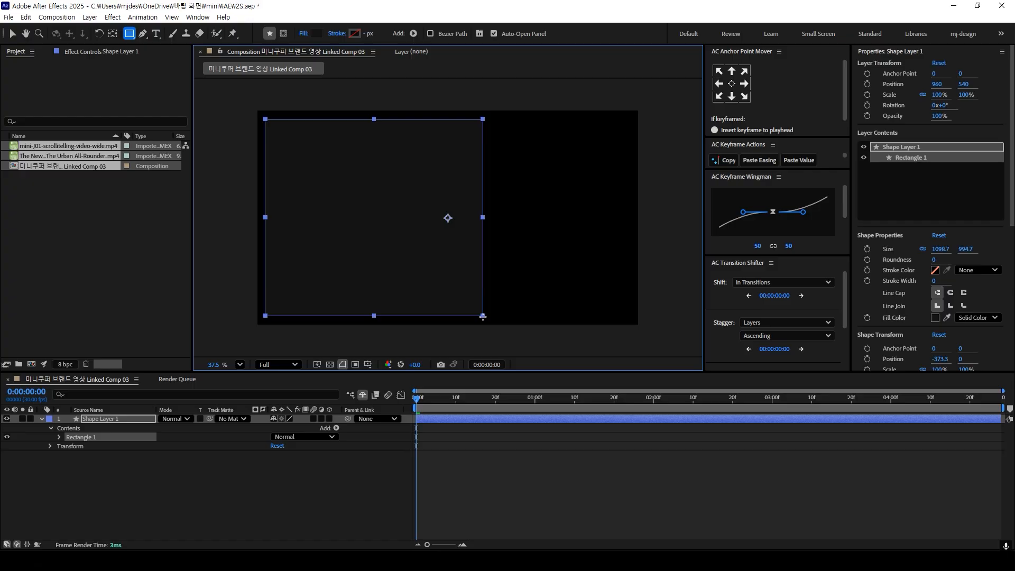
{"action": "type", "text": "00"}
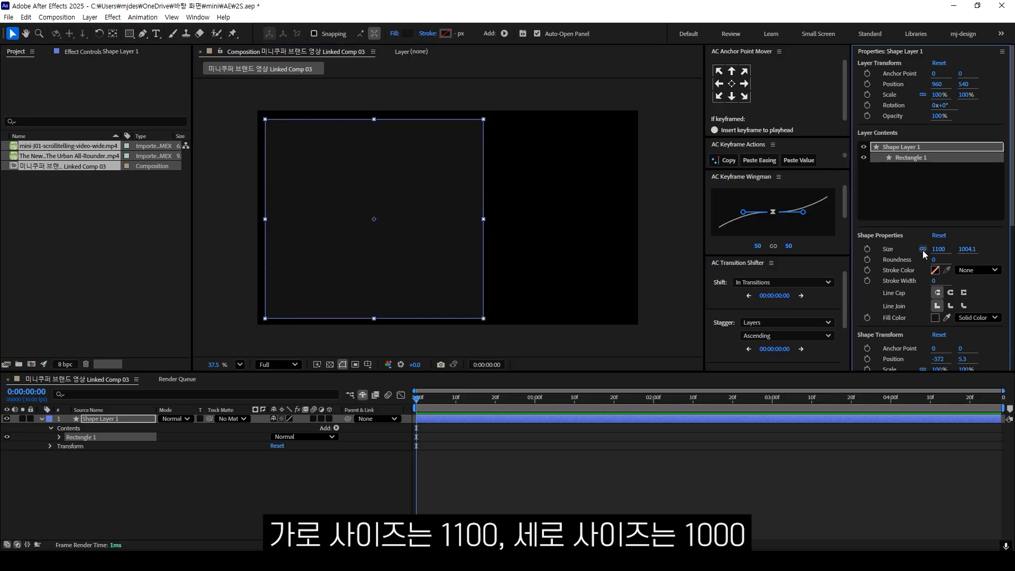
{"action": "left_click", "coordinate": [972, 251]}
{"action": "type", "text": "1000"}
{"action": "key", "text": "Return"}
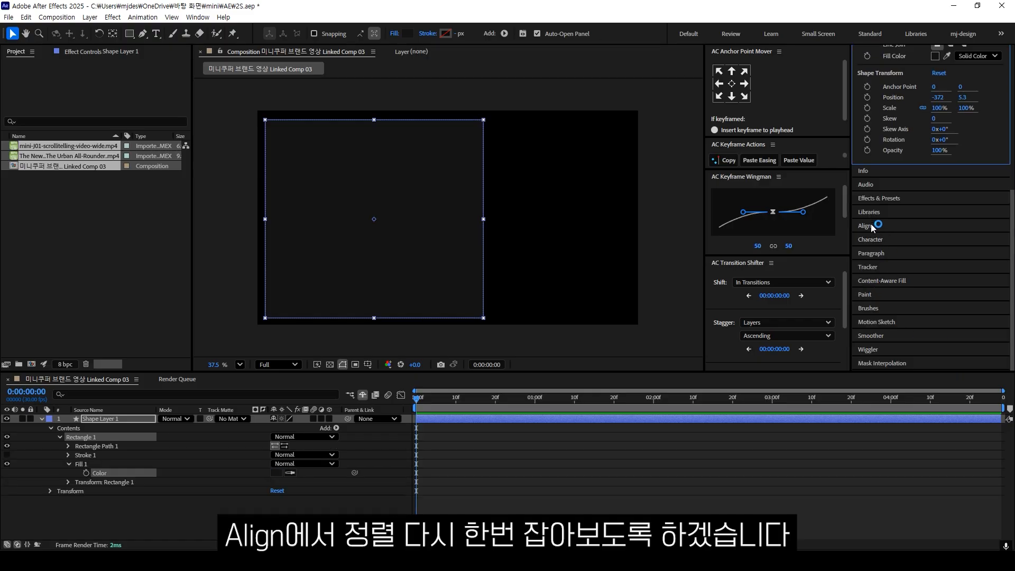
{"action": "left_click", "coordinate": [873, 226]}
{"action": "left_click", "coordinate": [932, 154]}
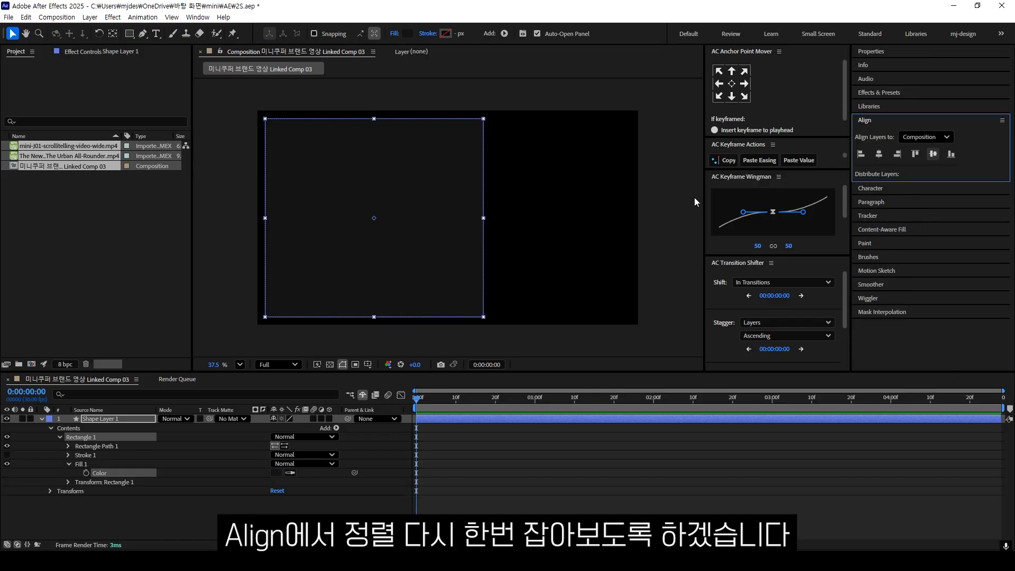
- Place a duplicate of the rectangle, narrowed to a width of 700, beside the original in the right part of the composition
{"action": "key", "text": "ctrl+d"}
{"action": "left_click_drag", "start_coordinate": [378, 246], "coordinate": [538, 247]}
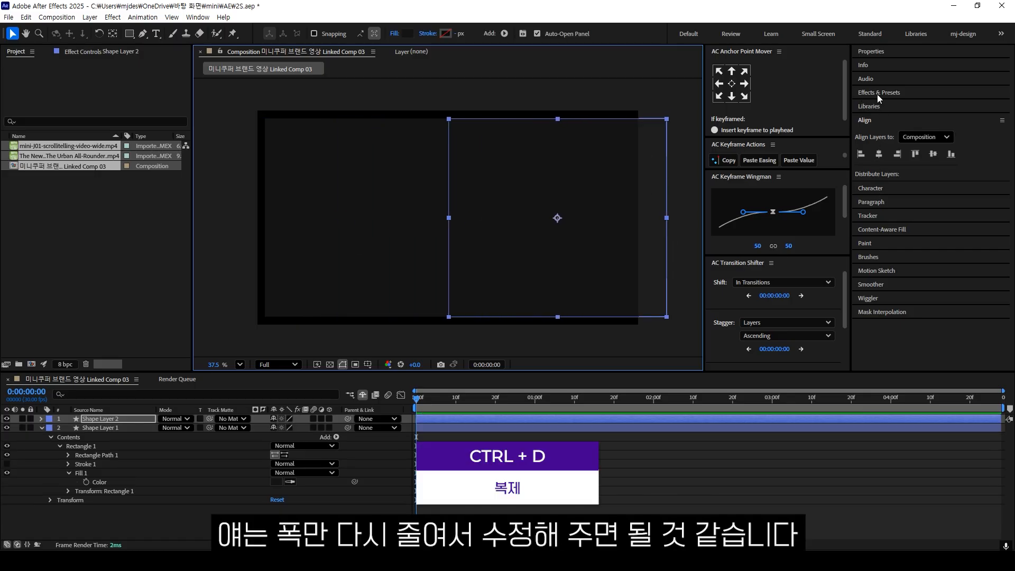
{"action": "left_click", "coordinate": [870, 55]}
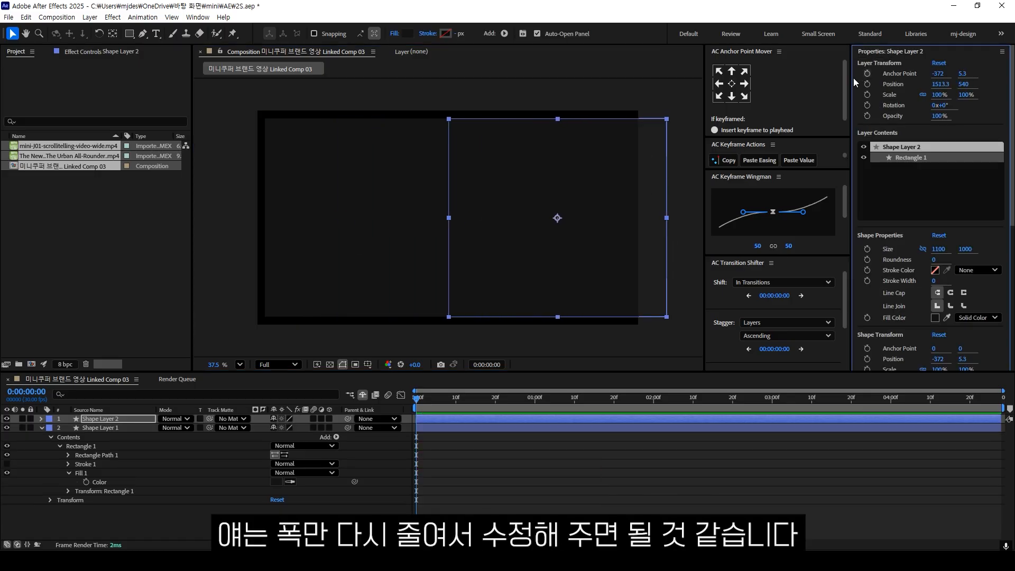
{"action": "left_click_drag", "start_coordinate": [939, 256], "coordinate": [735, 268]}
{"action": "left_click", "coordinate": [936, 249]}
{"action": "type", "text": "7"}
{"action": "key", "text": "Return"}
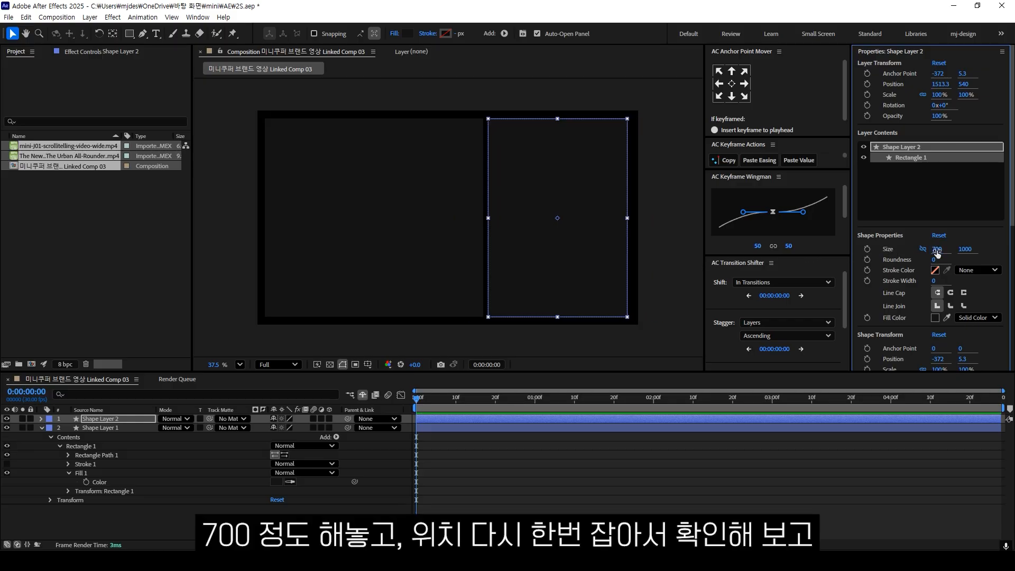
{"action": "left_click", "coordinate": [668, 162]}
{"action": "left_click_drag", "start_coordinate": [582, 202], "coordinate": [585, 202]}
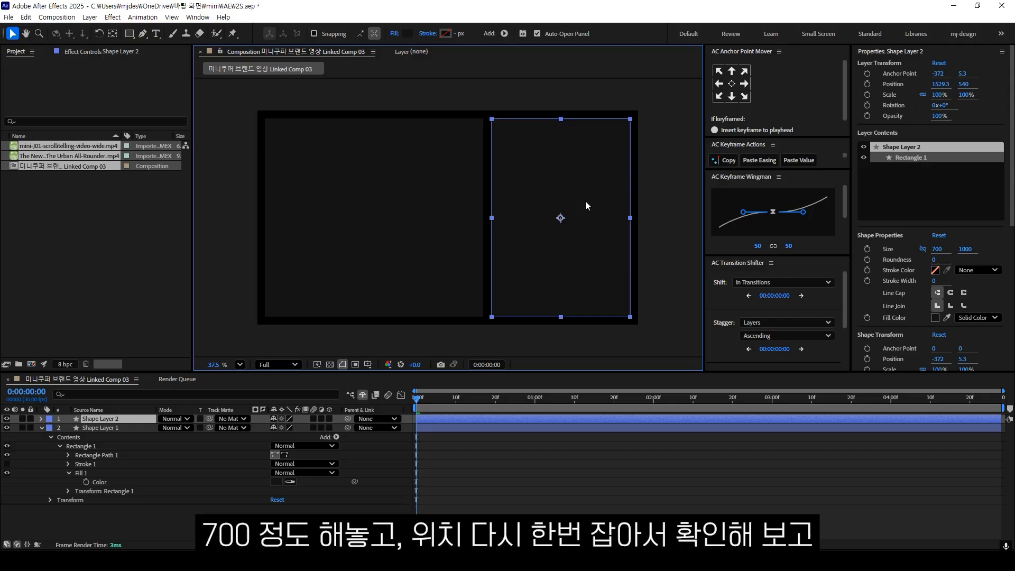
- Change the fill of the narrower rectangle to red CC2A2A
{"action": "left_click", "coordinate": [649, 183]}
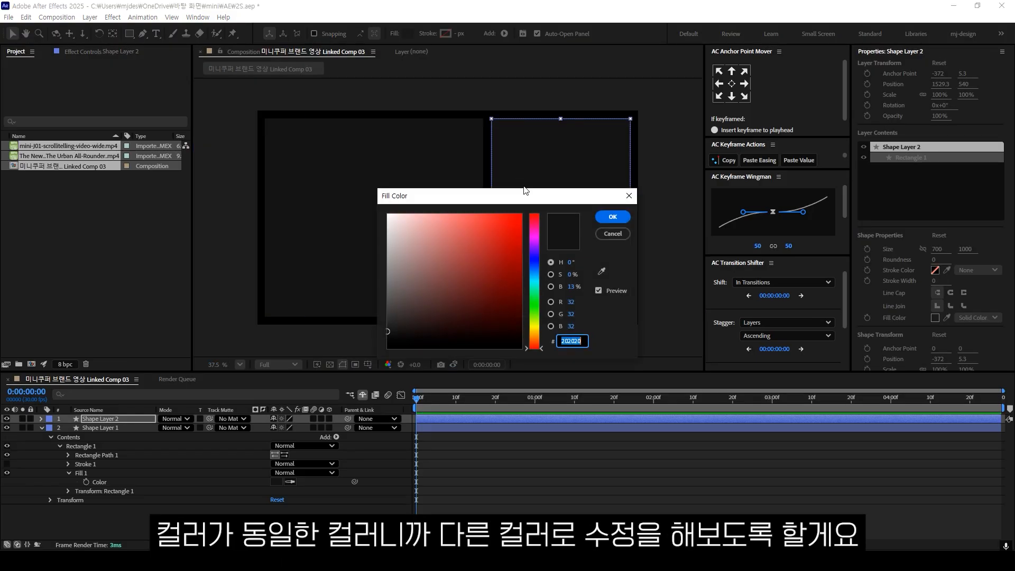
{"action": "left_click", "coordinate": [494, 240]}
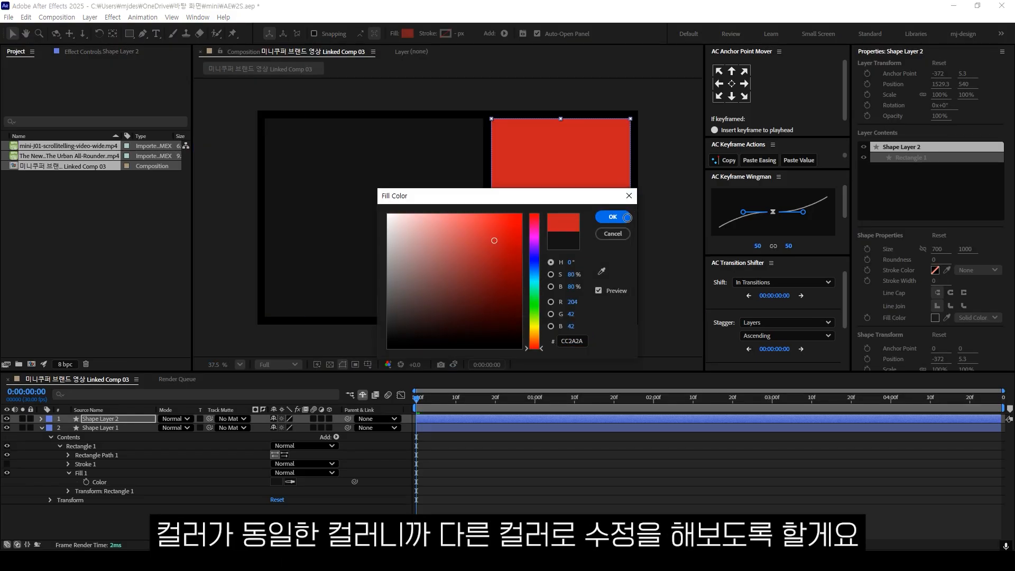
{"action": "left_click", "coordinate": [612, 217]}
{"action": "left_click", "coordinate": [667, 195]}
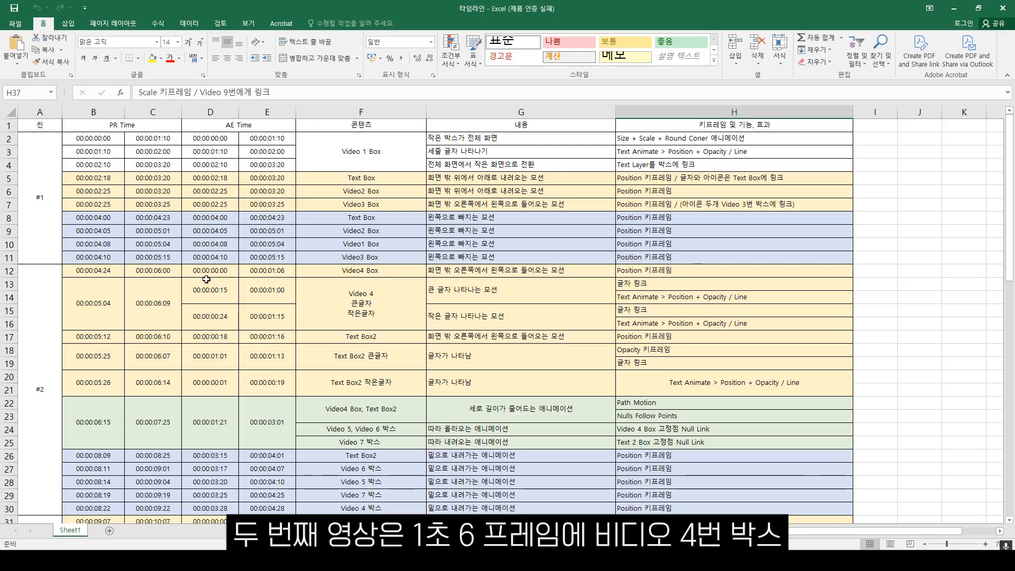
- Check the AE end time of the Video4 Box entry in the scene timing spreadsheet
{"action": "left_click", "coordinate": [266, 273]}
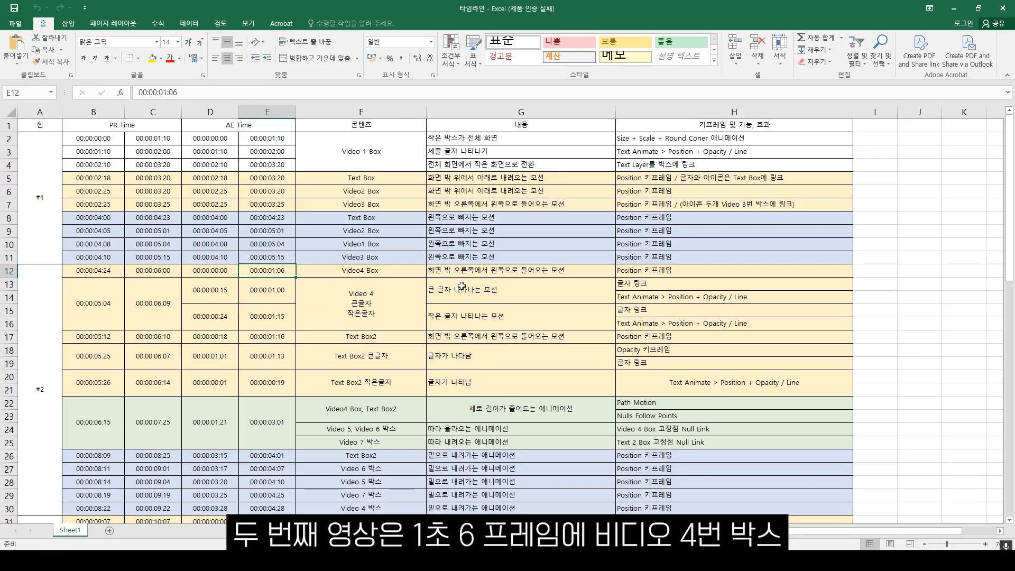
{"action": "left_click", "coordinate": [371, 275]}
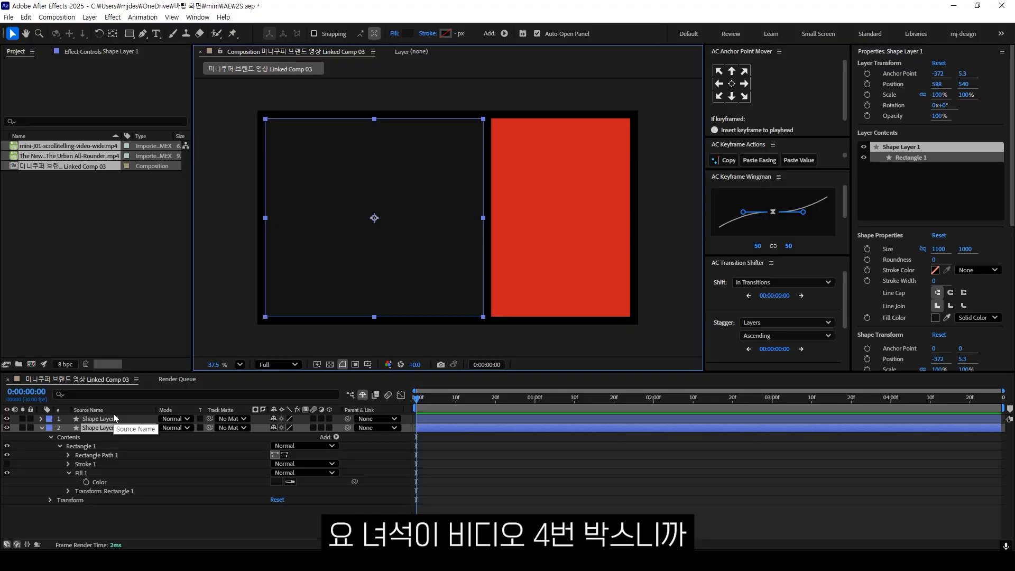
- Rename the large rectangle's layer to Video 4 and the red rectangle's layer to Text 2
{"action": "left_click", "coordinate": [119, 427]}
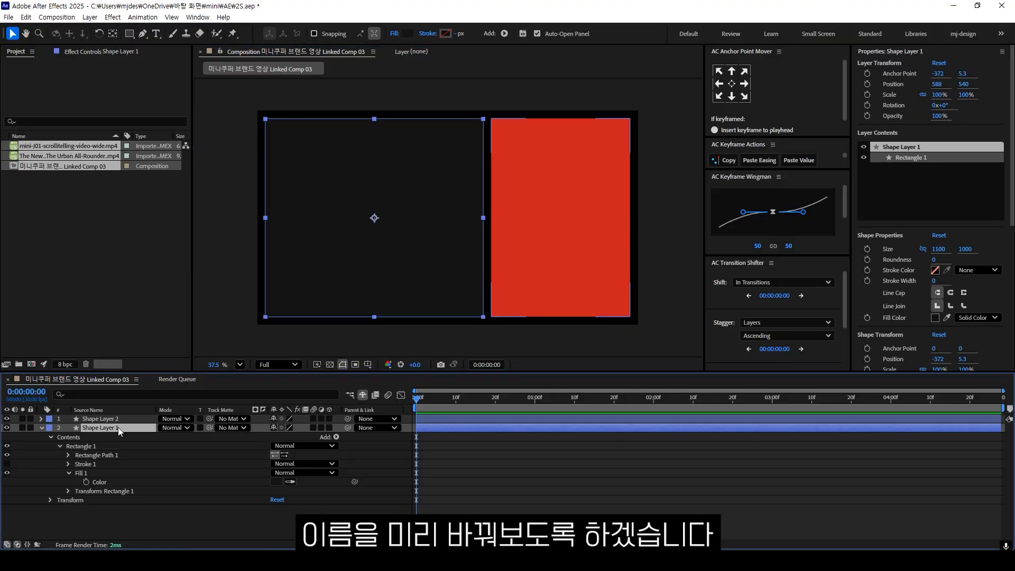
{"action": "key", "text": "Return"}
{"action": "type", "text": "Video 4"}
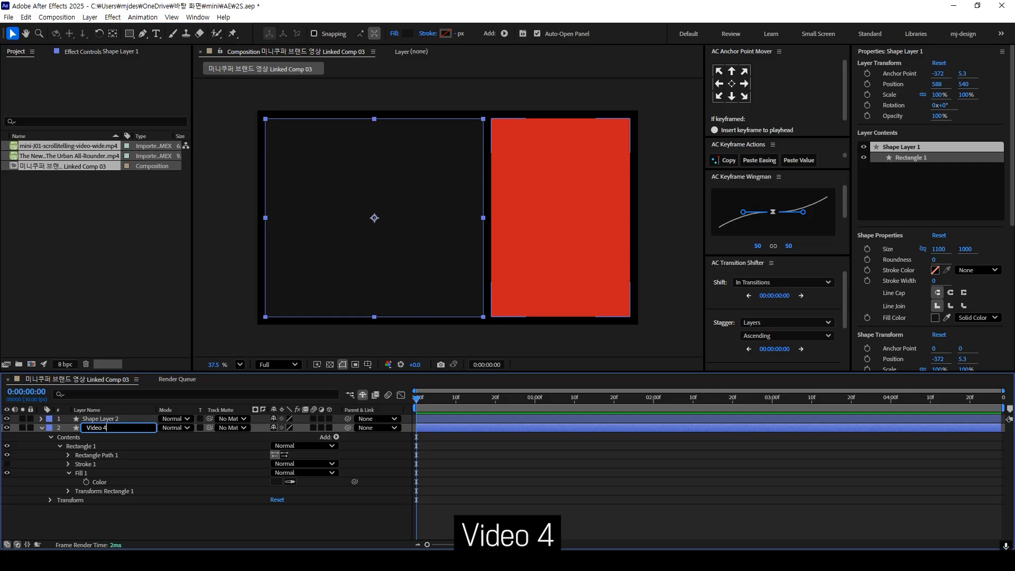
{"action": "key", "text": "Return"}
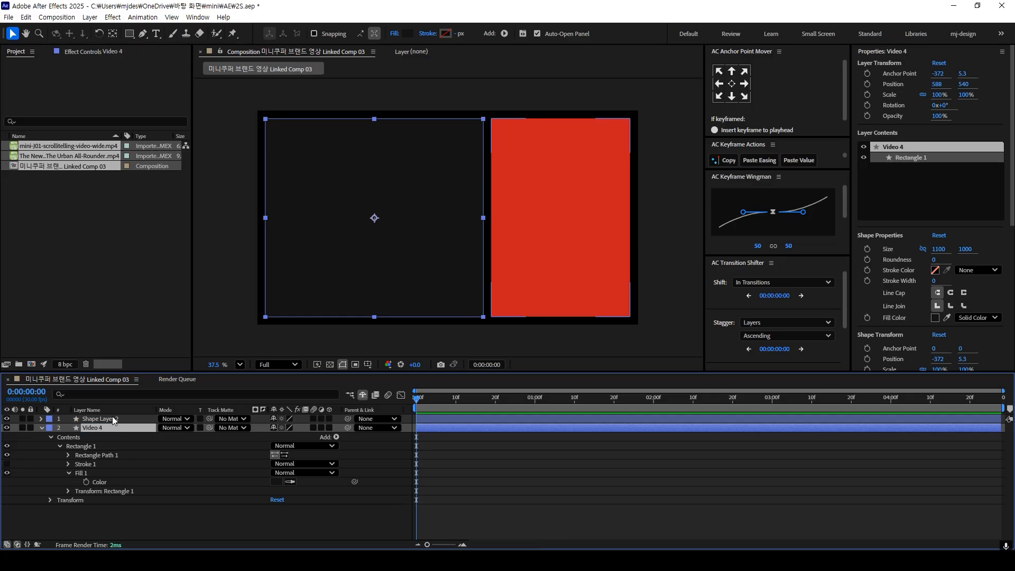
{"action": "left_click", "coordinate": [112, 418]}
{"action": "key", "text": "Return"}
{"action": "type", "text": "Text"}
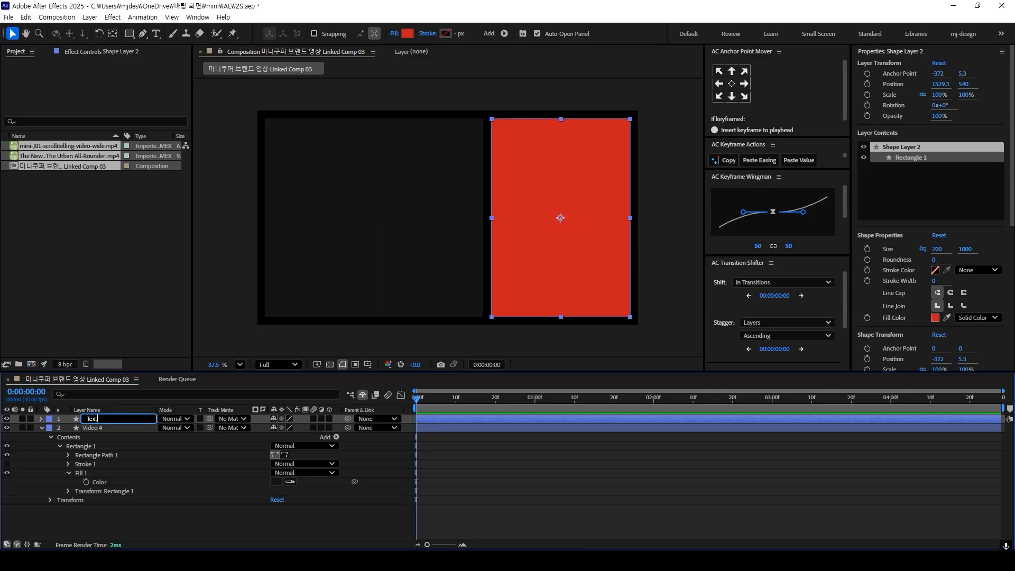
{"action": "key", "text": "Return"}
- Move the playhead to 0:00:01:06 and centre the anchor points of both box layers
{"action": "left_click", "coordinate": [123, 426]}
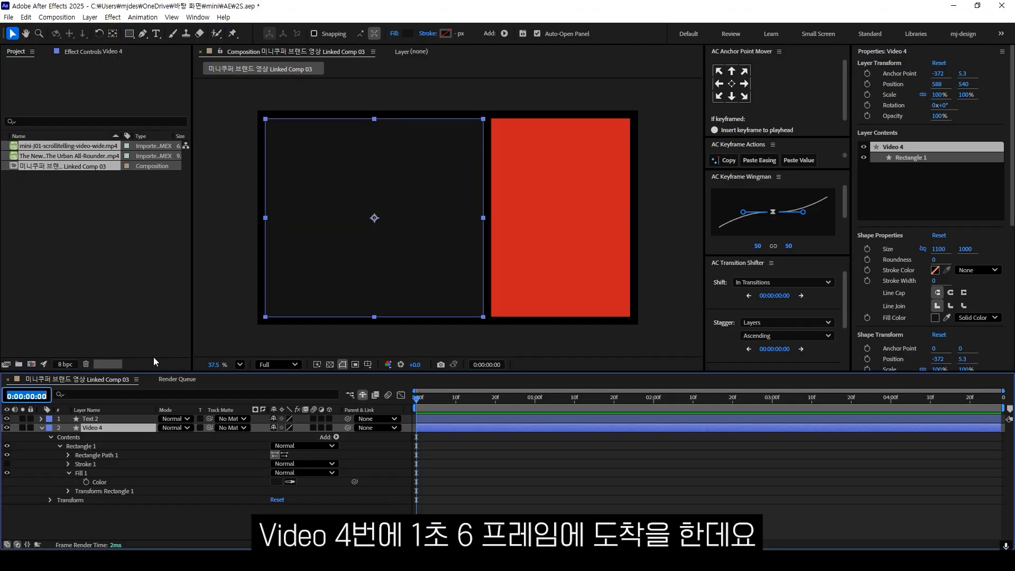
{"action": "key", "text": "Page_Down"}
{"action": "key", "text": "Page_Down"}
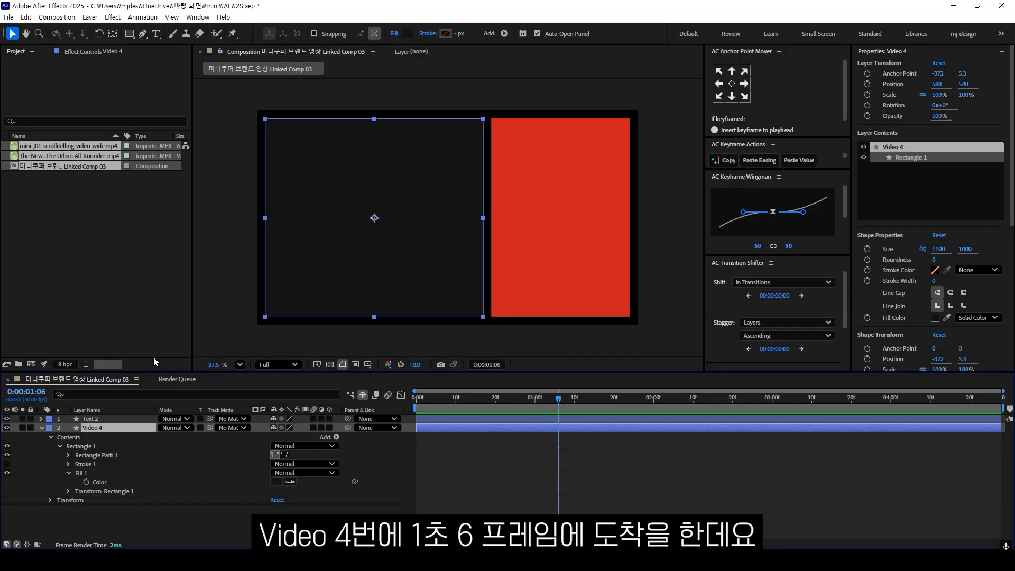
{"action": "key", "text": "ctrl+a"}
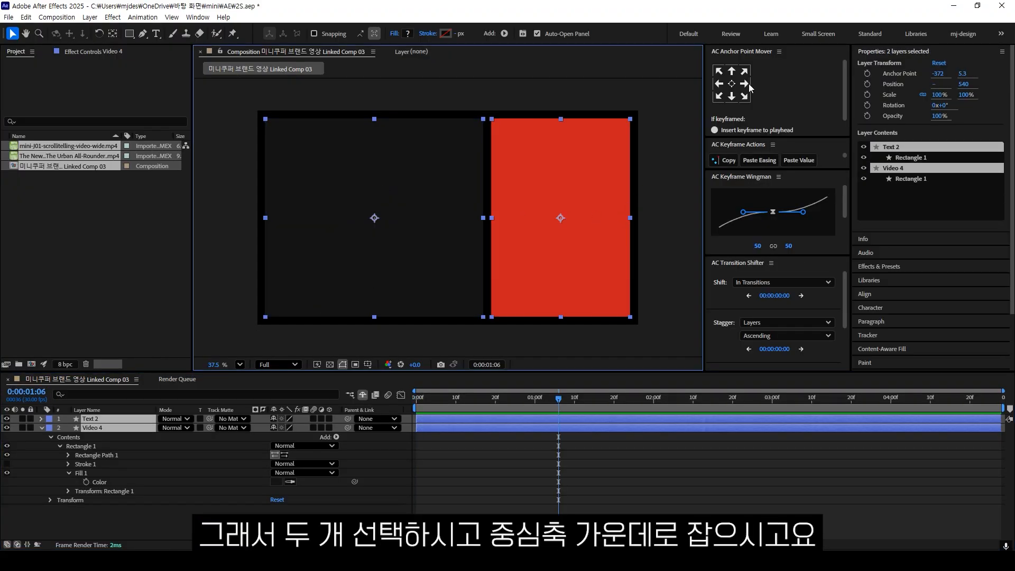
{"action": "left_click", "coordinate": [731, 84]}
- Add a Position keyframe to the Video 4 layer at 0:00:01:06
{"action": "left_click", "coordinate": [550, 445]}
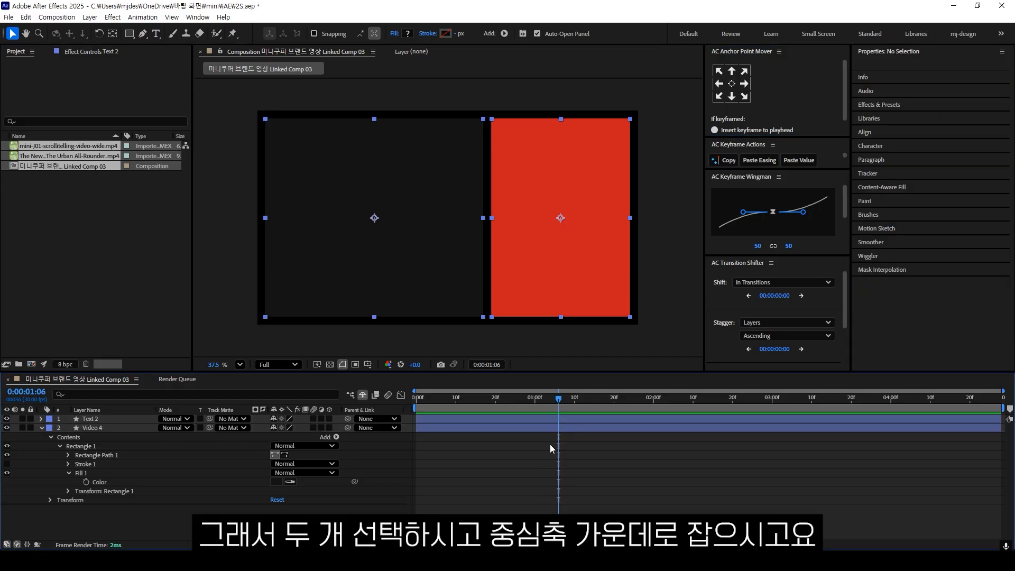
{"action": "left_click", "coordinate": [544, 431]}
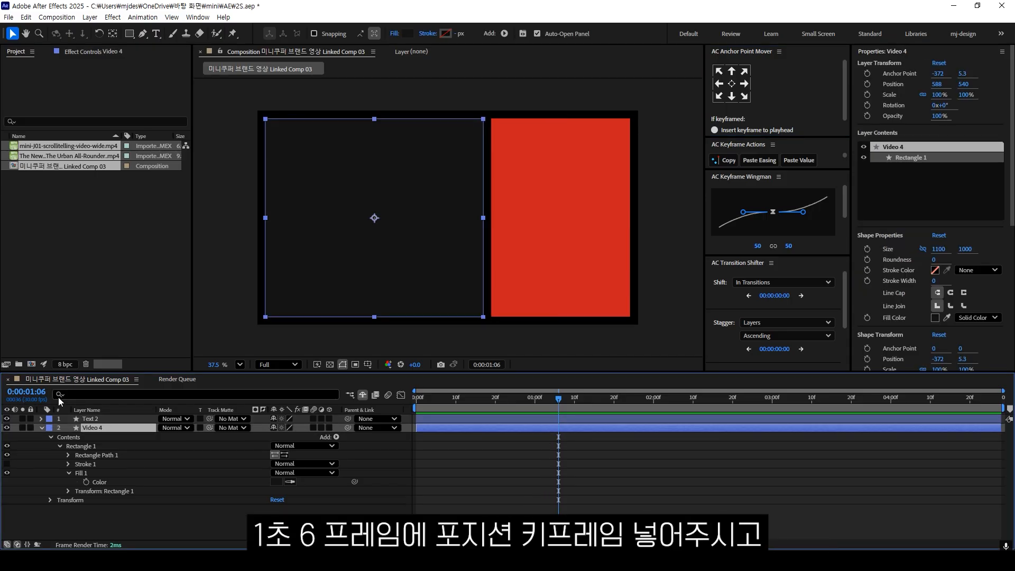
{"action": "key", "text": "alt+shift+p"}
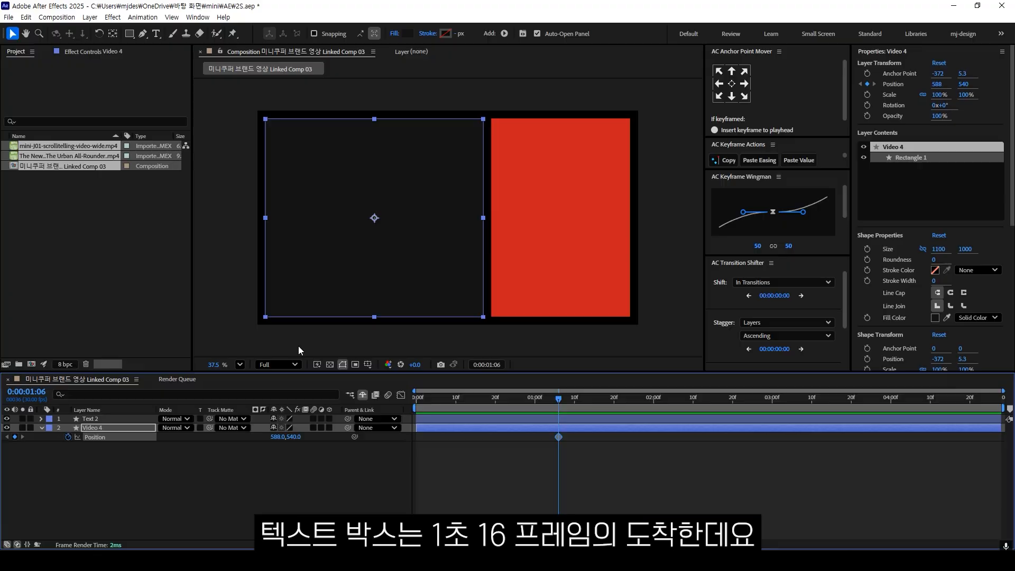
- Add a Position keyframe to the Text 2 layer at 0:00:01:15
{"action": "key", "text": "alt+shift+j"}
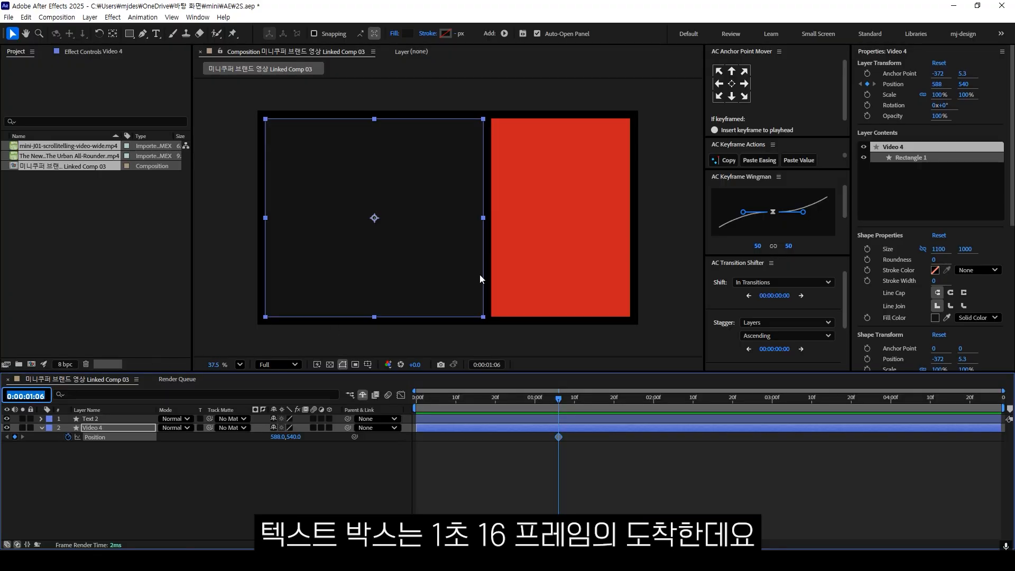
{"action": "type", "text": "115"}
{"action": "left_click", "coordinate": [135, 419]}
{"action": "key", "text": "alt+shift+p"}
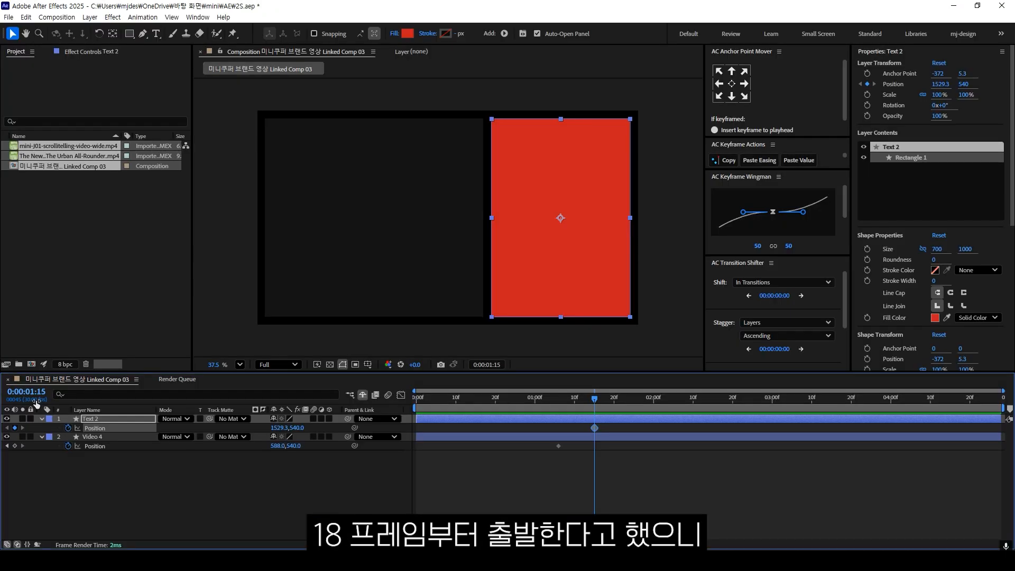
- Trim the Text 2 layer to start at 0:00:00:18 and move the red box beyond the frame's right edge at that time
{"action": "left_click", "coordinate": [33, 391]}
{"action": "type", "text": "18"}
{"action": "key", "text": "Return"}
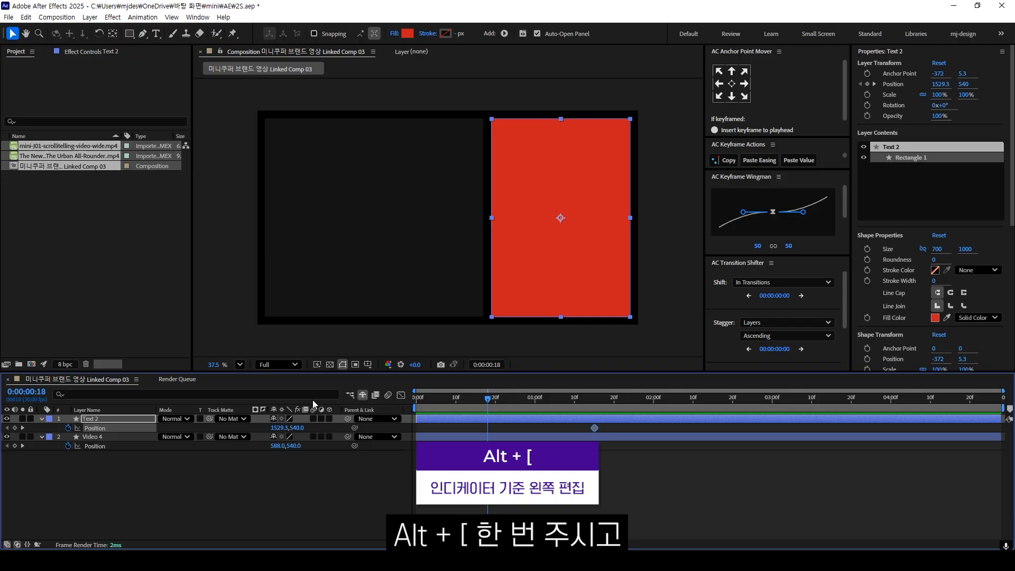
{"action": "key", "text": "alt+bracketleft"}
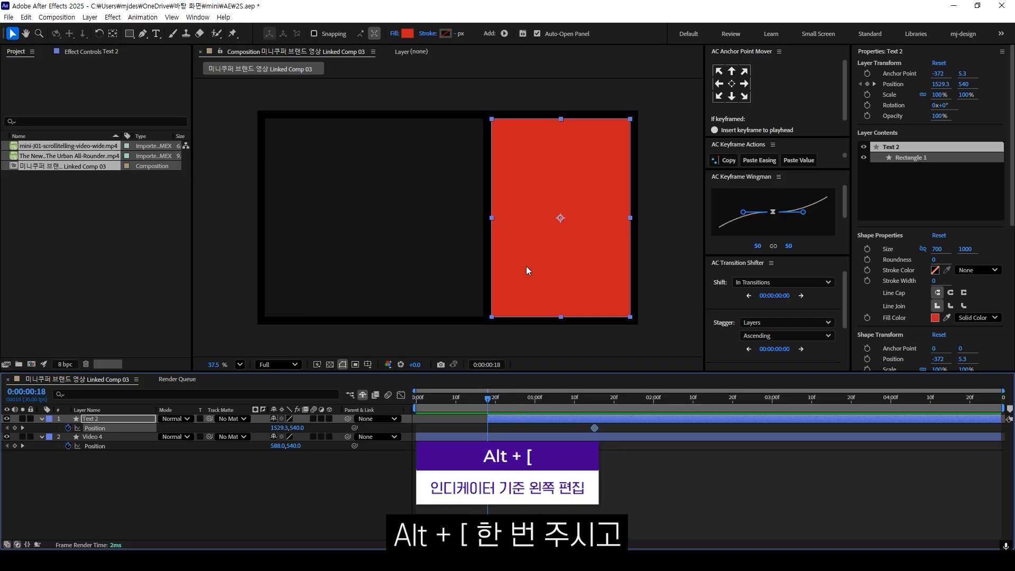
{"action": "left_click_drag", "start_coordinate": [525, 266], "coordinate": [676, 275]}
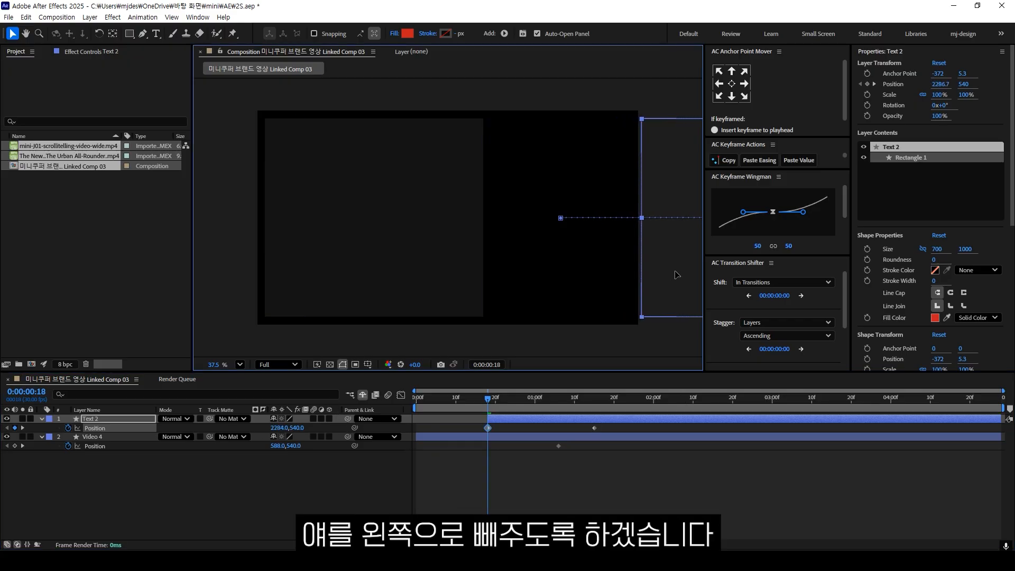
- Check Video4 Box's start time in the Excel schedule, move the Video 4 box beyond the frame's right edge at 0:00:00:00, and preview the motion
{"action": "key", "text": "alt+Tab"}
{"action": "left_click", "coordinate": [215, 271]}
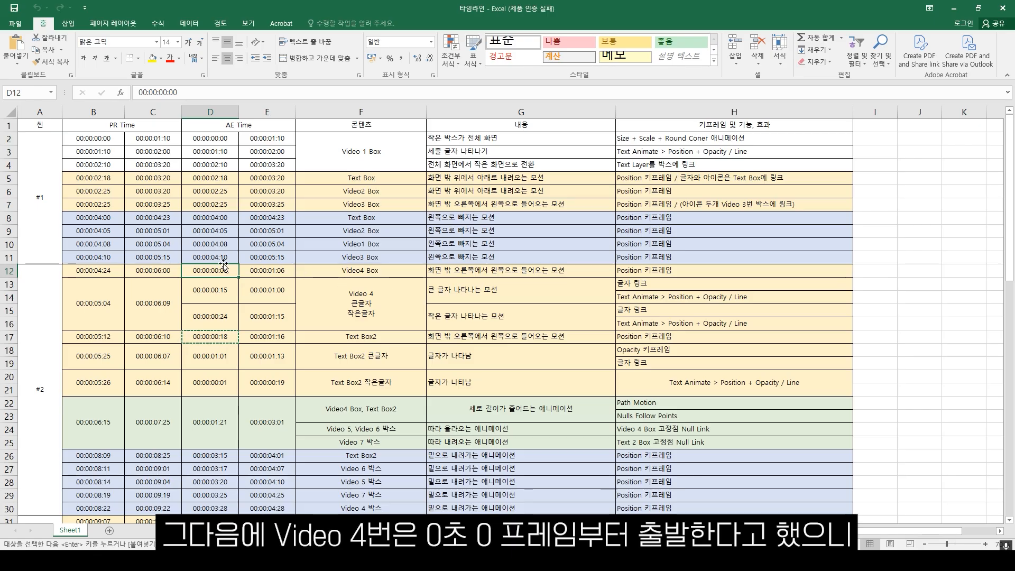
{"action": "key", "text": "alt+Tab"}
{"action": "left_click_drag", "start_coordinate": [447, 401], "coordinate": [401, 403]}
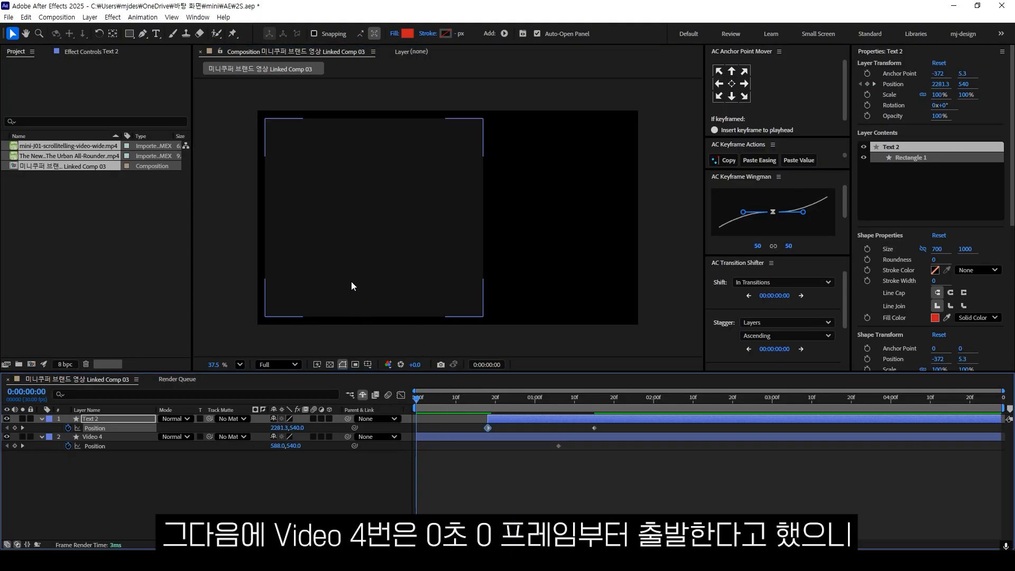
{"action": "left_click", "coordinate": [329, 277]}
{"action": "left_click_drag", "start_coordinate": [328, 255], "coordinate": [687, 242]}
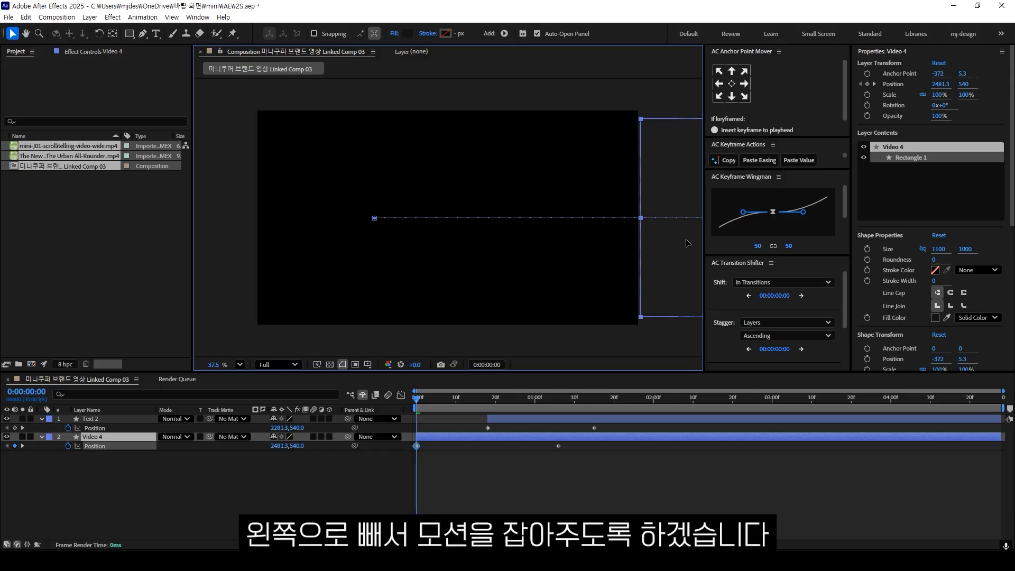
{"action": "key", "text": "space"}
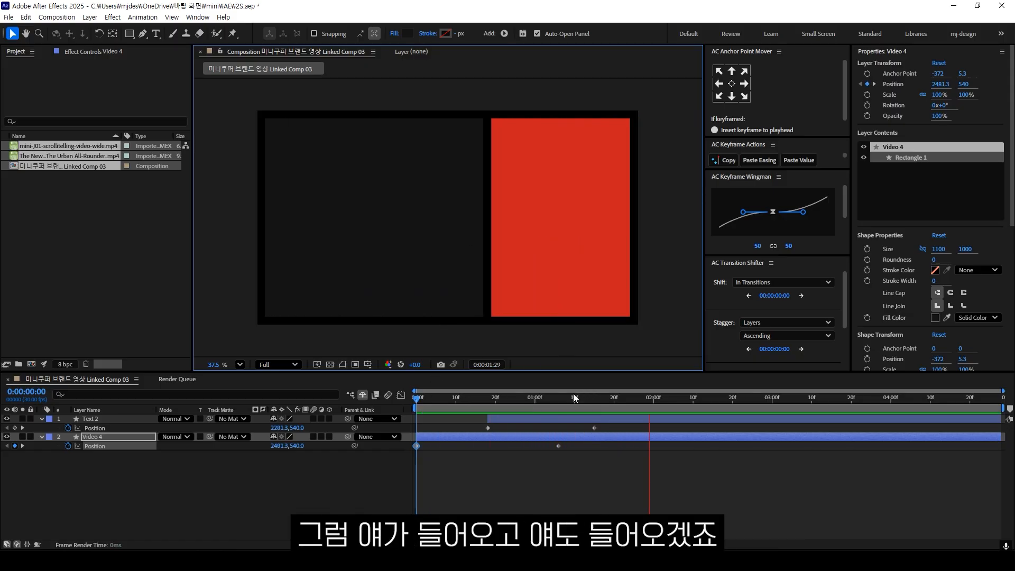
{"action": "key", "text": "space"}
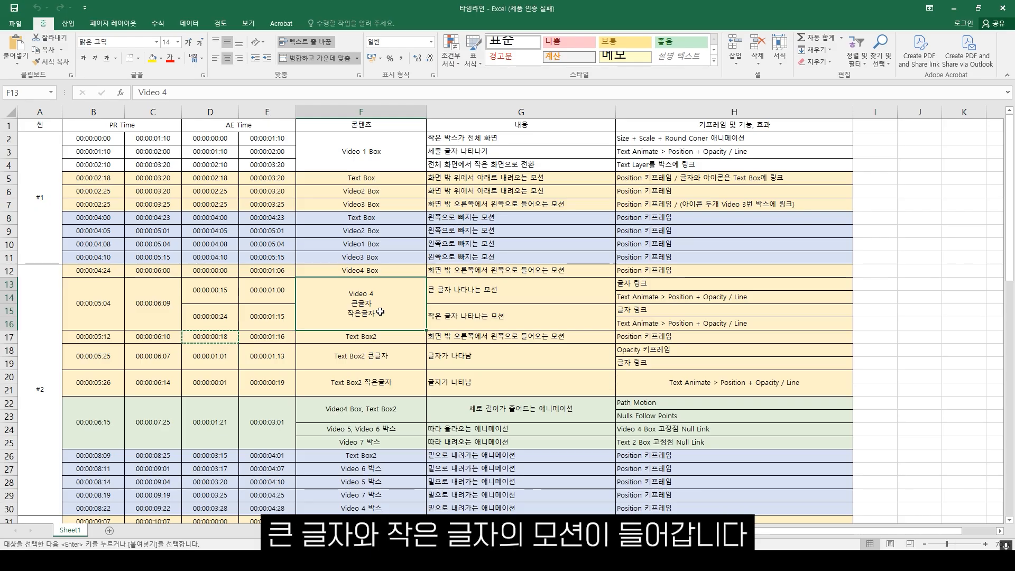
- Open the 자막 text file from the mini project's WORD folder and copy the scene #2 heading MINI COOPER
{"action": "left_click", "coordinate": [497, 288]}
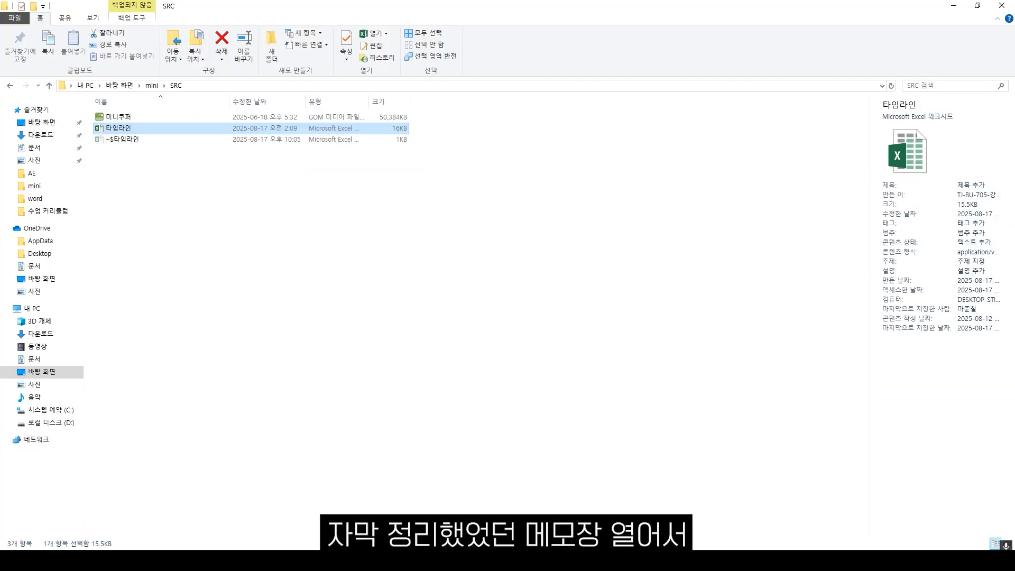
{"action": "left_click", "coordinate": [150, 85]}
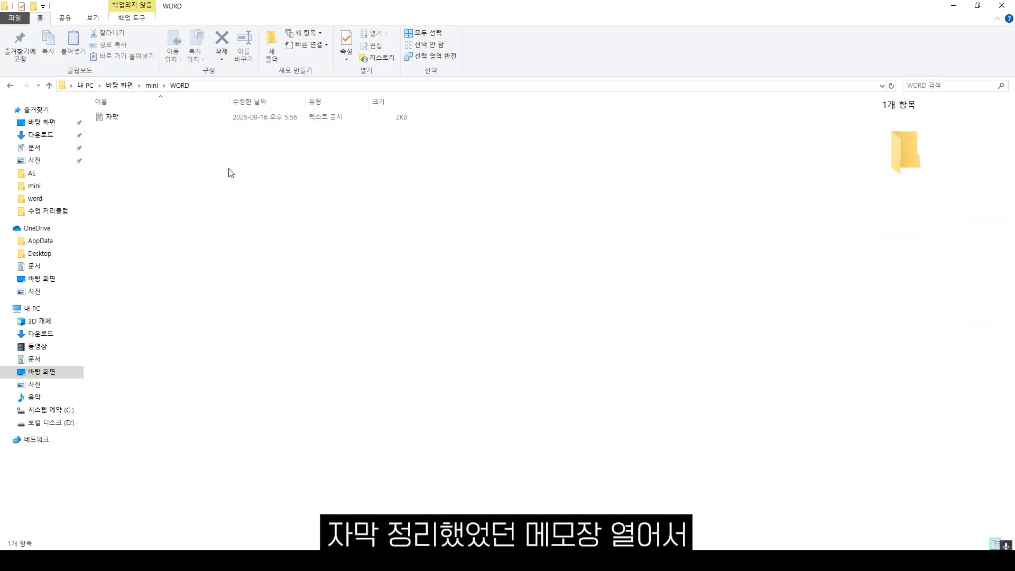
{"action": "double_click", "coordinate": [142, 115]}
{"action": "left_click_drag", "start_coordinate": [338, 244], "coordinate": [274, 243]}
{"action": "key", "text": "ctrl+c"}
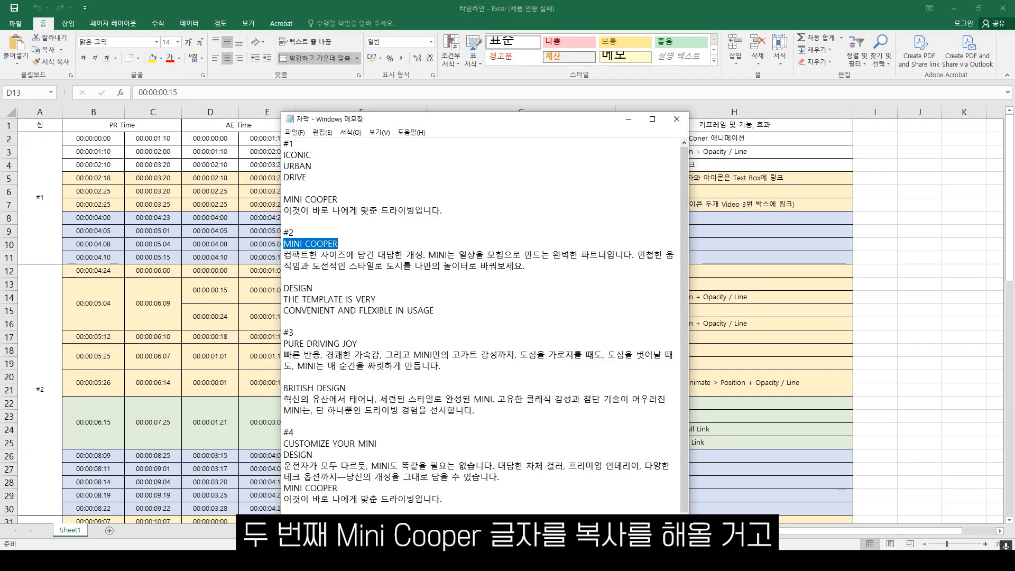
- Switch back to After Effects and add the copied MINI COOPER heading as a new text layer over the Video 4 box
{"action": "key", "text": "alt+Tab"}
{"action": "key", "text": "alt+Tab"}
{"action": "key", "text": "alt+Tab"}
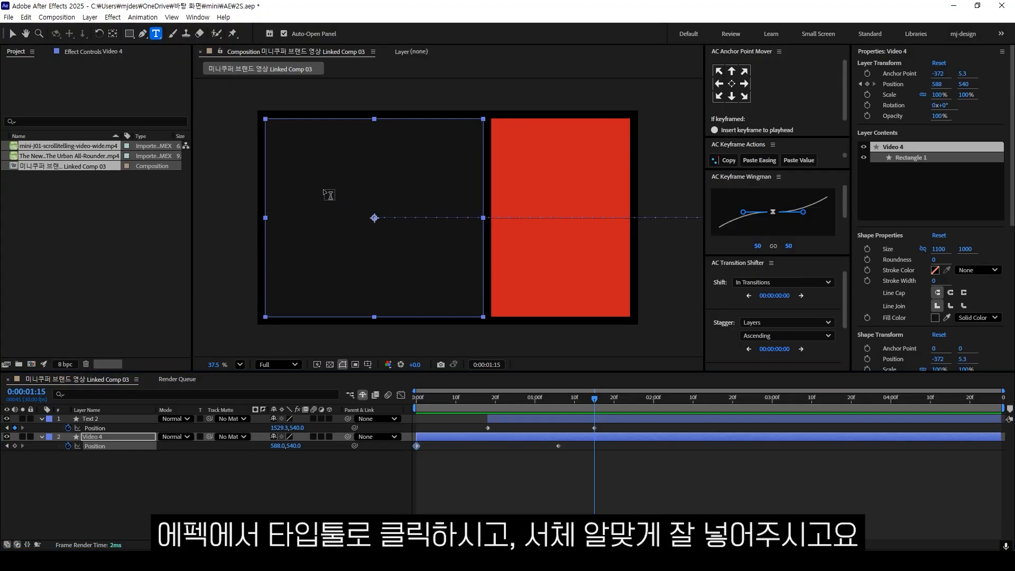
{"action": "left_click", "coordinate": [291, 196]}
{"action": "key", "text": "ctrl+v"}
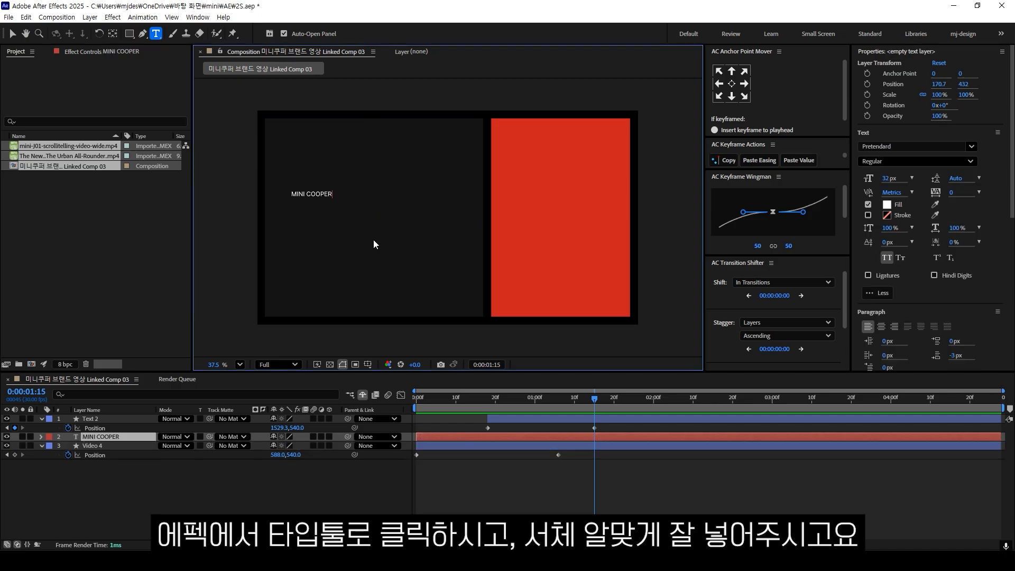
- Set the MINI COOPER heading to Outfit Bold at 200 px with 199 px leading, and shift it toward the dark box's upper-left corner
{"action": "left_click", "coordinate": [911, 146]}
{"action": "type", "text": "out"}
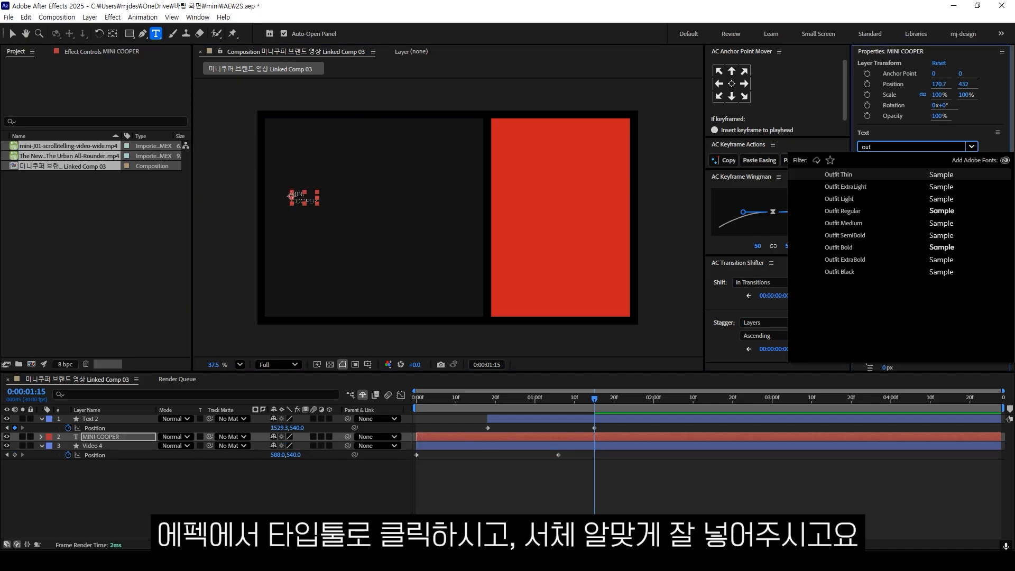
{"action": "left_click", "coordinate": [844, 247]}
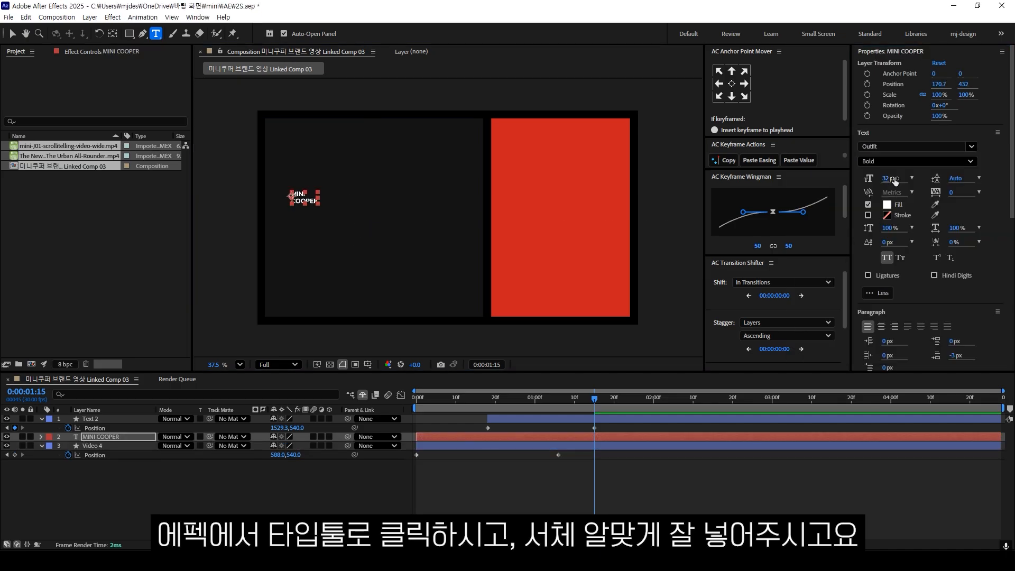
{"action": "left_click_drag", "start_coordinate": [886, 182], "coordinate": [931, 182]}
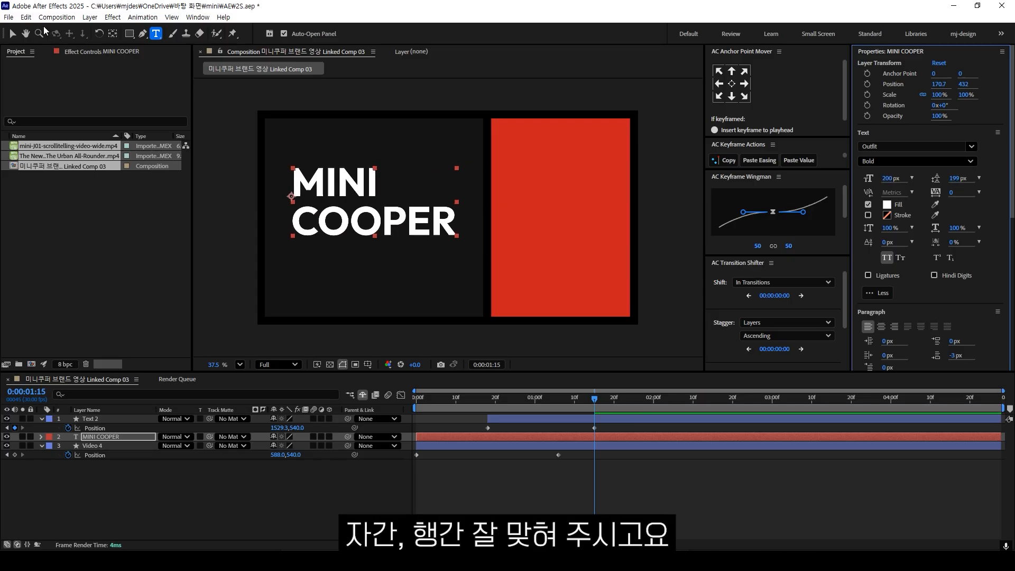
{"action": "key", "text": "v"}
{"action": "mouse_move", "coordinate": [389, 228]}
{"action": "left_mouse_down"}
{"action": "mouse_move", "coordinate": [368, 232]}
{"action": "mouse_move", "coordinate": [371, 224]}
{"action": "left_mouse_up"}
- Duplicate the MINI COOPER heading below the original and replace the copy's wording with the scene #2 Korean description from the text file
{"action": "key", "text": "alt+Tab"}
{"action": "left_click_drag", "start_coordinate": [283, 254], "coordinate": [551, 272]}
{"action": "left_click", "coordinate": [477, 3]}
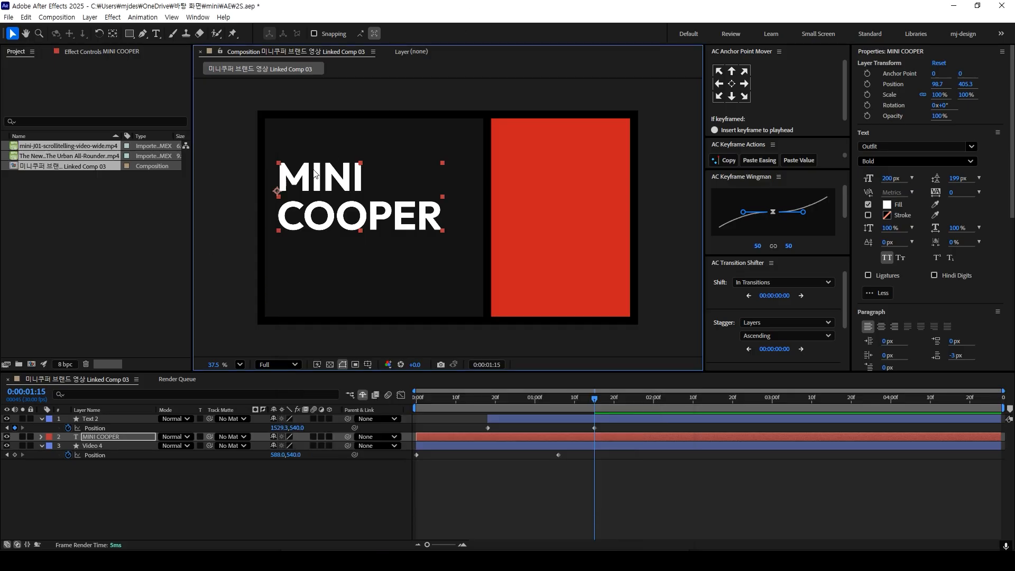
{"action": "key", "text": "ctrl+d"}
{"action": "left_click_drag", "start_coordinate": [316, 174], "coordinate": [317, 262]}
{"action": "double_click", "coordinate": [317, 262]}
{"action": "key", "text": "ctrl+v"}
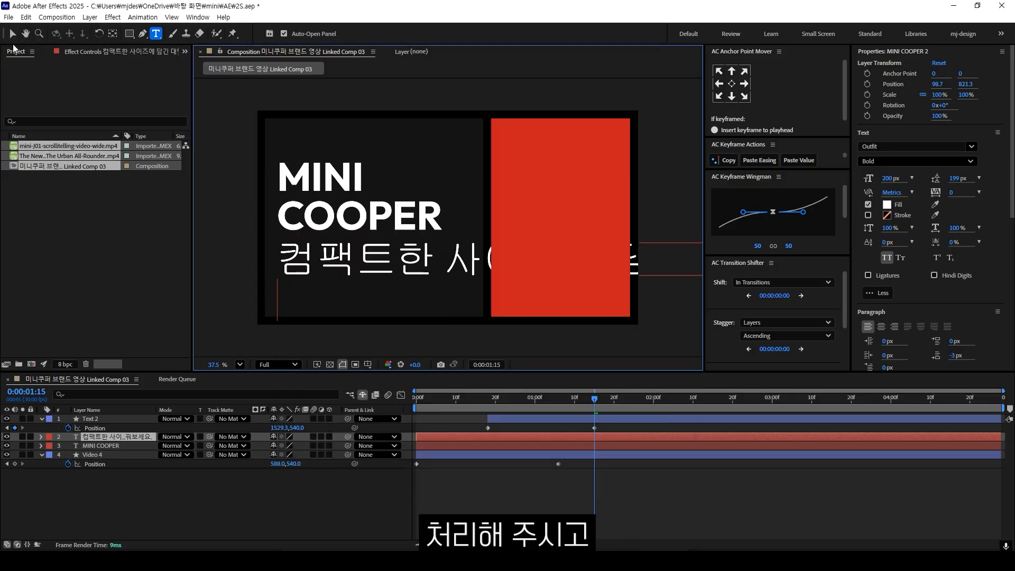
{"action": "left_click", "coordinate": [8, 37]}
- Set the Korean description to Pretendard Regular at 30 px
{"action": "left_click", "coordinate": [917, 147]}
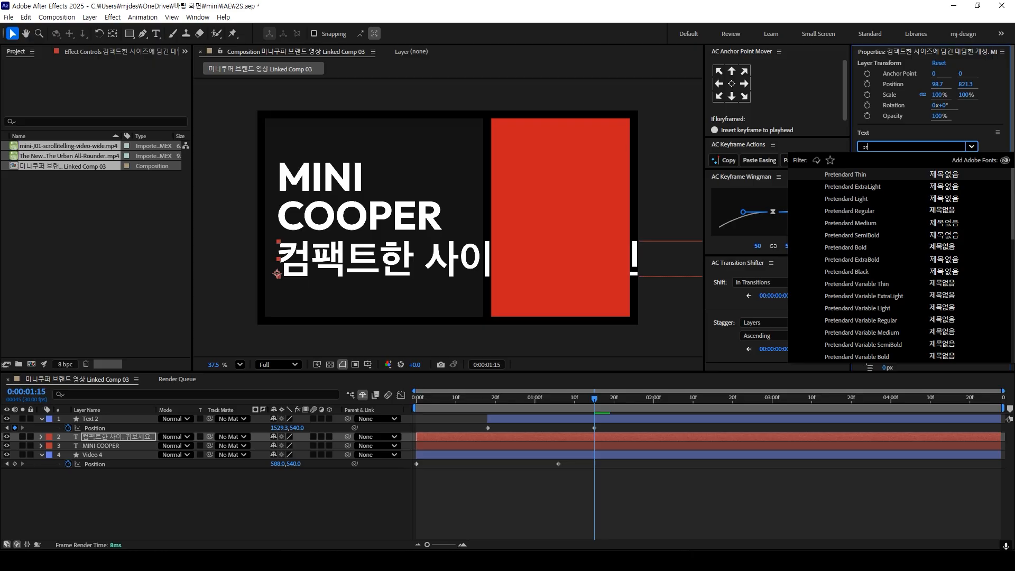
{"action": "left_click", "coordinate": [890, 226]}
{"action": "left_click", "coordinate": [890, 178]}
{"action": "type", "text": "30"}
{"action": "key", "text": "Return"}
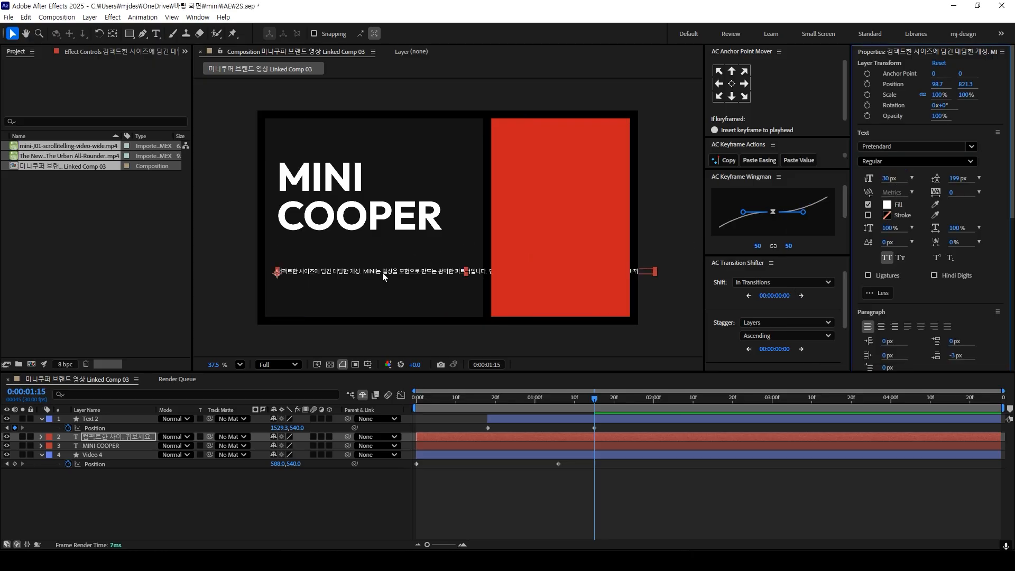
- Break the Korean description into three lines, one sentence per line, and place it closer beneath the MINI COOPER heading
{"action": "scroll", "coordinate": [448, 217], "scroll_direction": "up", "scroll_amount": 1}
{"action": "double_click", "coordinate": [335, 258]}
{"action": "left_click", "coordinate": [336, 258]}
{"action": "key", "text": "Return"}
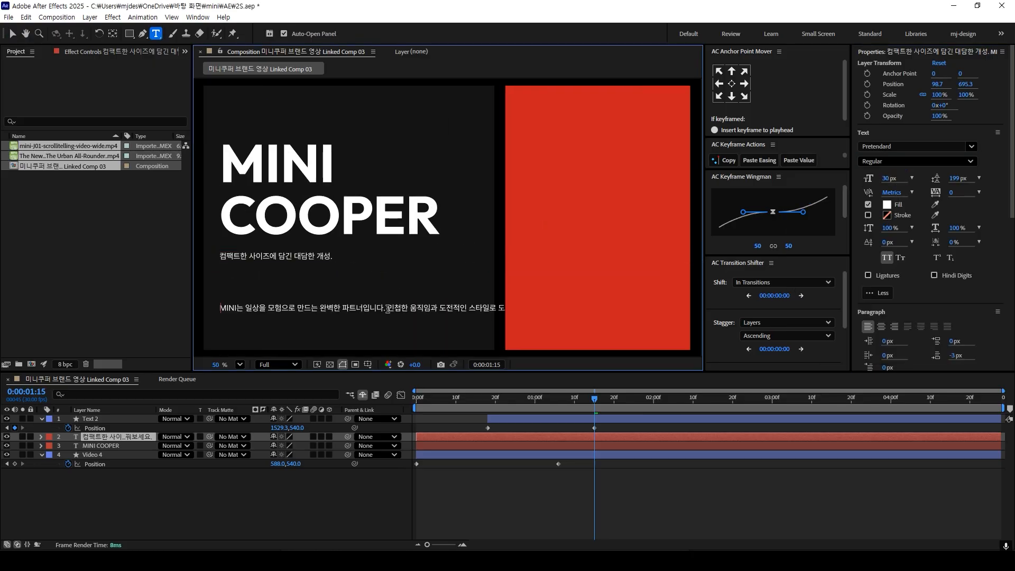
{"action": "left_click", "coordinate": [387, 309]}
{"action": "key", "text": "Return"}
{"action": "left_click", "coordinate": [14, 33]}
- Set the Korean description's leading to 46 px and align the block beneath the MINI COOPER heading
{"action": "left_click", "coordinate": [979, 179]}
{"action": "left_click", "coordinate": [951, 185]}
{"action": "left_click_drag", "start_coordinate": [399, 268], "coordinate": [399, 272]}
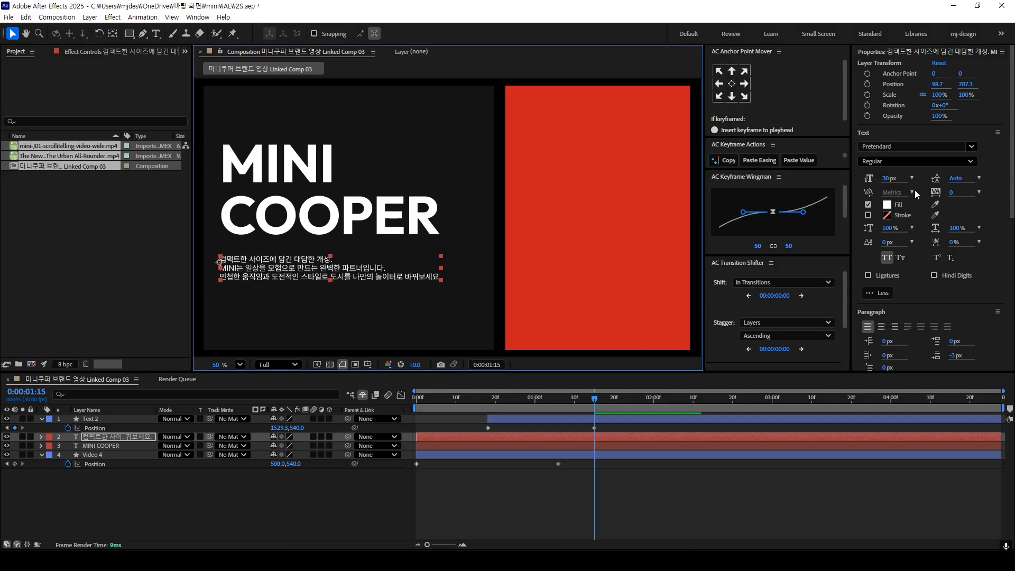
{"action": "mouse_move", "coordinate": [955, 180]}
{"action": "left_mouse_down"}
{"action": "mouse_move", "coordinate": [936, 180]}
{"action": "mouse_move", "coordinate": [951, 181]}
{"action": "left_mouse_up"}
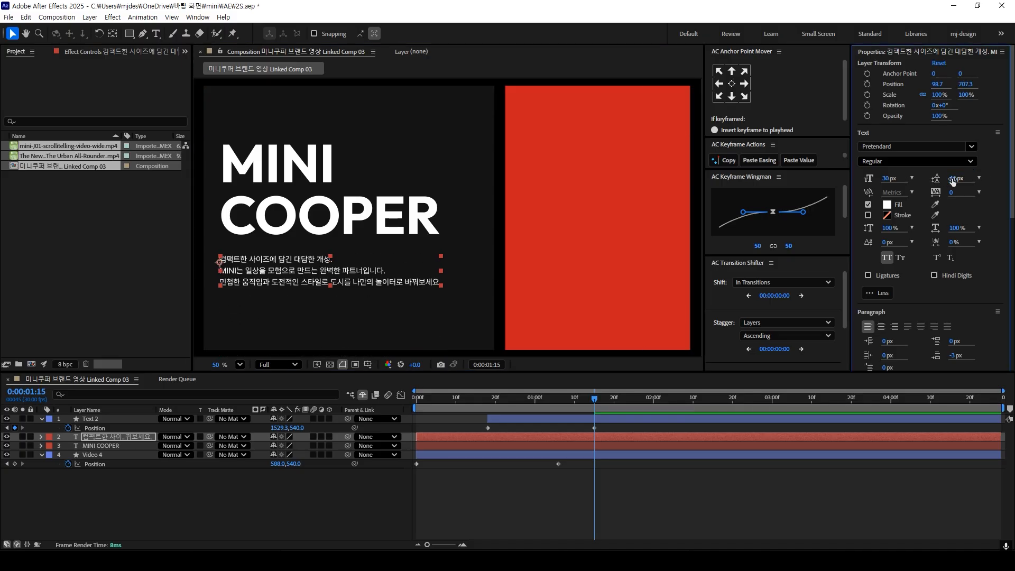
{"action": "left_click_drag", "start_coordinate": [247, 267], "coordinate": [250, 269]}
{"action": "left_click", "coordinate": [317, 497]}
- Duplicate both texts onto the red box, bring the copies to the front, and reword them DESIGN and THE TEMPLATE IS VERY CONVENIENT AND FLEXIBLE IN USAGE
{"action": "left_click", "coordinate": [323, 225]}
{"action": "left_click", "coordinate": [309, 260], "text": "shift"}
{"action": "left_click_drag", "start_coordinate": [265, 207], "coordinate": [532, 215]}
{"action": "key", "text": "ctrl+d"}
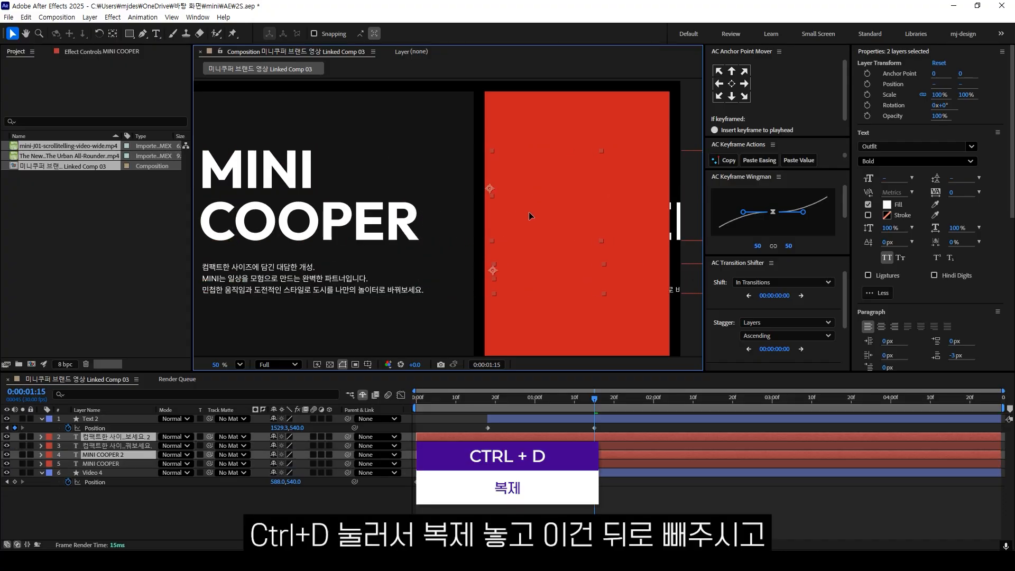
{"action": "key", "text": "ctrl+shift+bracketright"}
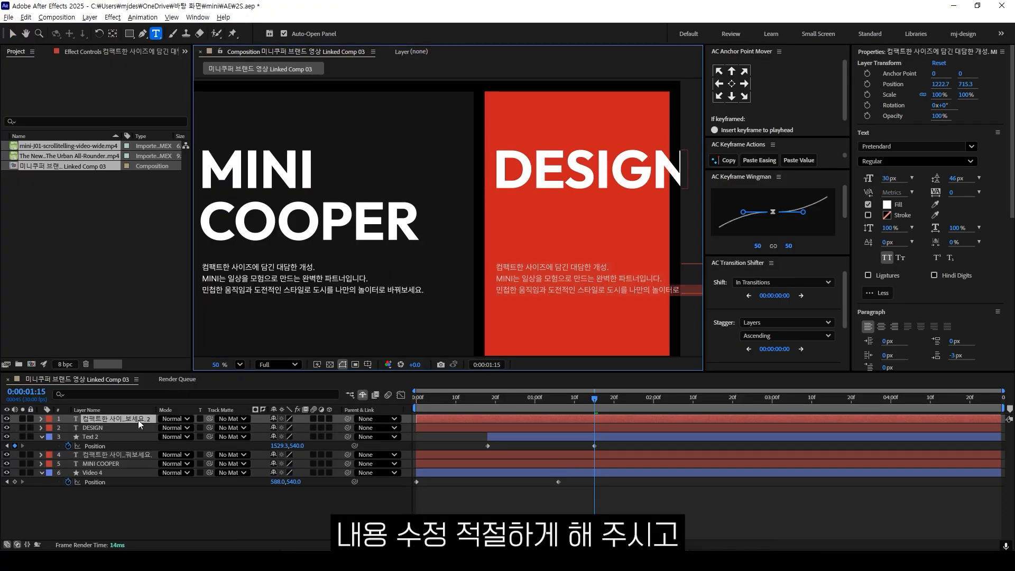
{"action": "left_click", "coordinate": [12, 33]}
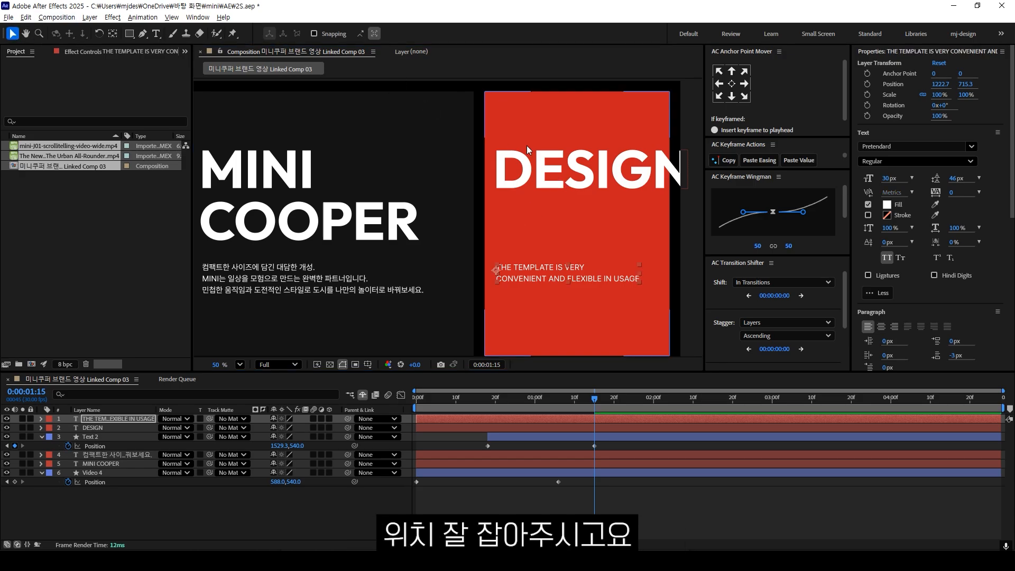
- Move the DESIGN heading and its caption together in the red box, and reduce the heading's font size to fit inside it
{"action": "left_click_drag", "start_coordinate": [528, 170], "coordinate": [476, 215]}
{"action": "left_click", "coordinate": [478, 254], "text": "shift"}
{"action": "left_click_drag", "start_coordinate": [478, 254], "coordinate": [479, 221]}
{"action": "left_click", "coordinate": [479, 182]}
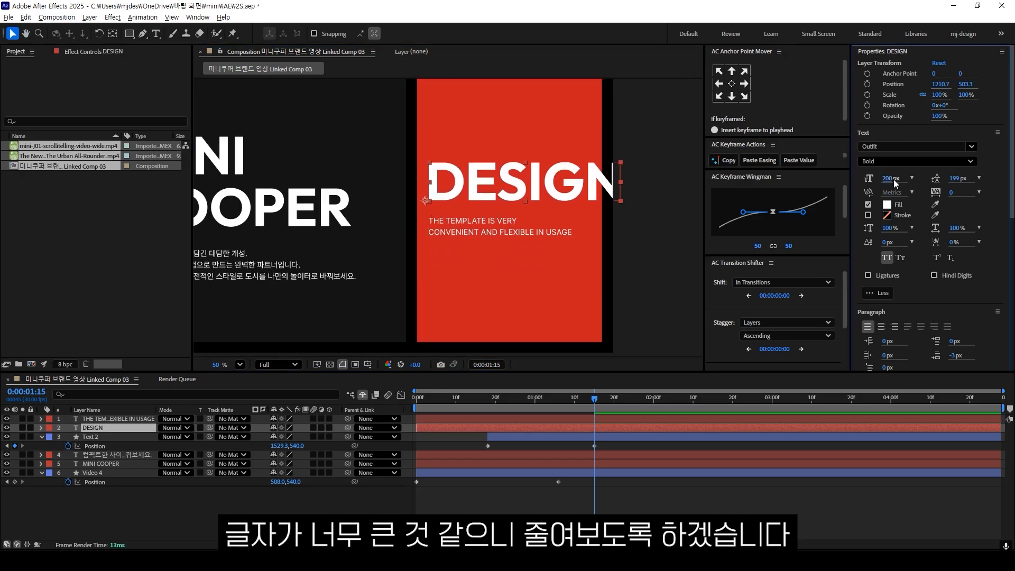
{"action": "left_click_drag", "start_coordinate": [895, 180], "coordinate": [868, 182]}
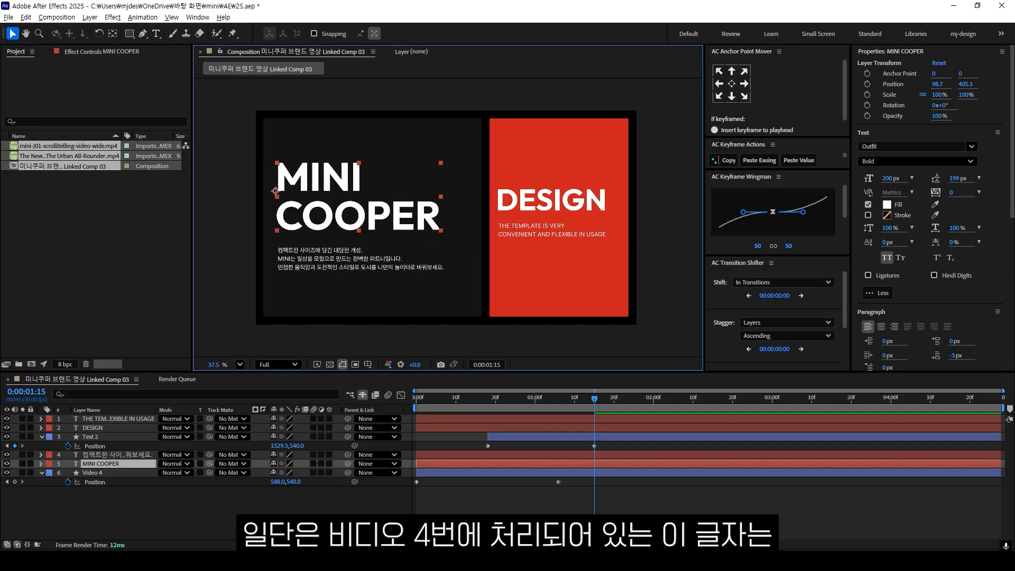
- Check the text timing in the Excel schedule and shift the MINI COOPER heading and Korean description layers to start at 0:00:00:15
{"action": "key", "text": "alt+Tab"}
{"action": "key", "text": "alt+Tab"}
{"action": "key", "text": "alt+Tab"}
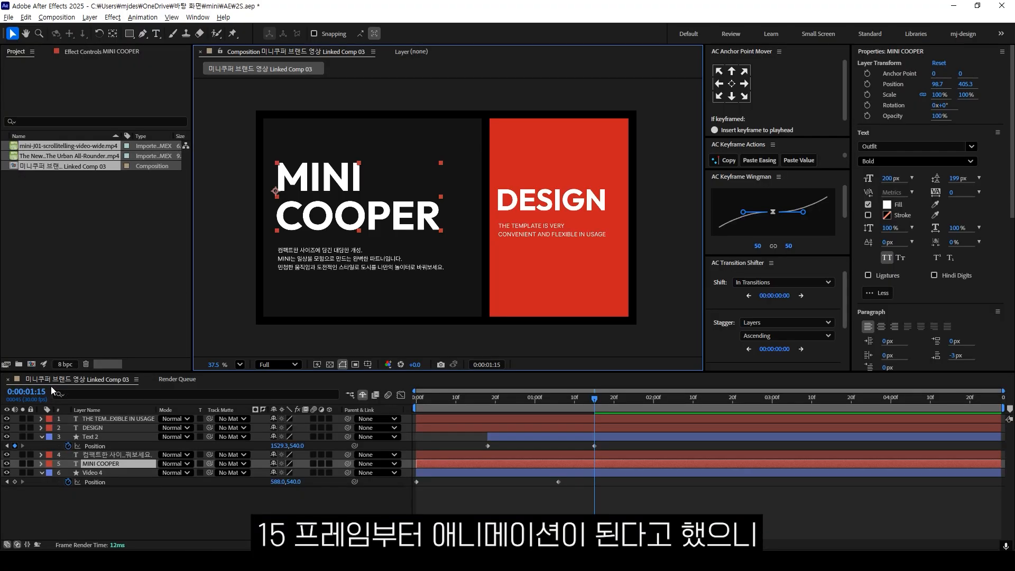
{"action": "left_click", "coordinate": [37, 394]}
{"action": "type", "text": "15"}
{"action": "key", "text": "Return"}
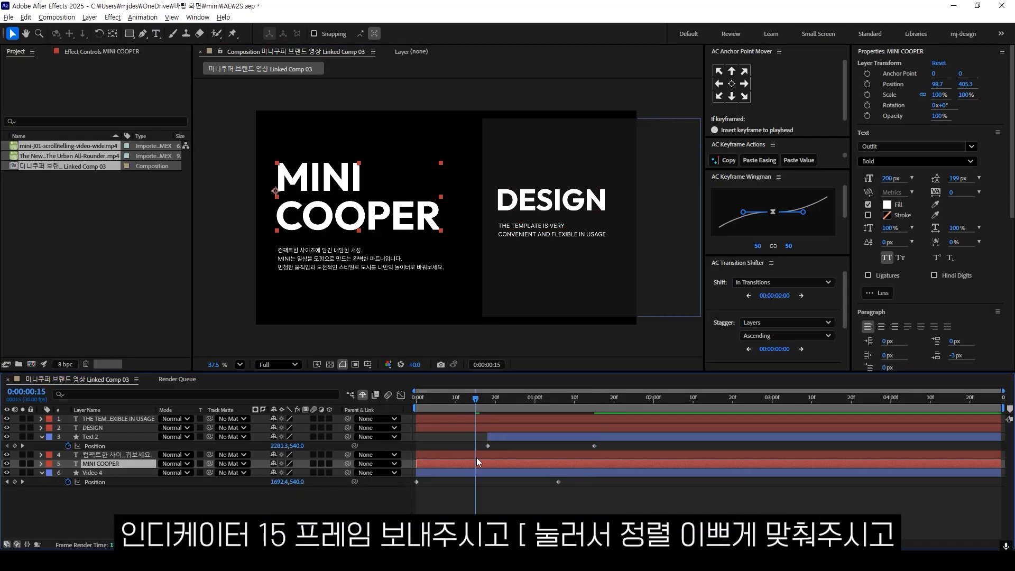
{"action": "key", "text": "bracketleft"}
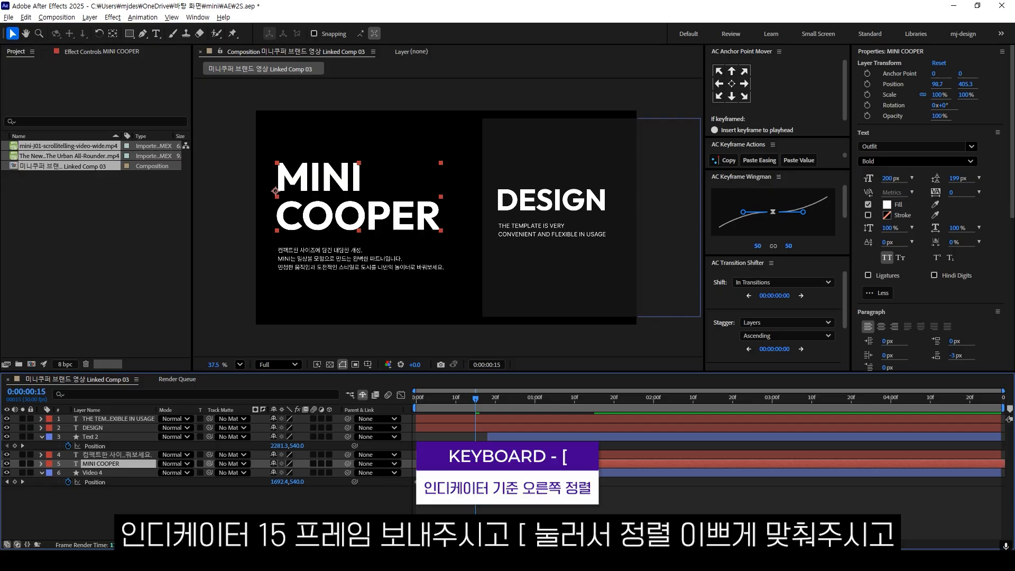
{"action": "left_click", "coordinate": [455, 455]}
- Copy the Text Box2 heading's start time from the Excel schedule and shift the DESIGN heading and its caption layers to start at 0:00:01:01
{"action": "key", "text": "alt+Tab"}
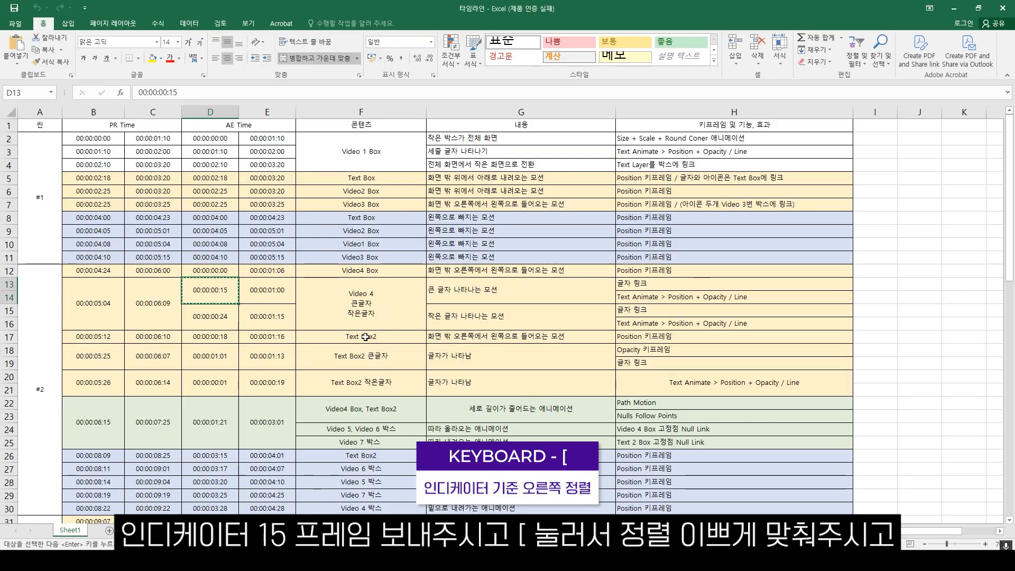
{"action": "left_click", "coordinate": [201, 358]}
{"action": "key", "text": "ctrl+c"}
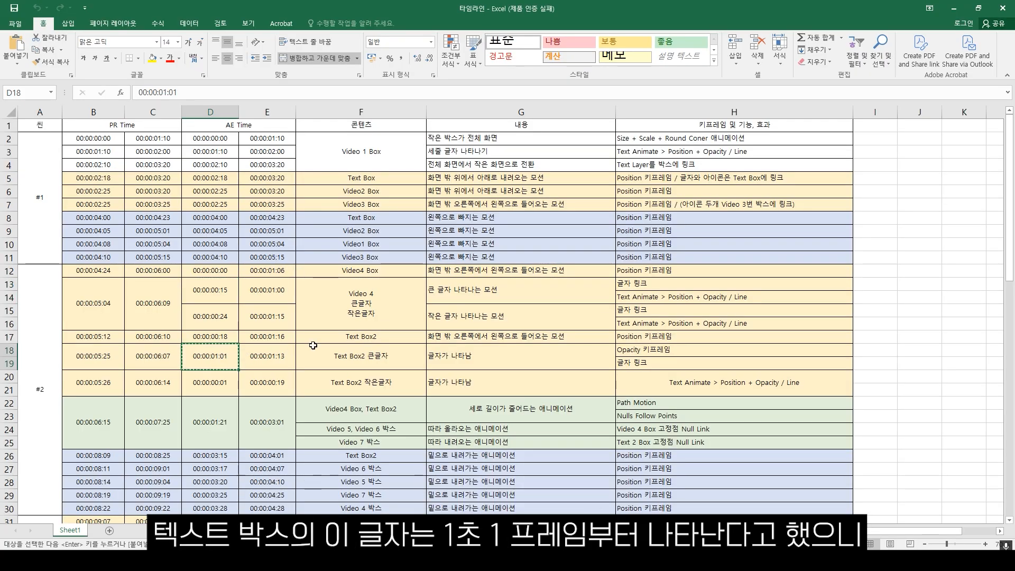
{"action": "key", "text": "alt+Tab"}
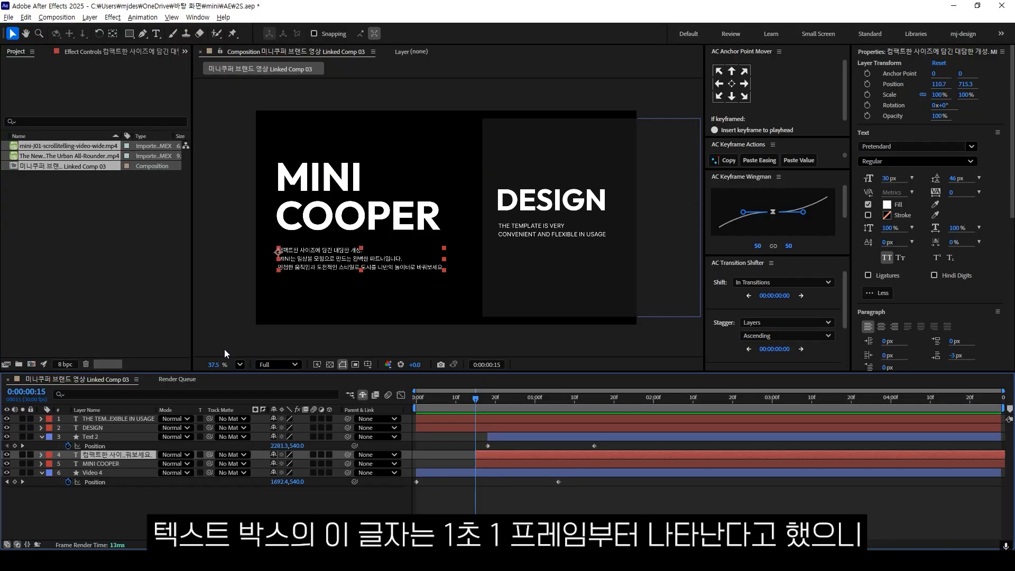
{"action": "left_click", "coordinate": [34, 394]}
{"action": "key", "text": "ctrl+v"}
{"action": "key", "text": "Return"}
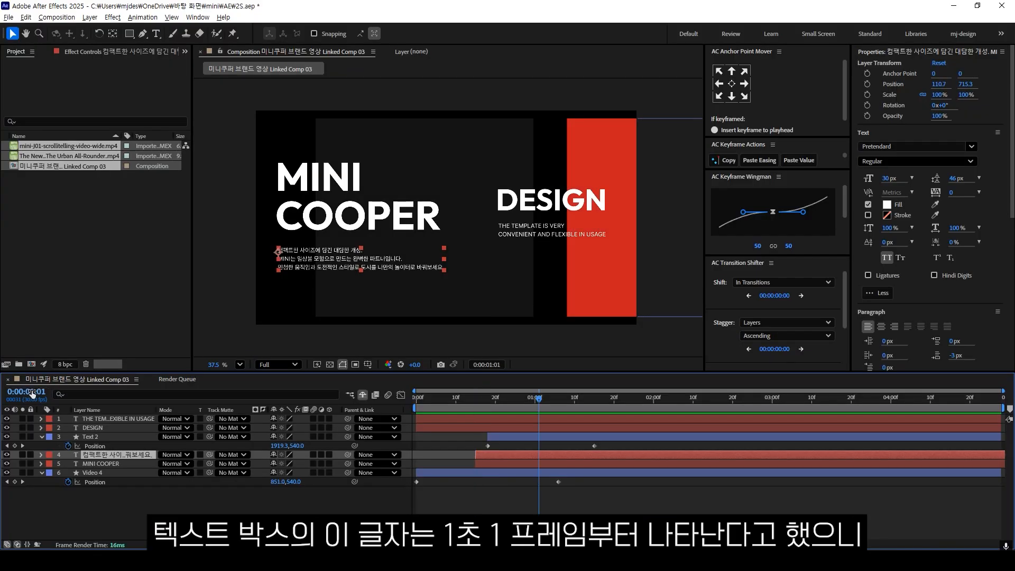
{"action": "left_click", "coordinate": [502, 223]}
{"action": "key", "text": "["}
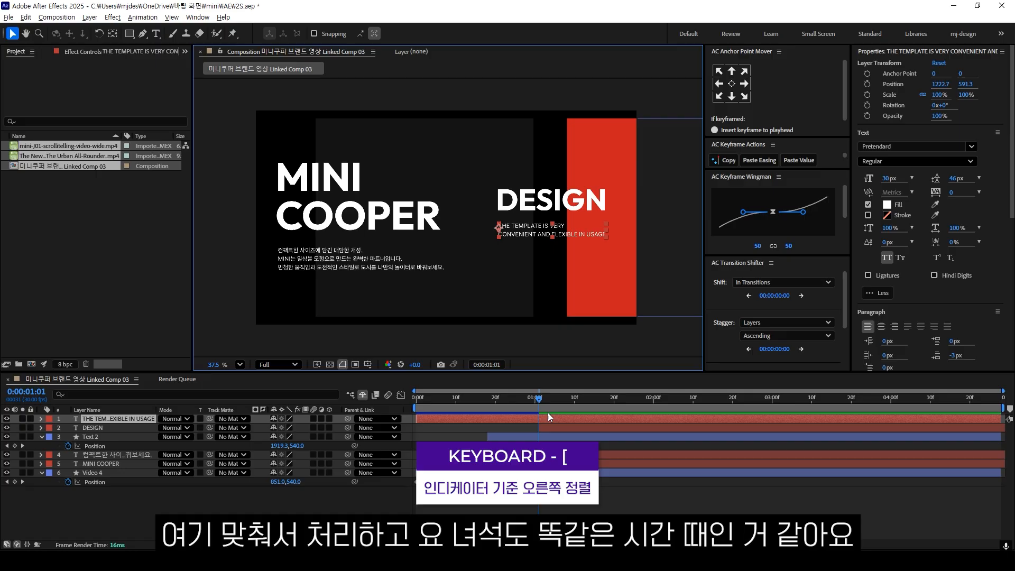
{"action": "key", "text": "["}
- Check the Excel schedule and shift the caption layer beneath DESIGN to start at 0:00:01:04
{"action": "key", "text": "alt+Tab"}
{"action": "key", "text": "alt+Tab"}
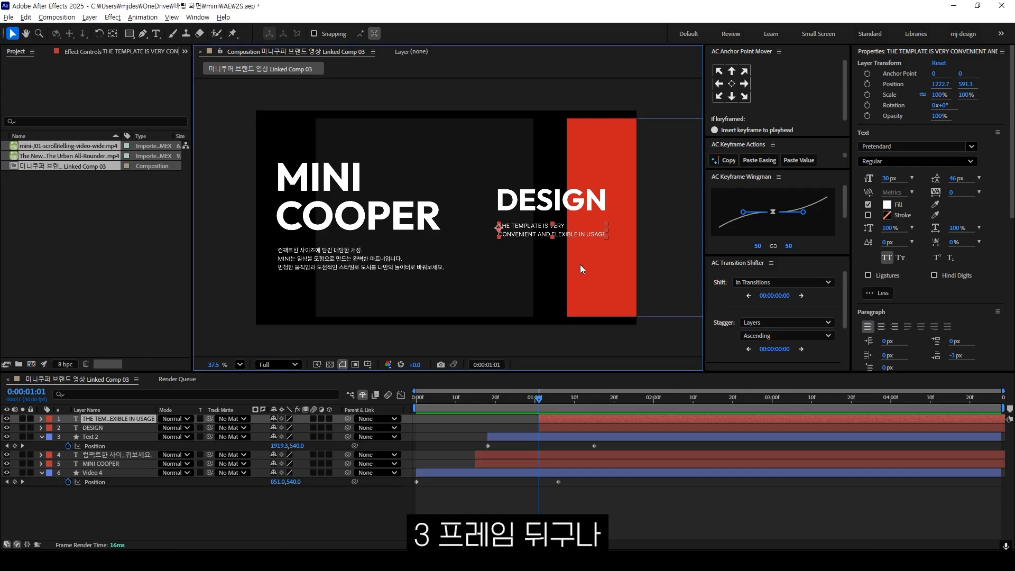
{"action": "key", "text": "Page_Down"}
{"action": "key", "text": "Page_Down"}
{"action": "key", "text": "Page_Down"}
{"action": "key", "text": "["}
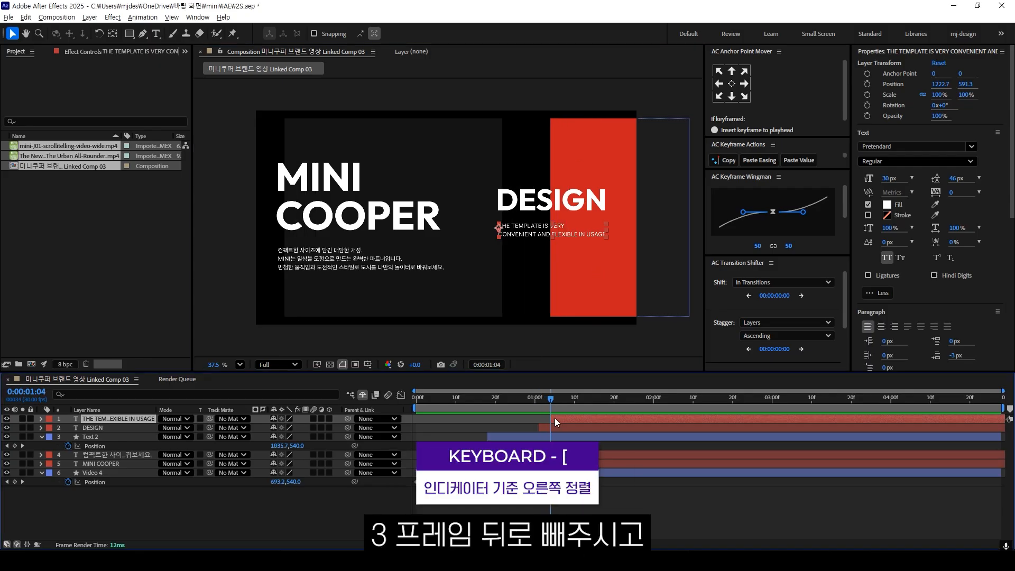
- In the Excel schedule, correct the Text Box2 small text's AE times to 00:00:01:02 and 00:00:02:00
{"action": "key", "text": "alt+Tab"}
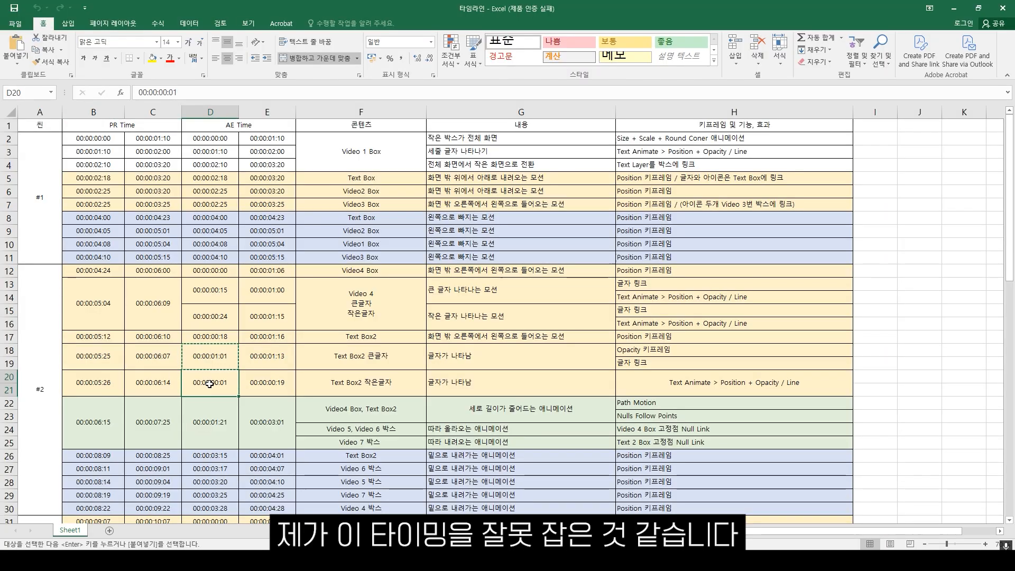
{"action": "double_click", "coordinate": [220, 382]}
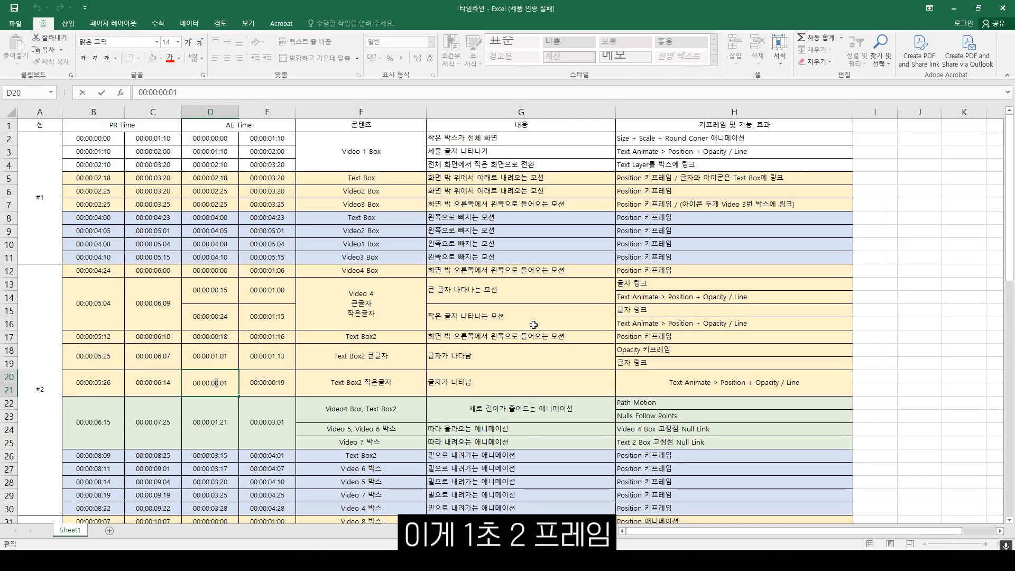
{"action": "double_click", "coordinate": [277, 383]}
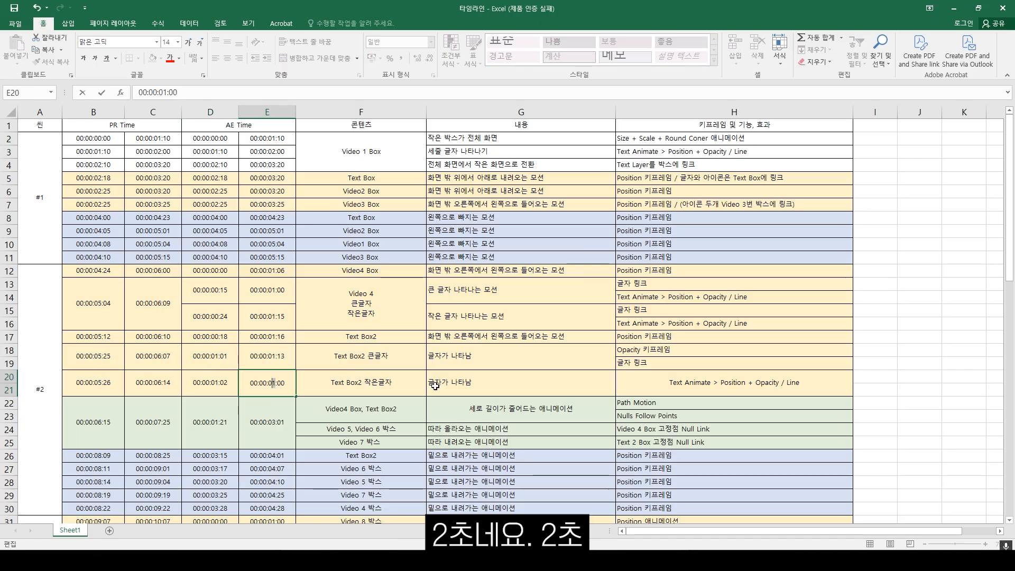
{"action": "left_click", "coordinate": [228, 390]}
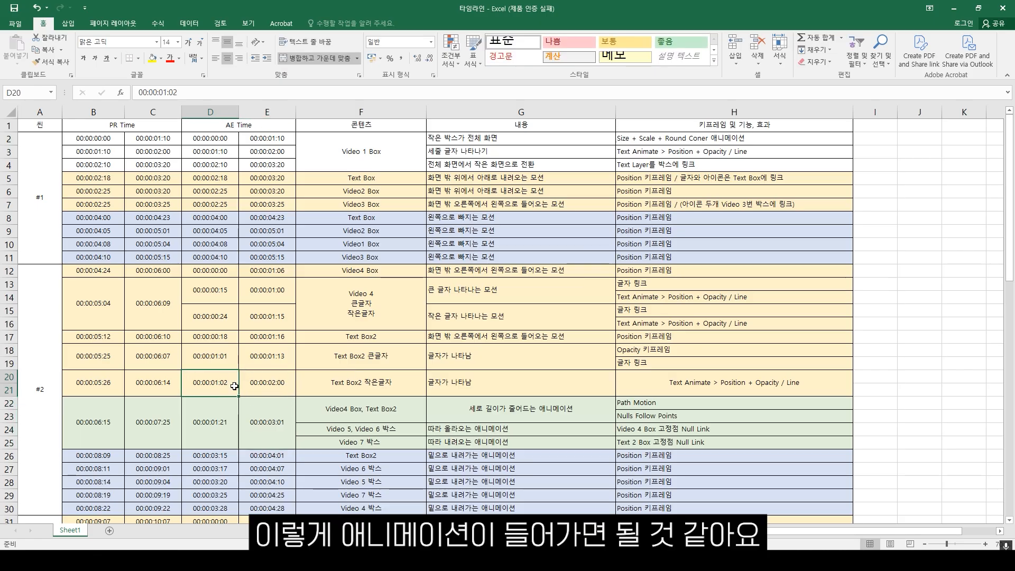
- Switch back to After Effects and shift the caption layer beneath DESIGN to start at 0:00:01:02
{"action": "key", "text": "alt+Tab"}
{"action": "left_click", "coordinate": [100, 419]}
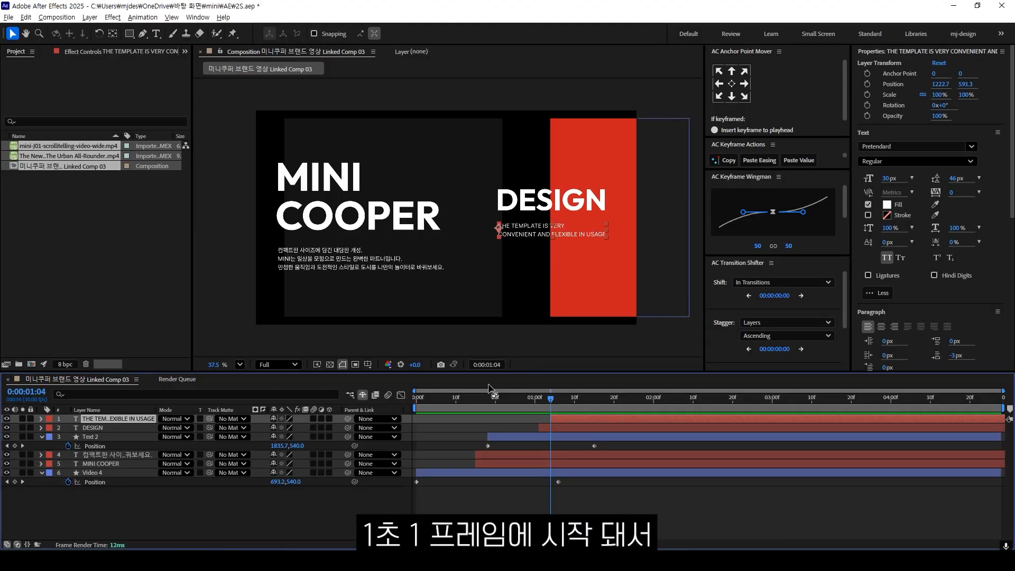
{"action": "key", "text": "Page_Up"}
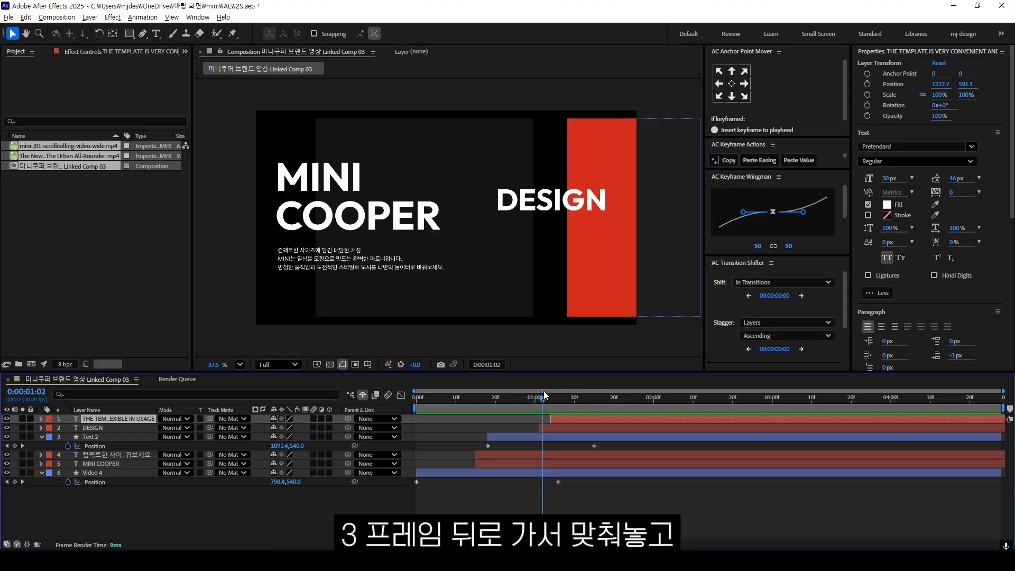
{"action": "key", "text": "Page_Up"}
{"action": "key", "text": "bracketleft"}
- Check the large text's animation type in the Excel schedule and add a Position text animator of 0, 141 to the MINI COOPER layer
{"action": "key", "text": "alt+Tab"}
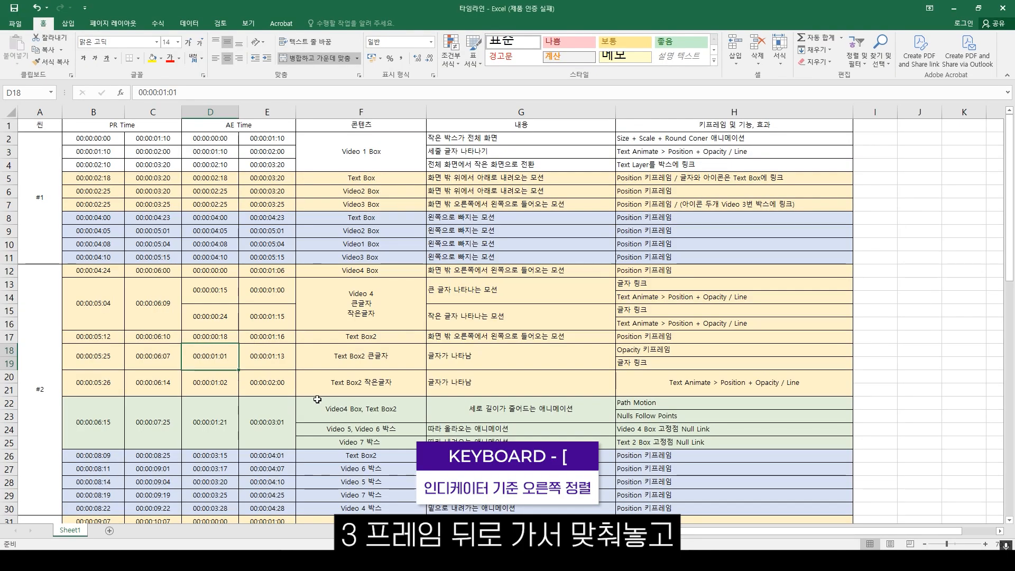
{"action": "left_click", "coordinate": [496, 294]}
{"action": "left_click", "coordinate": [626, 299]}
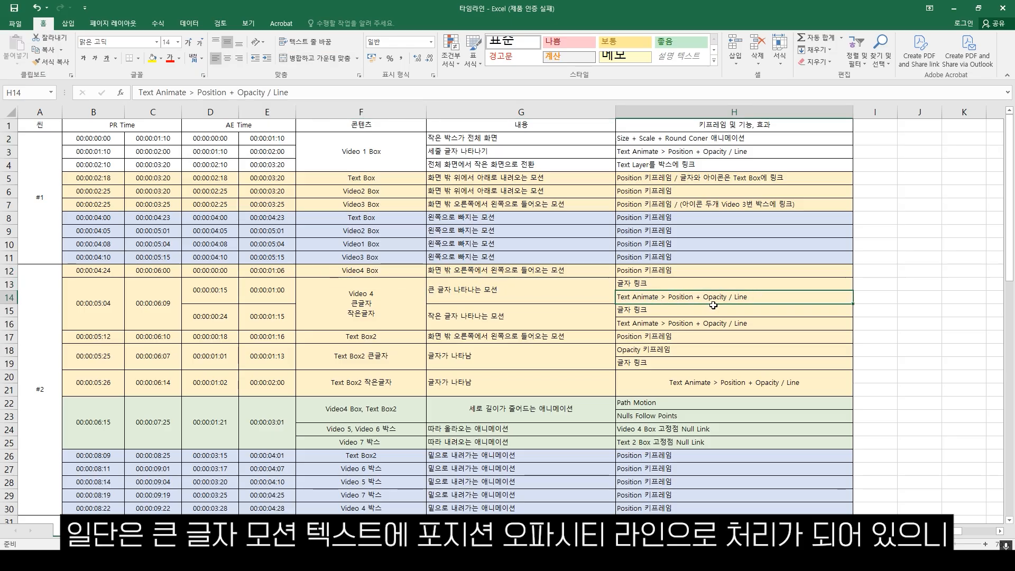
{"action": "key", "text": "alt+Tab"}
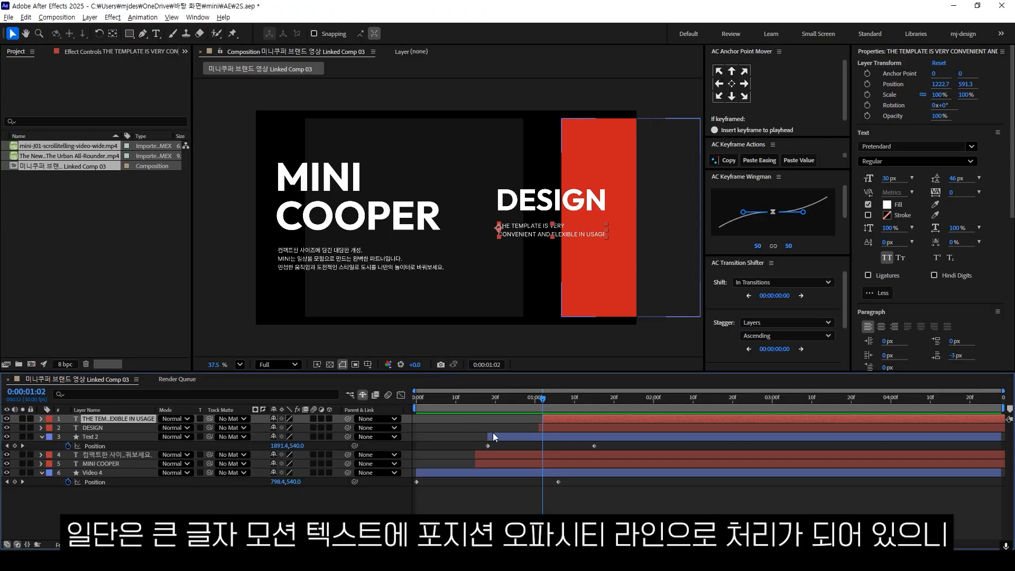
{"action": "left_click", "coordinate": [475, 405]}
{"action": "left_click", "coordinate": [100, 463]}
{"action": "left_click", "coordinate": [41, 463]}
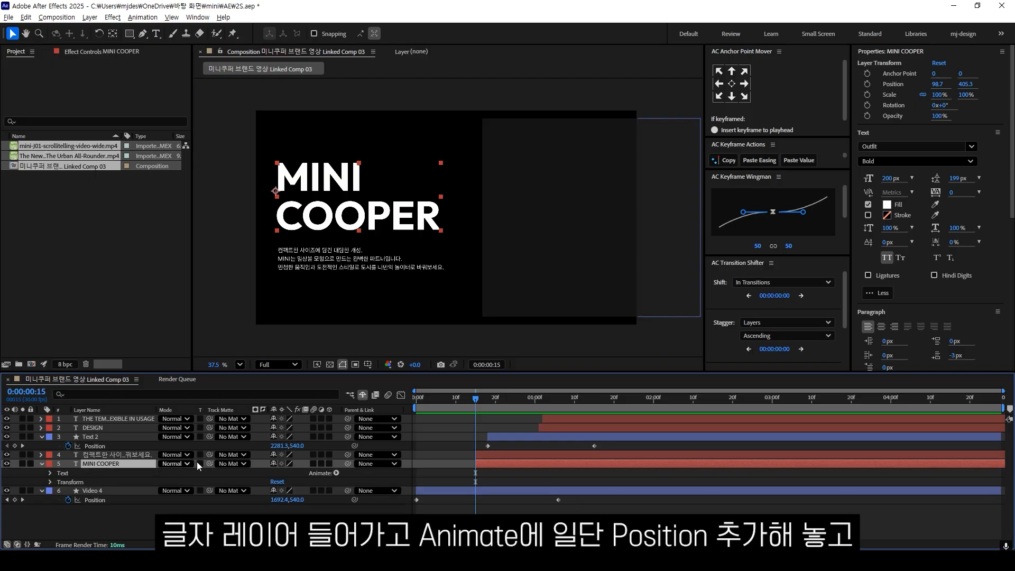
{"action": "left_click", "coordinate": [336, 473]}
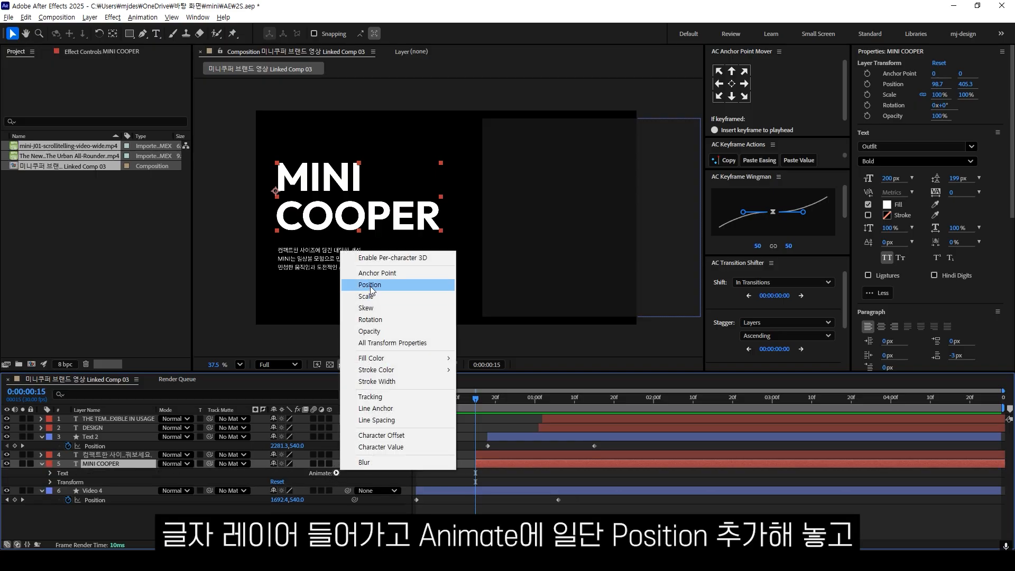
{"action": "left_click", "coordinate": [370, 285]}
{"action": "scroll", "coordinate": [219, 503], "scroll_direction": "down", "scroll_amount": 1}
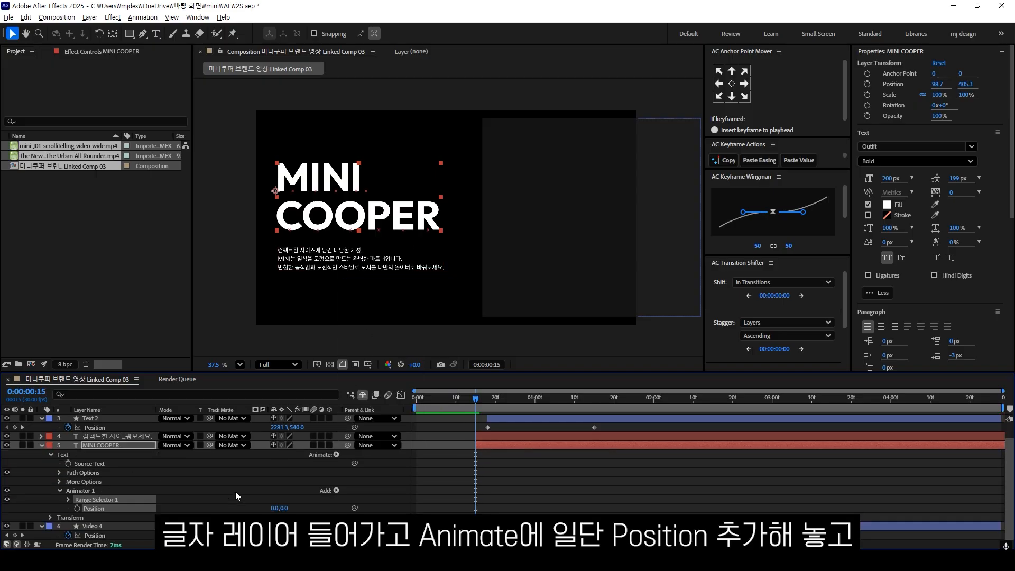
{"action": "left_click_drag", "start_coordinate": [285, 508], "coordinate": [358, 507]}
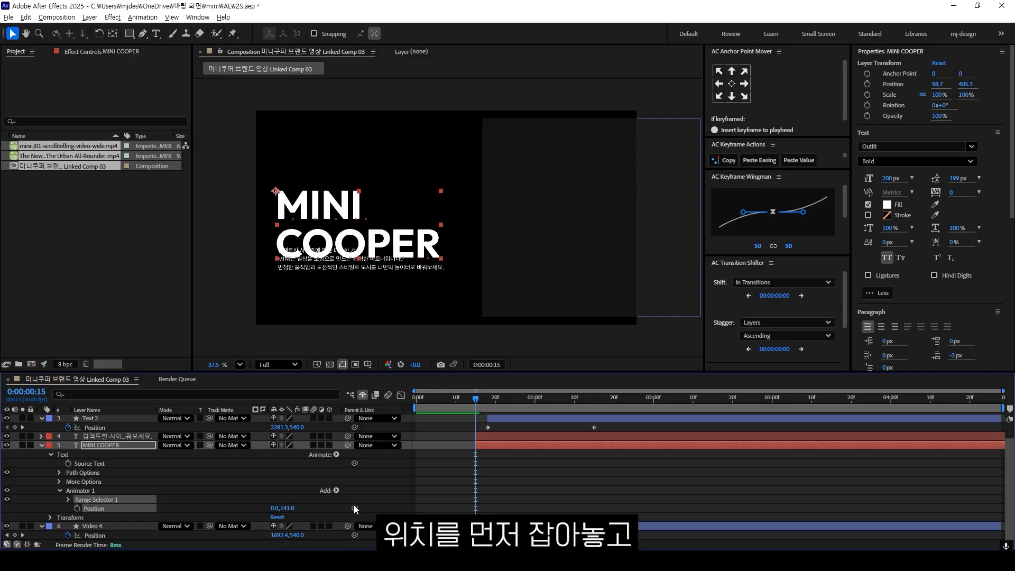
- Configure the MINI COOPER range selector's advanced options with Ease Low 80%, Shape Ramp Up and Based On Lines
{"action": "left_click", "coordinate": [68, 498]}
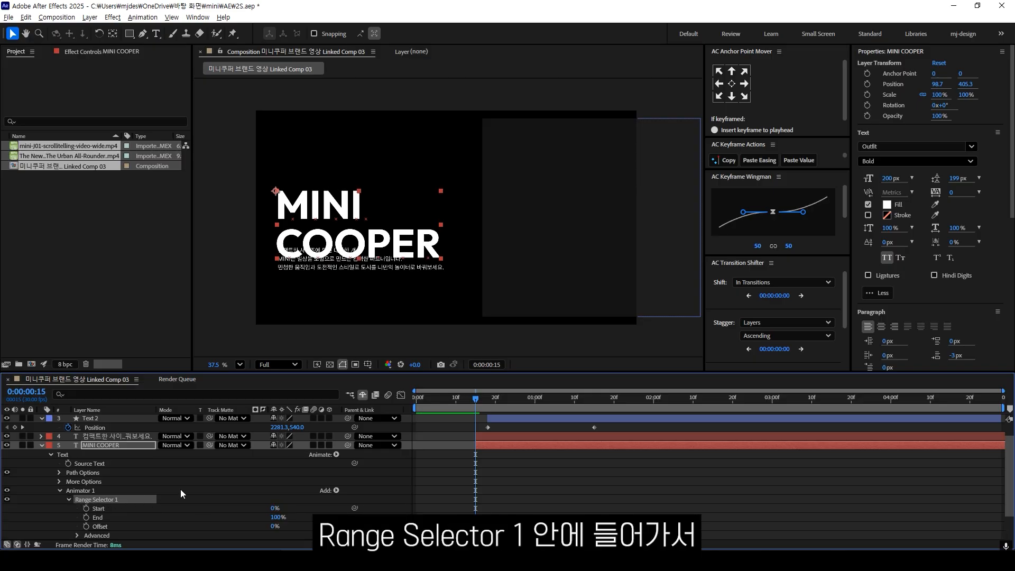
{"action": "scroll", "coordinate": [237, 479], "scroll_direction": "down", "scroll_amount": 1}
{"action": "left_click", "coordinate": [77, 508]}
{"action": "scroll", "coordinate": [181, 487], "scroll_direction": "down", "scroll_amount": 2}
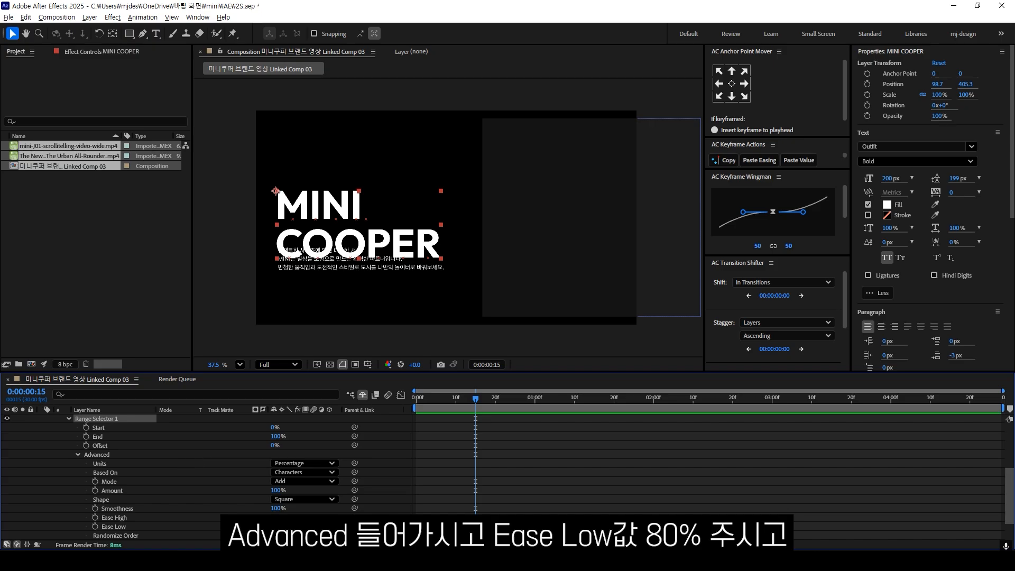
{"action": "key", "text": "Return"}
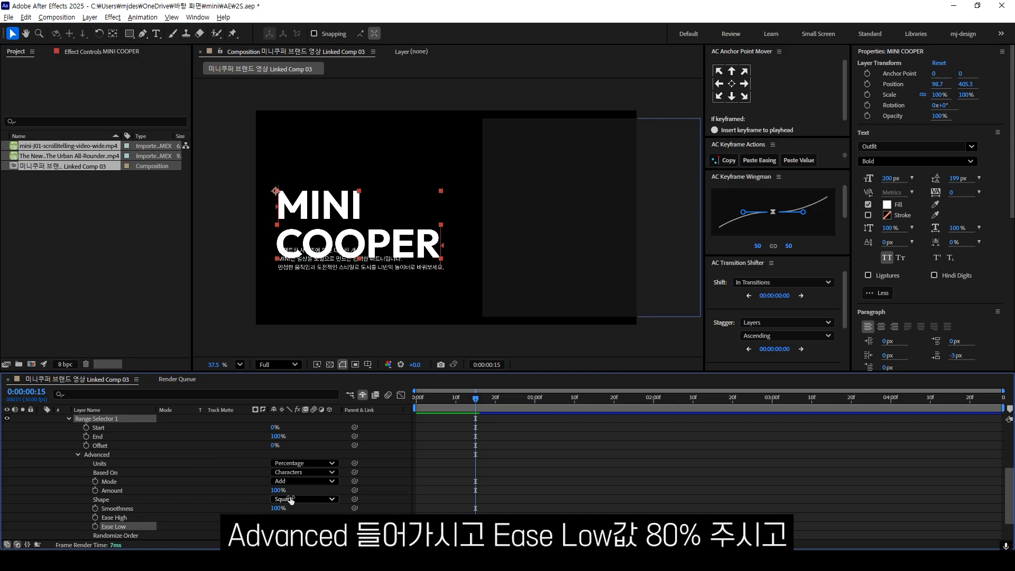
{"action": "left_click", "coordinate": [290, 500]}
{"action": "left_click", "coordinate": [288, 440]}
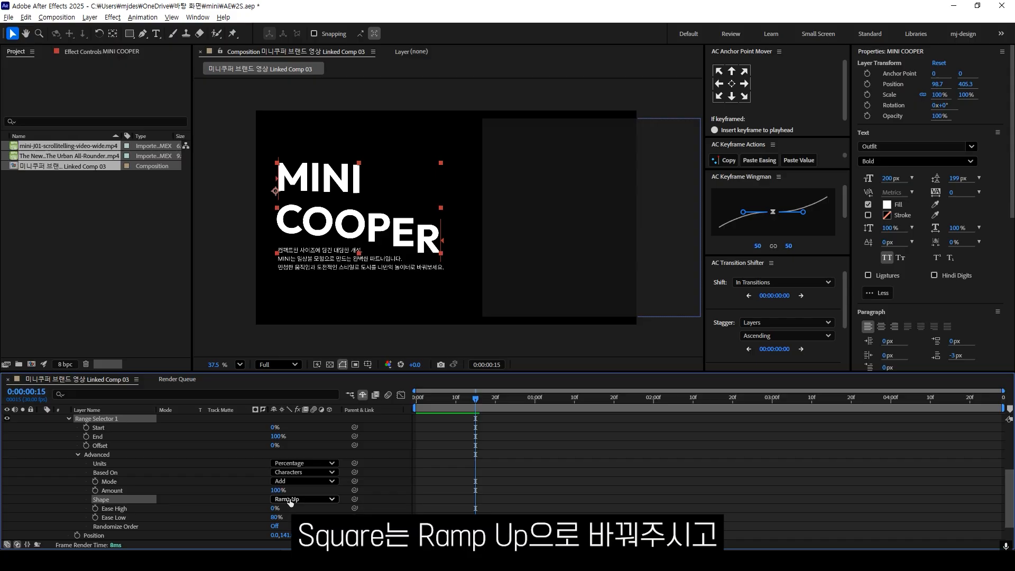
{"action": "left_click", "coordinate": [305, 471]}
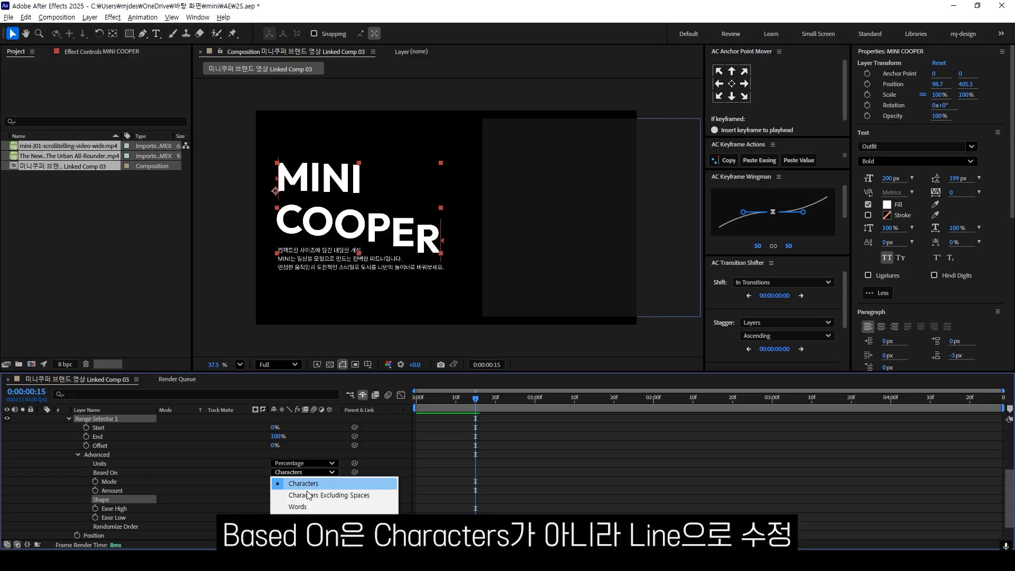
{"action": "left_click", "coordinate": [297, 518]}
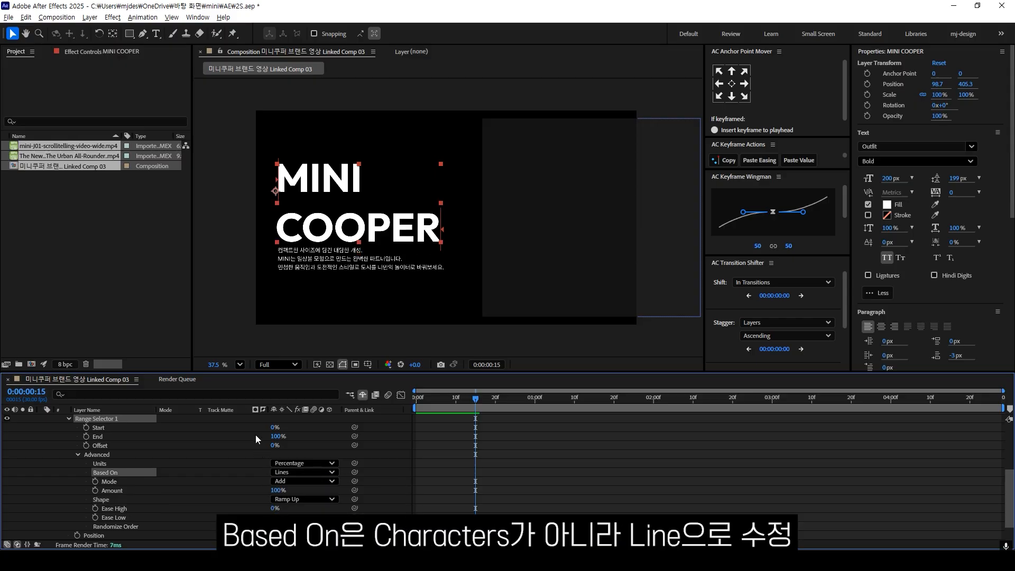
- Set the MINI COOPER range selector's Offset to -100% and keyframe it at the layer's first frame, 0:00:00:15
{"action": "left_click_drag", "start_coordinate": [273, 447], "coordinate": [159, 450]}
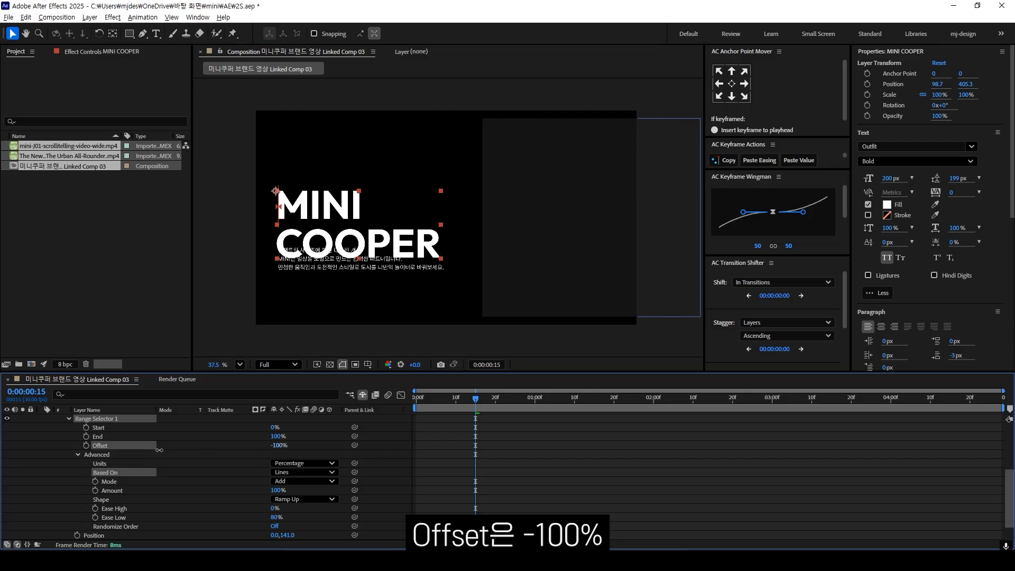
{"action": "left_click", "coordinate": [175, 451]}
{"action": "scroll", "coordinate": [478, 452], "scroll_direction": "up", "scroll_amount": 2}
{"action": "left_click", "coordinate": [486, 400]}
{"action": "left_click_drag", "start_coordinate": [482, 405], "coordinate": [475, 404]}
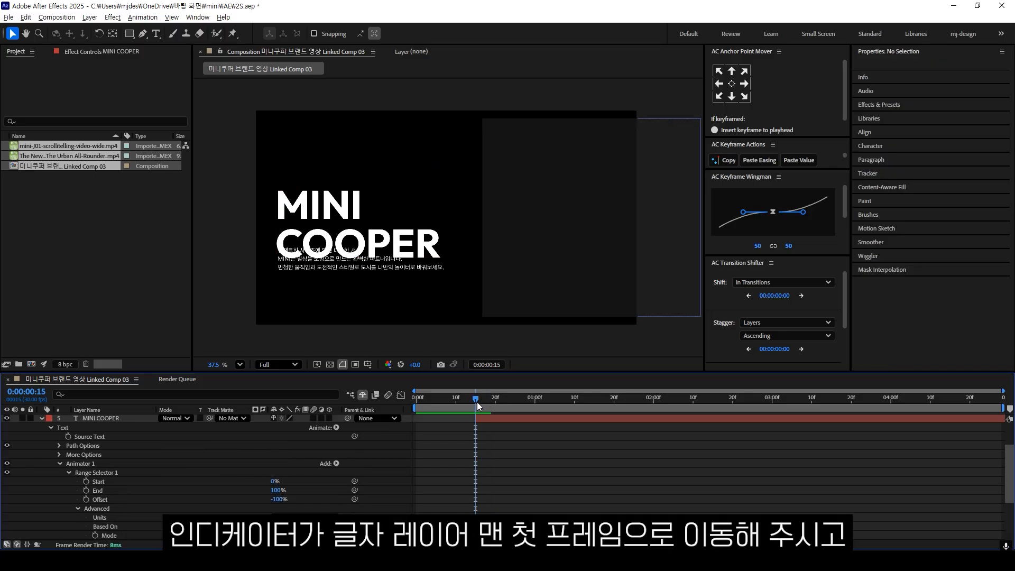
{"action": "left_click", "coordinate": [316, 198]}
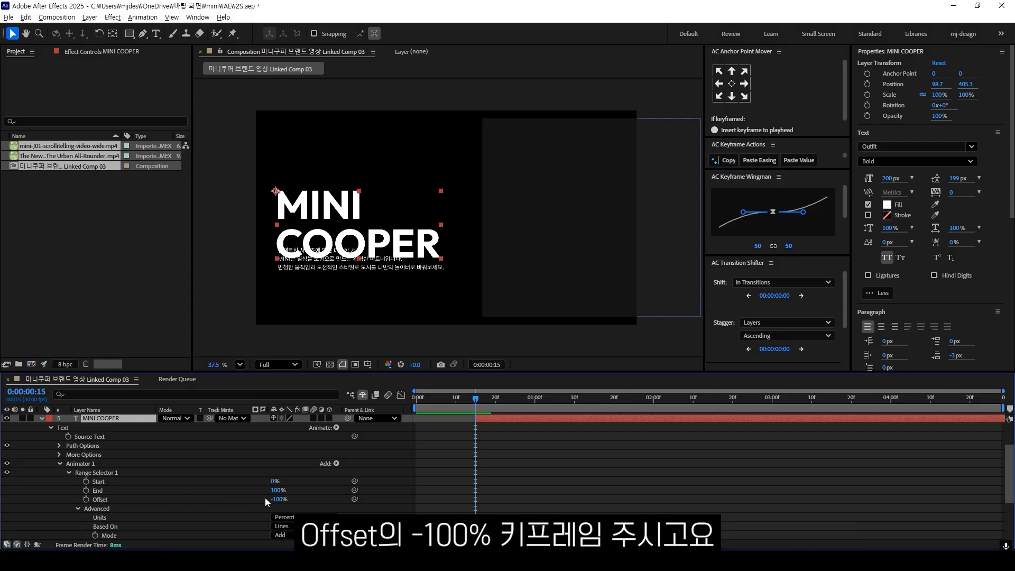
{"action": "left_click", "coordinate": [86, 499]}
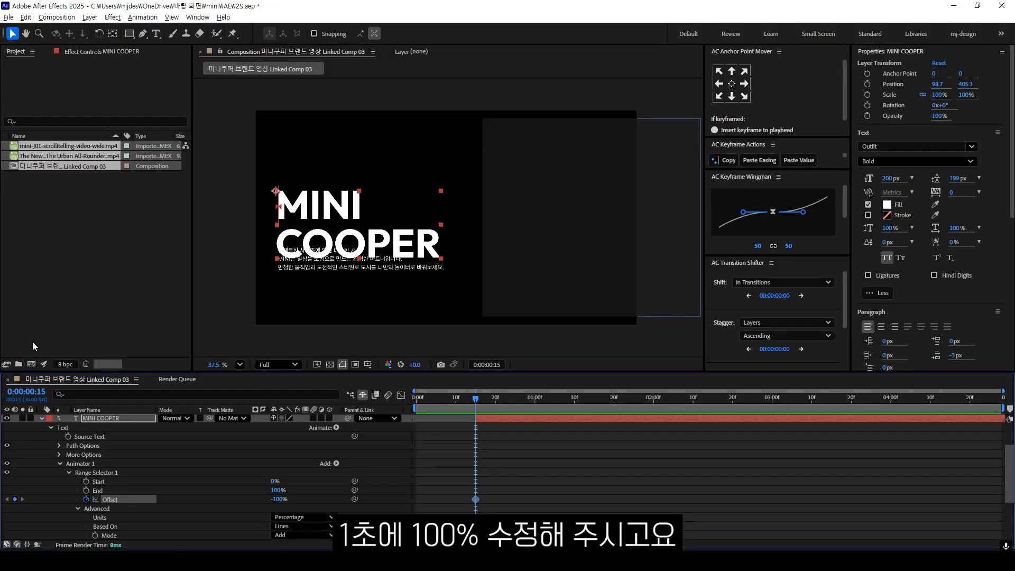
- Add a second Offset keyframe of 100% at 0:00:01:00 for the MINI COOPER text
{"action": "left_click", "coordinate": [534, 398]}
{"action": "left_click", "coordinate": [279, 499]}
{"action": "type", "text": "1"}
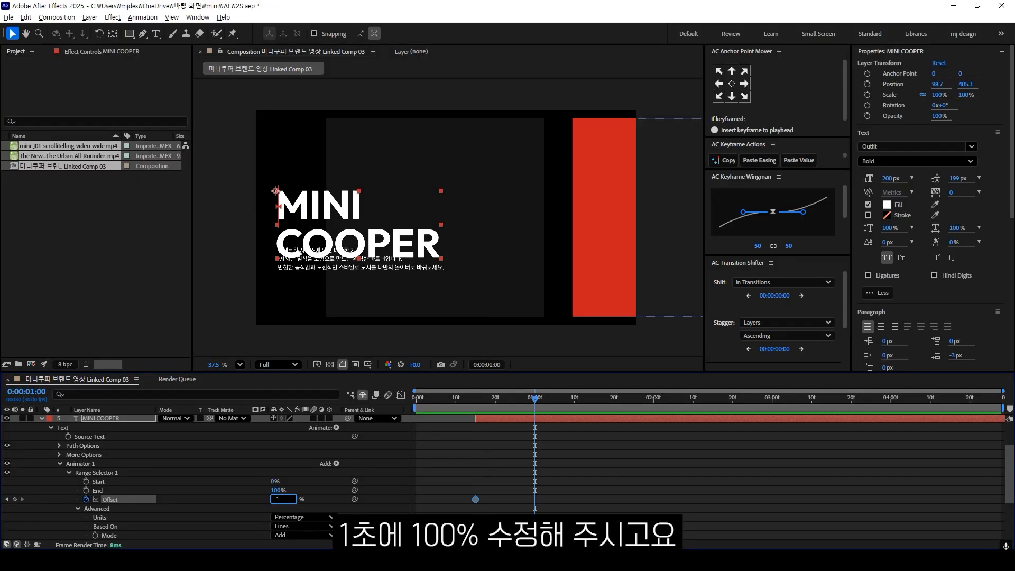
{"action": "type", "text": "00"}
{"action": "key", "text": "Return"}
- Add an Opacity property to the MINI COOPER text animator and set it to 0%
{"action": "left_click", "coordinate": [331, 467]}
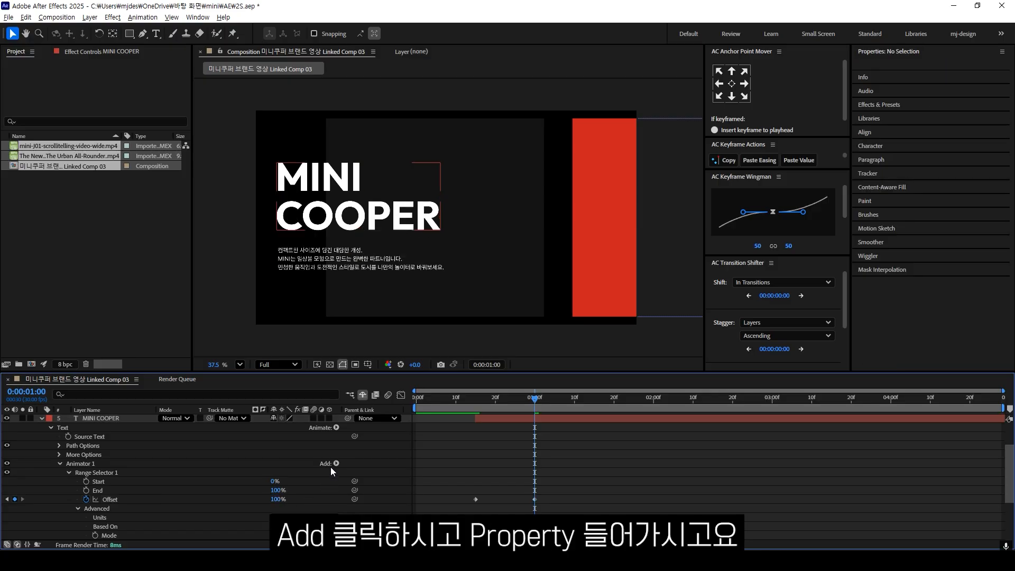
{"action": "left_click", "coordinate": [335, 463]}
{"action": "mouse_move", "coordinate": [373, 468]}
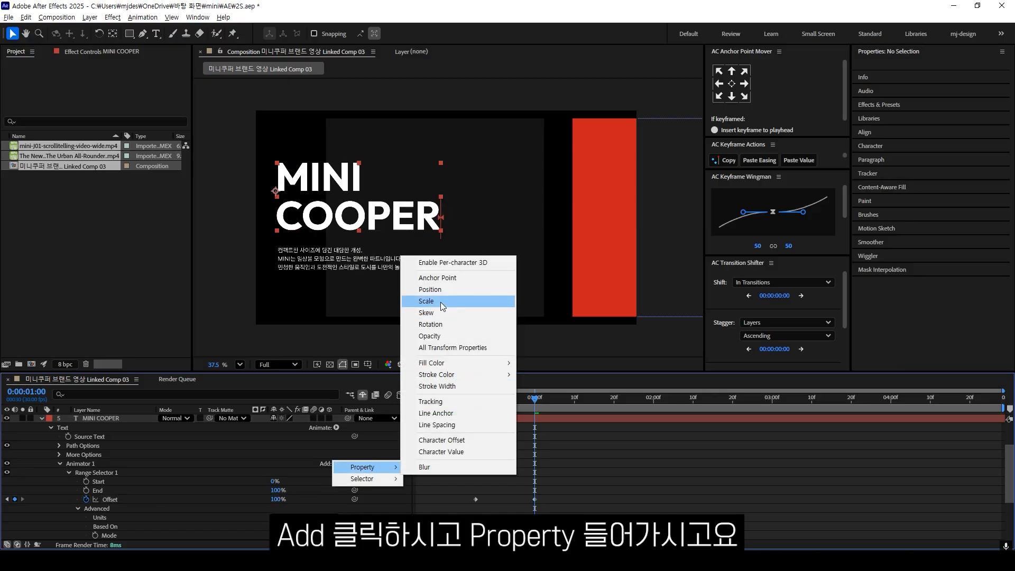
{"action": "left_click", "coordinate": [429, 336]}
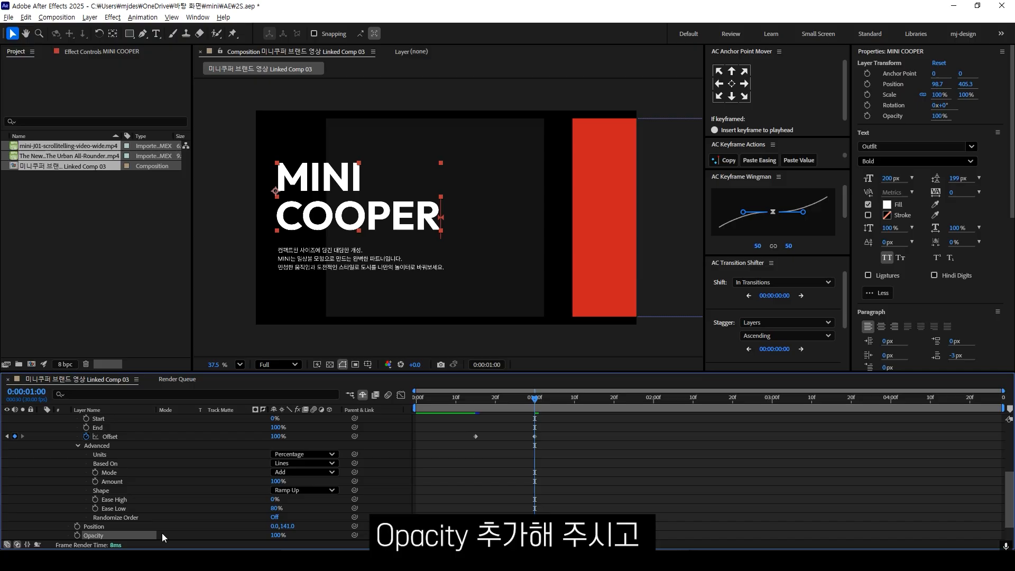
{"action": "left_click", "coordinate": [277, 535]}
{"action": "type", "text": "0"}
{"action": "key", "text": "Return"}
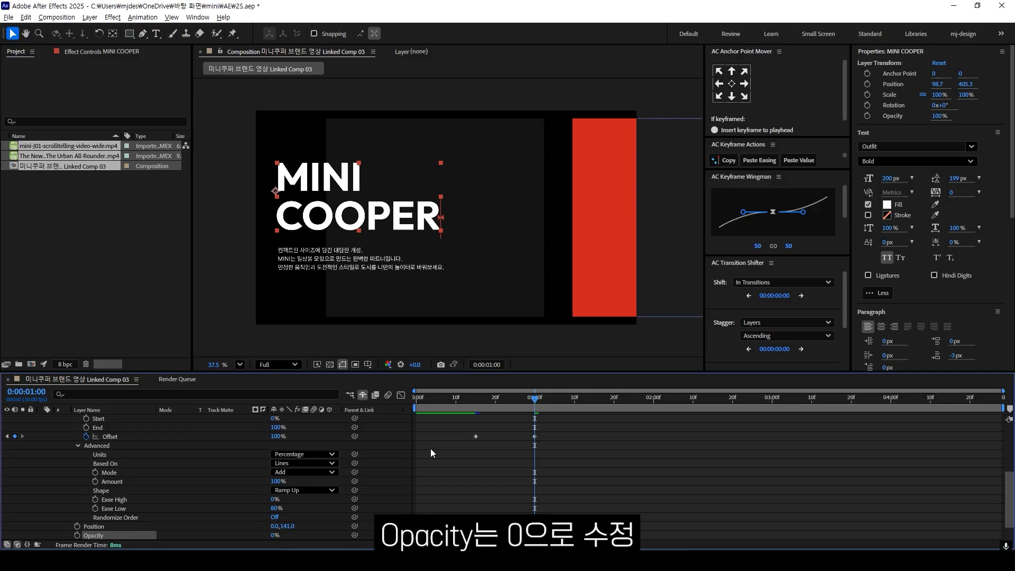
- Change the MINI COOPER text animator's Position to 70.0, 0.0 so the lines enter from the right, and preview the motion
{"action": "key", "text": "space"}
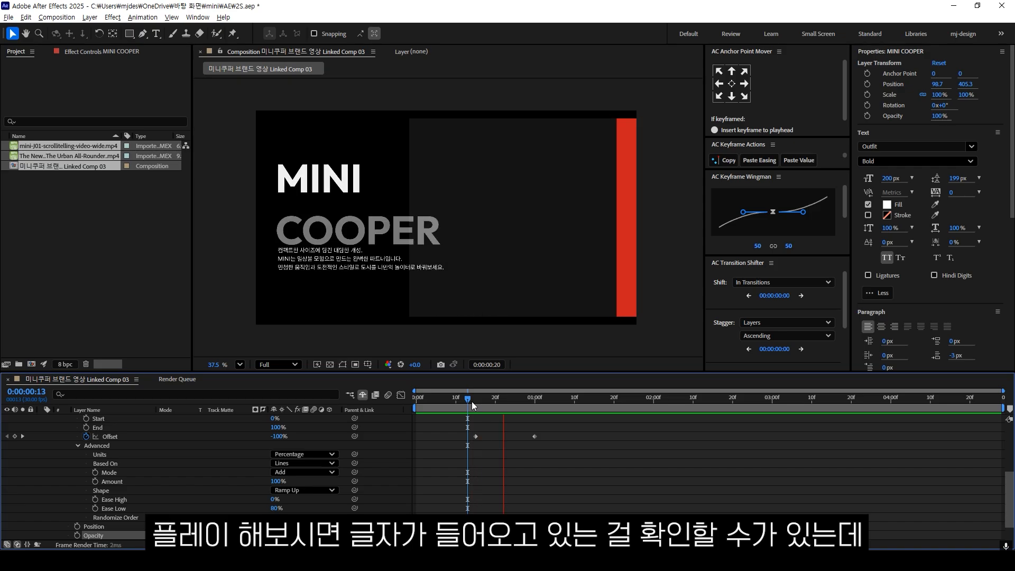
{"action": "key", "text": "space"}
{"action": "scroll", "coordinate": [237, 471], "scroll_direction": "up", "scroll_amount": 2}
{"action": "scroll", "coordinate": [238, 463], "scroll_direction": "down", "scroll_amount": 1}
{"action": "scroll", "coordinate": [240, 453], "scroll_direction": "up", "scroll_amount": 2}
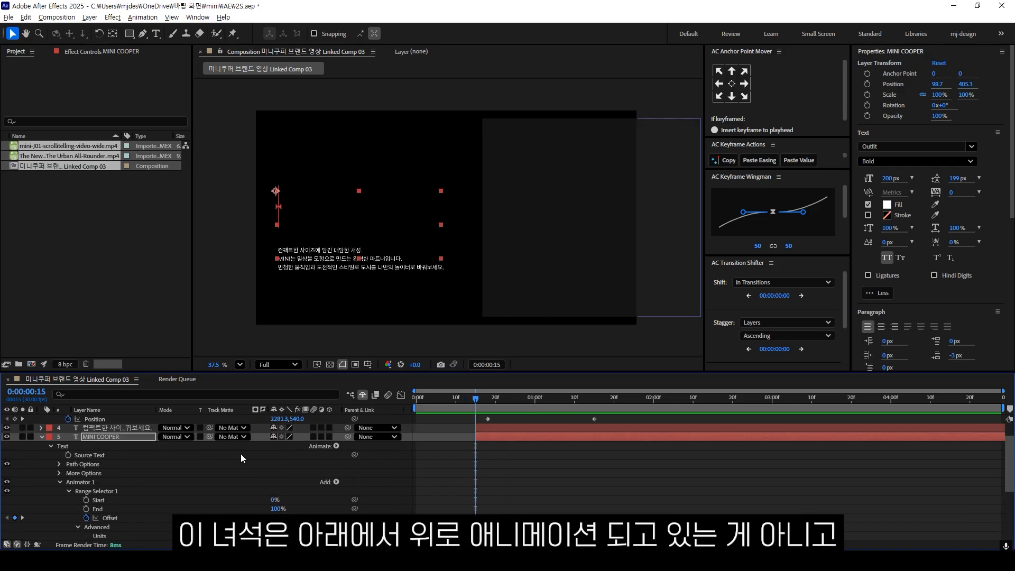
{"action": "scroll", "coordinate": [233, 460], "scroll_direction": "down", "scroll_amount": 4}
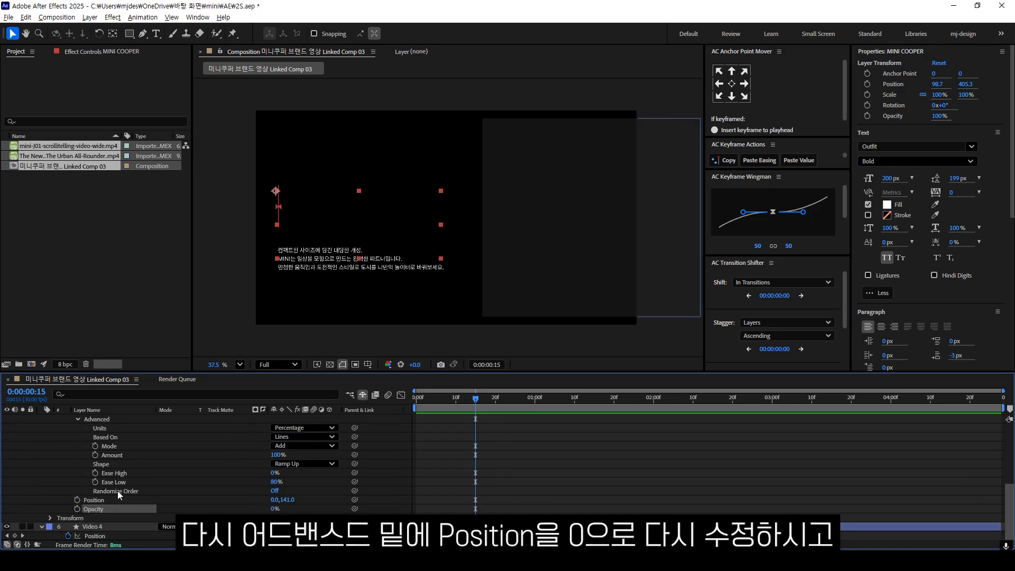
{"action": "scroll", "coordinate": [95, 465], "scroll_direction": "up", "scroll_amount": 2}
{"action": "left_click", "coordinate": [77, 446]}
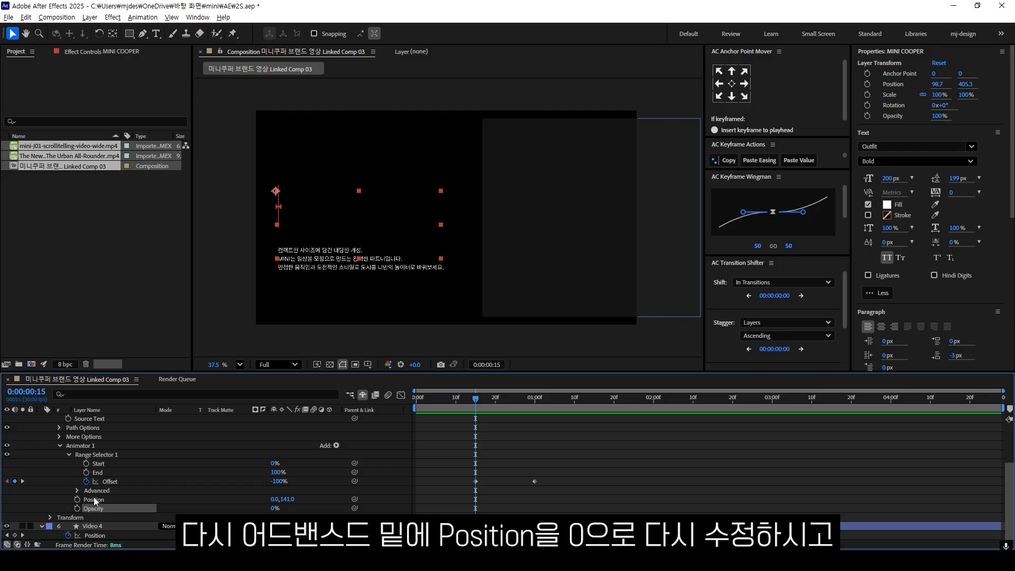
{"action": "type", "text": "0"}
{"action": "key", "text": "Return"}
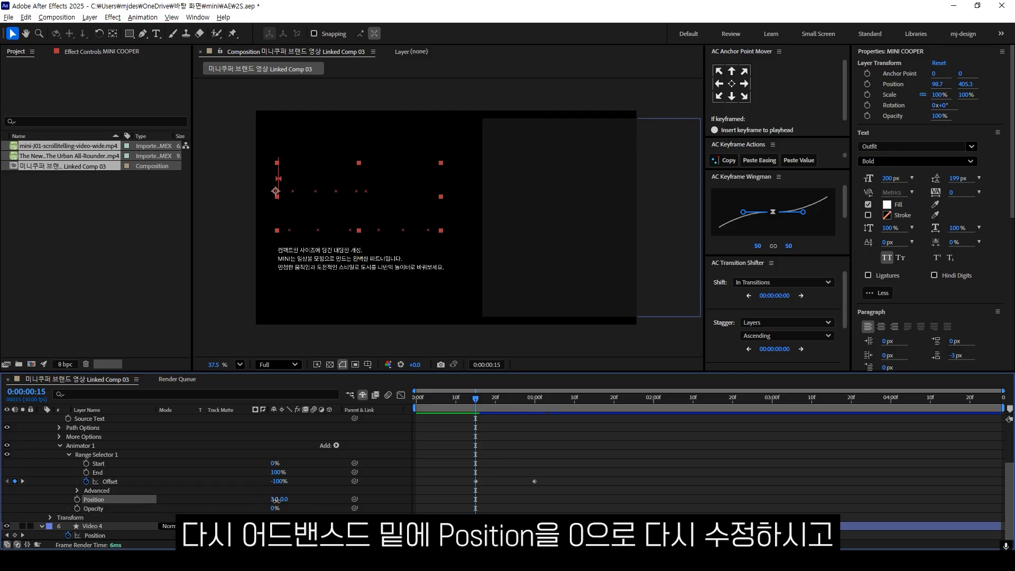
{"action": "left_click_drag", "start_coordinate": [275, 500], "coordinate": [310, 500]}
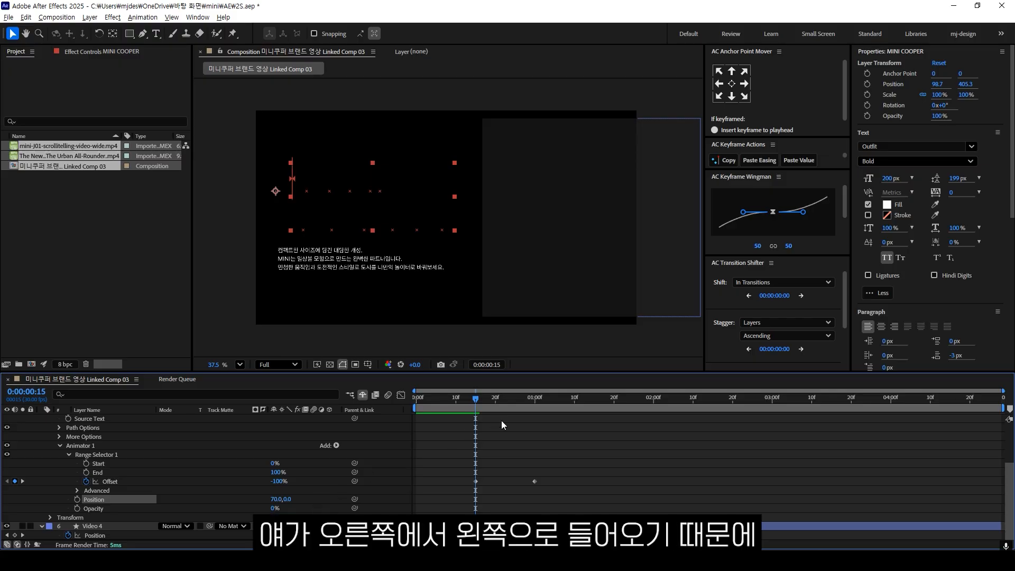
{"action": "key", "text": "space"}
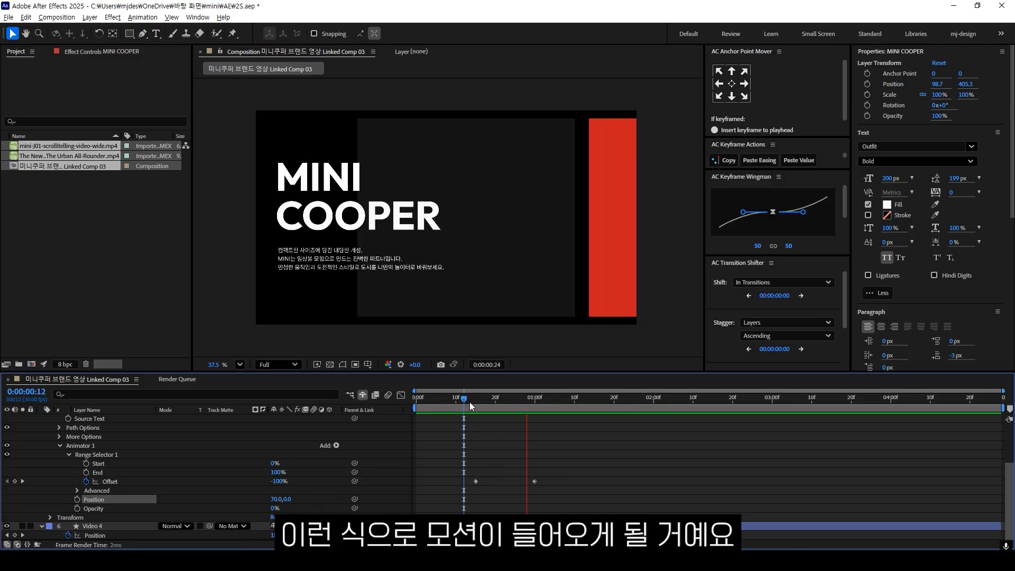
- Copy Animator 1 from MINI COOPER to the small Korean description text at its first frame, 0:00:00:15, and preview it
{"action": "scroll", "coordinate": [91, 496], "scroll_direction": "up", "scroll_amount": 3}
{"action": "left_click", "coordinate": [91, 509]}
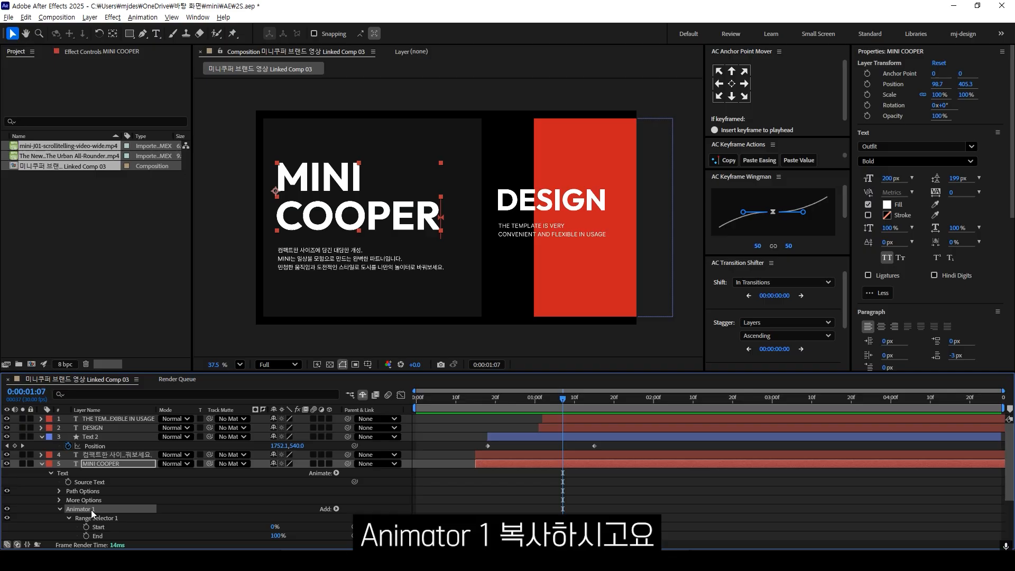
{"action": "key", "text": "ctrl+c"}
{"action": "key", "text": "i"}
{"action": "left_click", "coordinate": [309, 258]}
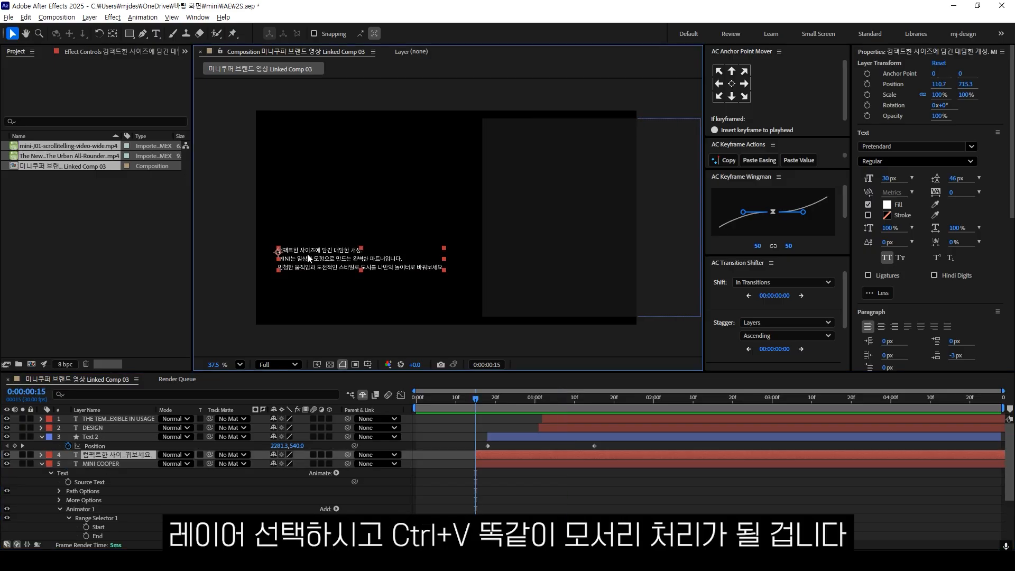
{"action": "key", "text": "ctrl+v"}
{"action": "left_click_drag", "start_coordinate": [476, 399], "coordinate": [483, 400]}
{"action": "key", "text": "space"}
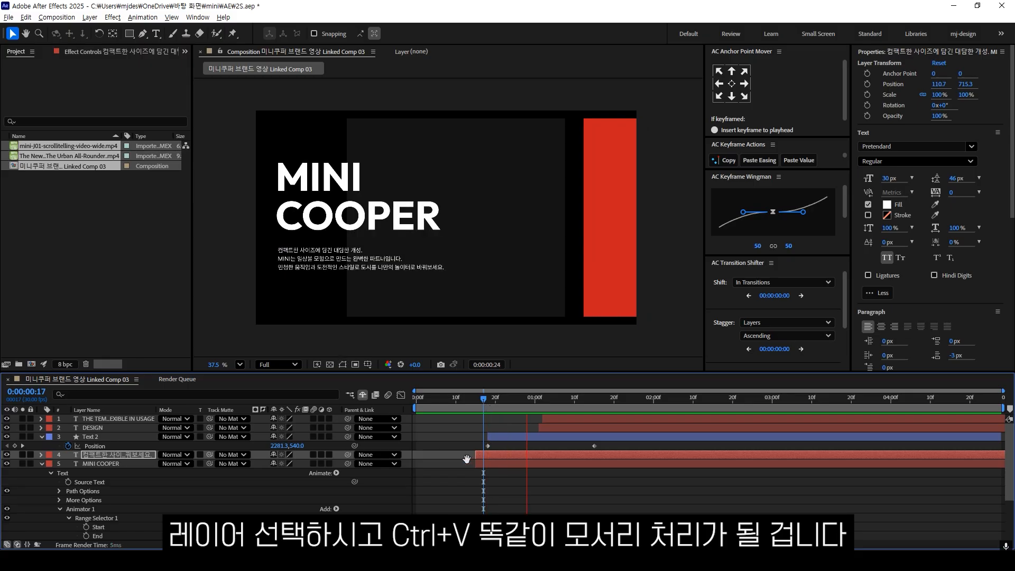
- Check the small text's timing in the Excel schedule, and back in After Effects move the Korean description layer's start to 0:00:00:24
{"action": "key", "text": "alt+Tab"}
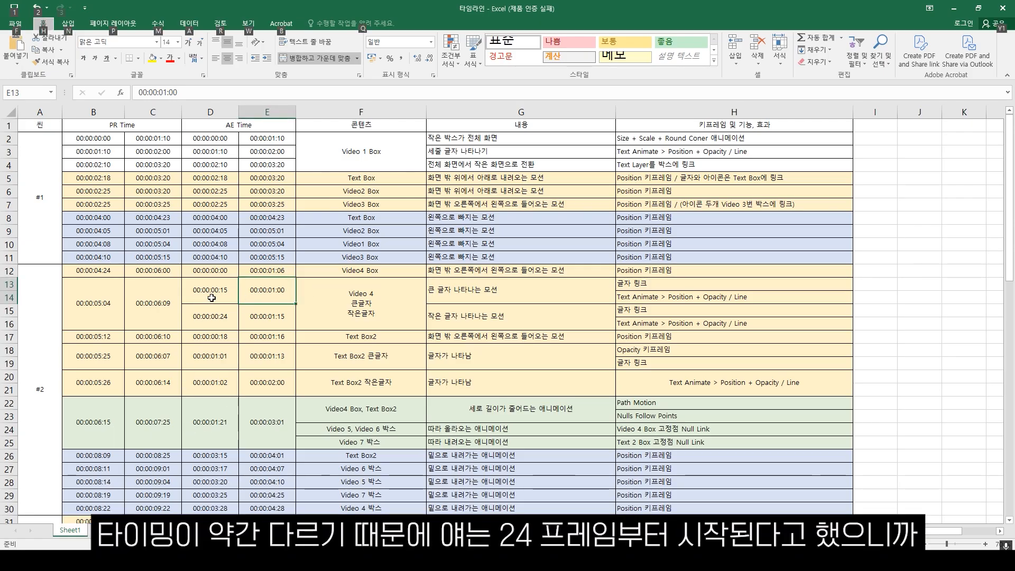
{"action": "key", "text": "alt+Tab"}
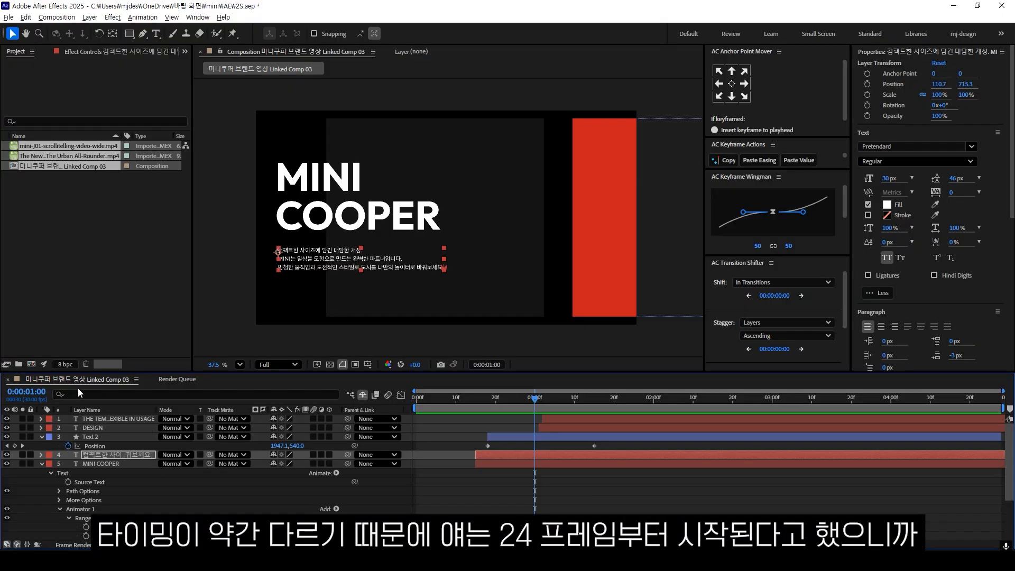
{"action": "left_click", "coordinate": [42, 391]}
{"action": "type", "text": "24"}
{"action": "key", "text": "Return"}
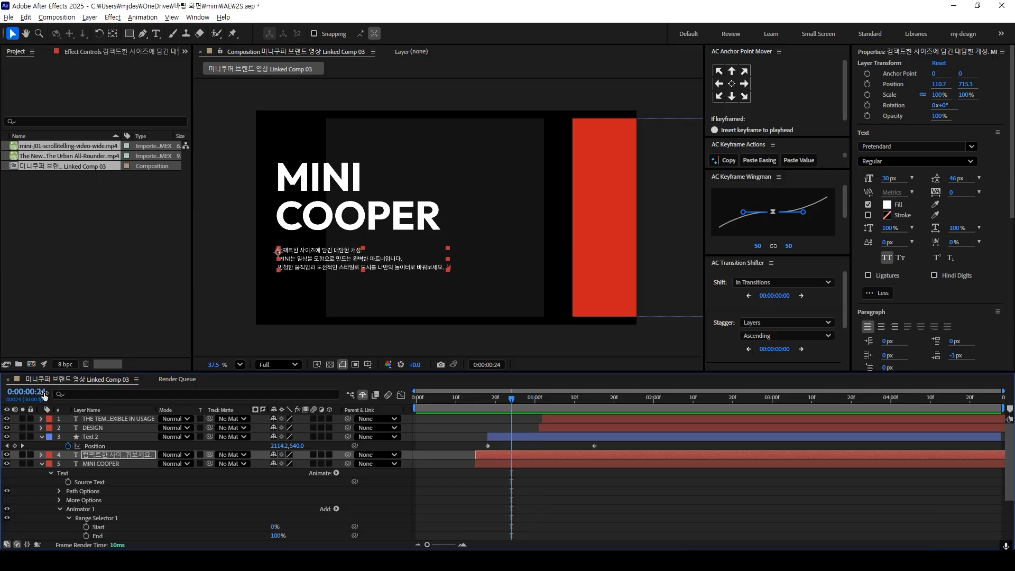
{"action": "left_click", "coordinate": [527, 455]}
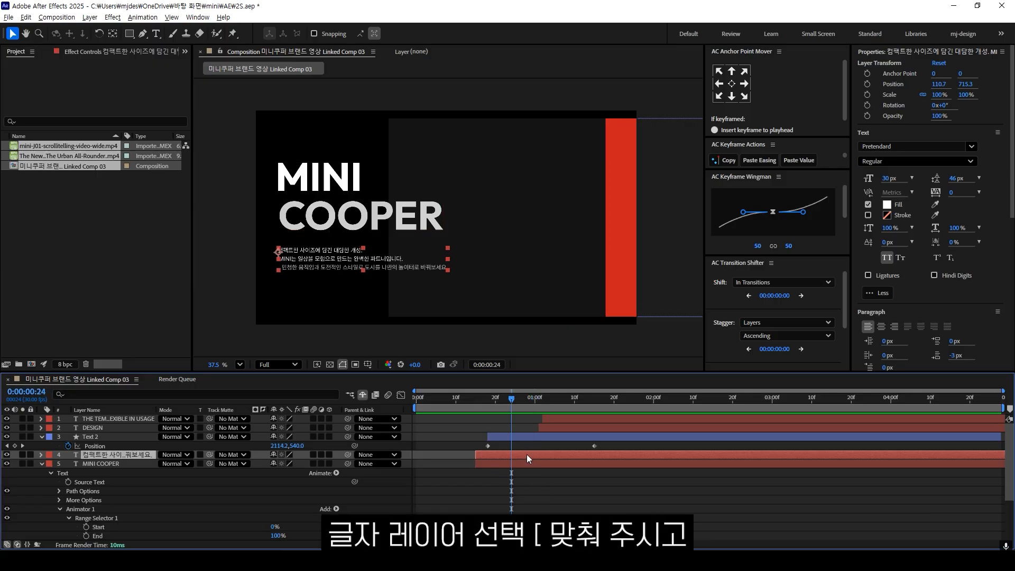
{"action": "key", "text": "bracketleft"}
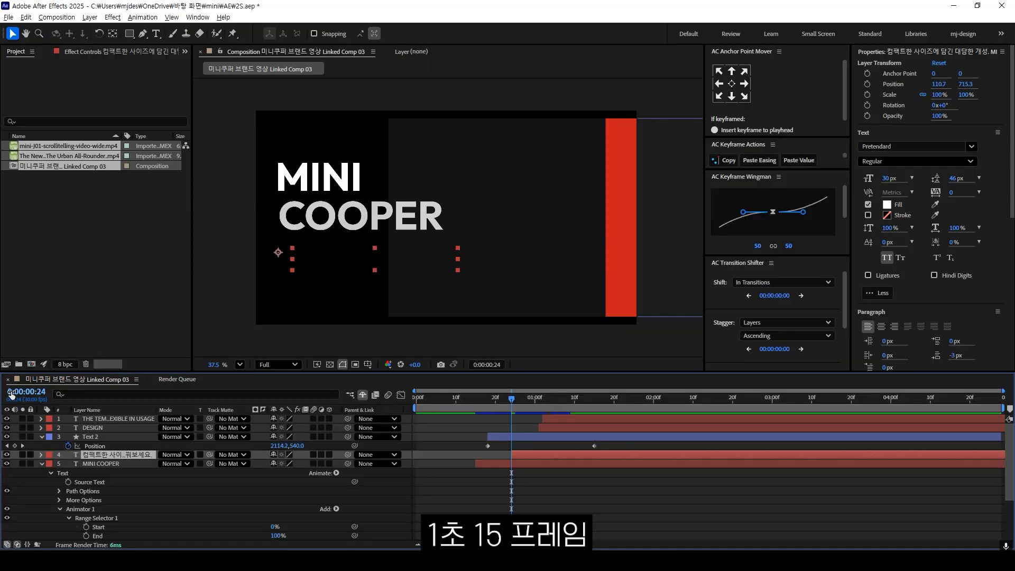
- Move the Korean description text's second Offset keyframe to 0:00:01:15
{"action": "left_click", "coordinate": [10, 393]}
{"action": "type", "text": "115"}
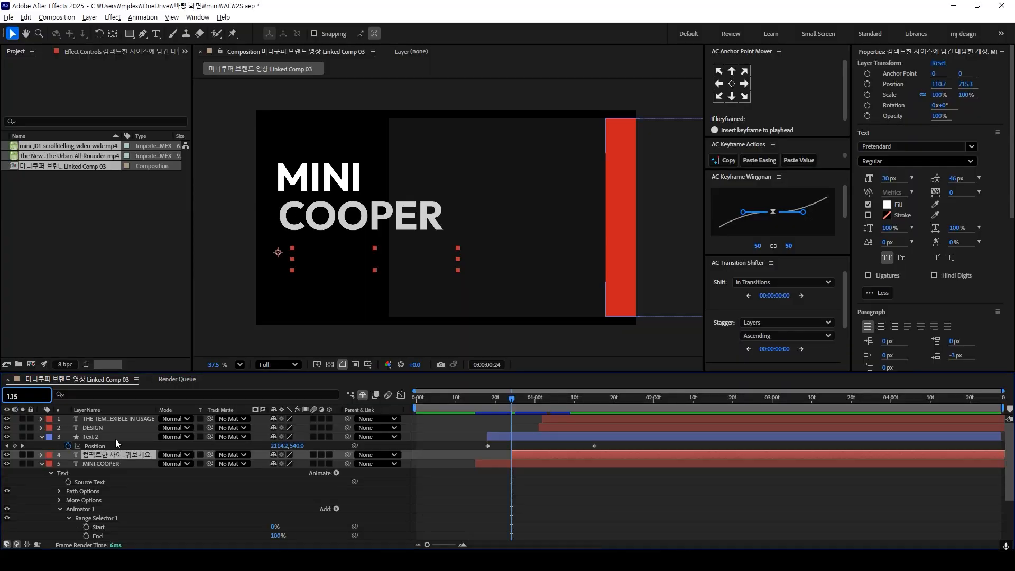
{"action": "key", "text": "Return"}
{"action": "key", "text": "u"}
{"action": "left_click_drag", "start_coordinate": [571, 473], "coordinate": [594, 473]}
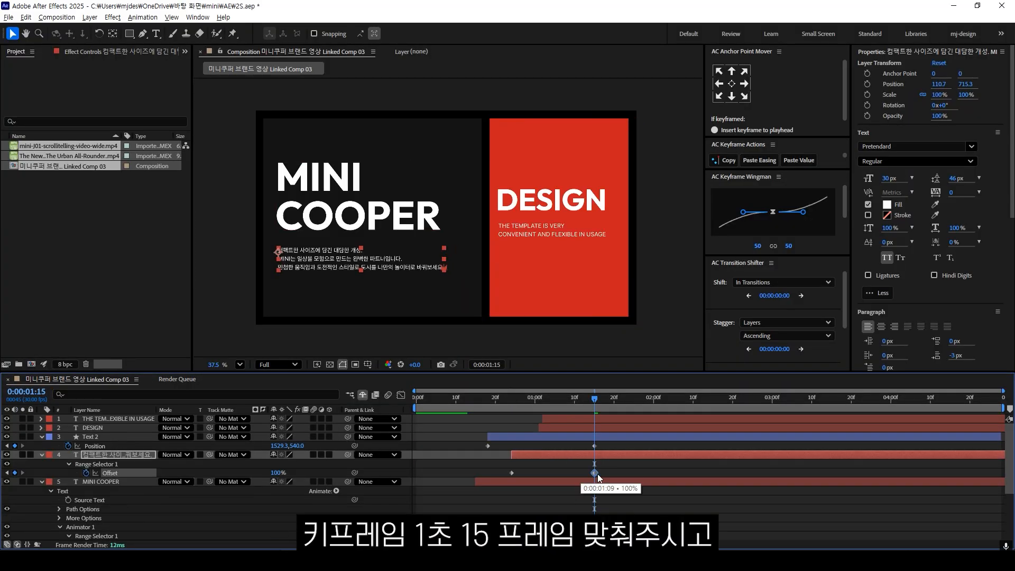
- Parent the MINI COOPER and Korean description text layers to the Video 4 box and preview from the start
{"action": "left_click", "coordinate": [478, 402]}
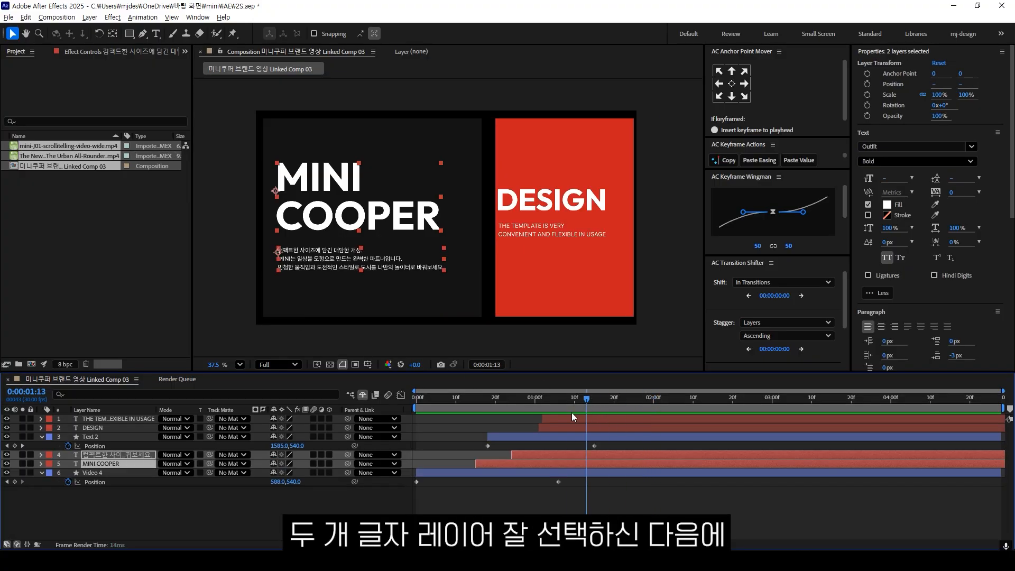
{"action": "left_click_drag", "start_coordinate": [572, 413], "coordinate": [617, 406]}
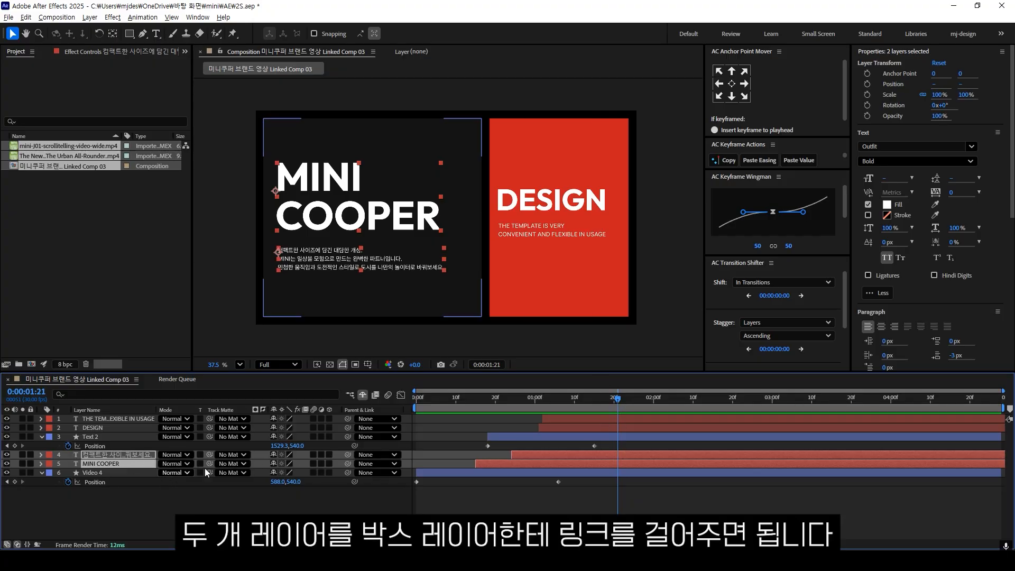
{"action": "left_click_drag", "start_coordinate": [348, 463], "coordinate": [109, 472]}
{"action": "left_click_drag", "start_coordinate": [470, 400], "coordinate": [398, 408]}
{"action": "key", "text": "space"}
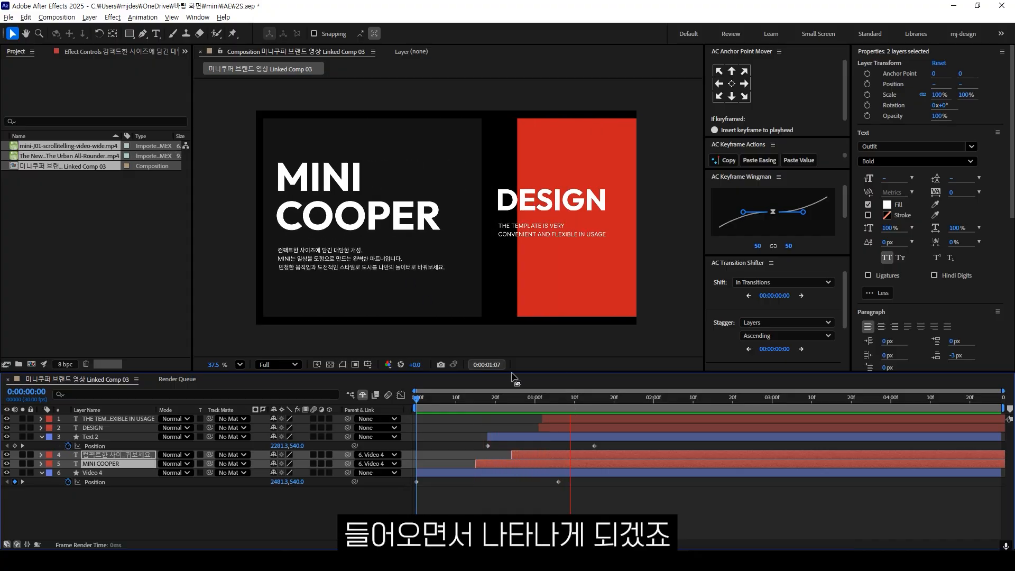
- Paste the copied text animator onto DESIGN and the small English text below it, each at its layer's first frame
{"action": "left_click", "coordinate": [85, 429]}
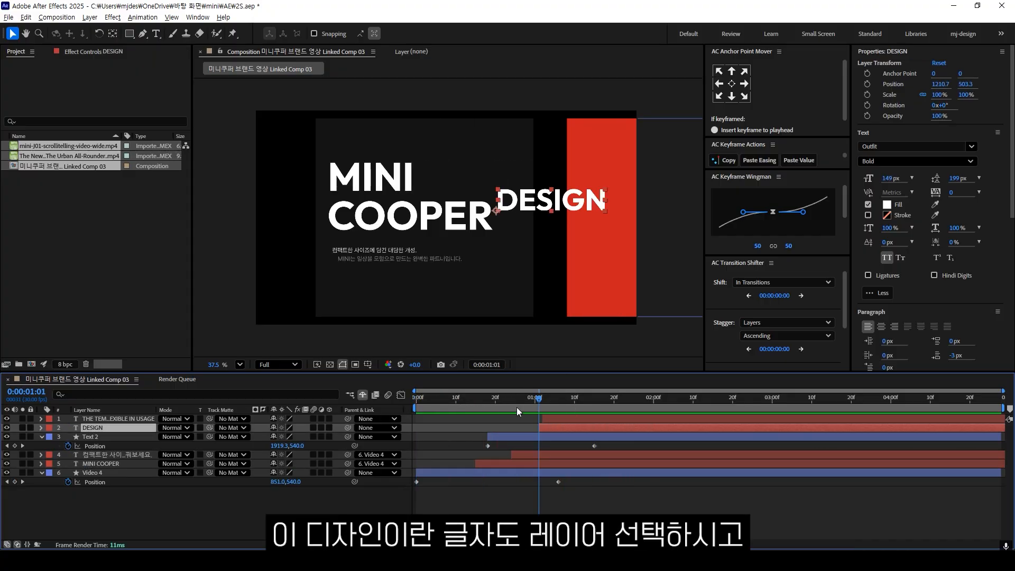
{"action": "left_click_drag", "start_coordinate": [541, 396], "coordinate": [537, 397]}
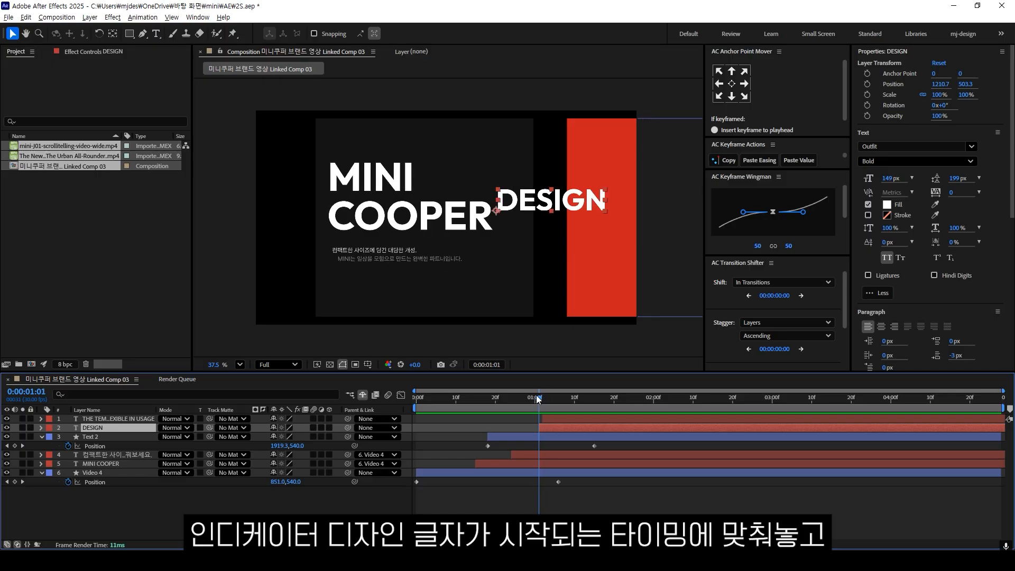
{"action": "key", "text": "ctrl+v"}
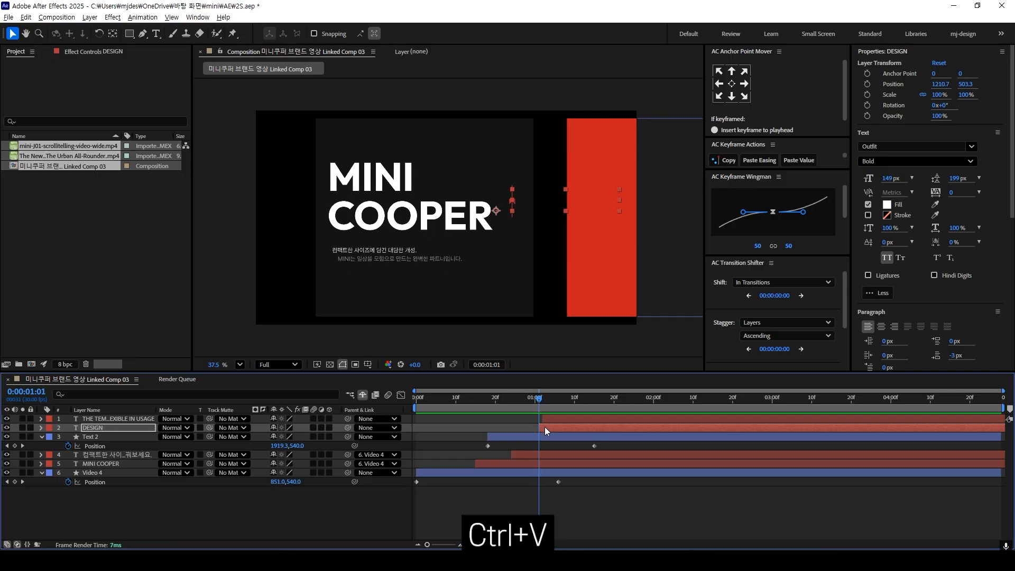
{"action": "left_click", "coordinate": [553, 419]}
{"action": "left_click_drag", "start_coordinate": [540, 405], "coordinate": [582, 405]}
{"action": "key", "text": "ctrl+v"}
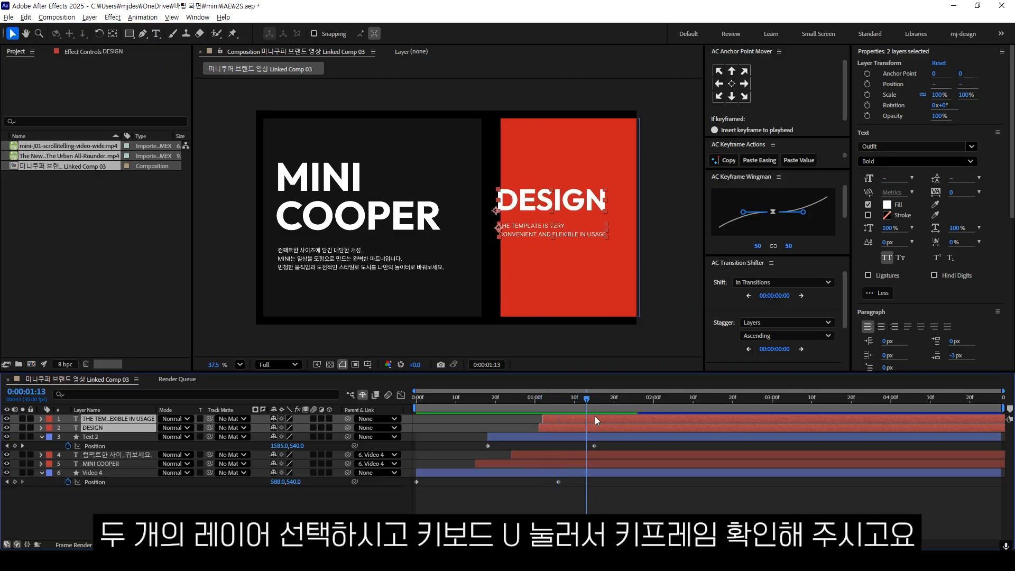
- Reveal both right-hand texts' keyframes, check the Excel schedule, and move DESIGN's second Offset keyframe to 0:00:01:13 in After Effects
{"action": "key", "text": "u"}
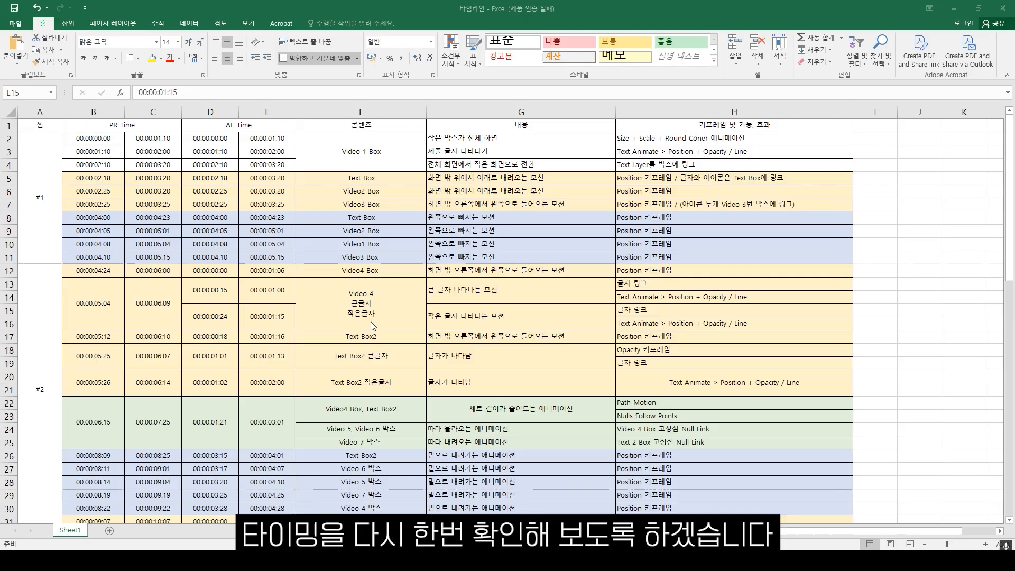
{"action": "key", "text": "alt+Tab"}
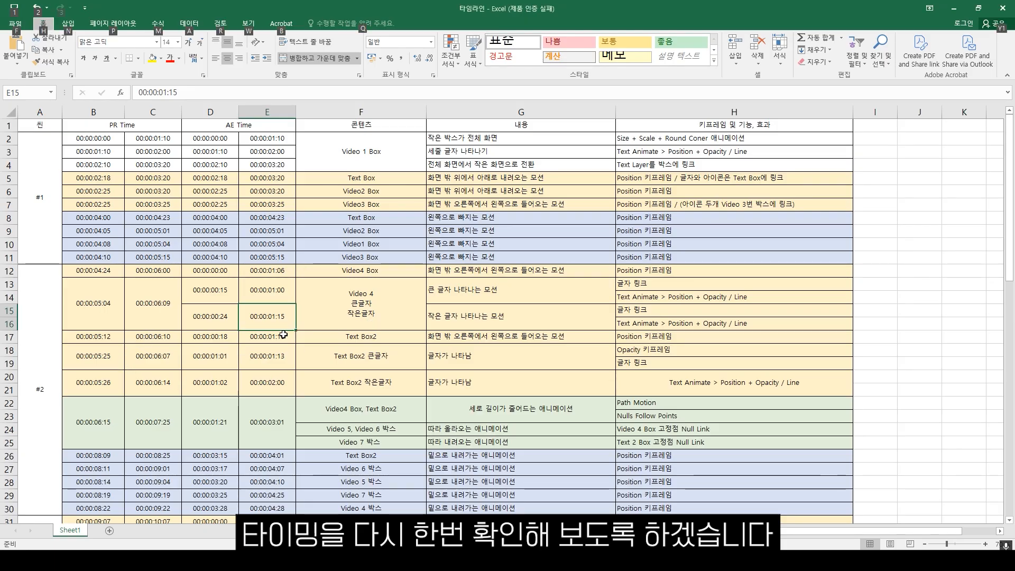
{"action": "key", "text": "alt+Tab"}
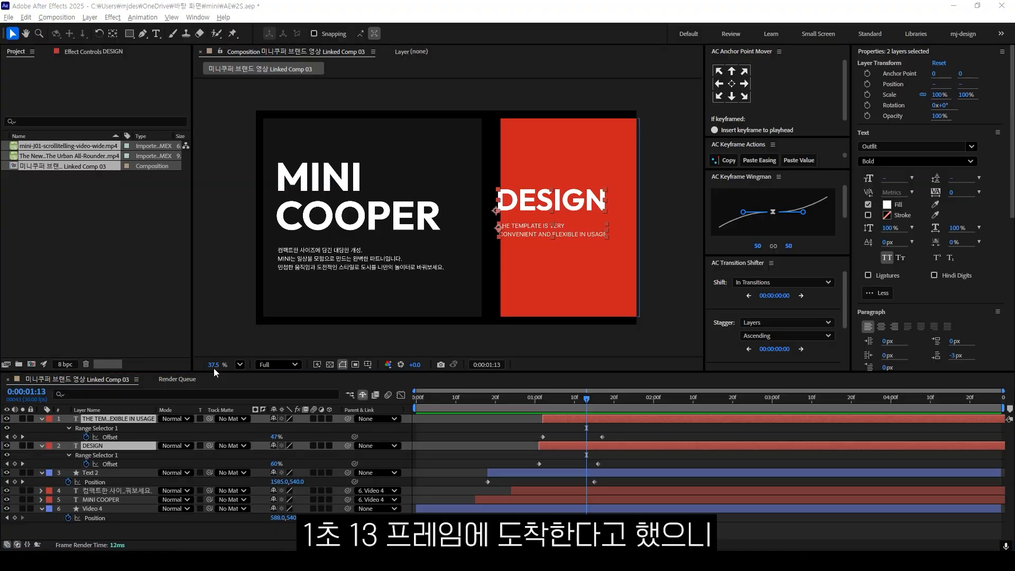
{"action": "left_click", "coordinate": [25, 395]}
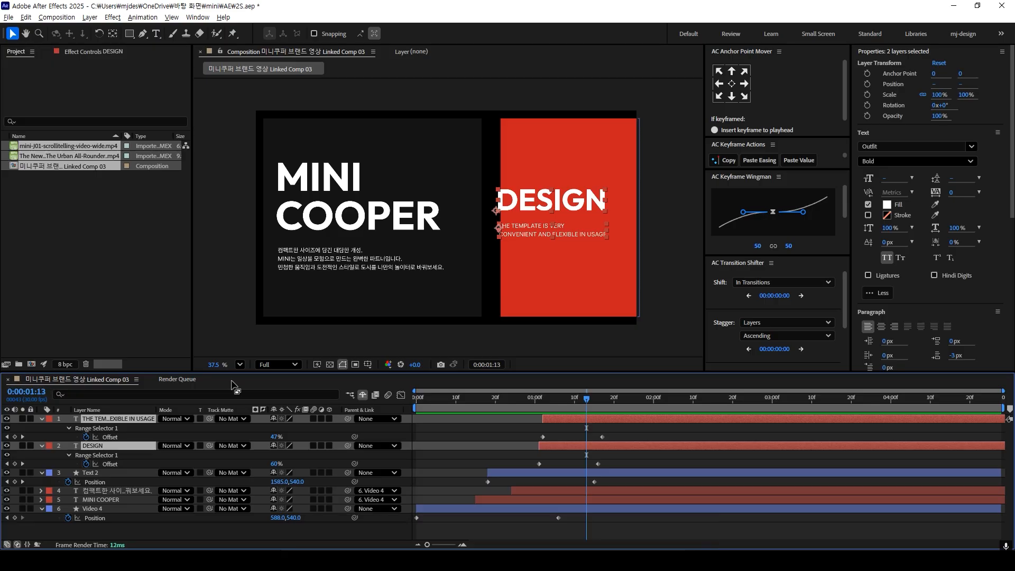
{"action": "left_click", "coordinate": [598, 464]}
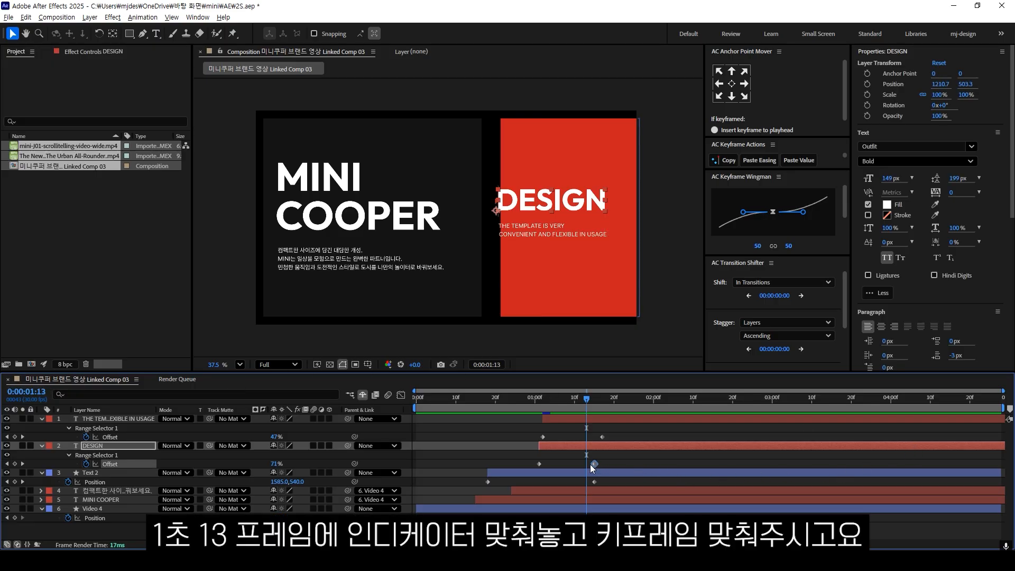
- Check the Excel schedule again and move the small English text's second Offset keyframe to 0:00:02:00 in After Effects
{"action": "key", "text": "alt+Tab"}
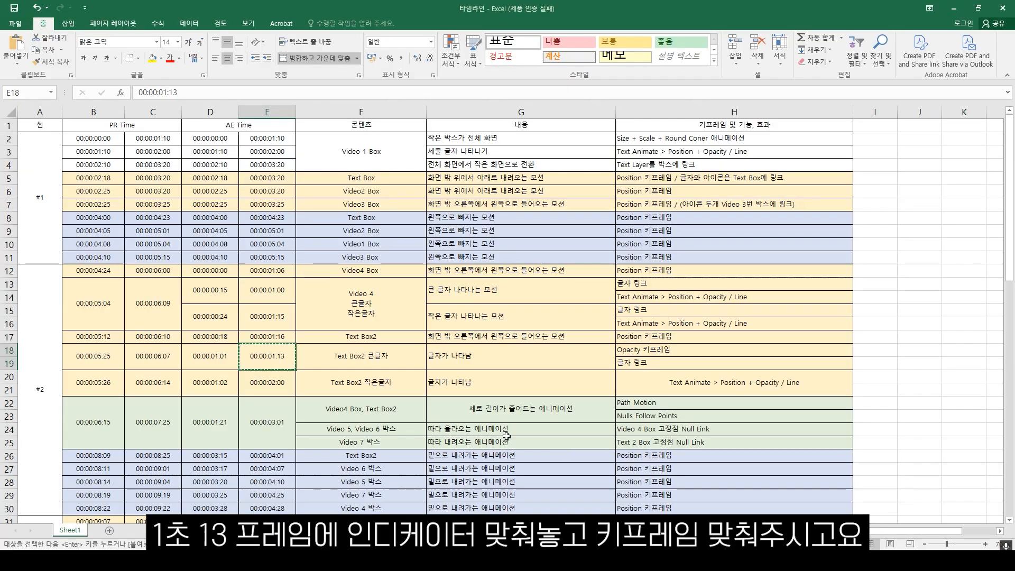
{"action": "key", "text": "alt+Tab"}
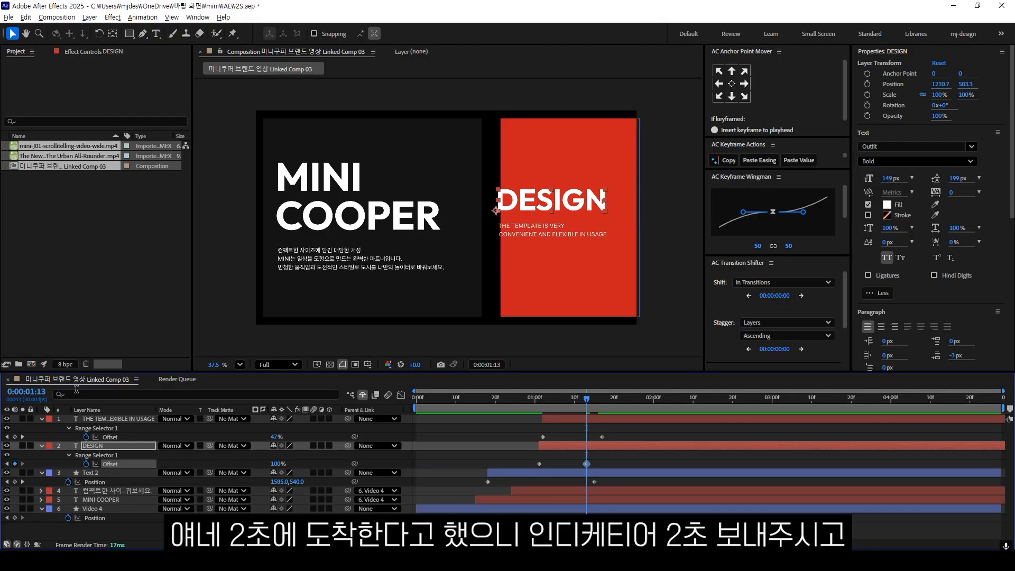
{"action": "left_click", "coordinate": [25, 391]}
{"action": "type", "text": "200"}
{"action": "key", "text": "Return"}
{"action": "left_click_drag", "start_coordinate": [602, 437], "coordinate": [653, 436]}
- Parent the DESIGN and small English text layers to the red Text 2 box, with the playhead past their animations
{"action": "left_click_drag", "start_coordinate": [590, 400], "coordinate": [468, 405]}
{"action": "left_click_drag", "start_coordinate": [468, 404], "coordinate": [479, 405]}
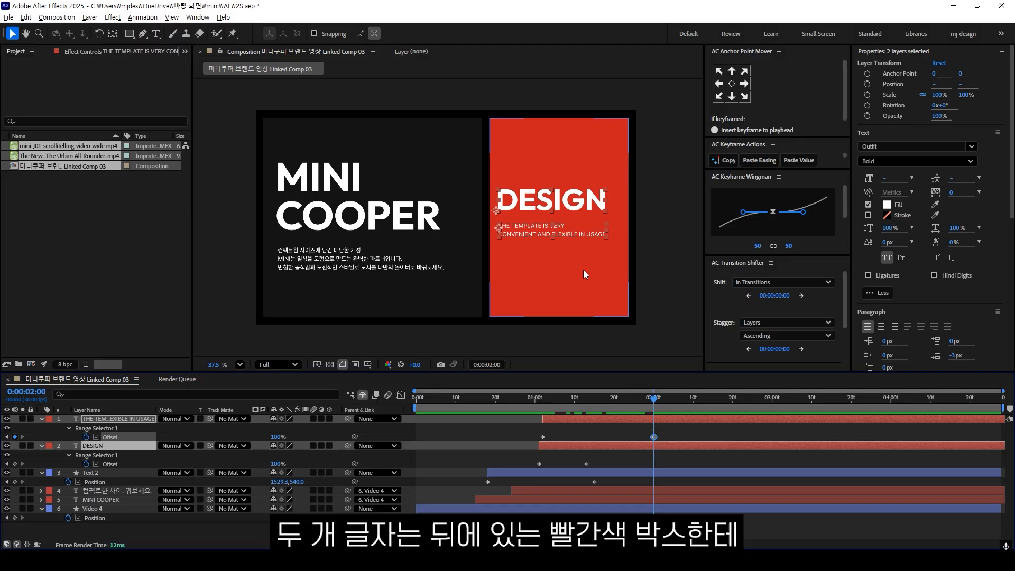
{"action": "key", "text": "Page_Down"}
{"action": "key", "text": "Page_Down"}
{"action": "key", "text": "Page_Down"}
{"action": "key", "text": "Page_Down"}
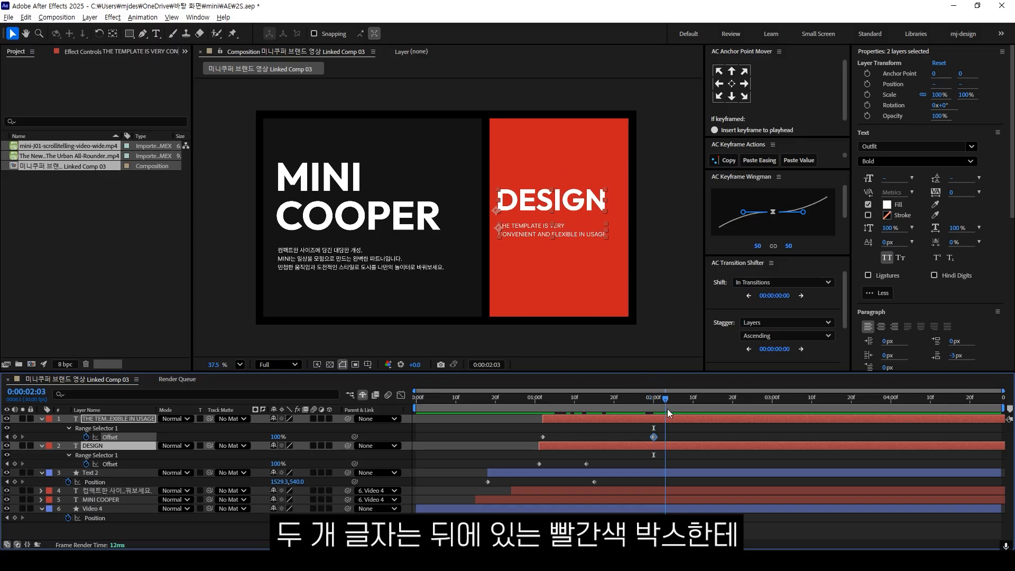
{"action": "left_click_drag", "start_coordinate": [348, 446], "coordinate": [169, 472]}
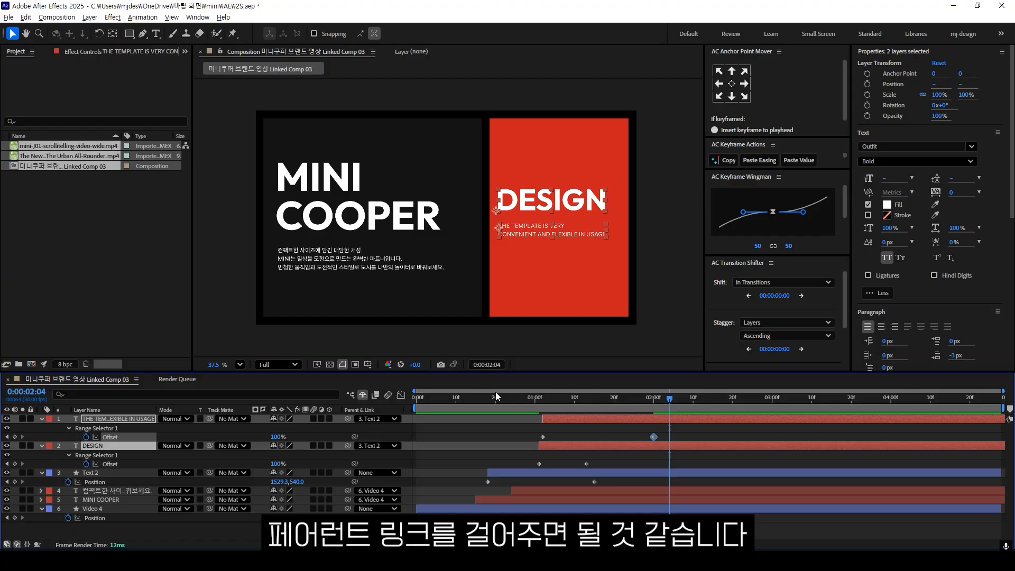
- Ease the last Position keyframes of the Text 2 and Video 4 boxes to 80 and preview the slide-ins
{"action": "left_click", "coordinate": [563, 436]}
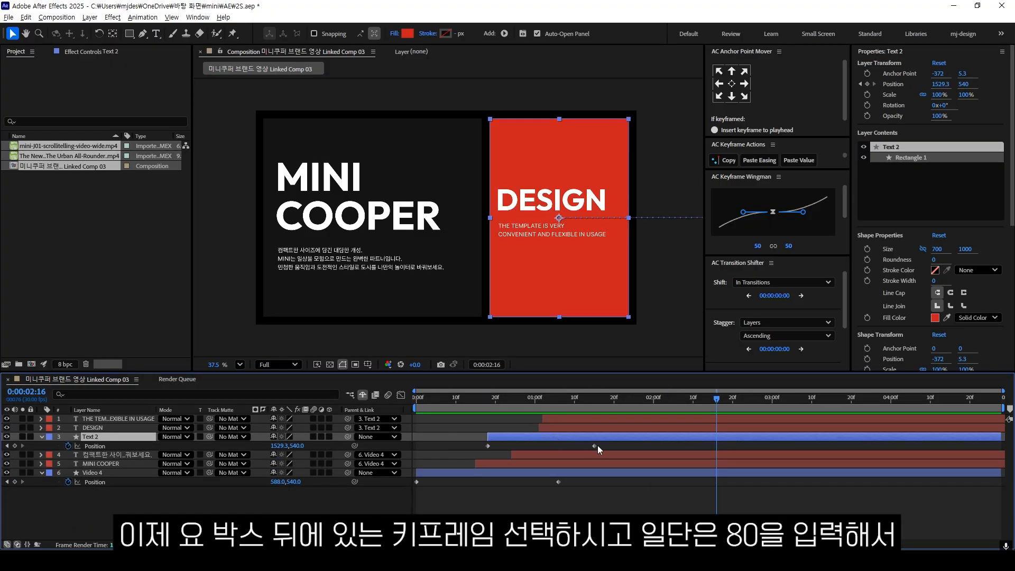
{"action": "left_click", "coordinate": [594, 446]}
{"action": "left_click", "coordinate": [558, 481], "text": "shift"}
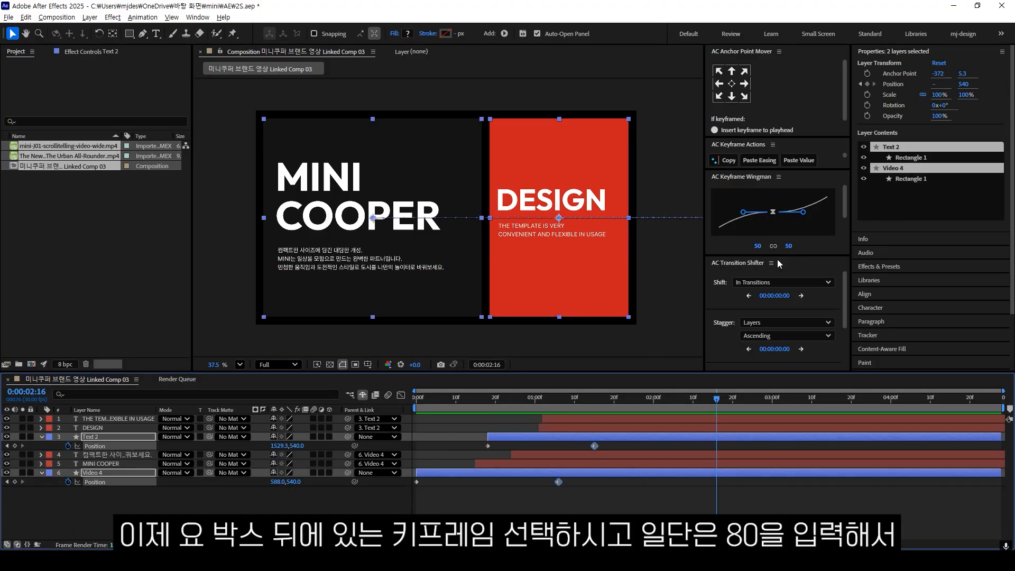
{"action": "left_click", "coordinate": [758, 246]}
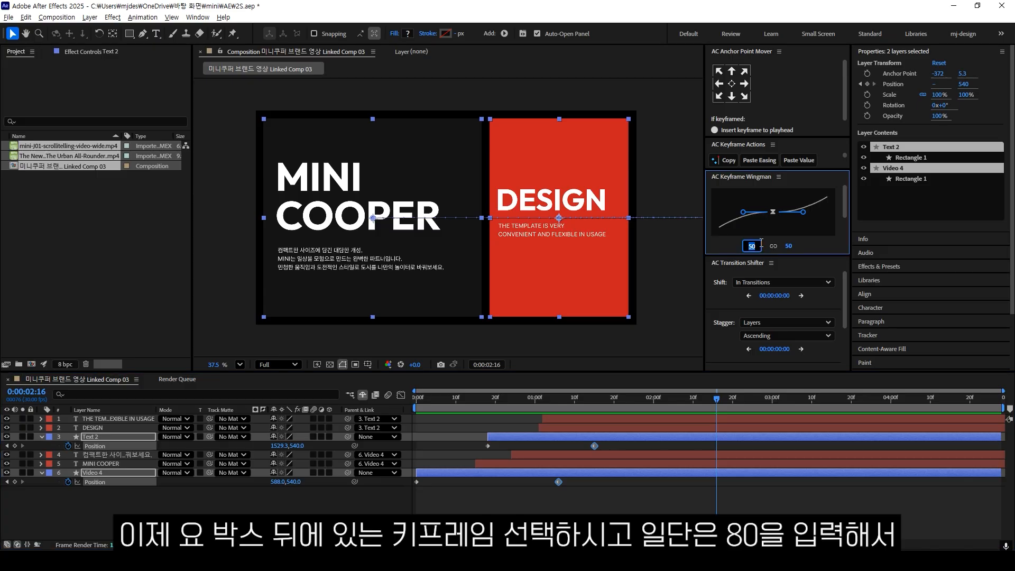
{"action": "type", "text": "80"}
{"action": "key", "text": "Return"}
{"action": "left_click_drag", "start_coordinate": [562, 395], "coordinate": [483, 410]}
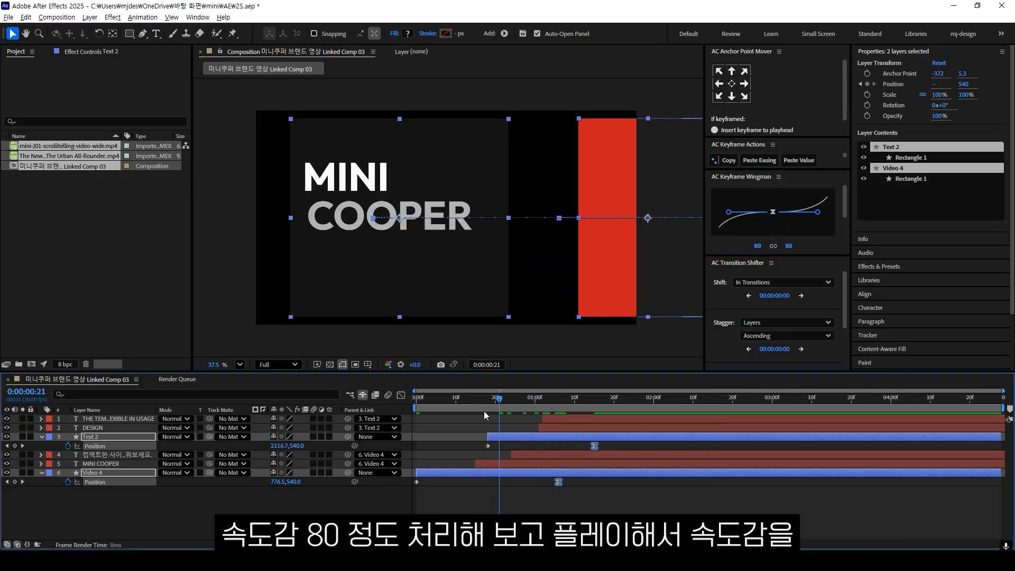
{"action": "key", "text": "space"}
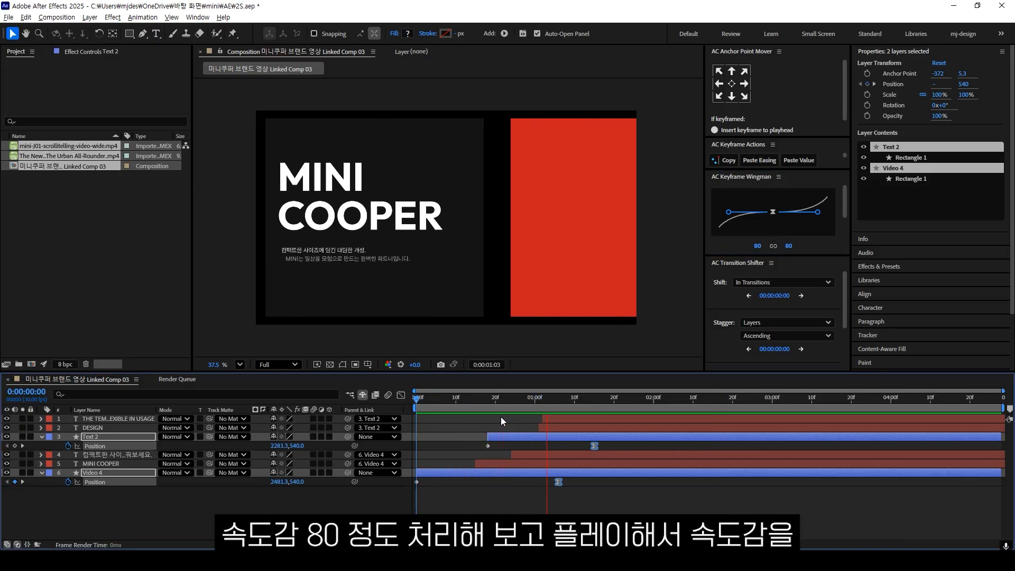
{"action": "key", "text": "space"}
{"action": "key", "text": "space"}
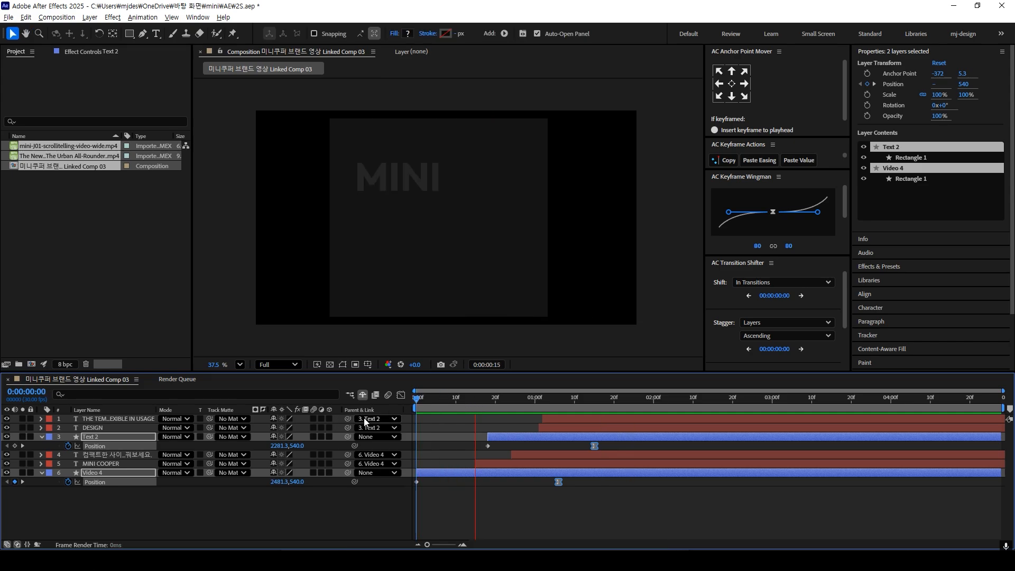
- Check the Video4 and Text Box2 rows in the Excel schedule, and expand the Rectangle 1 contents of both box layers in After Effects
{"action": "left_click", "coordinate": [542, 496]}
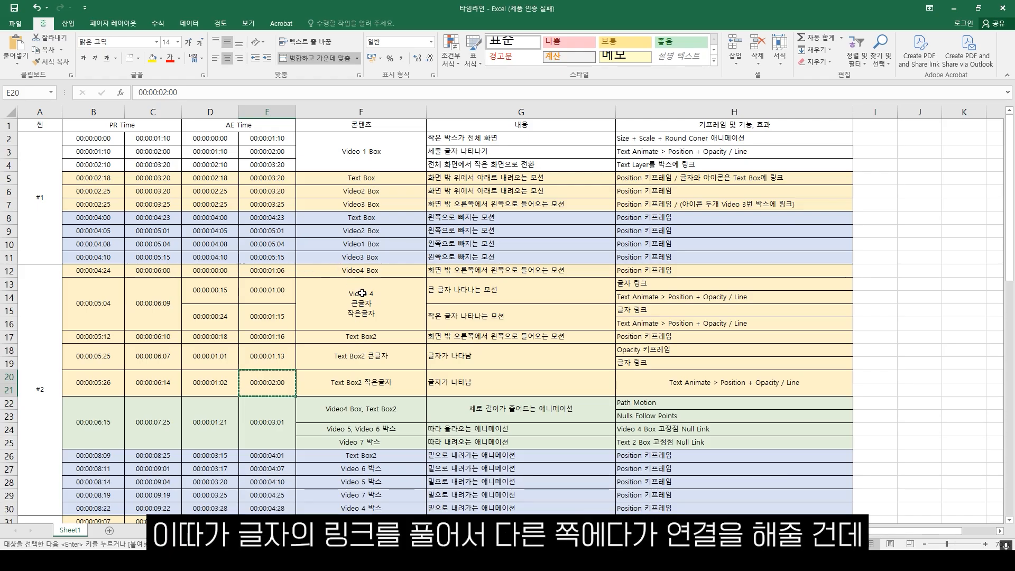
{"action": "left_click_drag", "start_coordinate": [361, 270], "coordinate": [386, 313]}
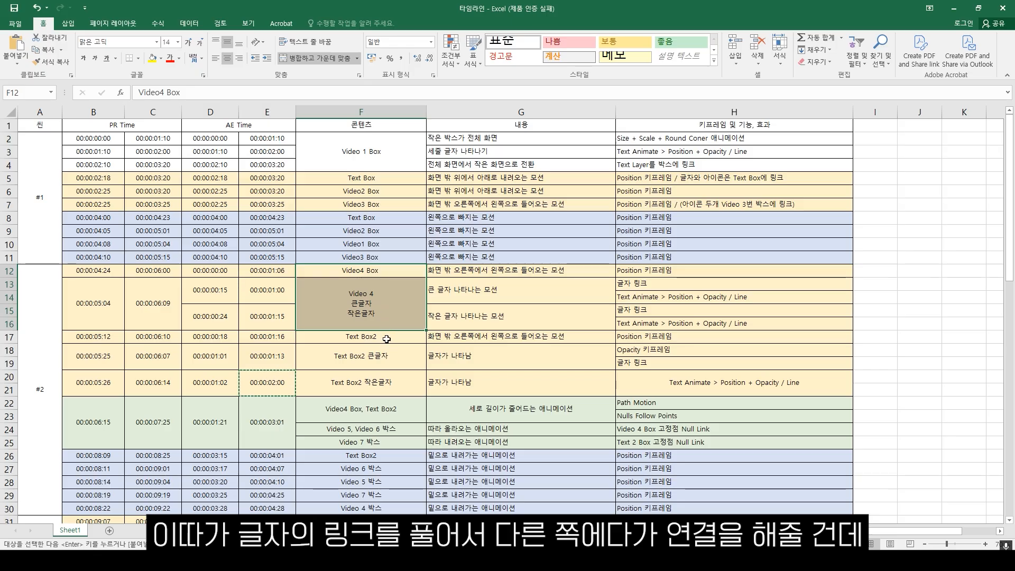
{"action": "left_click", "coordinate": [385, 334]}
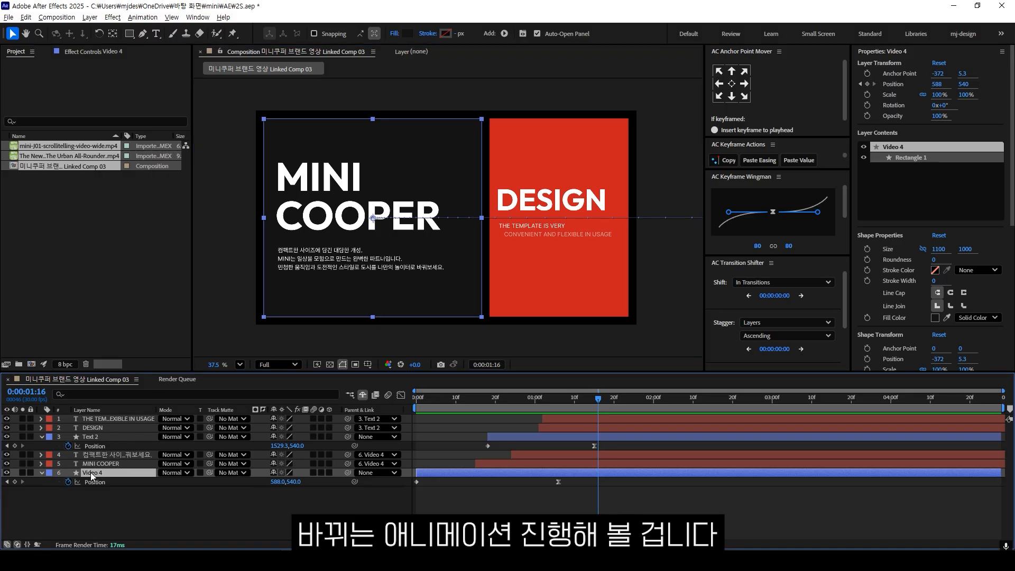
{"action": "left_click", "coordinate": [97, 437], "text": "ctrl"}
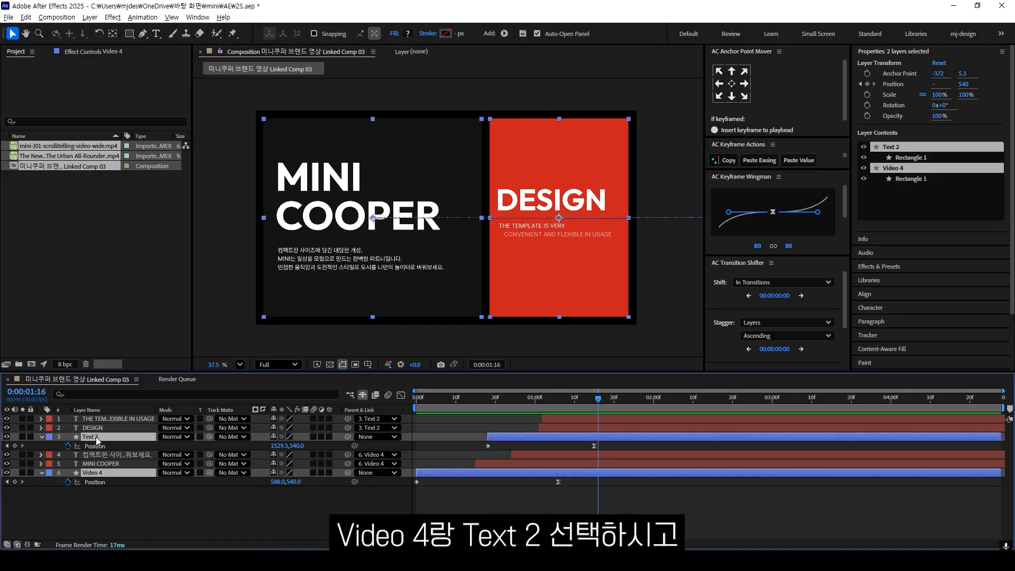
{"action": "left_click", "coordinate": [42, 437]}
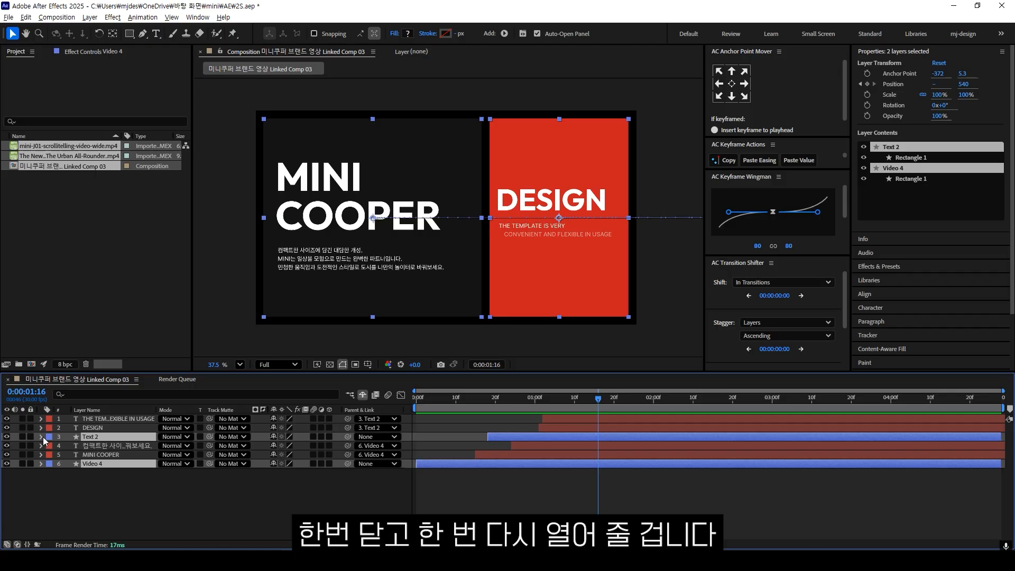
{"action": "left_click", "coordinate": [42, 437]}
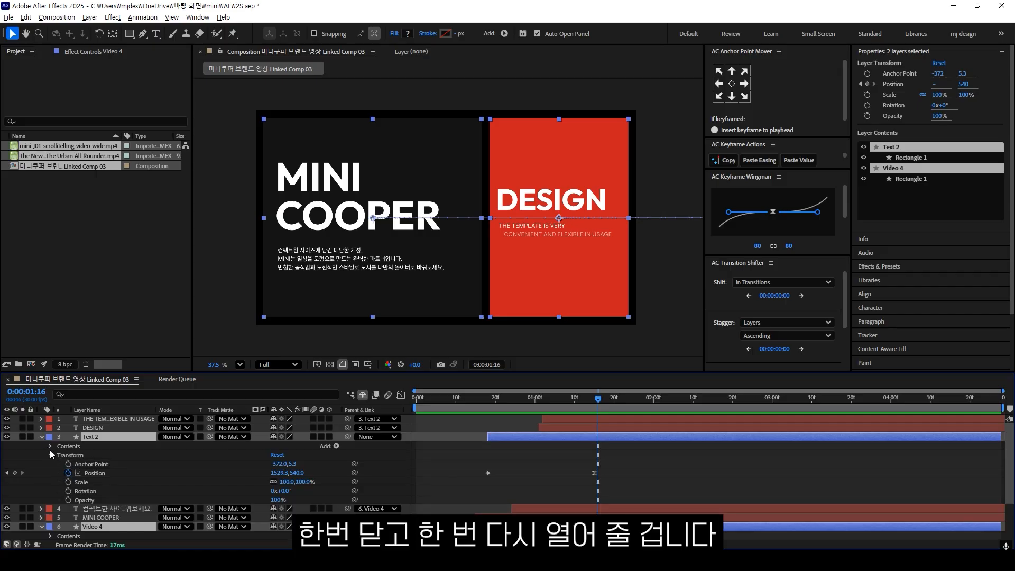
{"action": "left_click", "coordinate": [50, 454]}
{"action": "left_click", "coordinate": [49, 446]}
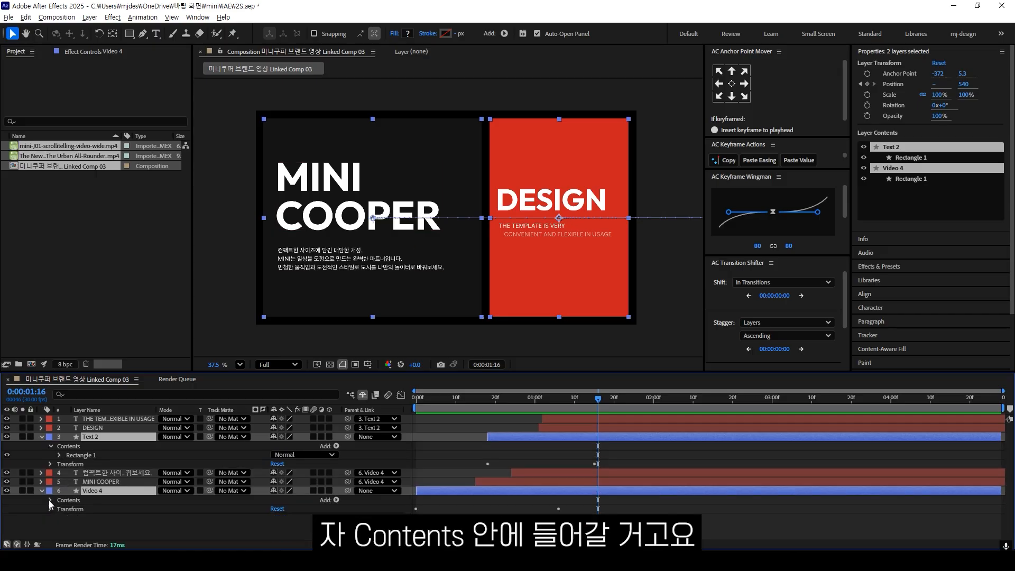
{"action": "left_click", "coordinate": [50, 500]}
{"action": "left_click", "coordinate": [59, 509]}
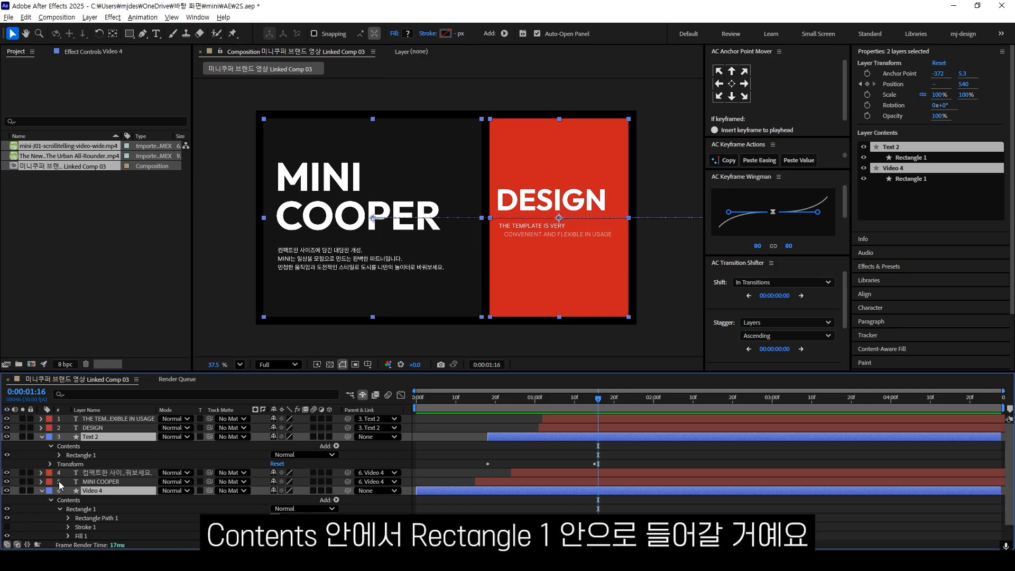
{"action": "left_click", "coordinate": [58, 454]}
{"action": "left_click_drag", "start_coordinate": [129, 371], "coordinate": [130, 295]}
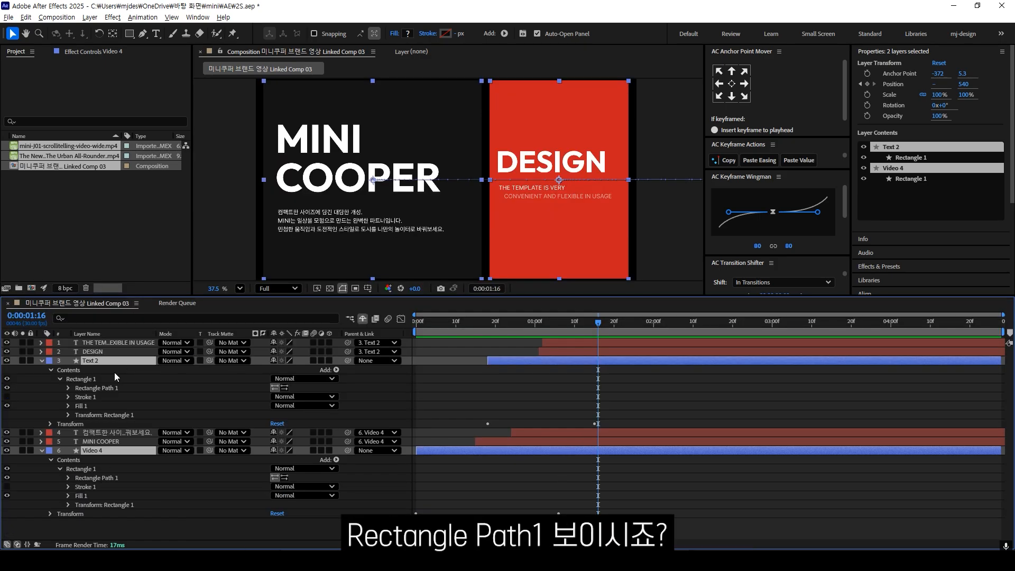
- Convert Rectangle Path 1 of both the Text 2 and Video 4 boxes to Bezier paths
{"action": "left_click", "coordinate": [97, 388]}
{"action": "left_click", "coordinate": [106, 478]}
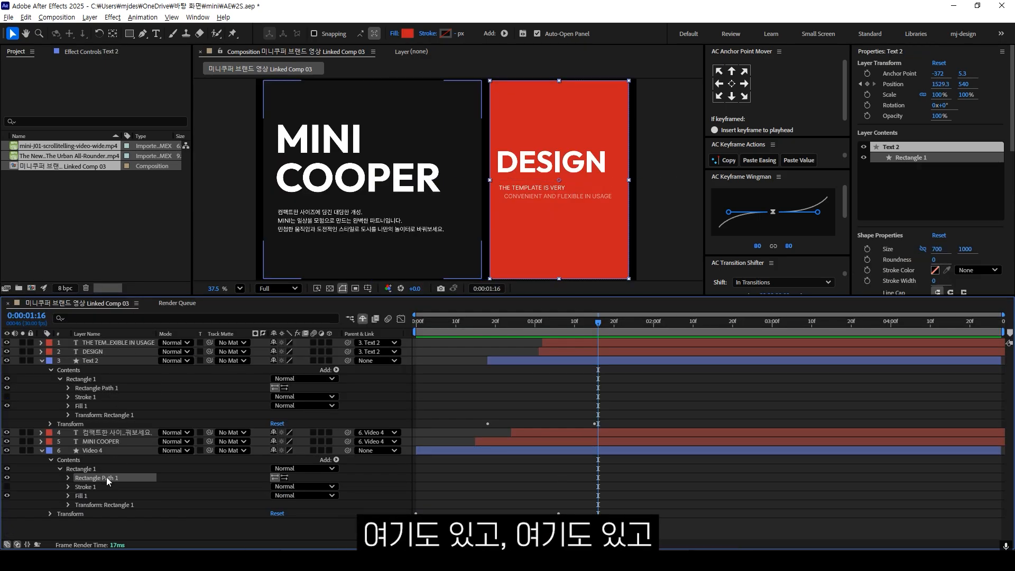
{"action": "left_click", "coordinate": [109, 390]}
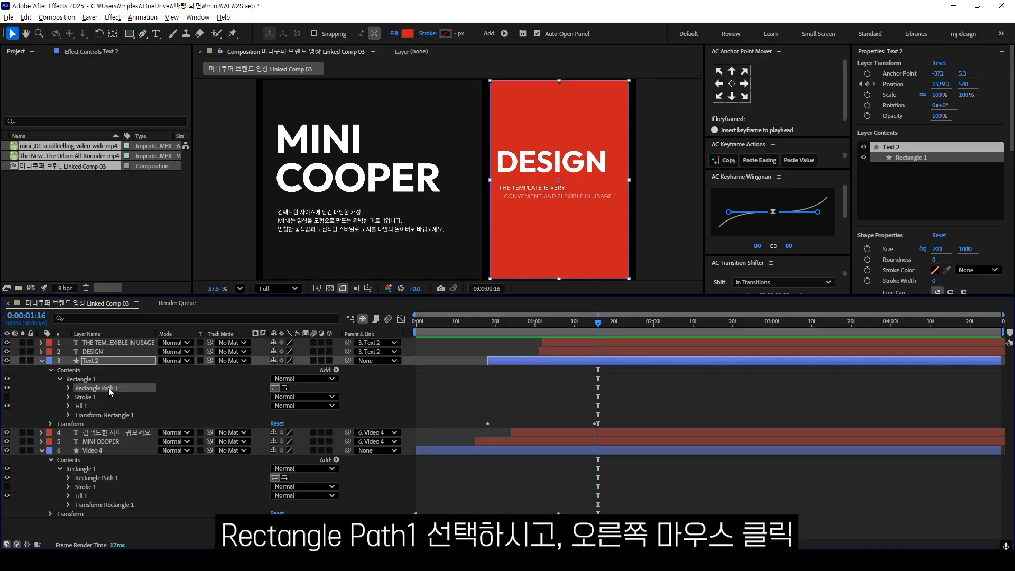
{"action": "right_click", "coordinate": [109, 390]}
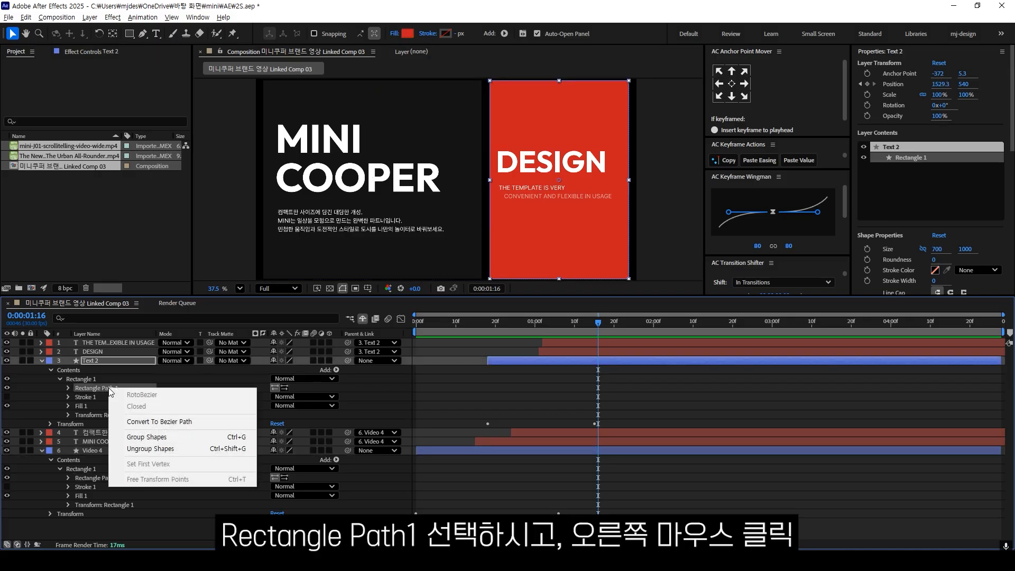
{"action": "left_click", "coordinate": [159, 421]}
{"action": "left_click", "coordinate": [107, 478]}
{"action": "right_click", "coordinate": [108, 477]}
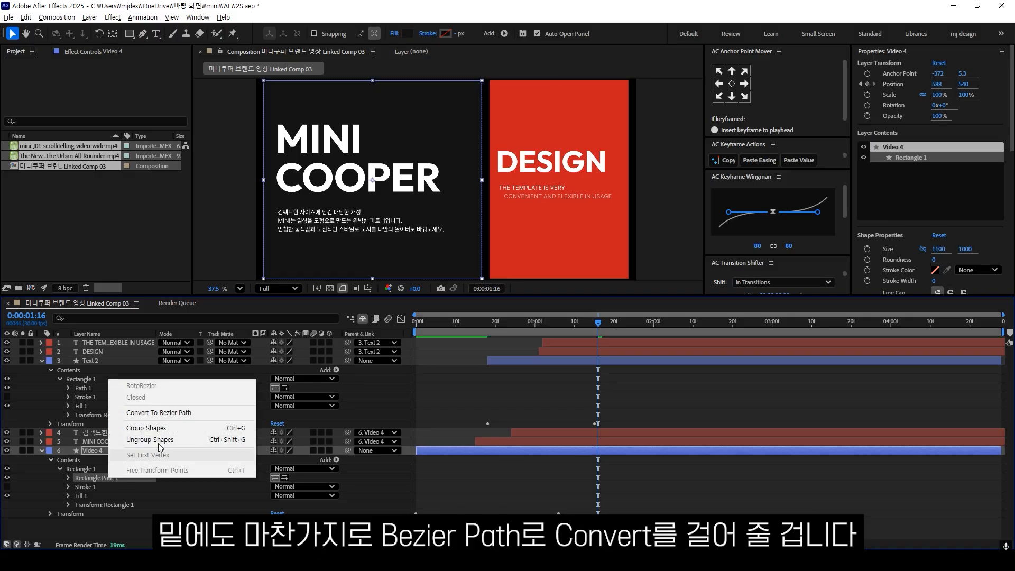
{"action": "left_click", "coordinate": [161, 412]}
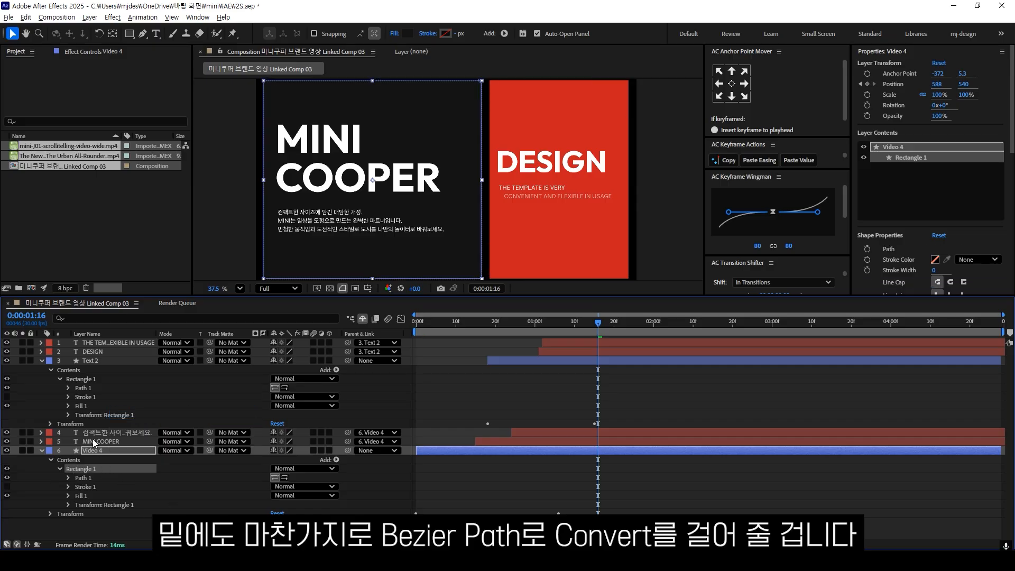
- Add a Path keyframe at 0:00:01:21 to both the Text 2 and Video 4 boxes
{"action": "left_click", "coordinate": [68, 388]}
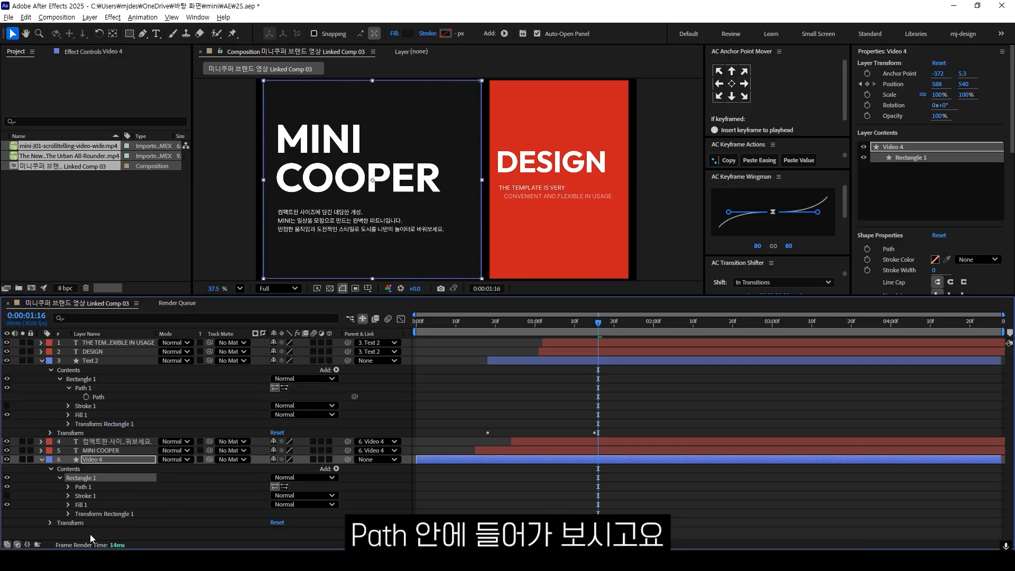
{"action": "left_click", "coordinate": [68, 488]}
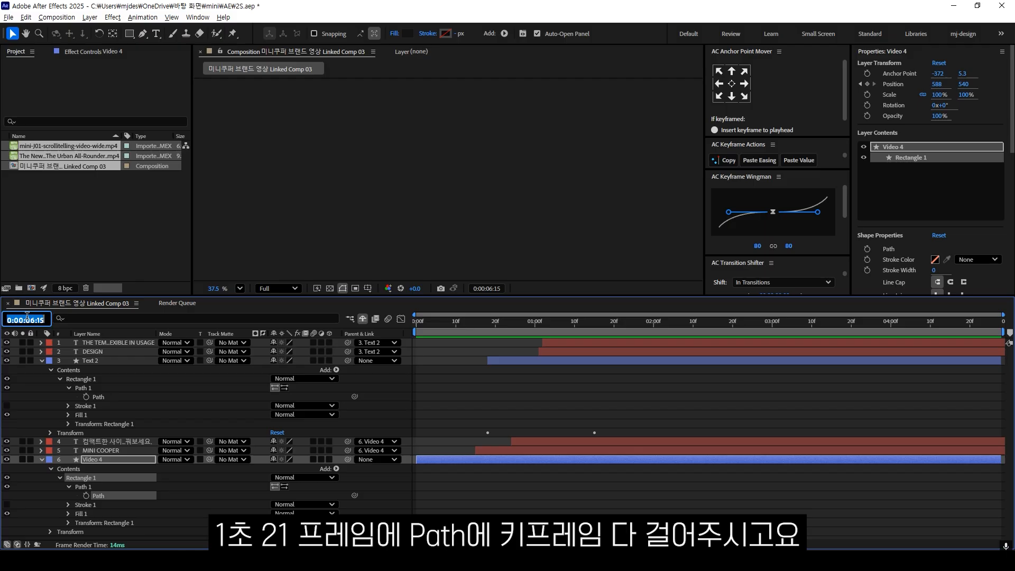
{"action": "type", "text": "121"}
{"action": "key", "text": "Return"}
{"action": "left_click", "coordinate": [87, 396]}
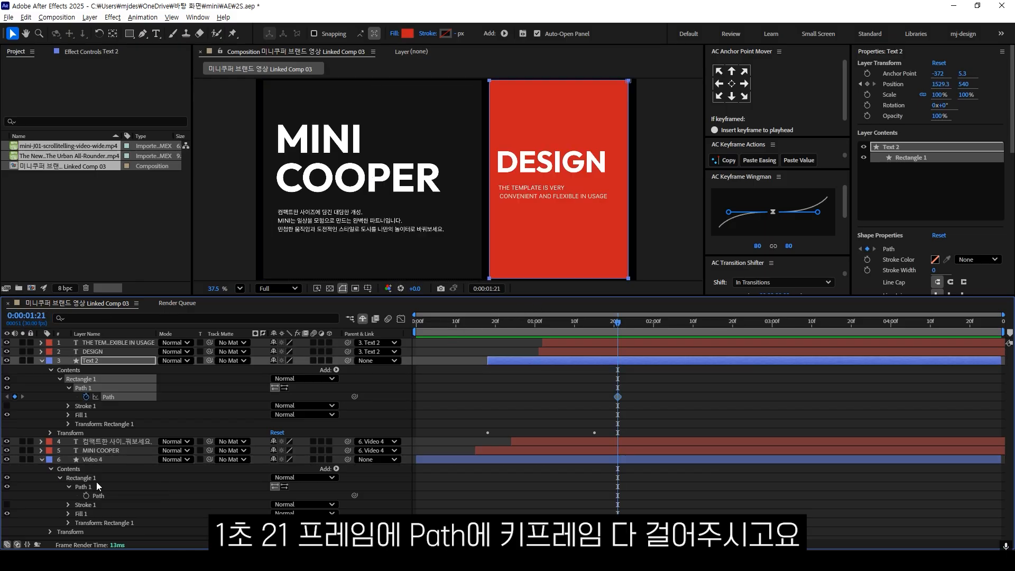
{"action": "left_click", "coordinate": [86, 495]}
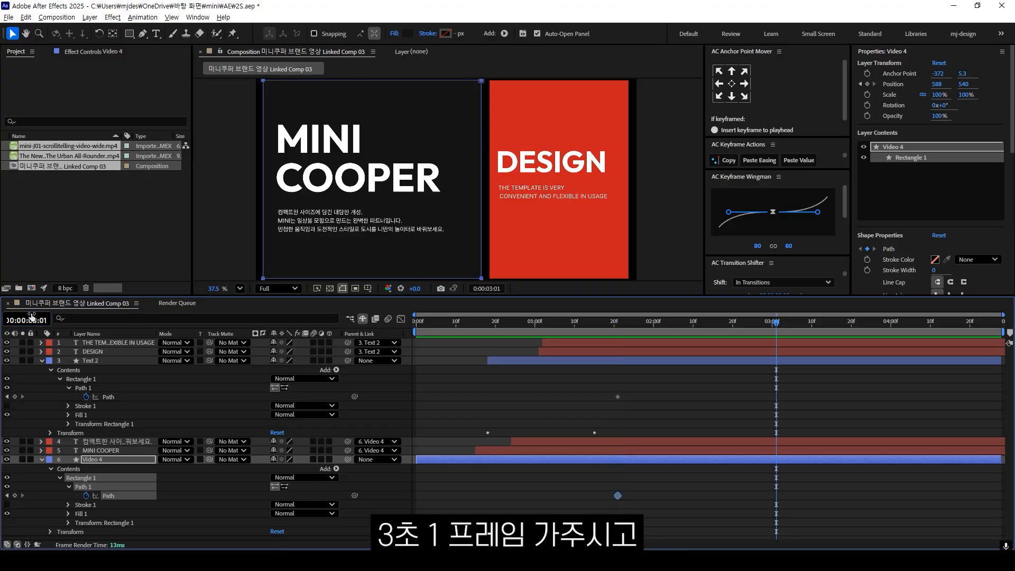
- At 0:00:03:01, raise the Video 4 box's lower edge and lower the Text 2 box's upper edge, checking the layout against the Premiere Pro reference
{"action": "left_click", "coordinate": [26, 315]}
{"action": "type", "text": "301"}
{"action": "key", "text": "Return"}
{"action": "scroll", "coordinate": [464, 254], "scroll_direction": "down", "scroll_amount": 3}
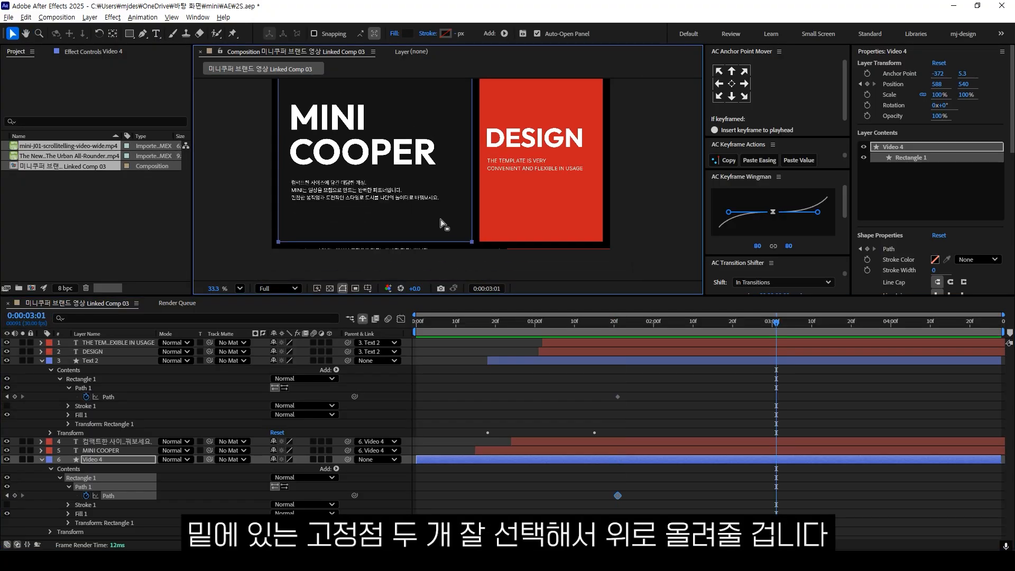
{"action": "left_click_drag", "start_coordinate": [256, 238], "coordinate": [472, 172]}
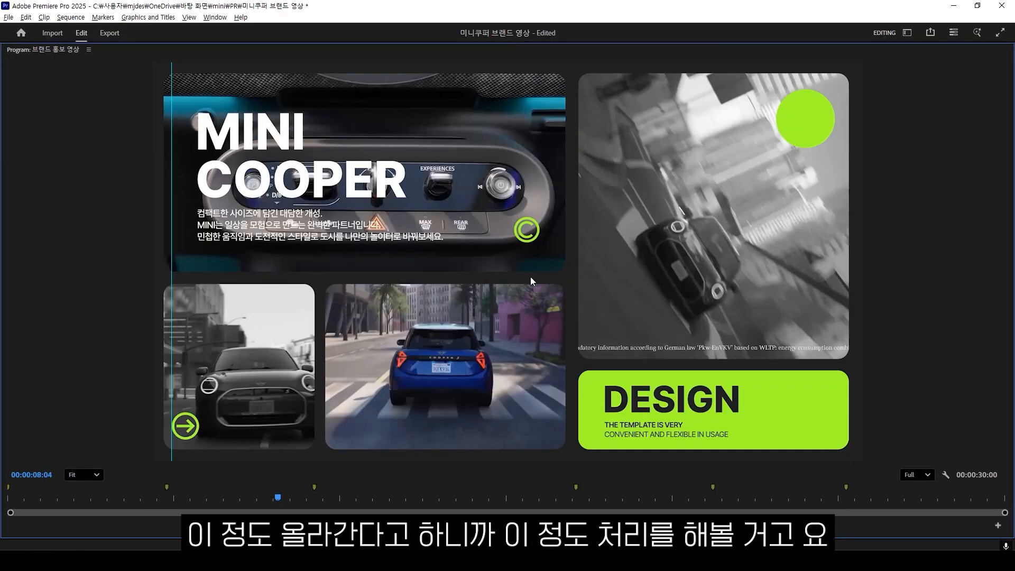
{"action": "left_click", "coordinate": [953, 6]}
{"action": "left_click_drag", "start_coordinate": [472, 173], "coordinate": [474, 189]}
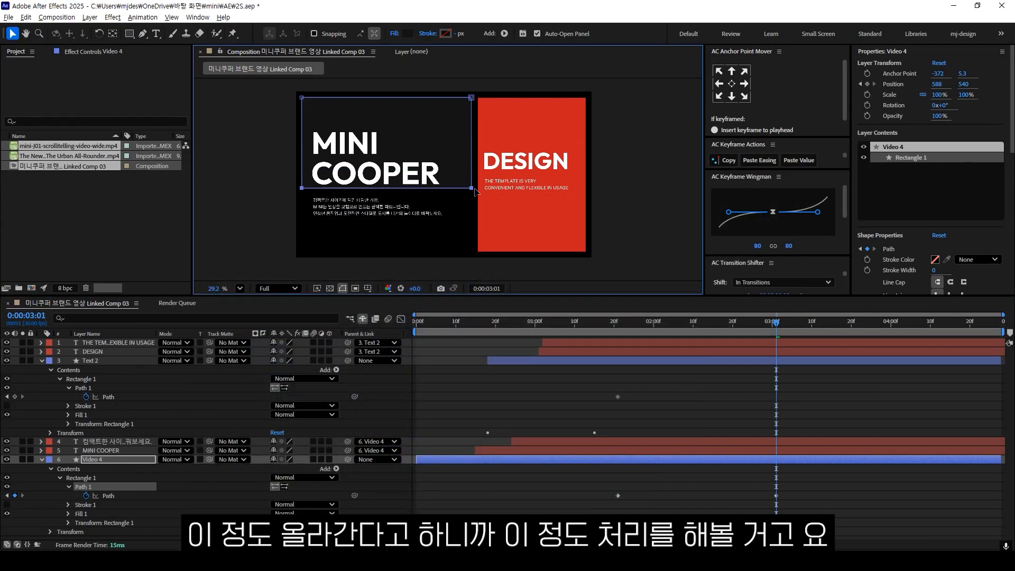
{"action": "double_click", "coordinate": [518, 217]}
{"action": "left_click_drag", "start_coordinate": [622, 126], "coordinate": [478, 218]}
- Ease all Path keyframes of both boxes at 80, 80 and preview the height change
{"action": "left_click_drag", "start_coordinate": [814, 514], "coordinate": [606, 380]}
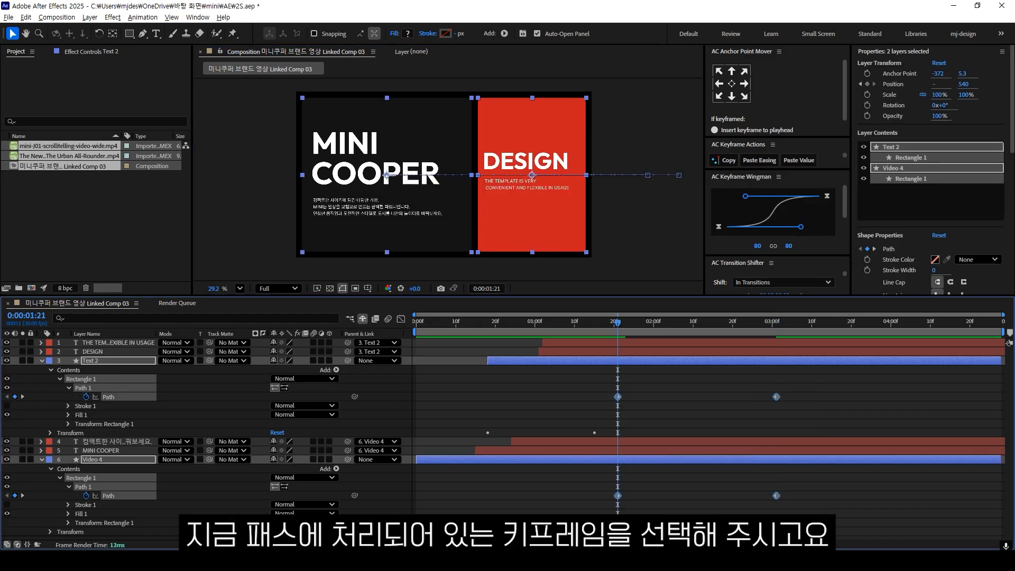
{"action": "left_click", "coordinate": [713, 230]}
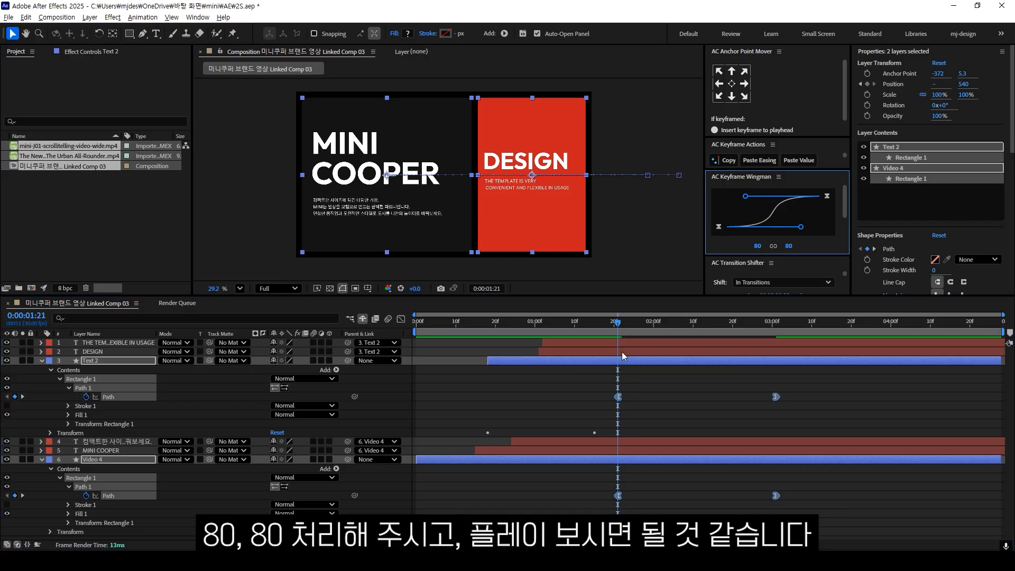
{"action": "key", "text": "space"}
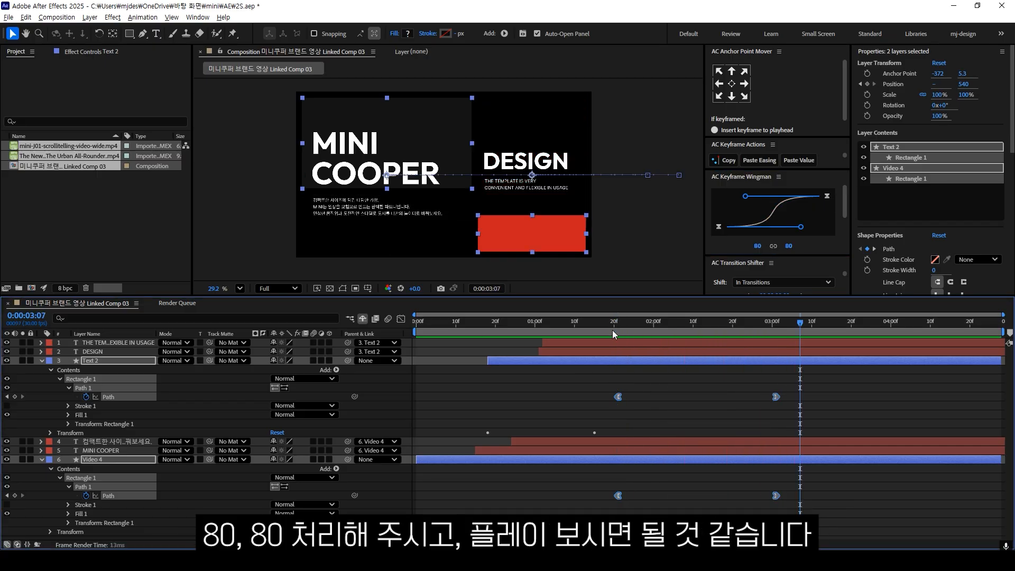
{"action": "left_click", "coordinate": [612, 322]}
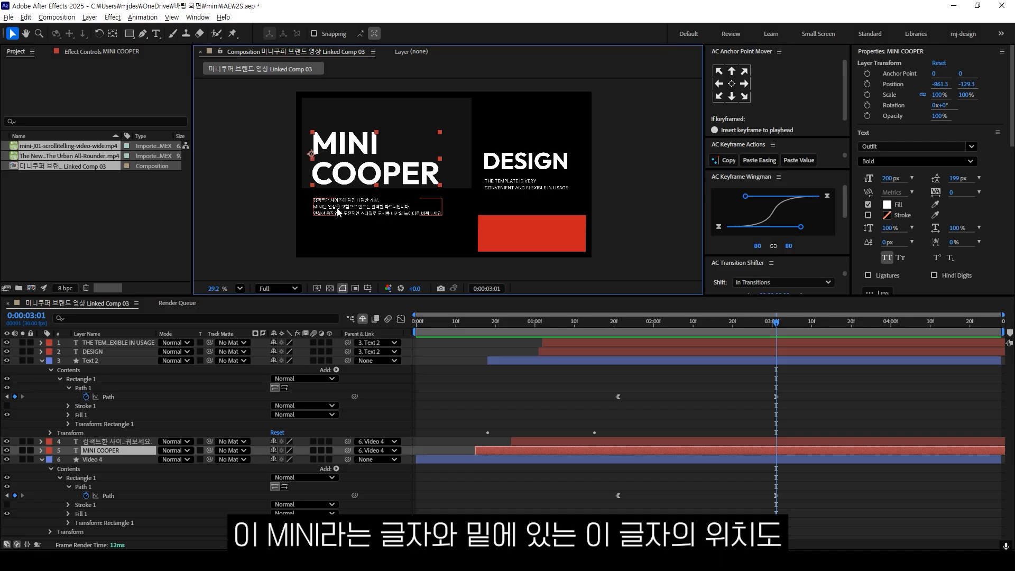
- Move the small Korean text layer below MINI COOPER in the layer order and create a null object above MINI COOPER
{"action": "left_click", "coordinate": [337, 212], "text": "shift"}
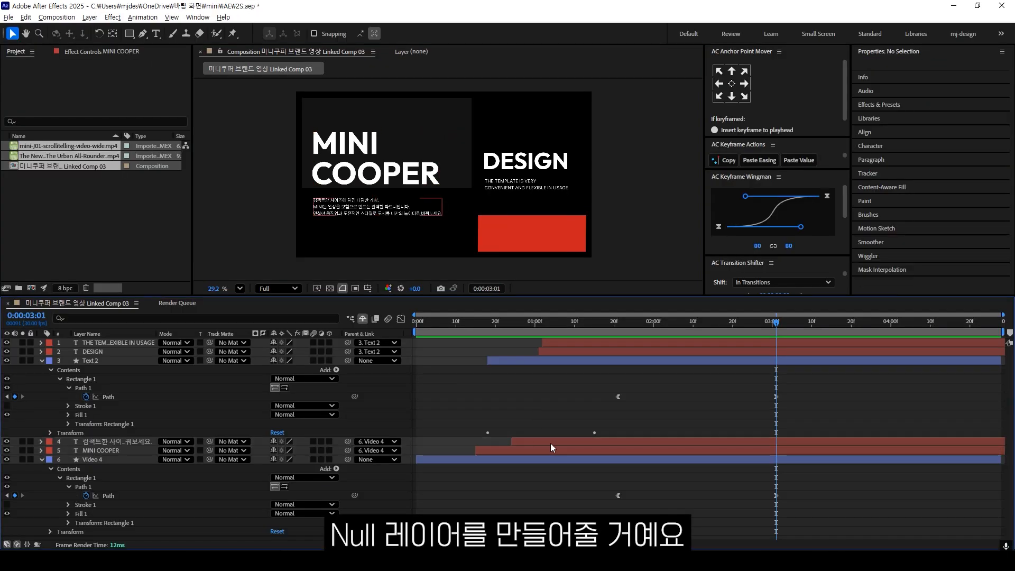
{"action": "left_click", "coordinate": [550, 443]}
{"action": "left_click_drag", "start_coordinate": [121, 442], "coordinate": [119, 456]}
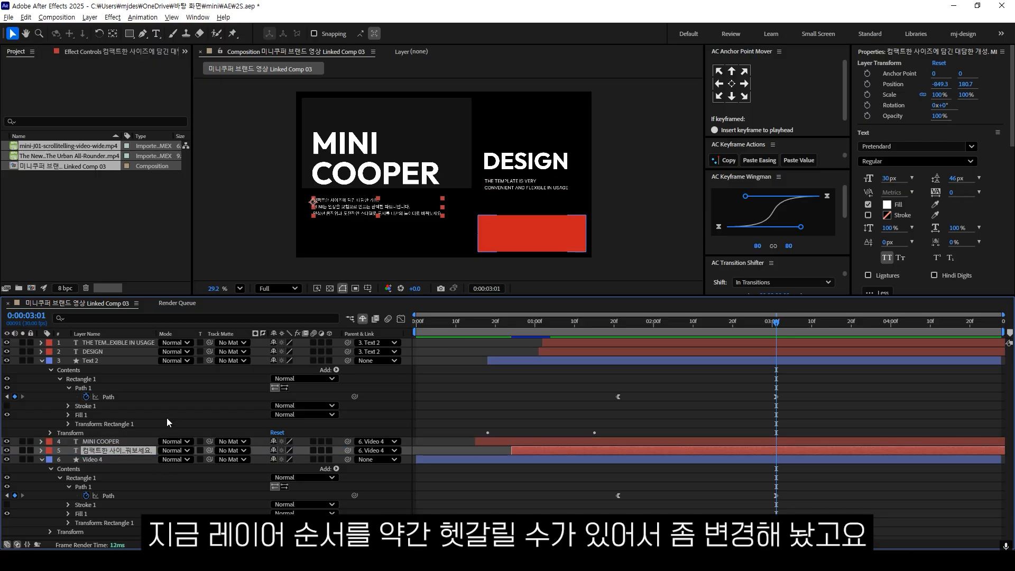
{"action": "left_click", "coordinate": [354, 177]}
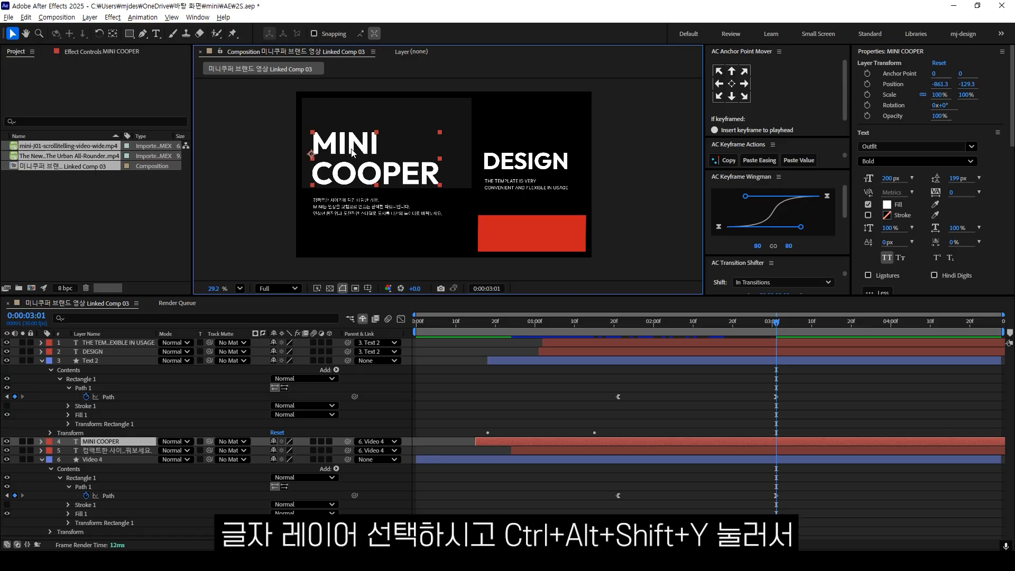
{"action": "key", "text": "ctrl+alt+shift+y"}
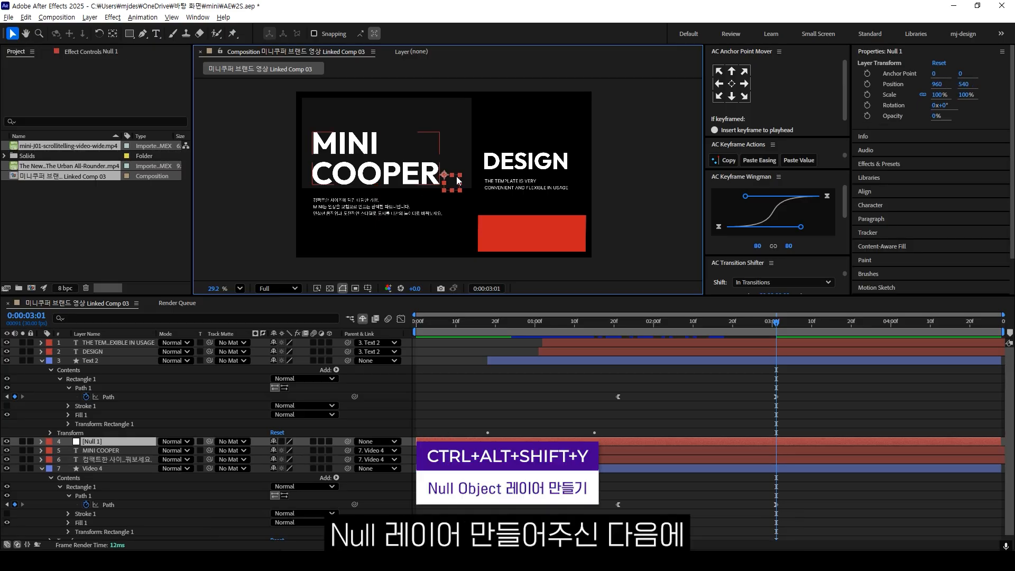
- Align Null 1 to the left and top edges of MINI COOPER and parent MINI COOPER and the small Korean text to it
{"action": "left_click", "coordinate": [352, 178], "text": "shift"}
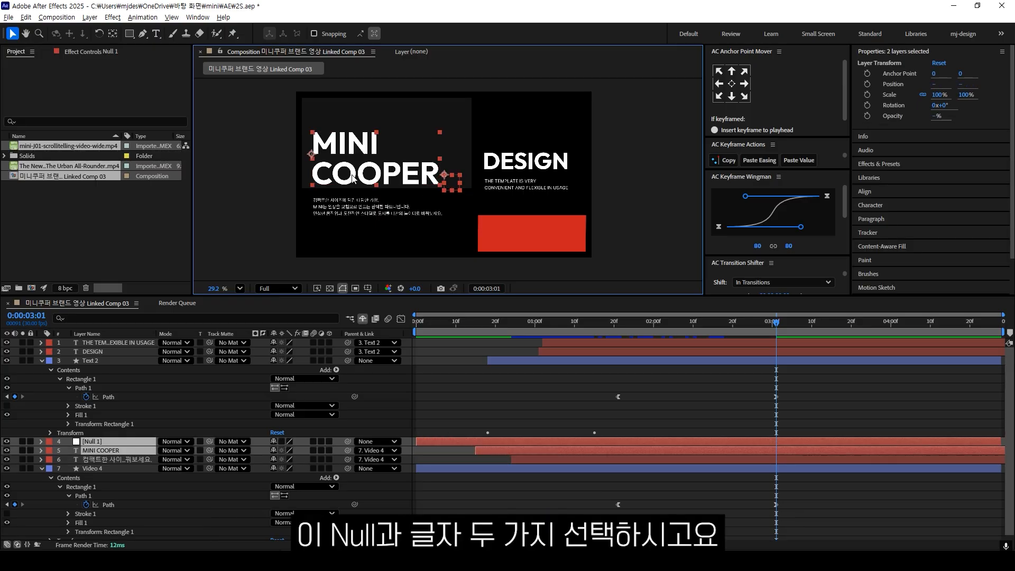
{"action": "left_click", "coordinate": [872, 192]}
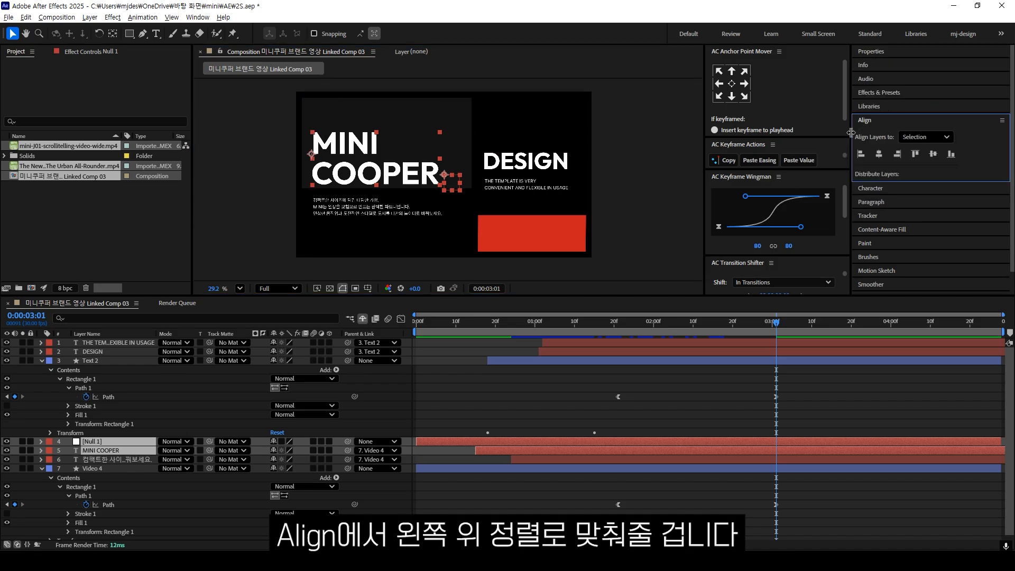
{"action": "left_click", "coordinate": [861, 155]}
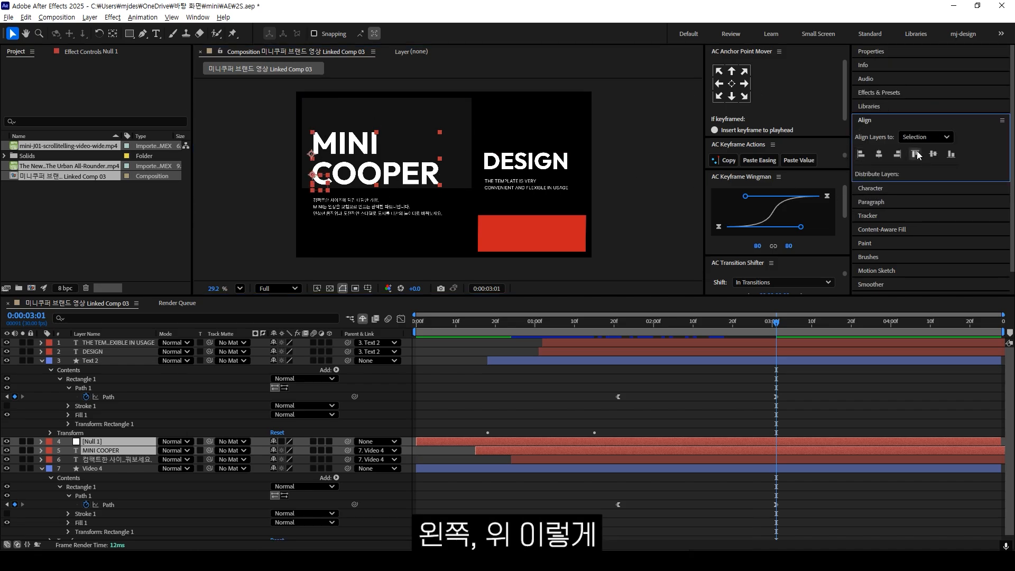
{"action": "left_click", "coordinate": [916, 154]}
{"action": "left_click", "coordinate": [122, 460]}
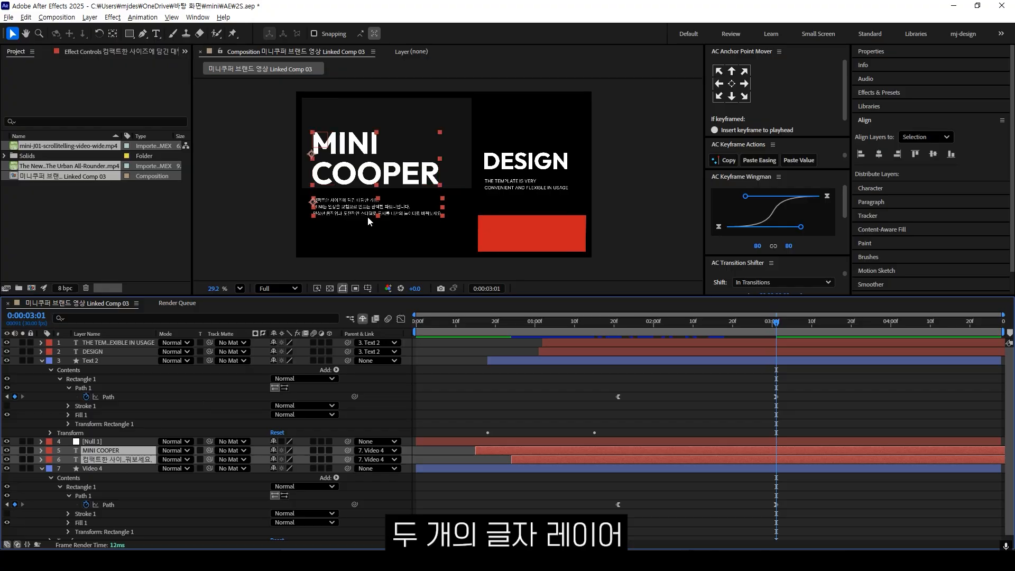
{"action": "left_click_drag", "start_coordinate": [348, 450], "coordinate": [98, 443]}
- Start the Null 1 layer at 0:00:01:21 and parent it to the Video 4 box
{"action": "left_click", "coordinate": [98, 442]}
{"action": "left_click_drag", "start_coordinate": [630, 321], "coordinate": [620, 322]}
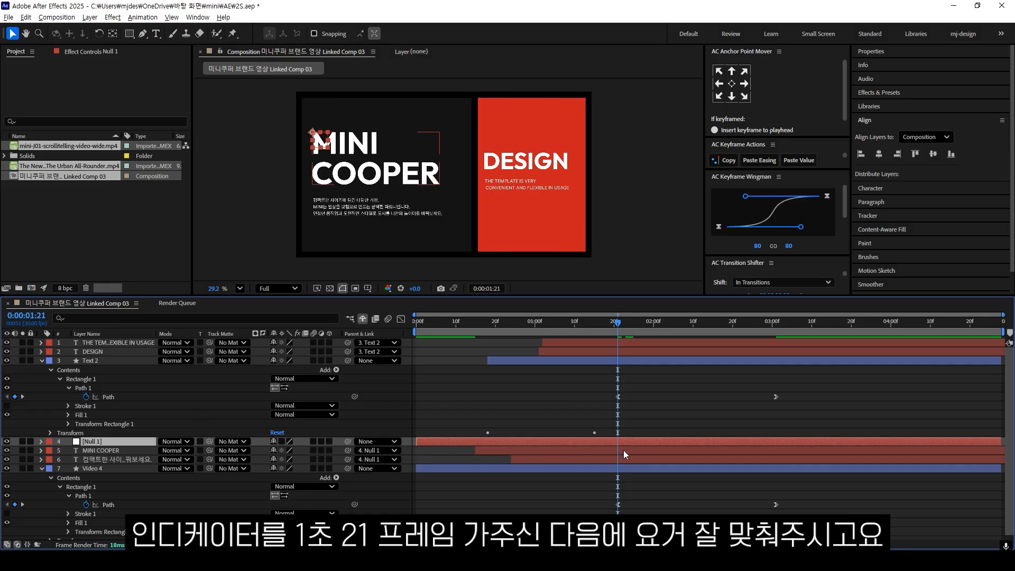
{"action": "key", "text": "["}
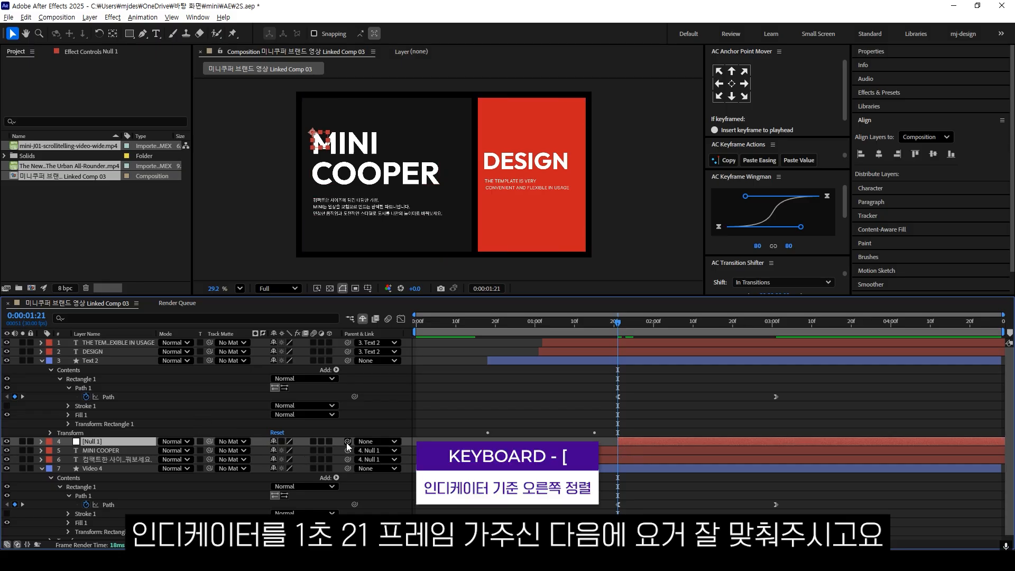
{"action": "left_click_drag", "start_coordinate": [348, 441], "coordinate": [88, 472]}
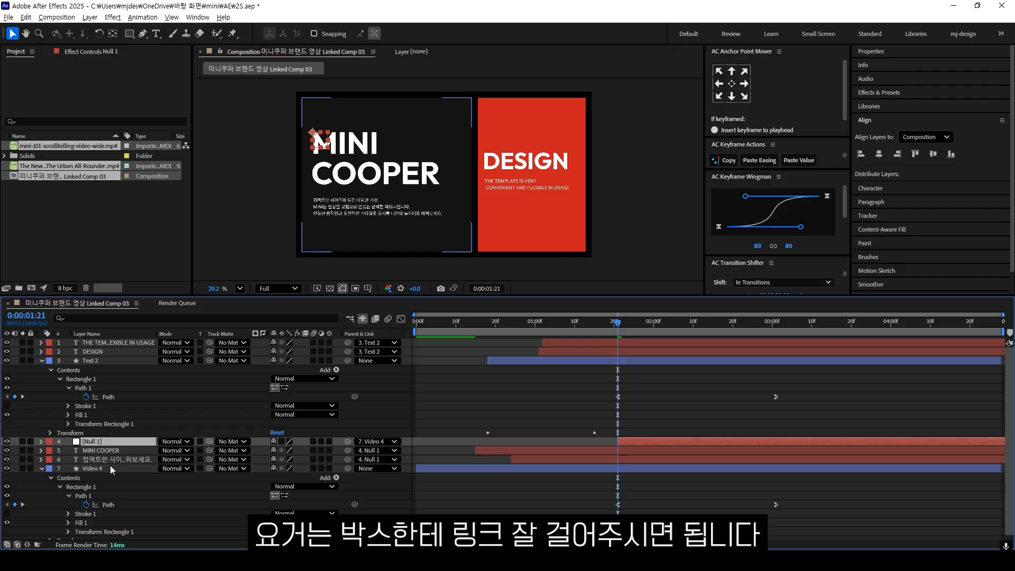
- Keyframe Null 1's Position and Scale at 0:00:01:21, and at 0:00:03:01 raise it to -854.9, -409.5 and scale it to 75%
{"action": "key", "text": "alt+shift+p"}
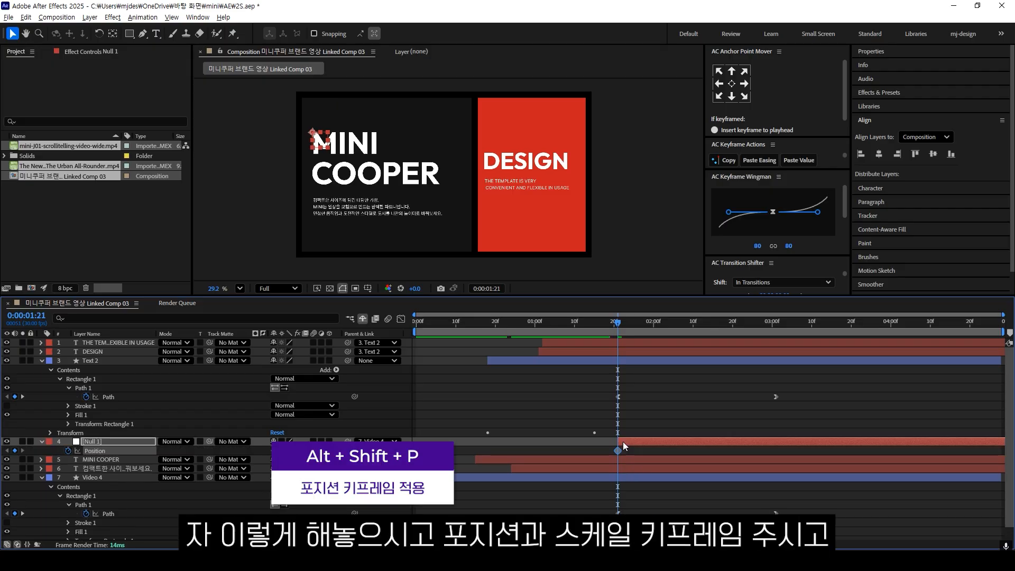
{"action": "key", "text": "alt+shift+s"}
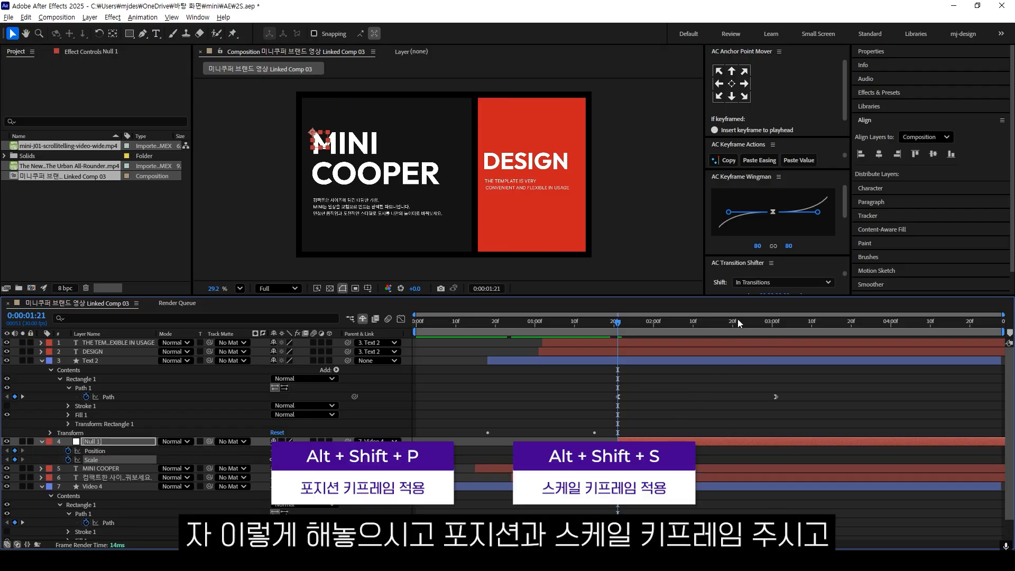
{"action": "left_click", "coordinate": [775, 322]}
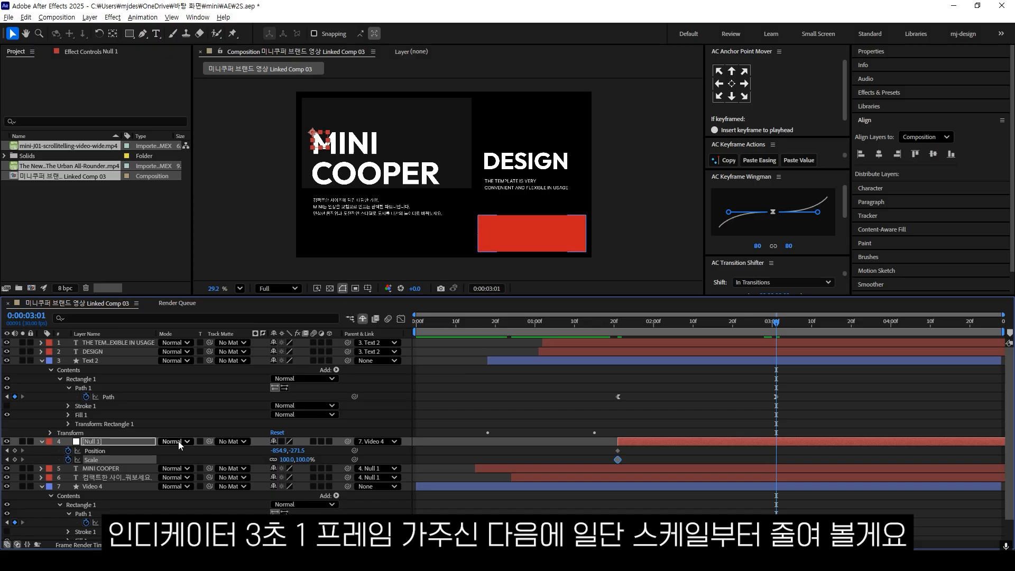
{"action": "left_click", "coordinate": [226, 450]}
{"action": "left_click_drag", "start_coordinate": [286, 459], "coordinate": [221, 449]}
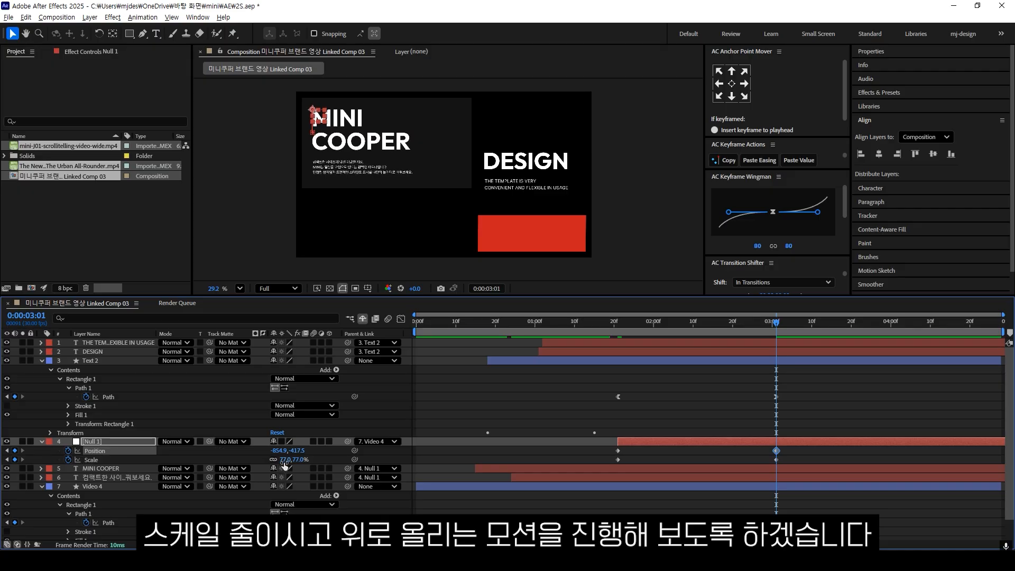
{"action": "left_click", "coordinate": [285, 459]}
{"action": "type", "text": "75"}
{"action": "key", "text": "Return"}
- Ease all of Null 1's Position and Scale keyframes at 80, 80 and preview the text motion
{"action": "left_click_drag", "start_coordinate": [805, 446], "coordinate": [583, 468]}
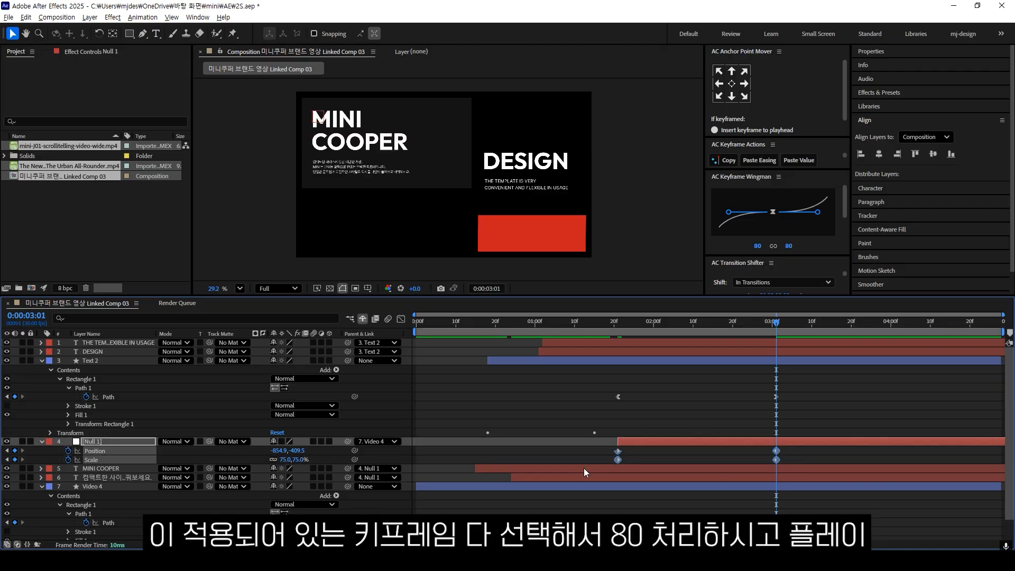
{"action": "left_click", "coordinate": [720, 227]}
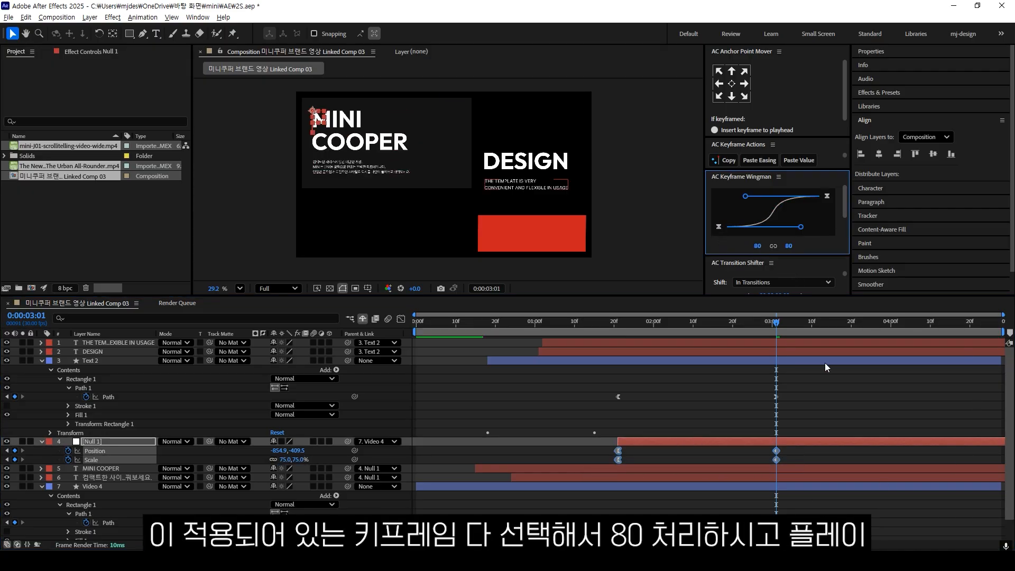
{"action": "left_click", "coordinate": [607, 332]}
{"action": "key", "text": "space"}
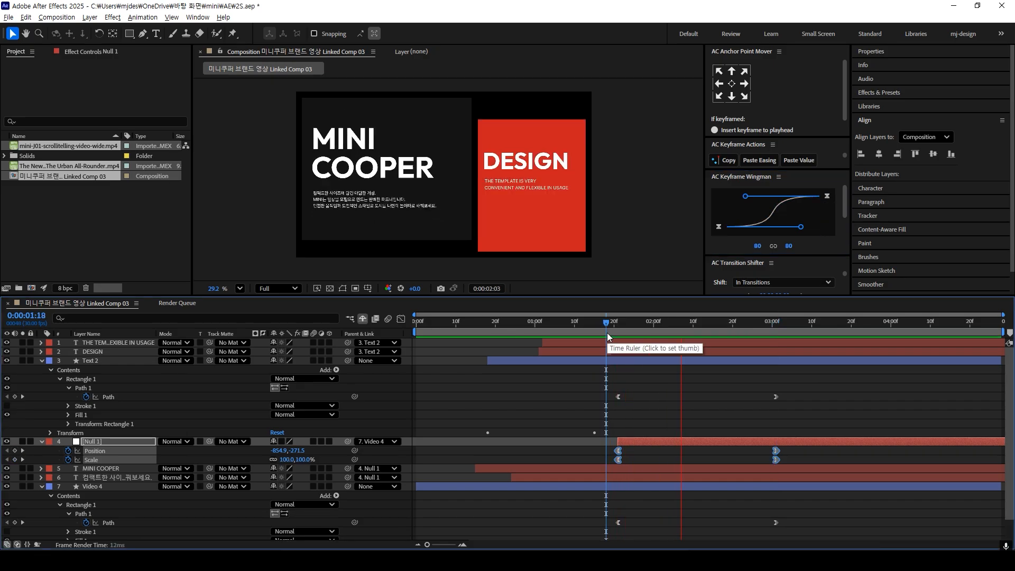
{"action": "left_click", "coordinate": [613, 324]}
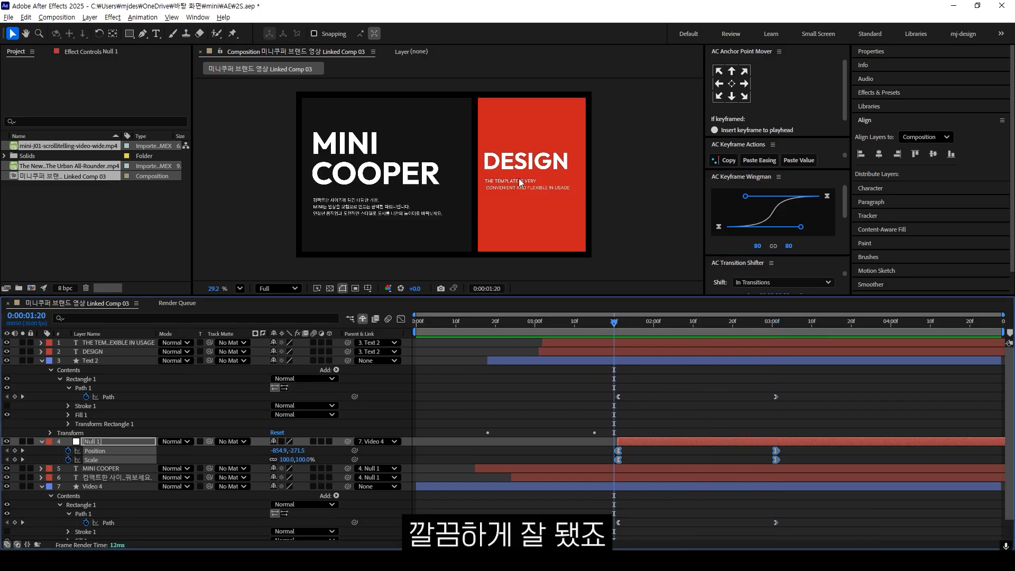
- Move the DESIGN layer above the small English text layer and create a null object above DESIGN
{"action": "left_click", "coordinate": [585, 351]}
{"action": "left_click", "coordinate": [112, 341]}
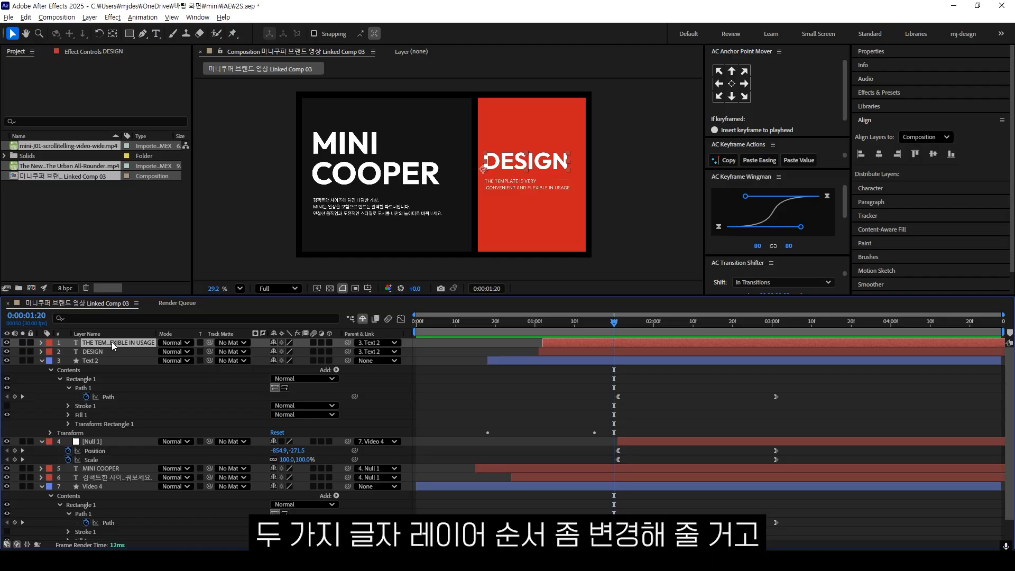
{"action": "left_click_drag", "start_coordinate": [116, 344], "coordinate": [110, 352]}
{"action": "left_click", "coordinate": [113, 344]}
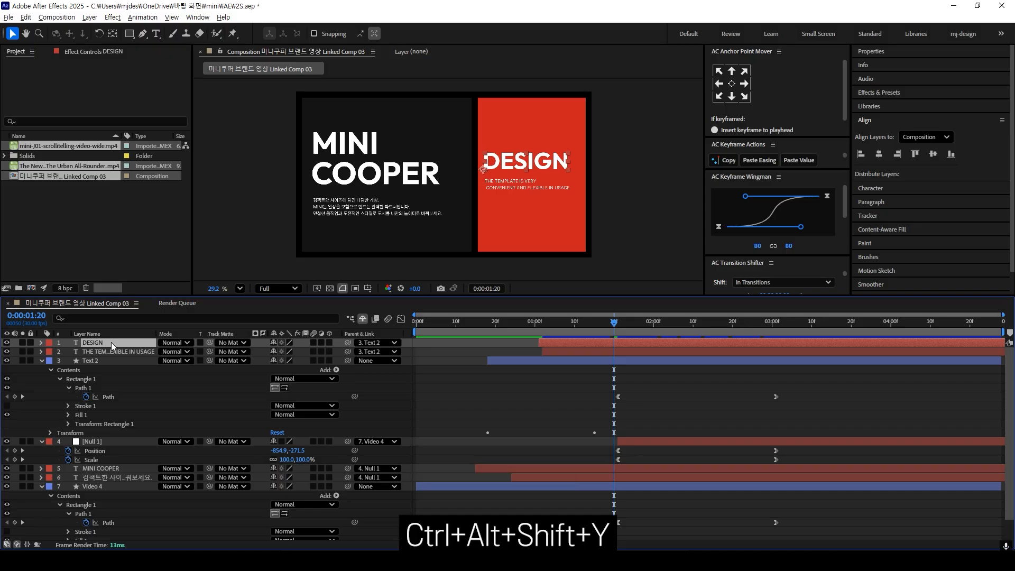
{"action": "key", "text": "ctrl+alt+shift+y"}
- Place Null 2 exactly at the upper-left corner of the DESIGN text
{"action": "scroll", "coordinate": [471, 167], "scroll_direction": "up", "scroll_amount": 1}
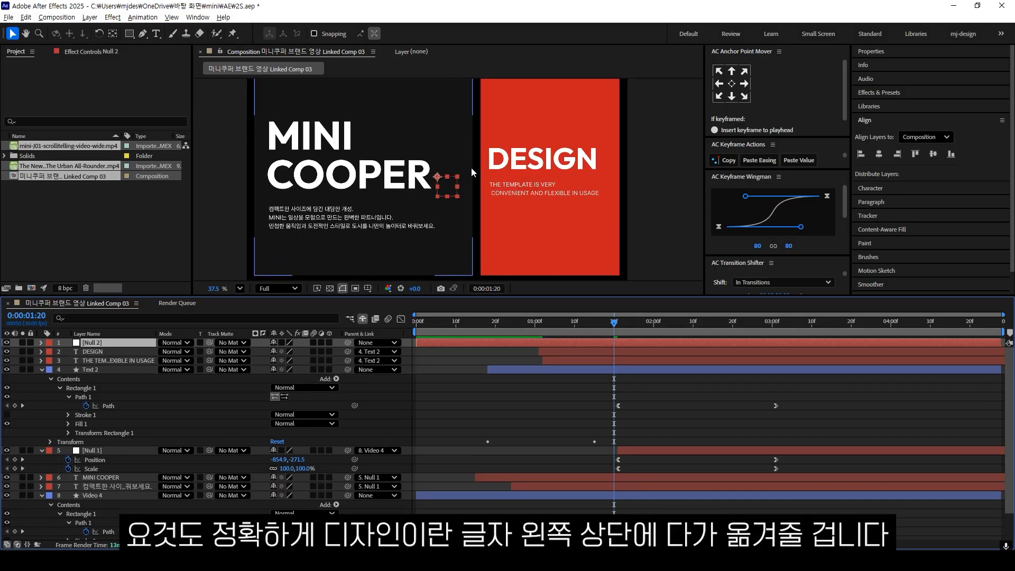
{"action": "left_click", "coordinate": [496, 156], "text": "shift"}
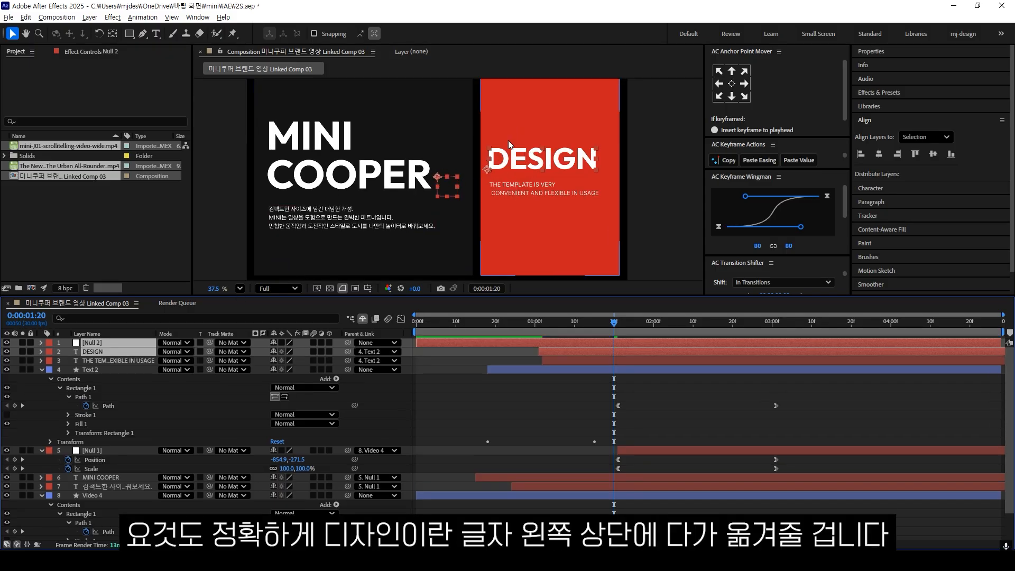
{"action": "scroll", "coordinate": [929, 198], "scroll_direction": "down", "scroll_amount": 2}
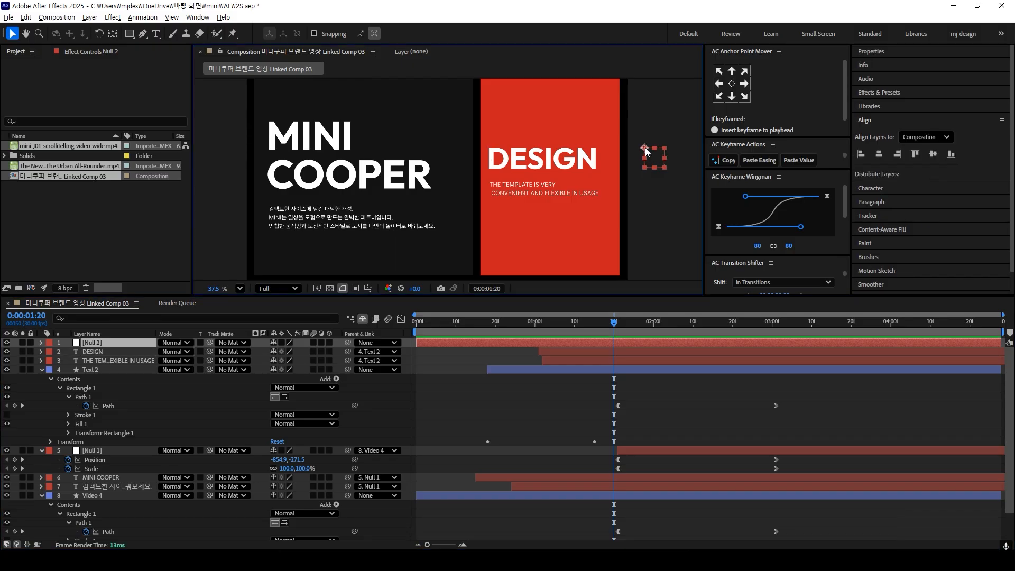
{"action": "left_click_drag", "start_coordinate": [645, 152], "coordinate": [490, 156]}
{"action": "scroll", "coordinate": [490, 156], "scroll_direction": "up", "scroll_amount": 4}
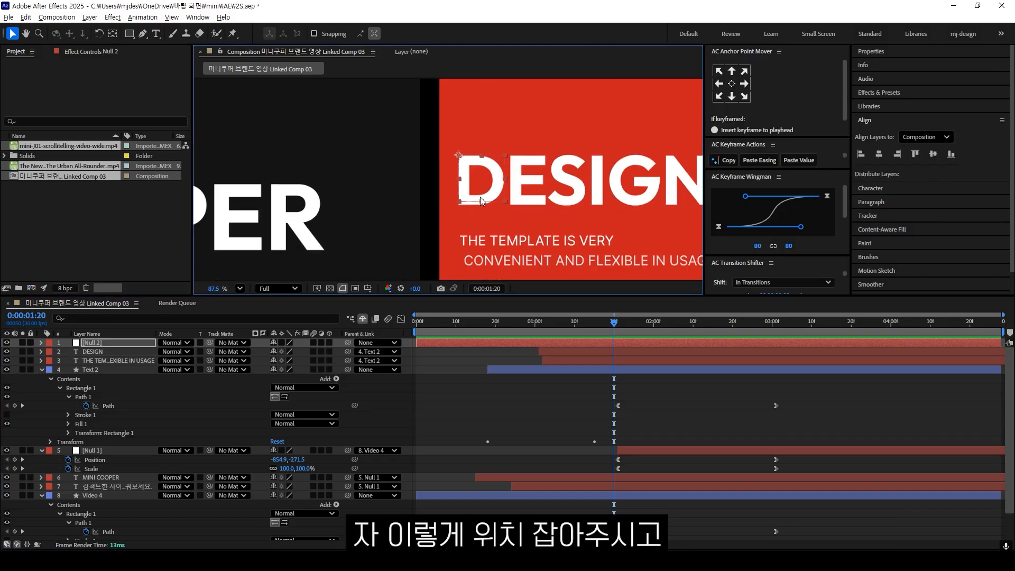
{"action": "scroll", "coordinate": [480, 196], "scroll_direction": "down", "scroll_amount": 2}
- Parent DESIGN and the small English text to Null 2, and parent Null 2 to the Text 2 box
{"action": "left_click", "coordinate": [93, 351]}
{"action": "left_click", "coordinate": [109, 360], "text": "shift"}
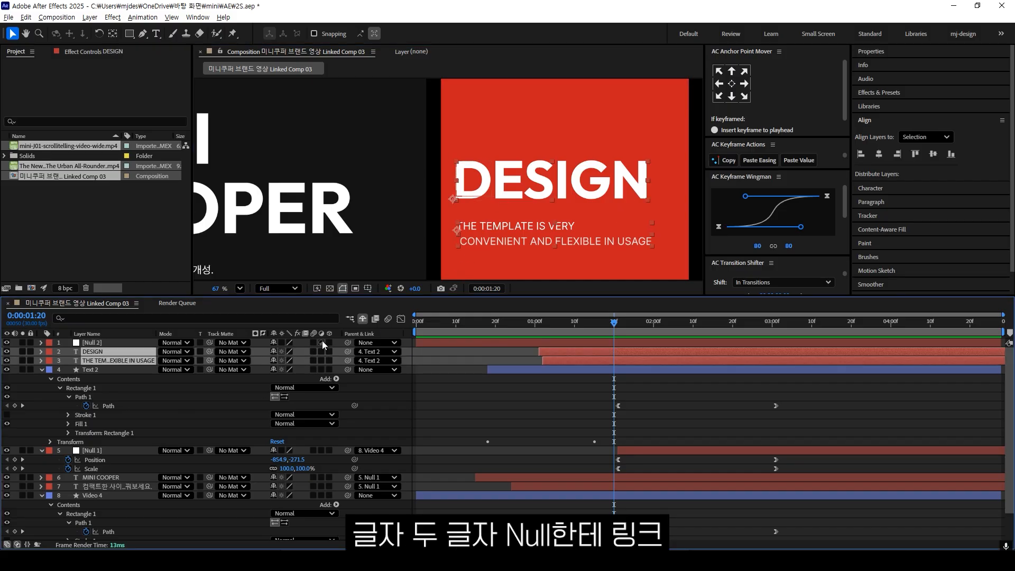
{"action": "left_click_drag", "start_coordinate": [348, 355], "coordinate": [109, 342]}
{"action": "left_click", "coordinate": [108, 342]}
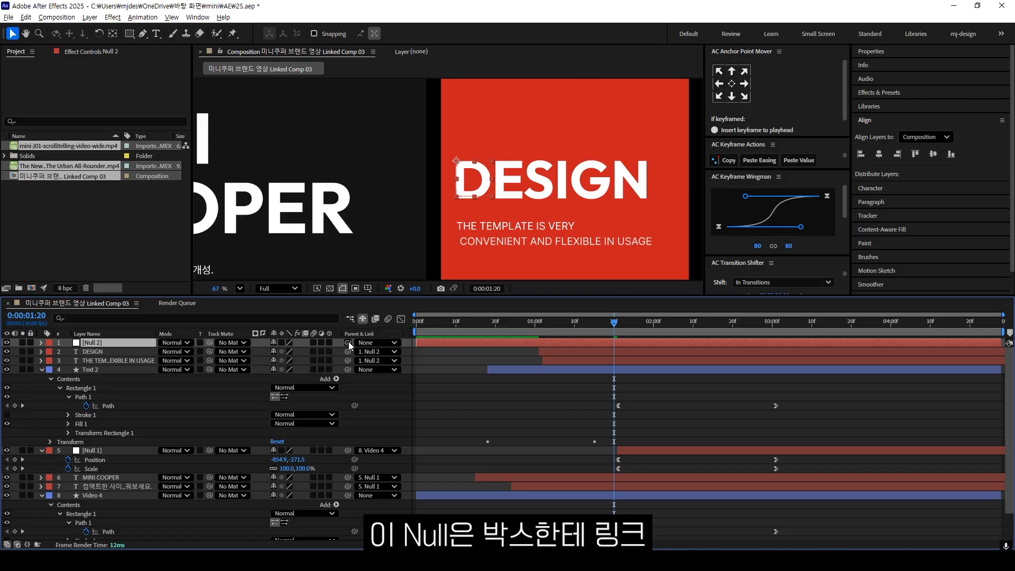
{"action": "left_click_drag", "start_coordinate": [347, 342], "coordinate": [91, 369]}
- Start the Null 2 layer at 0:00:01:21 and add Position and Scale keyframes there
{"action": "key", "text": "Page_Down"}
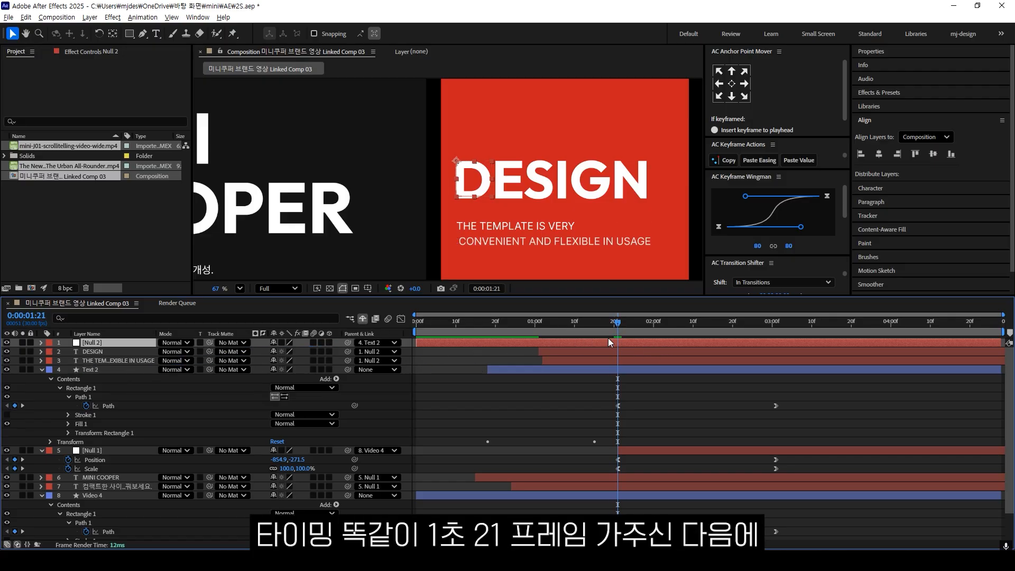
{"action": "key", "text": "bracketleft"}
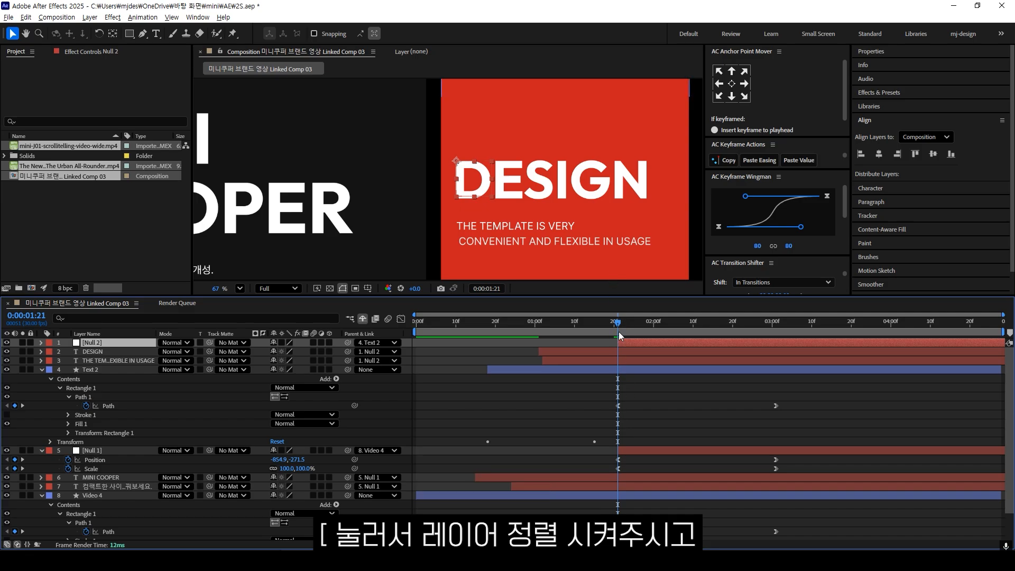
{"action": "key", "text": "alt+shift+p"}
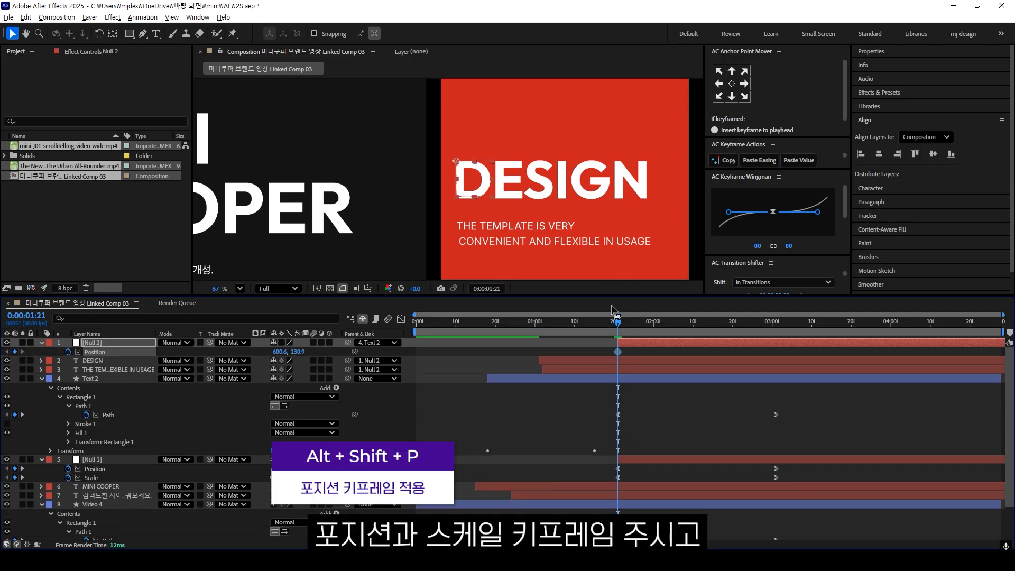
{"action": "key", "text": "alt+shift+s"}
- At 0:00:03:01, move Null 2 down into the red box at -680.6, 300.4 and set its Scale to 70%
{"action": "left_click", "coordinate": [773, 323]}
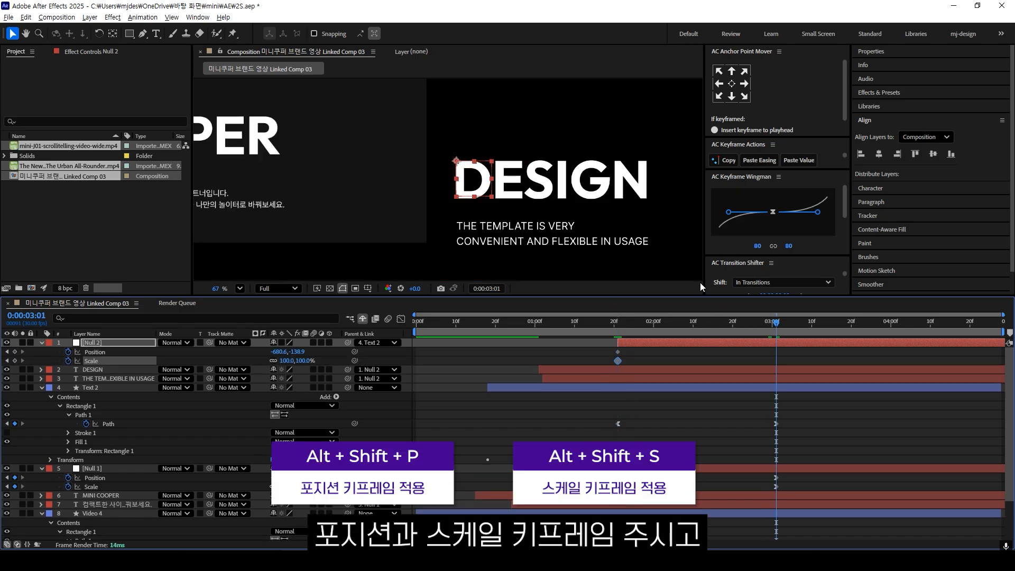
{"action": "key", "text": "space"}
{"action": "left_click_drag", "start_coordinate": [476, 166], "coordinate": [425, 242]}
{"action": "key", "text": "space"}
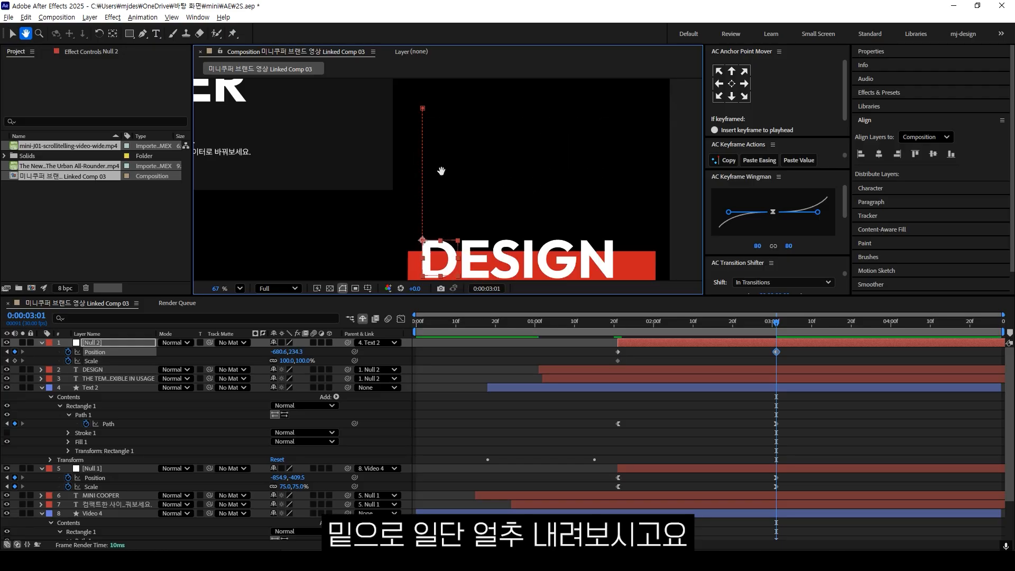
{"action": "left_click_drag", "start_coordinate": [441, 171], "coordinate": [418, 102]}
{"action": "key", "text": "s"}
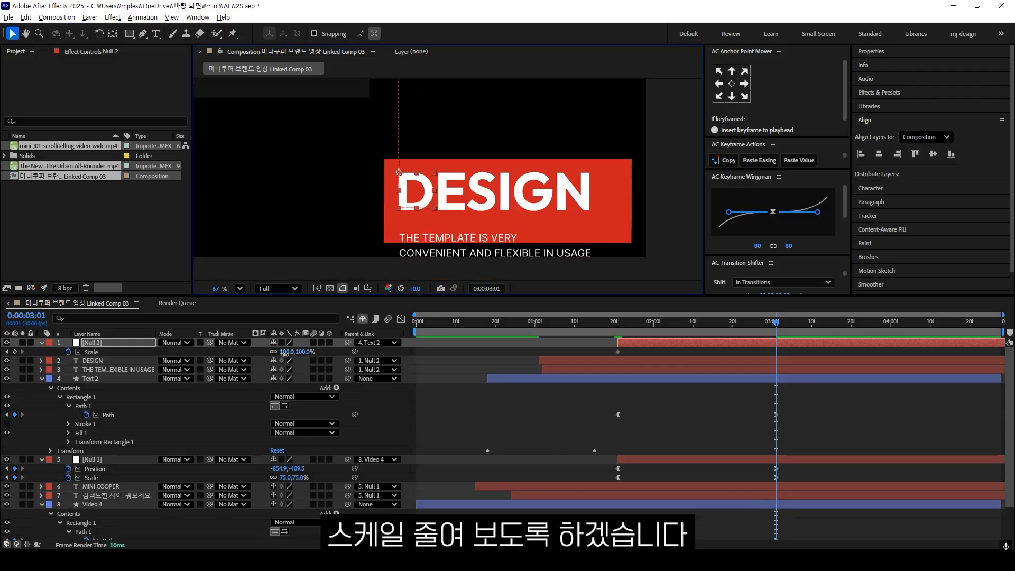
{"action": "left_click_drag", "start_coordinate": [285, 352], "coordinate": [323, 378]}
- Ease all of Null 2's Position and Scale keyframes at 80, 80 and preview the animation
{"action": "key", "text": "shift+p"}
{"action": "left_click_drag", "start_coordinate": [575, 369], "coordinate": [787, 347]}
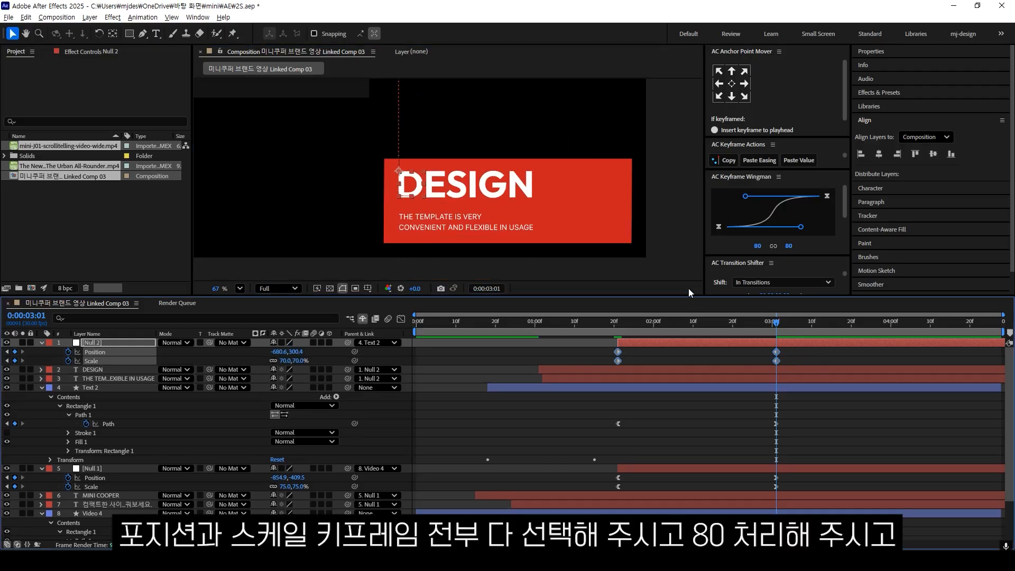
{"action": "left_click", "coordinate": [718, 226]}
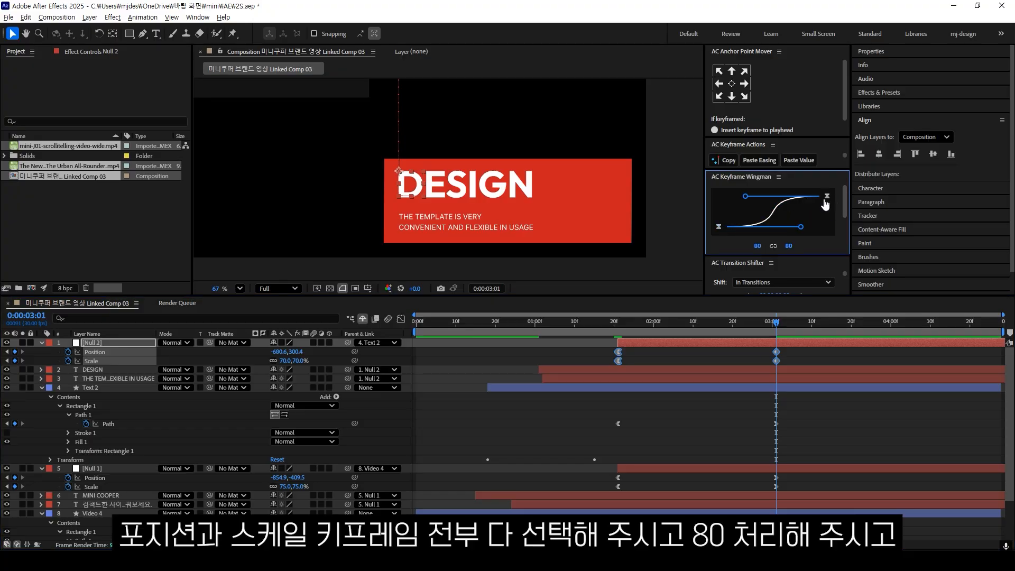
{"action": "left_click", "coordinate": [827, 196]}
{"action": "key", "text": "space"}
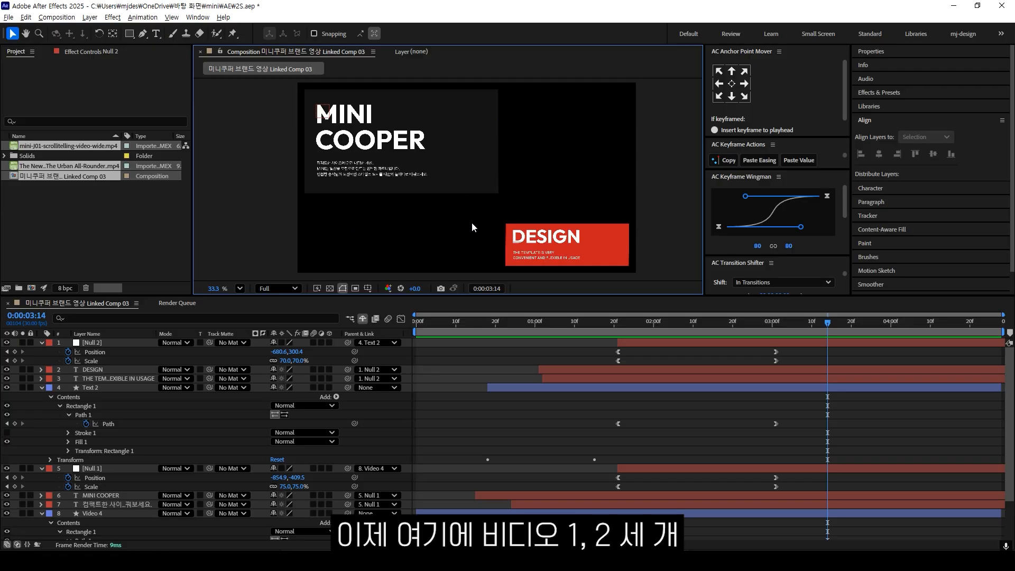
- Draw a red rectangle in the empty area below the Video 4 box and center its anchor point
{"action": "key", "text": "q"}
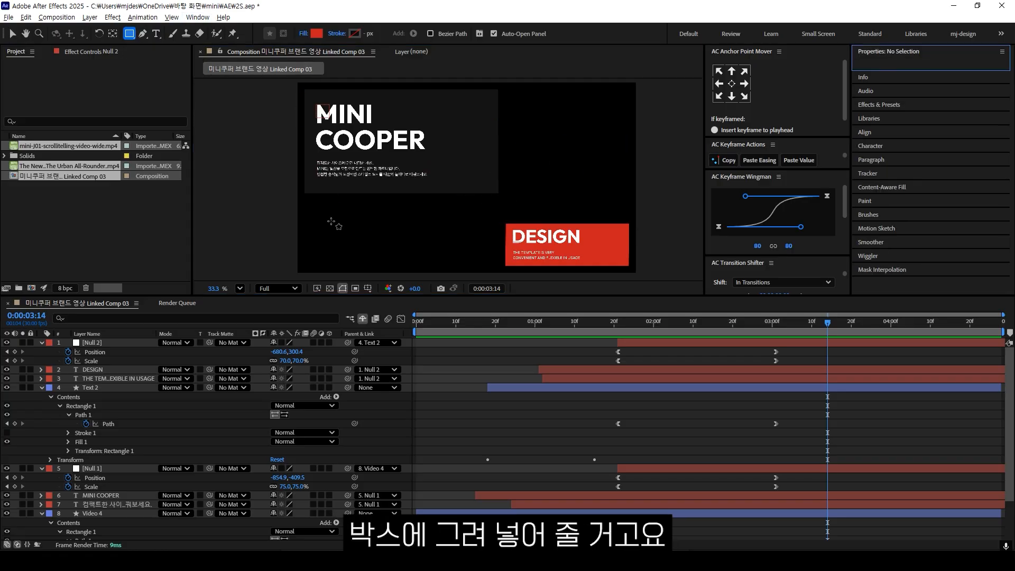
{"action": "scroll", "coordinate": [283, 170], "scroll_direction": "up", "scroll_amount": 2}
{"action": "left_click_drag", "start_coordinate": [252, 151], "coordinate": [376, 232]}
{"action": "left_click", "coordinate": [731, 83]}
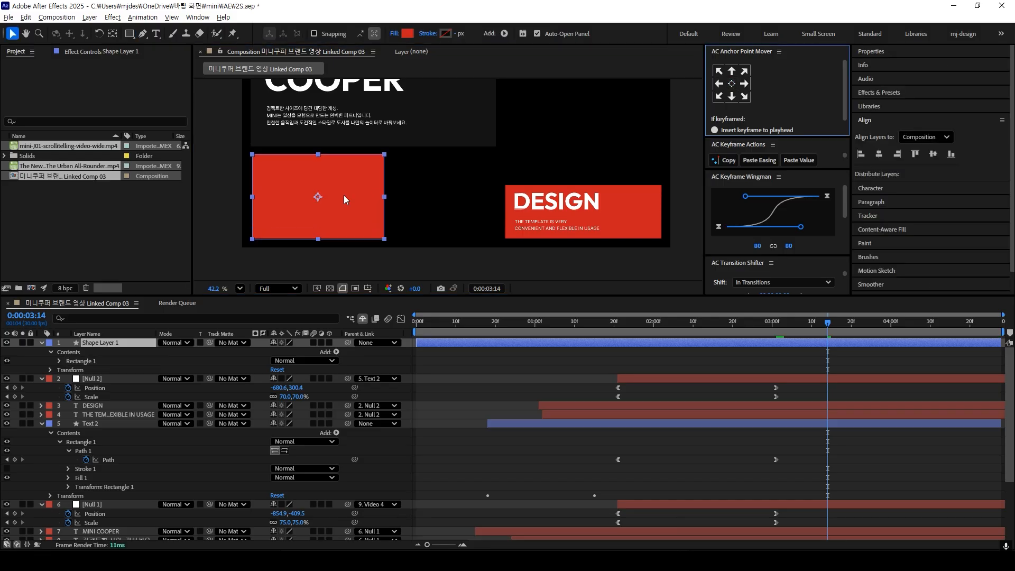
- Duplicate the new rectangle and move the copy horizontally toward the DESIGN box
{"action": "key", "text": "ctrl+d"}
{"action": "left_click_drag", "start_coordinate": [313, 210], "coordinate": [430, 209]}
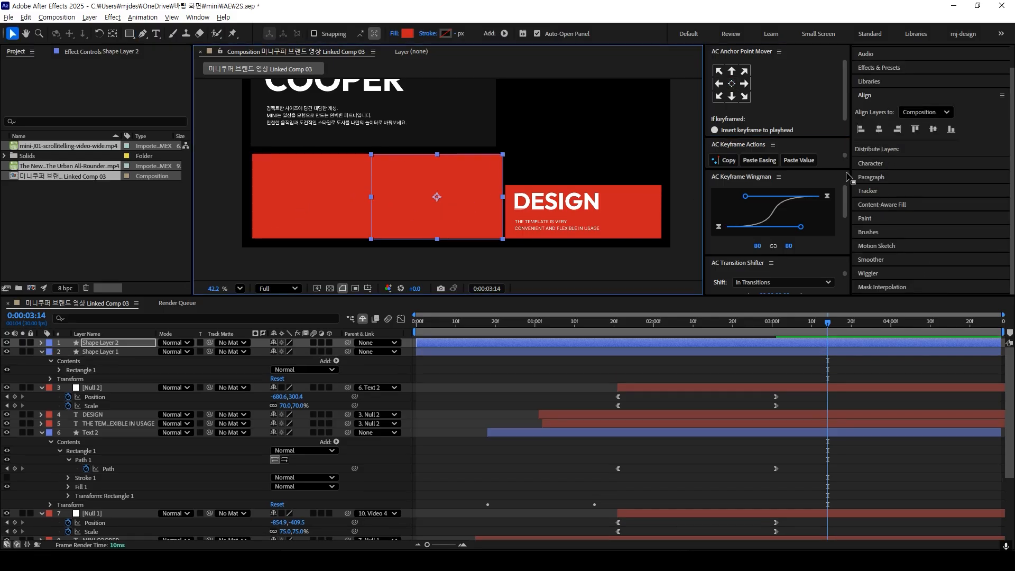
- Resize both new red rectangles below the Video 4 box to 540 wide and 380 high
{"action": "left_click", "coordinate": [873, 51]}
{"action": "left_click", "coordinate": [923, 201]}
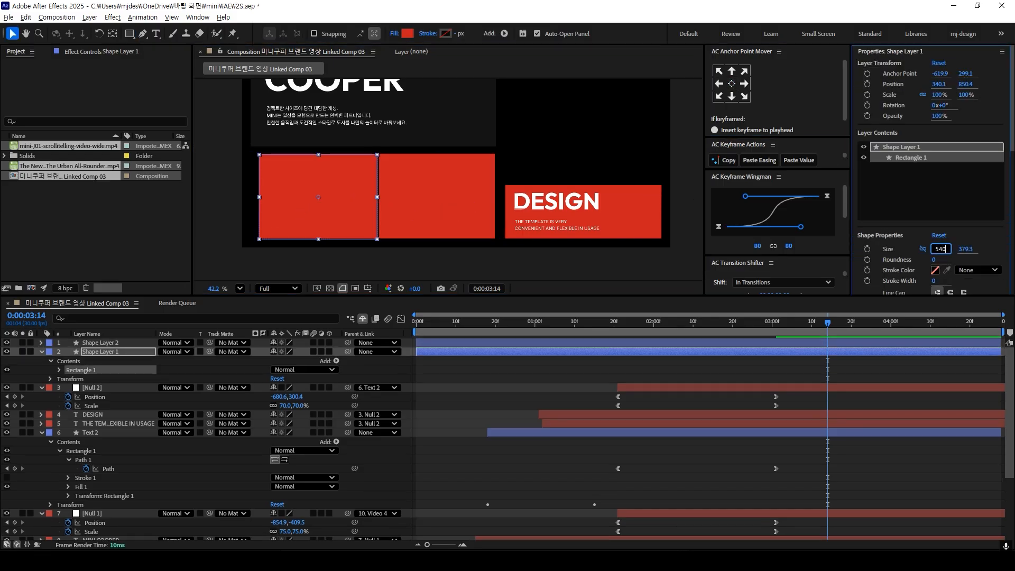
{"action": "key", "text": "Return"}
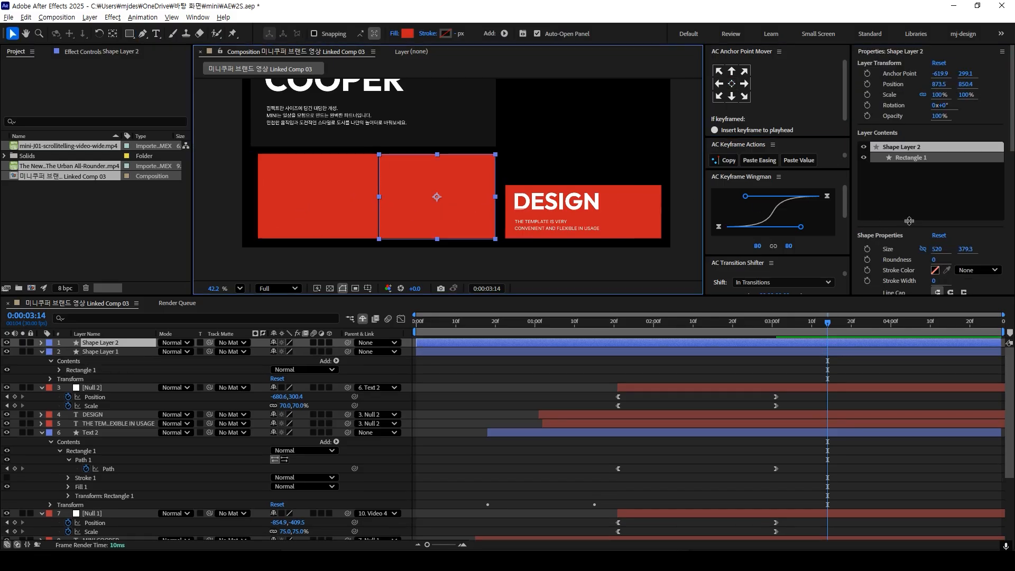
{"action": "left_click", "coordinate": [938, 249]}
{"action": "type", "text": "540"}
{"action": "key", "text": "Return"}
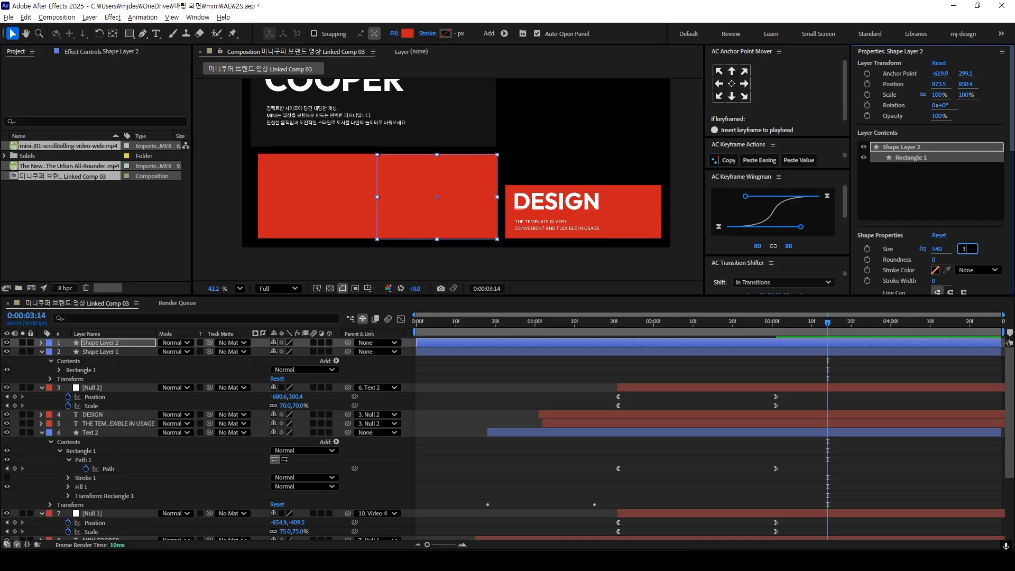
- Align the two new red rectangles with the outer edges of the Video 4 box above them
{"action": "left_click", "coordinate": [317, 191]}
{"action": "left_click", "coordinate": [439, 138], "text": "shift"}
{"action": "left_click", "coordinate": [466, 175], "text": "shift"}
{"action": "left_click", "coordinate": [467, 175], "text": "shift"}
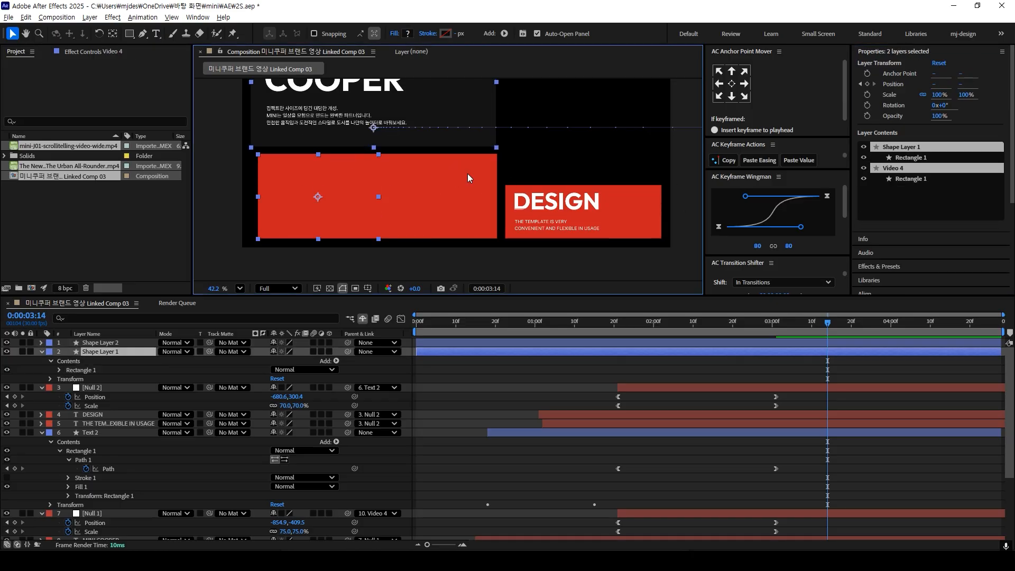
{"action": "scroll", "coordinate": [879, 211], "scroll_direction": "down", "scroll_amount": 10}
{"action": "left_click", "coordinate": [869, 150]}
{"action": "left_click", "coordinate": [861, 154]}
{"action": "left_click", "coordinate": [455, 212]}
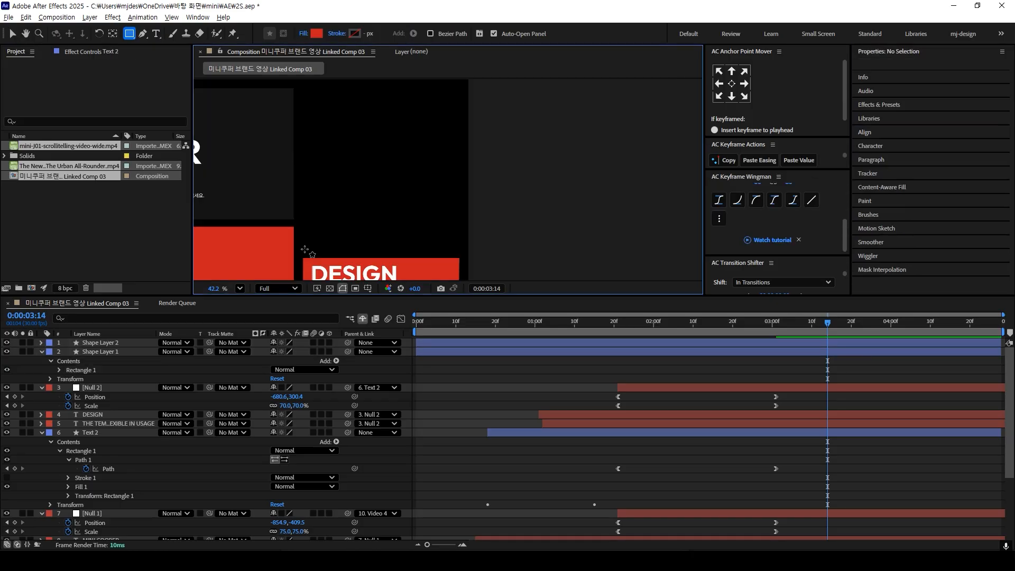
- Draw a red rectangle in the empty area above the DESIGN box and set its size to 700 by 720
{"action": "left_click_drag", "start_coordinate": [304, 249], "coordinate": [458, 62]}
{"action": "left_click", "coordinate": [939, 249]}
{"action": "type", "text": "700"}
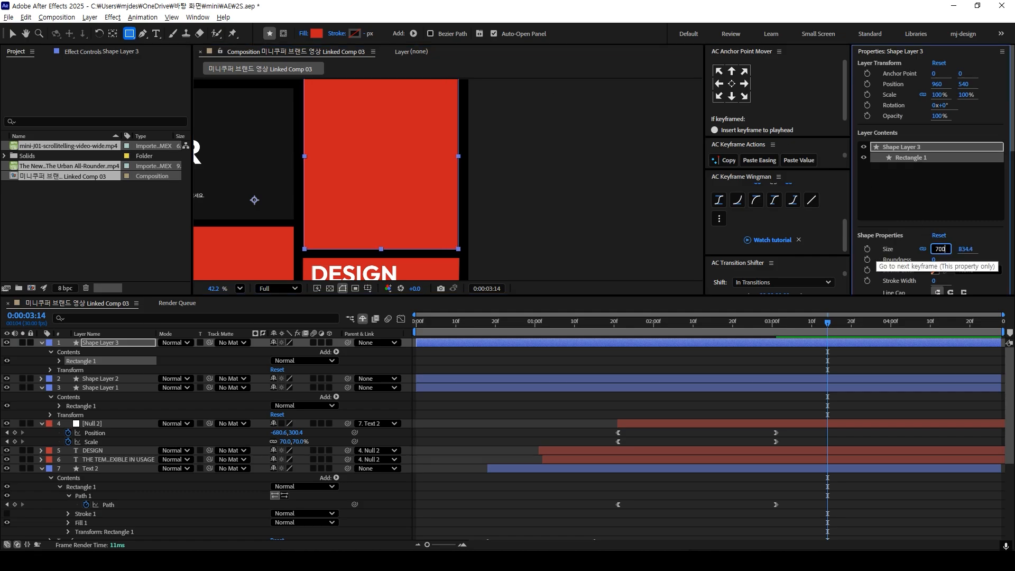
{"action": "key", "text": "Return"}
{"action": "left_click_drag", "start_coordinate": [381, 163], "coordinate": [403, 173]}
{"action": "scroll", "coordinate": [402, 174], "scroll_direction": "down", "scroll_amount": 2}
{"action": "left_click", "coordinate": [923, 249]}
{"action": "left_click_drag", "start_coordinate": [967, 248], "coordinate": [907, 257]}
- Move the tall rectangle into place above the DESIGN box and align its top edge with the Video 4 box
{"action": "key", "text": "v"}
{"action": "left_click_drag", "start_coordinate": [430, 157], "coordinate": [429, 170]}
{"action": "left_click", "coordinate": [313, 141], "text": "shift"}
{"action": "scroll", "coordinate": [889, 249], "scroll_direction": "down", "scroll_amount": 10}
{"action": "left_click", "coordinate": [867, 151]}
{"action": "left_click", "coordinate": [915, 154]}
{"action": "left_click", "coordinate": [560, 175]}
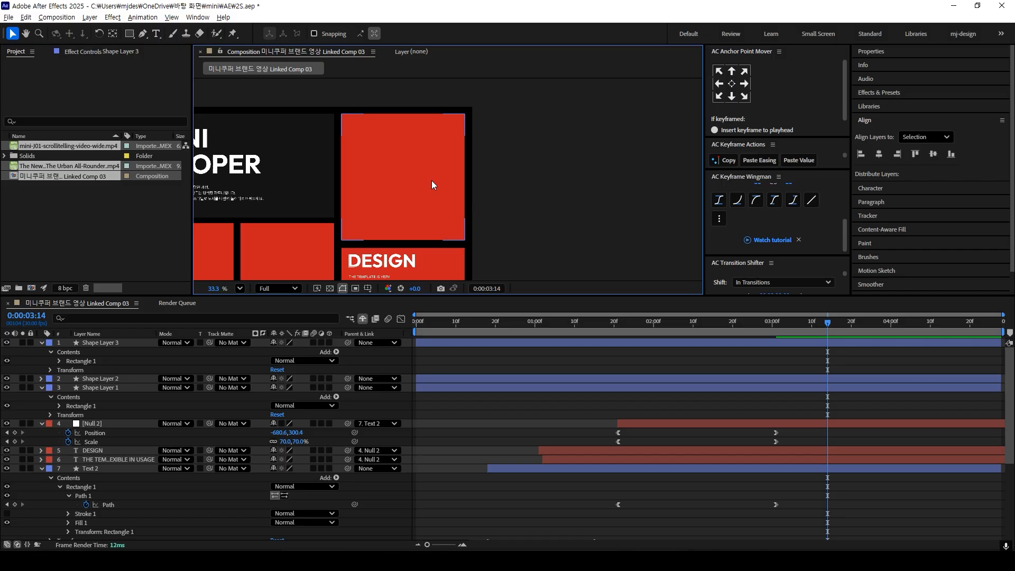
- Center the anchor points of the three new red rectangles
{"action": "left_click", "coordinate": [431, 184]}
{"action": "left_click", "coordinate": [283, 251], "text": "shift"}
{"action": "left_click", "coordinate": [217, 254], "text": "shift"}
{"action": "left_click", "coordinate": [731, 84]}
{"action": "left_click_drag", "start_coordinate": [444, 185], "coordinate": [517, 159]}
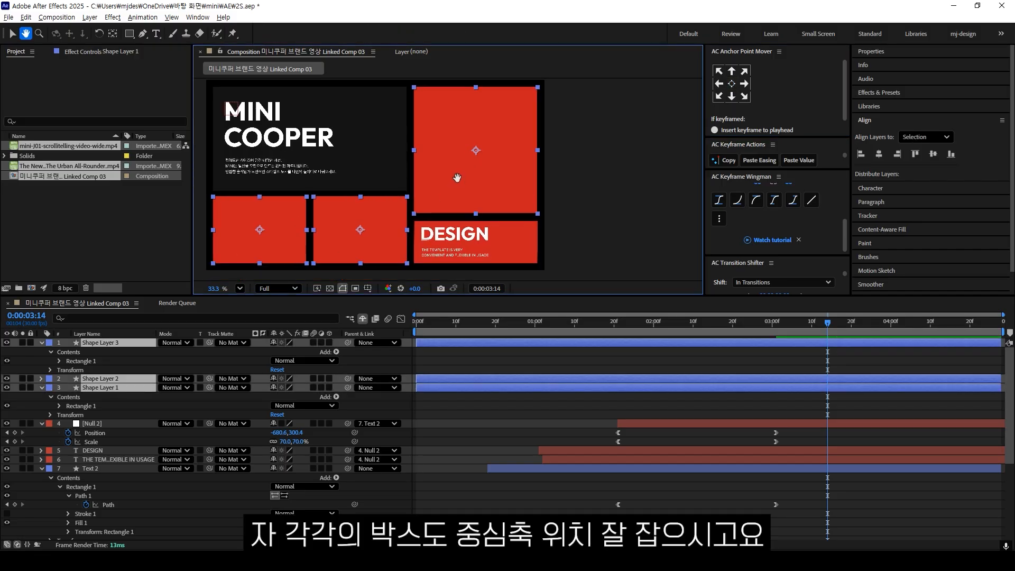
{"action": "left_click", "coordinate": [604, 195]}
- At 0:00:03:00, try moving the two red boxes below the Video 4 box downward, and undo the move
{"action": "left_click", "coordinate": [508, 200]}
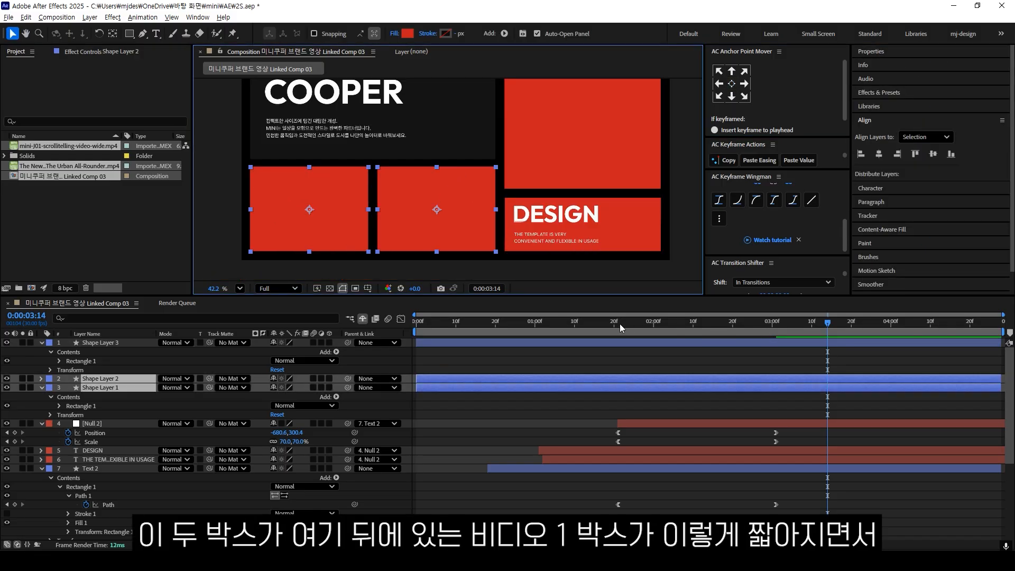
{"action": "left_click_drag", "start_coordinate": [619, 324], "coordinate": [773, 332]}
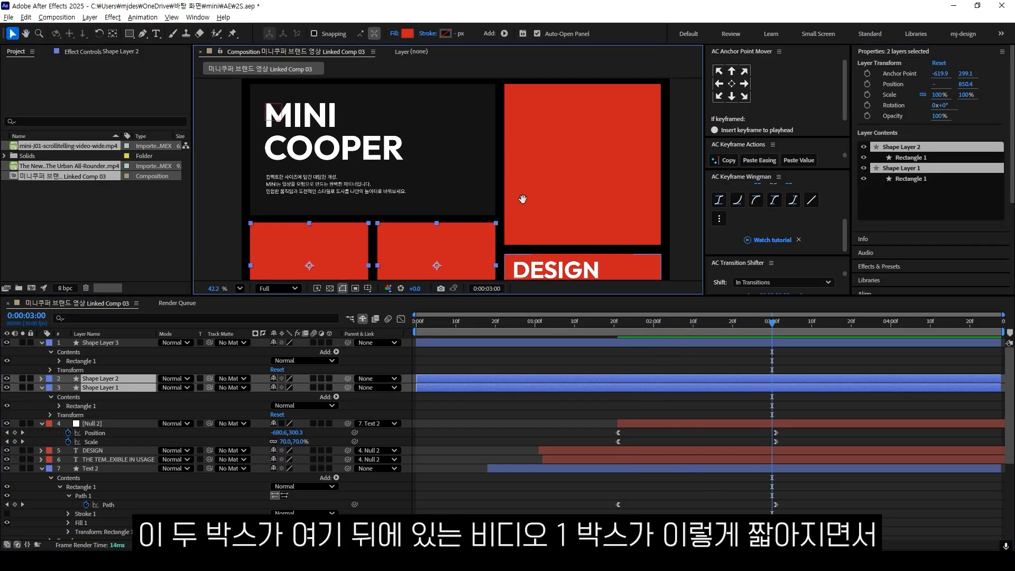
{"action": "left_click_drag", "start_coordinate": [428, 247], "coordinate": [447, 259]}
{"action": "left_click_drag", "start_coordinate": [447, 232], "coordinate": [448, 153]}
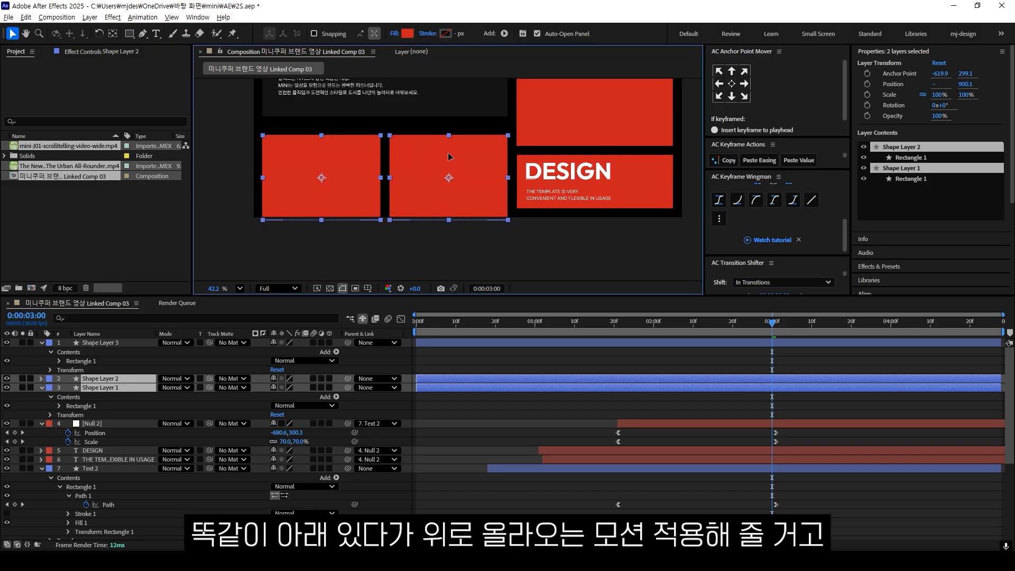
{"action": "key", "text": "ctrl+z"}
- Try sliding the tall red box vertically out of the frame above the DESIGN box, and undo the move
{"action": "left_click_drag", "start_coordinate": [574, 177], "coordinate": [484, 268]}
{"action": "left_click", "coordinate": [497, 198]}
{"action": "left_click_drag", "start_coordinate": [508, 166], "coordinate": [492, 239]}
{"action": "left_click_drag", "start_coordinate": [492, 239], "coordinate": [500, 156]}
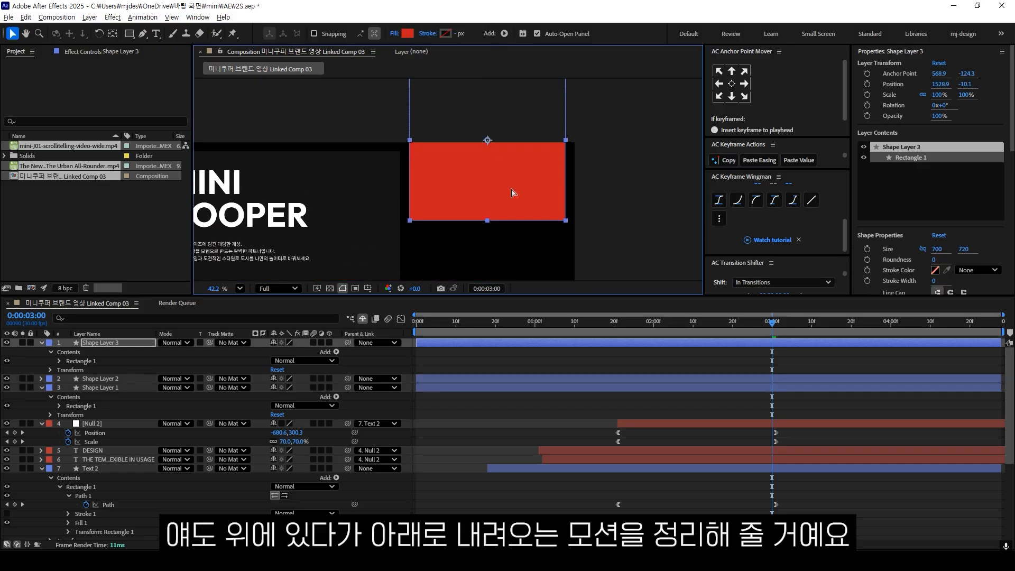
{"action": "key", "text": "ctrl+z"}
{"action": "left_click_drag", "start_coordinate": [466, 203], "coordinate": [475, 67]}
{"action": "left_click_drag", "start_coordinate": [457, 176], "coordinate": [421, 201]}
{"action": "left_click", "coordinate": [476, 147]}
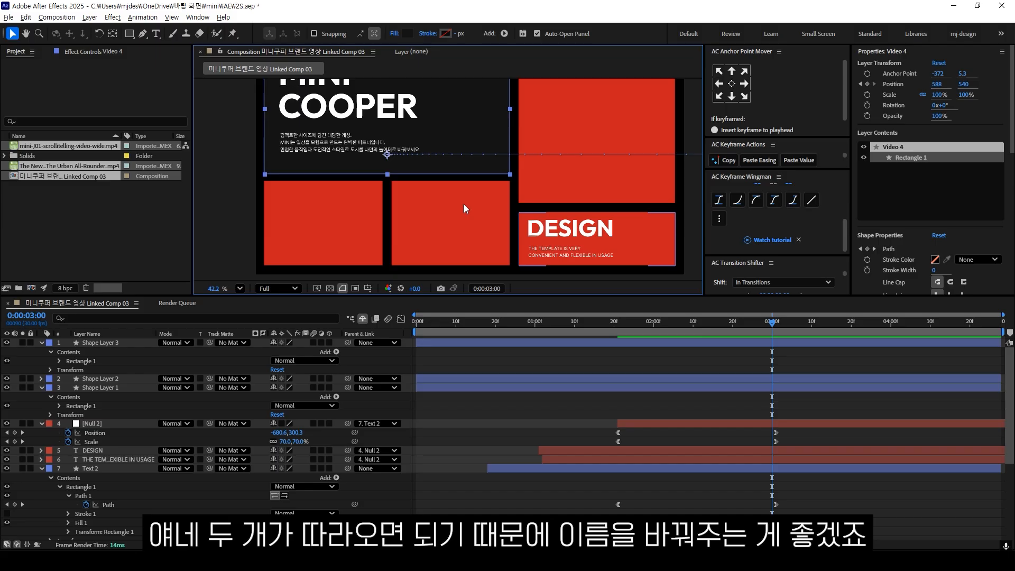
- Rename the layers of the two boxes below the MINI COOPER box Video3 and Video4
{"action": "left_click", "coordinate": [118, 387]}
{"action": "key", "text": "Return"}
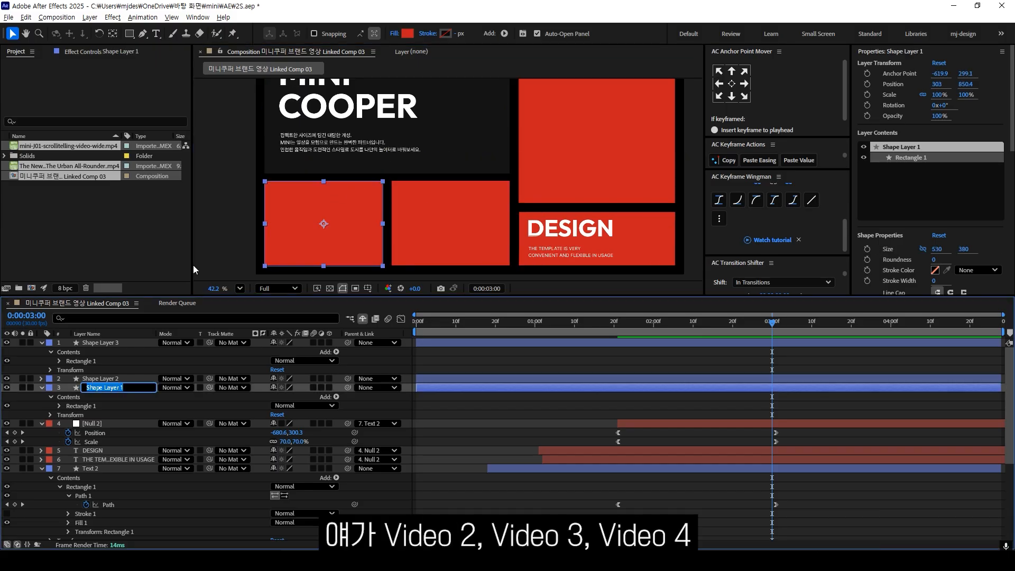
{"action": "type", "text": "Vid"}
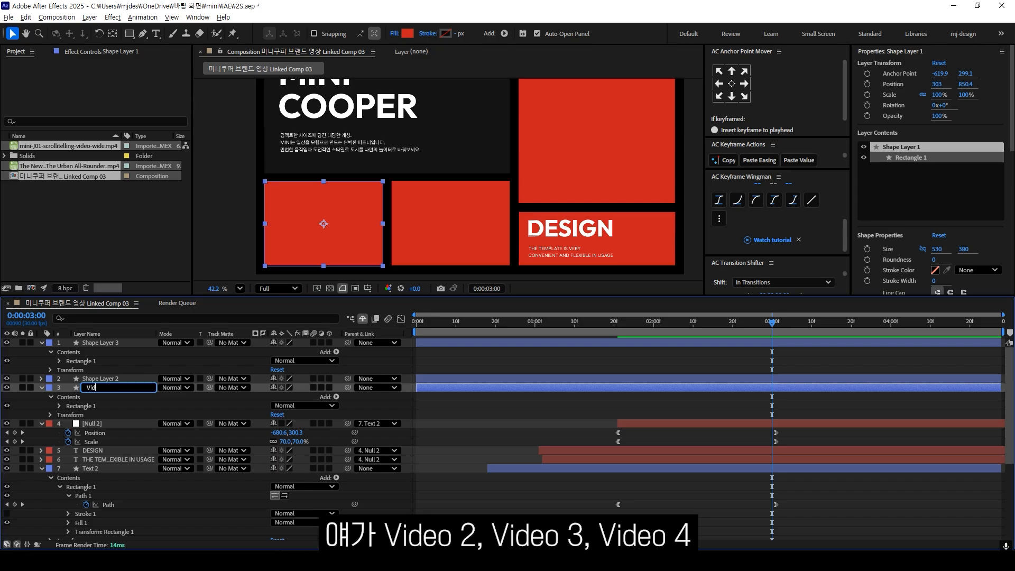
{"action": "type", "text": "eo3"}
{"action": "key", "text": "Return"}
{"action": "left_click", "coordinate": [455, 194]}
{"action": "key", "text": "Return"}
{"action": "type", "text": "V"}
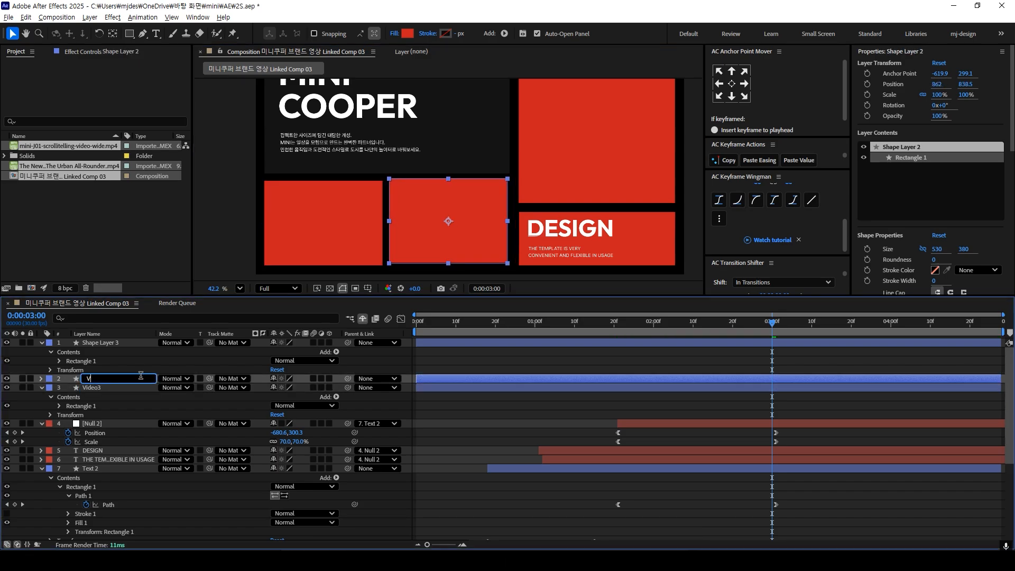
{"action": "type", "text": "ideo4"}
{"action": "key", "text": "Return"}
- Rename the layer of the tall red box Video5
{"action": "left_click", "coordinate": [137, 343]}
{"action": "key", "text": "Return"}
{"action": "type", "text": "Video"}
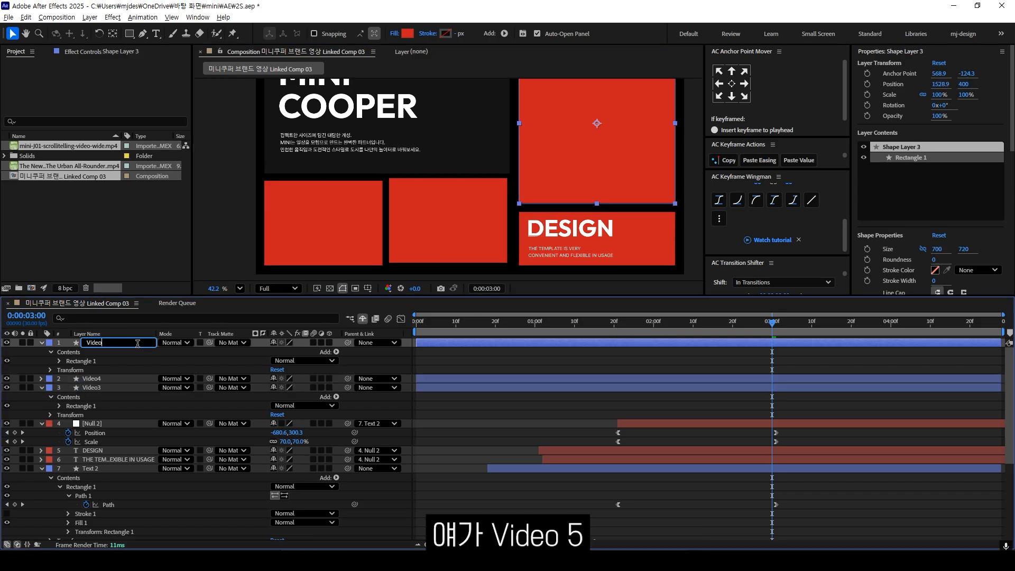
{"action": "type", "text": "5"}
{"action": "key", "text": "Return"}
- Create nulls that follow the points of the Video 4 layer's path with Create Nulls From Paths
{"action": "scroll", "coordinate": [116, 423], "scroll_direction": "down", "scroll_amount": 5}
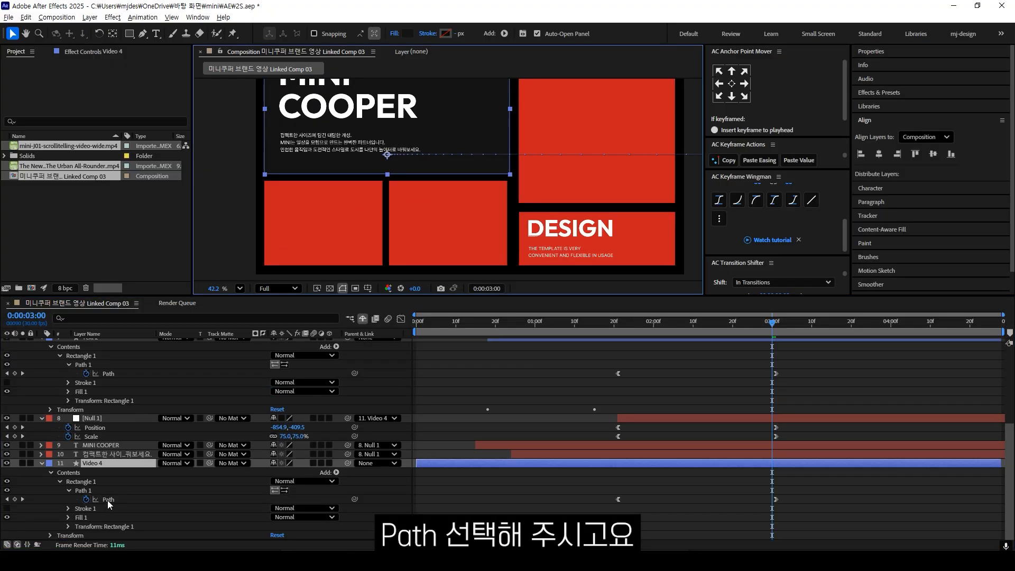
{"action": "left_click", "coordinate": [107, 500]}
{"action": "left_click", "coordinate": [197, 17]}
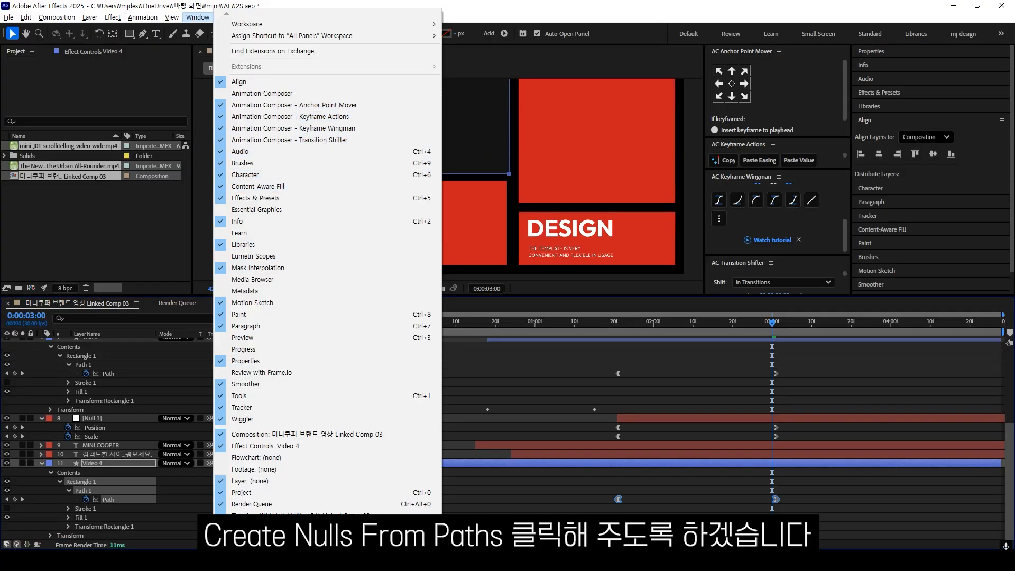
{"action": "left_click", "coordinate": [280, 530]}
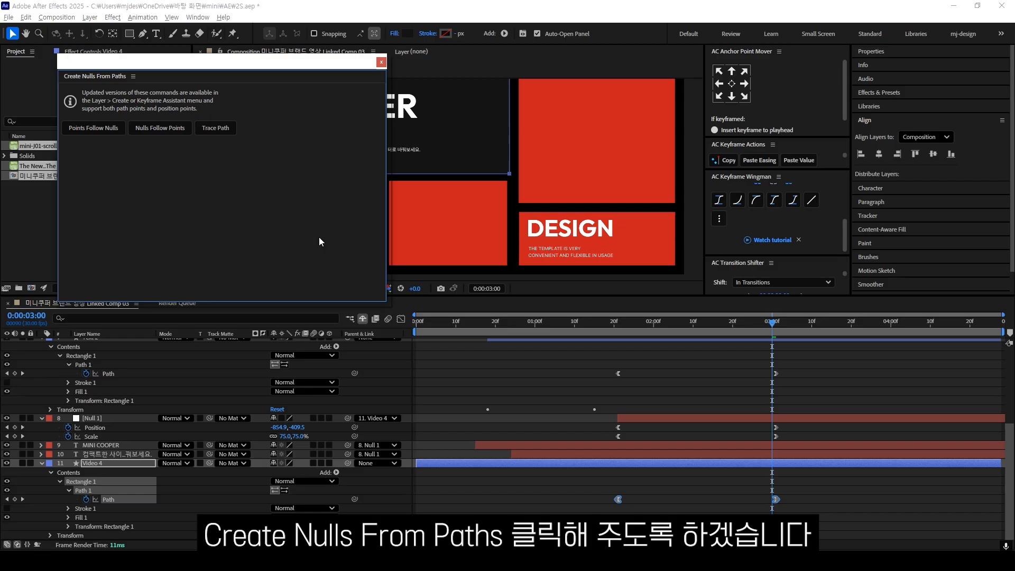
{"action": "left_click", "coordinate": [156, 128]}
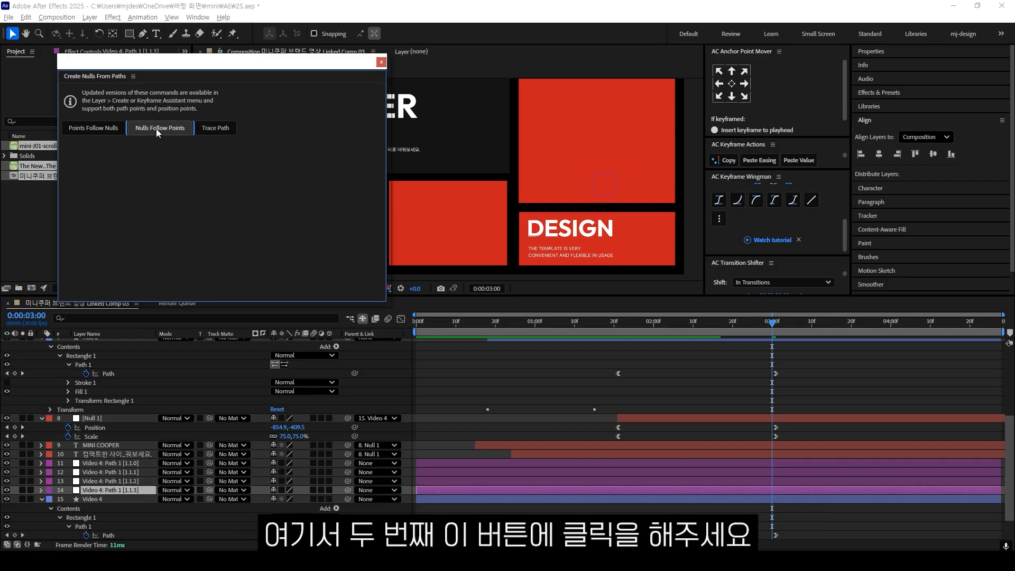
- Scrub through the animation and check which point null layers move with the Video 4 box's lower corners
{"action": "mouse_move", "coordinate": [669, 340]}
{"action": "left_mouse_down"}
{"action": "mouse_move", "coordinate": [759, 340]}
{"action": "mouse_move", "coordinate": [657, 344]}
{"action": "left_mouse_up"}
{"action": "key", "text": "comma"}
{"action": "key", "text": "comma"}
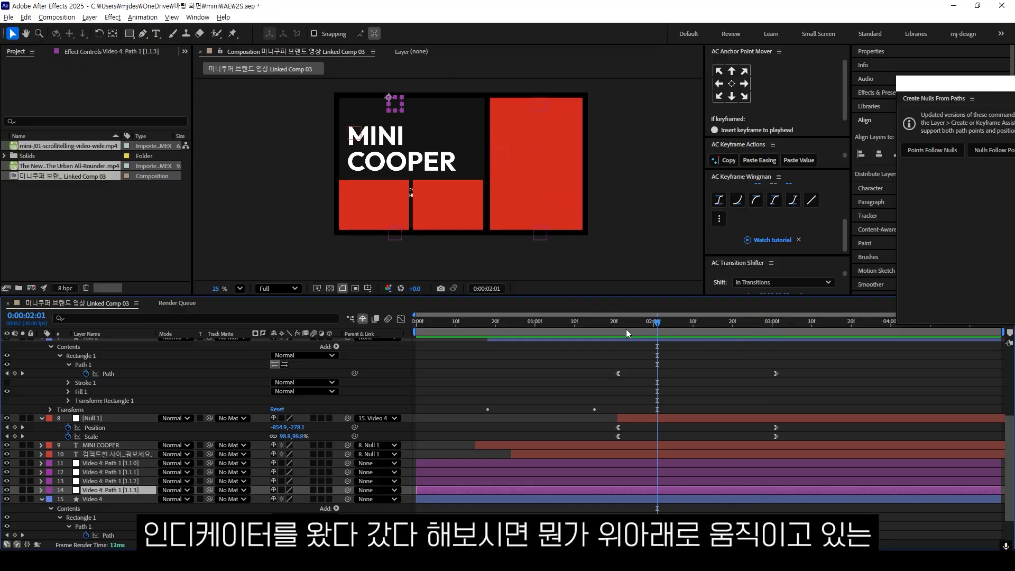
{"action": "left_click", "coordinate": [709, 328]}
{"action": "left_click_drag", "start_coordinate": [715, 327], "coordinate": [594, 328]}
{"action": "left_click", "coordinate": [390, 231]}
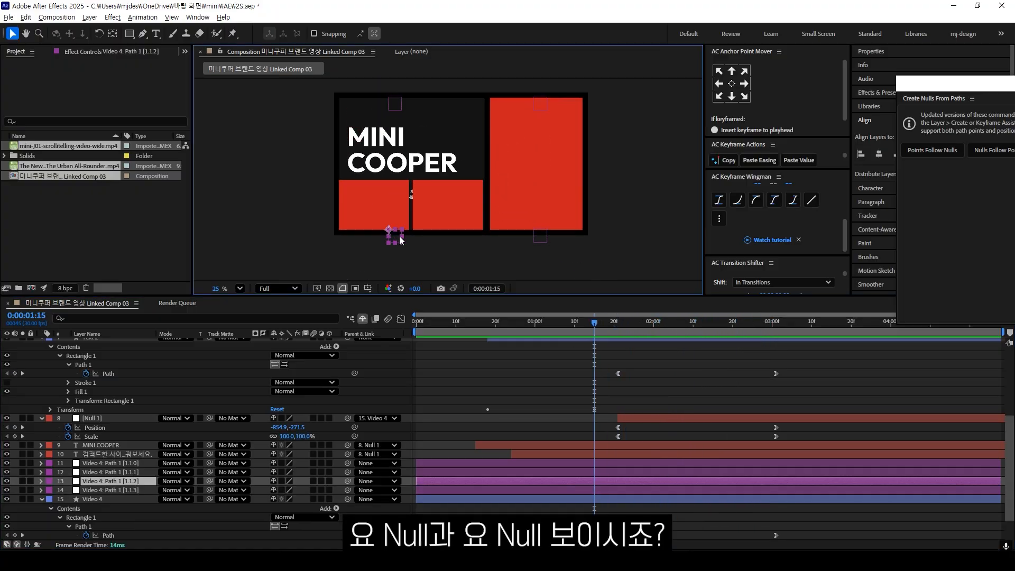
{"action": "left_click", "coordinate": [543, 239], "text": "shift"}
{"action": "left_click_drag", "start_coordinate": [762, 328], "coordinate": [800, 328]}
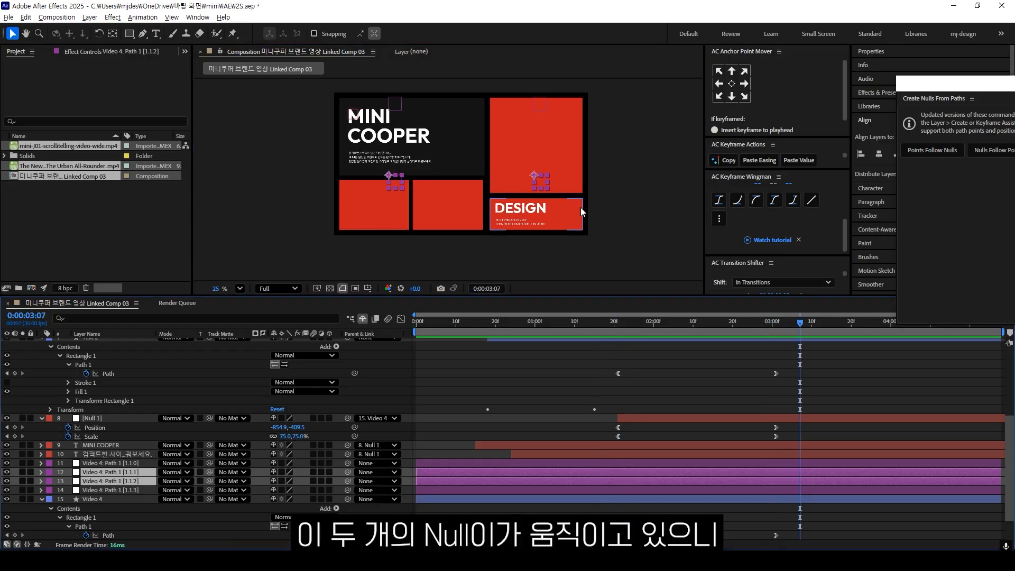
{"action": "left_click", "coordinate": [117, 482]}
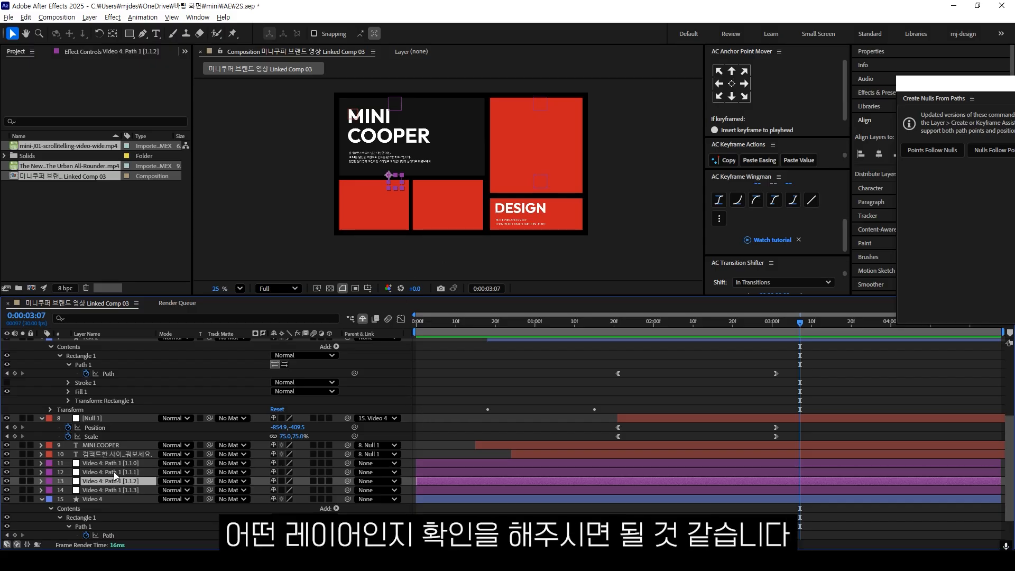
{"action": "left_click", "coordinate": [113, 471]}
{"action": "left_click", "coordinate": [110, 482]}
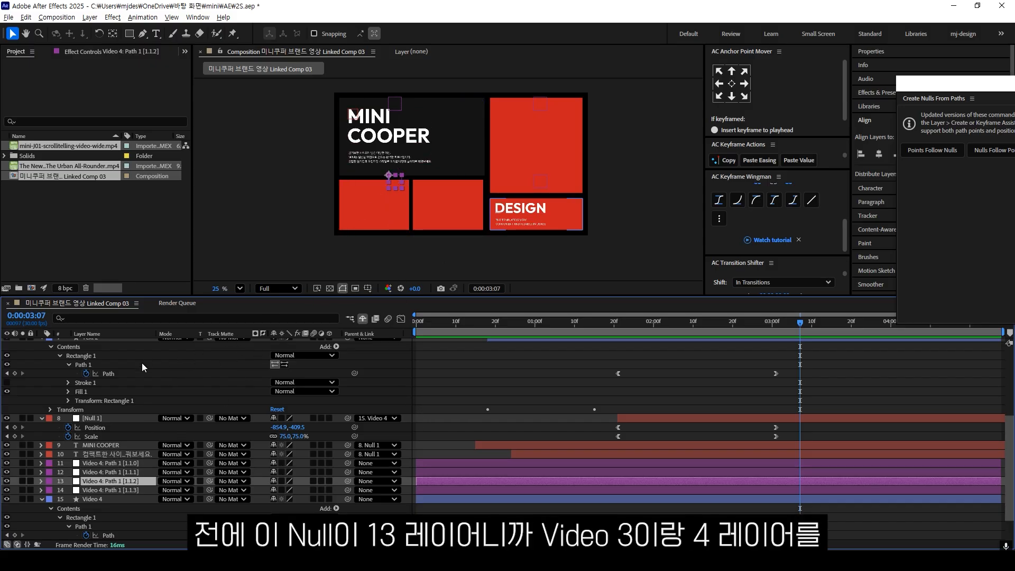
- Move the Video3 and Video4 layers directly above the Video 4 path null layers
{"action": "scroll", "coordinate": [127, 373], "scroll_direction": "up", "scroll_amount": 5}
{"action": "left_click", "coordinate": [106, 379]}
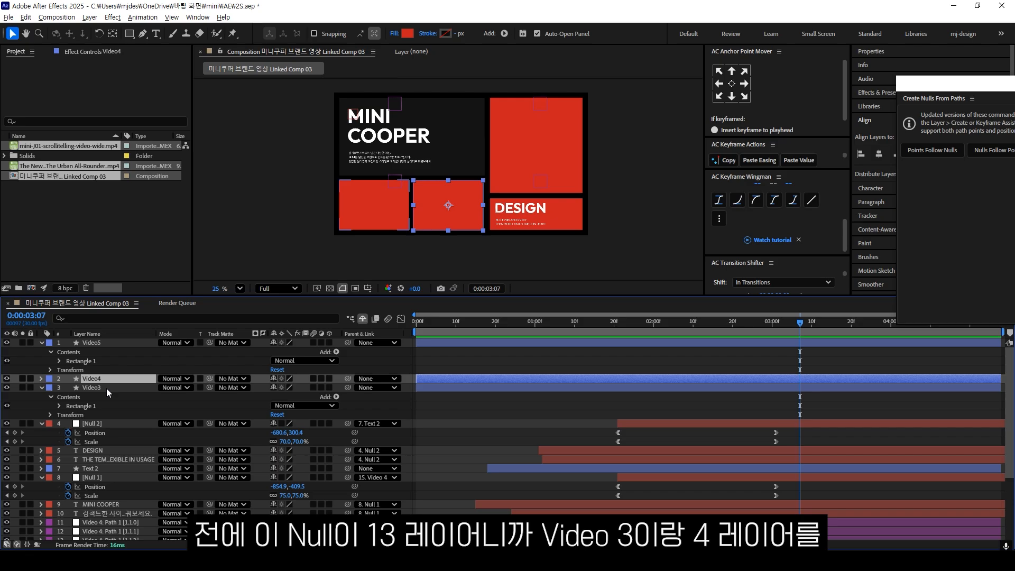
{"action": "left_click", "coordinate": [103, 390], "text": "shift"}
{"action": "left_click_drag", "start_coordinate": [123, 387], "coordinate": [128, 517]}
- Parent Video3 and Video4 to the null "Video 4: Path 1 [1.1.2]" and preview the animation
{"action": "scroll", "coordinate": [131, 500], "scroll_direction": "down", "scroll_amount": 4}
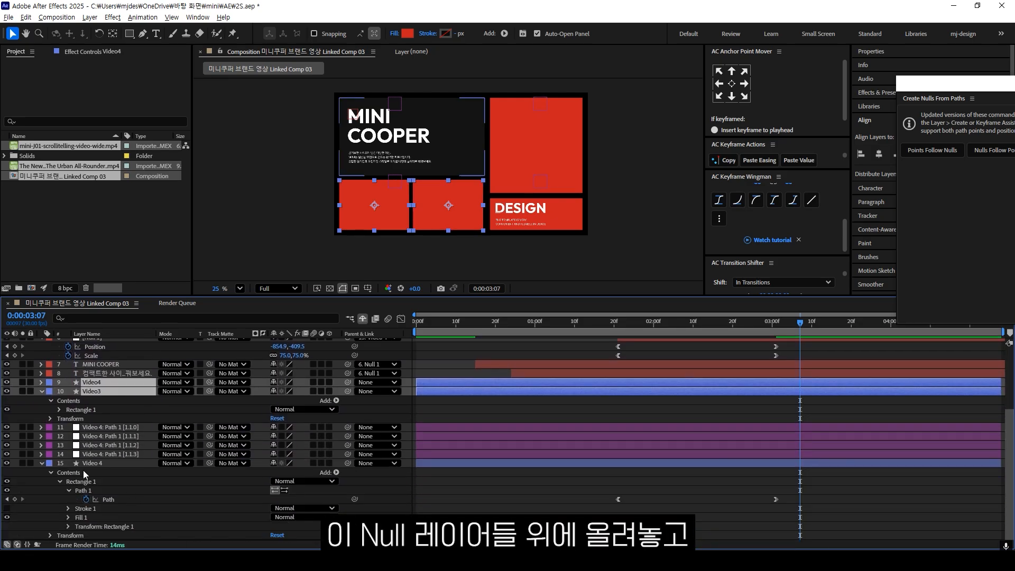
{"action": "left_click_drag", "start_coordinate": [348, 392], "coordinate": [96, 444]}
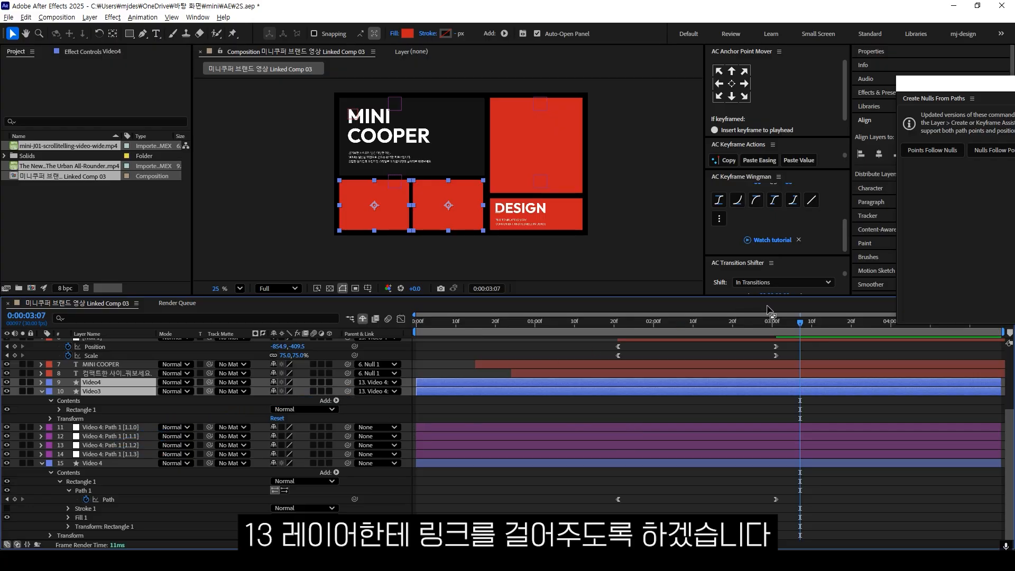
{"action": "left_click", "coordinate": [618, 321]}
{"action": "key", "text": "space"}
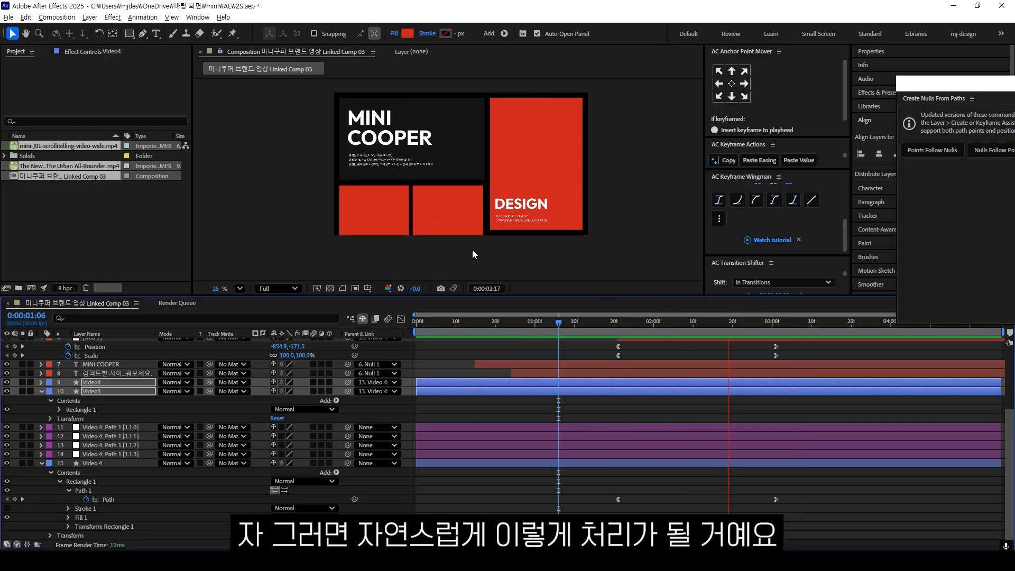
- Select the DESIGN box and locate its Text 2 layer in the timeline
{"action": "left_click", "coordinate": [523, 254]}
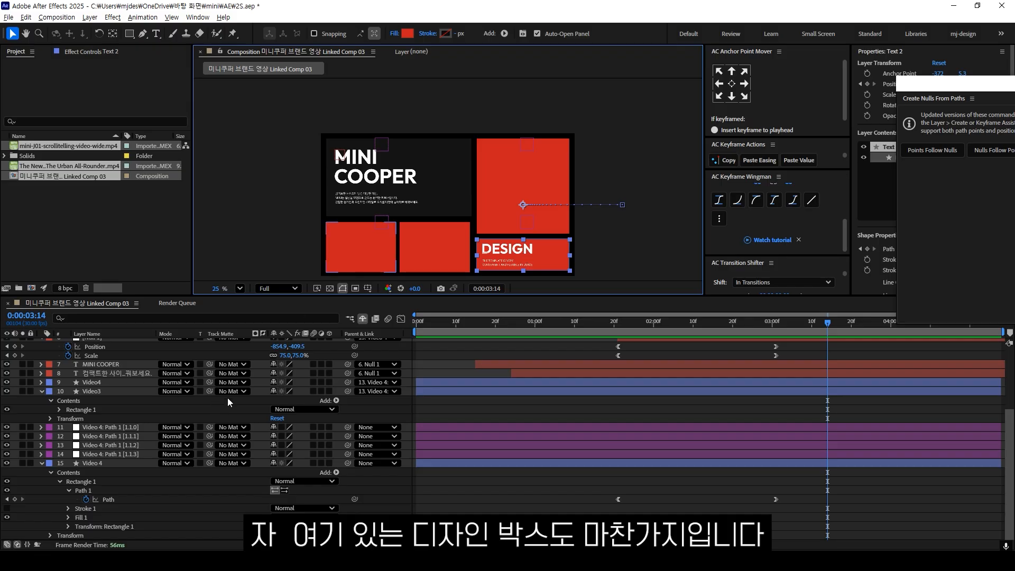
{"action": "scroll", "coordinate": [227, 398], "scroll_direction": "up", "scroll_amount": 5}
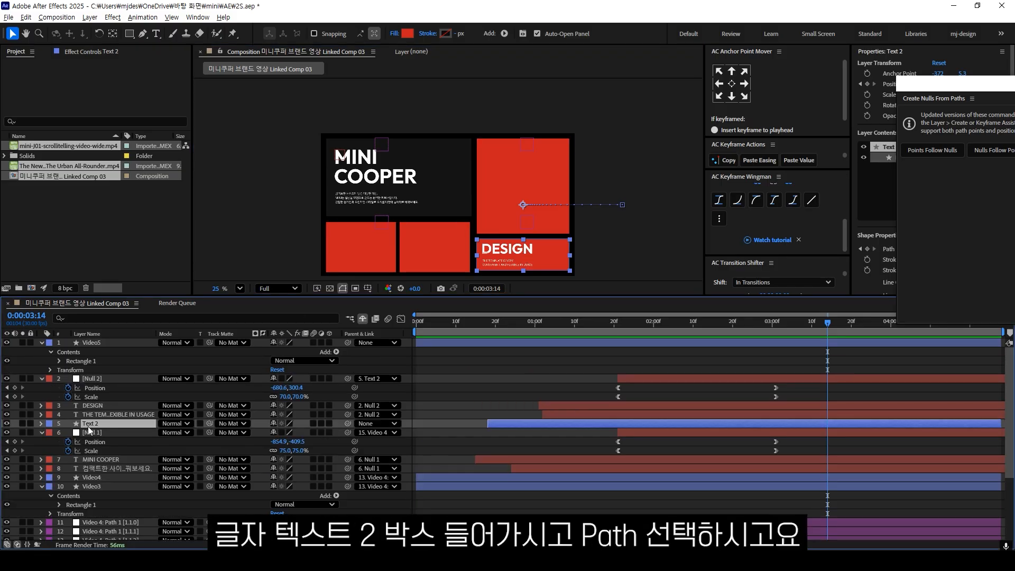
- Create nulls that follow the points of Text 2's Rectangle 1 path using Nulls Follow Points
{"action": "left_click", "coordinate": [40, 423]}
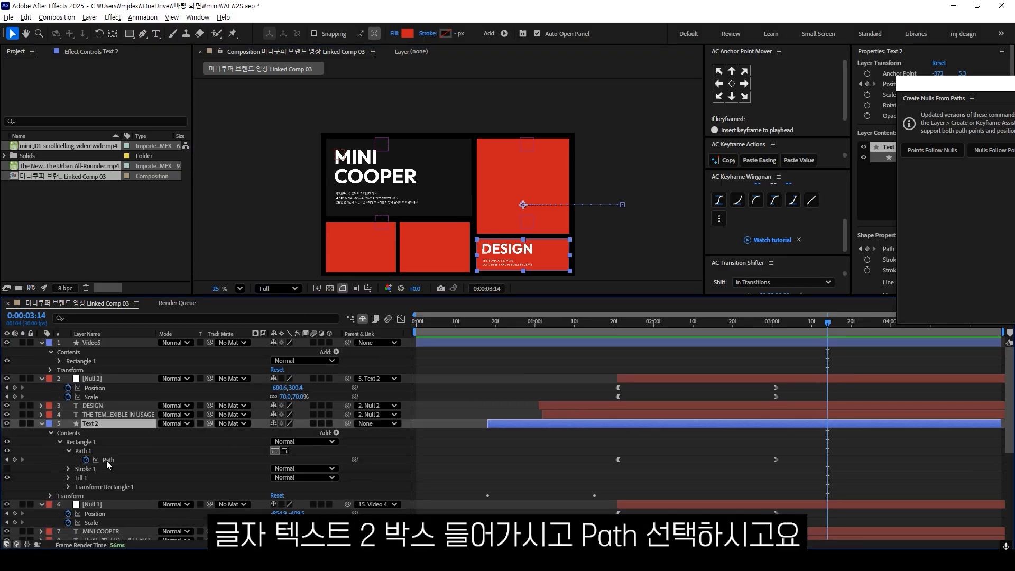
{"action": "left_click", "coordinate": [107, 459]}
{"action": "left_click_drag", "start_coordinate": [1012, 84], "coordinate": [670, 76]}
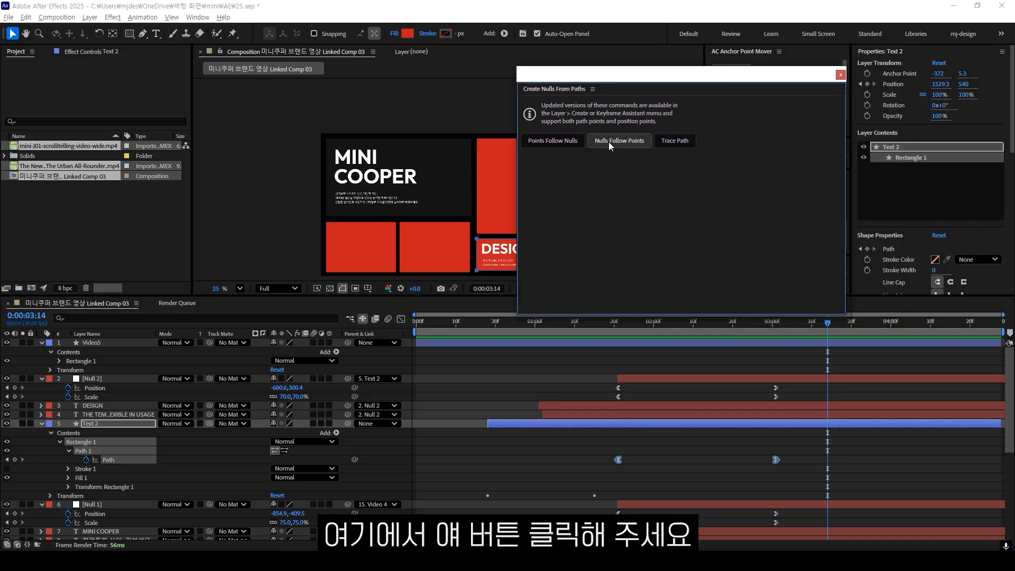
{"action": "left_click", "coordinate": [625, 142]}
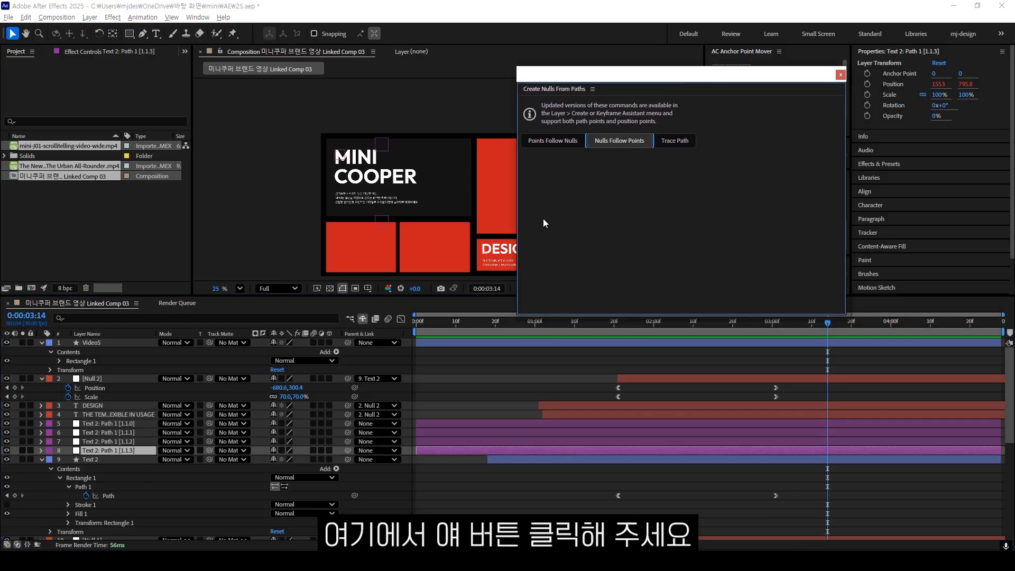
{"action": "left_click", "coordinate": [840, 74]}
- Parent the Video5 layer to the null Text 2: Path 1 [1.1.3] and preview the linked motion from 0:00:01:17
{"action": "left_click_drag", "start_coordinate": [826, 331], "coordinate": [594, 332]}
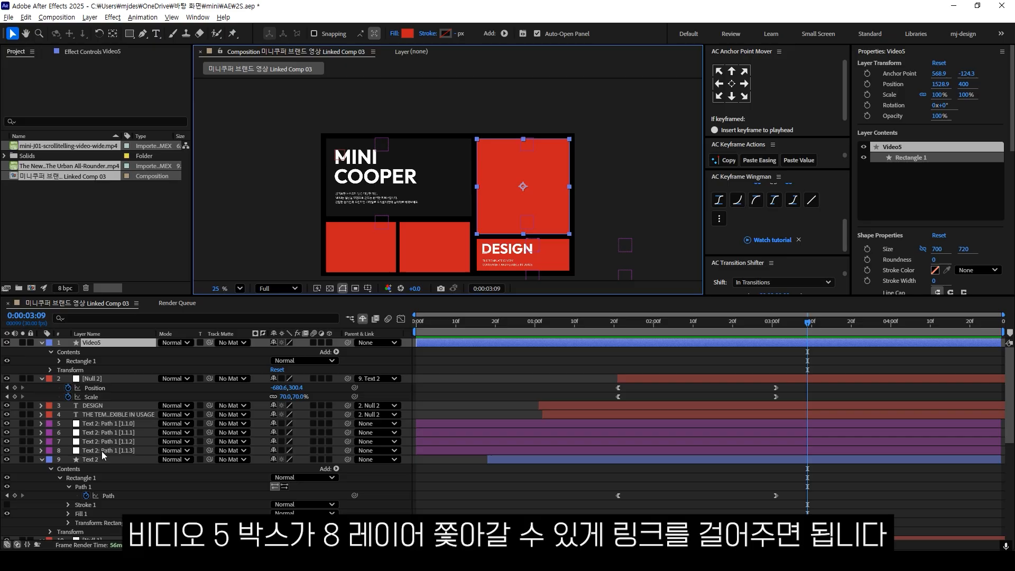
{"action": "left_click", "coordinate": [101, 451]}
{"action": "left_click", "coordinate": [140, 341]}
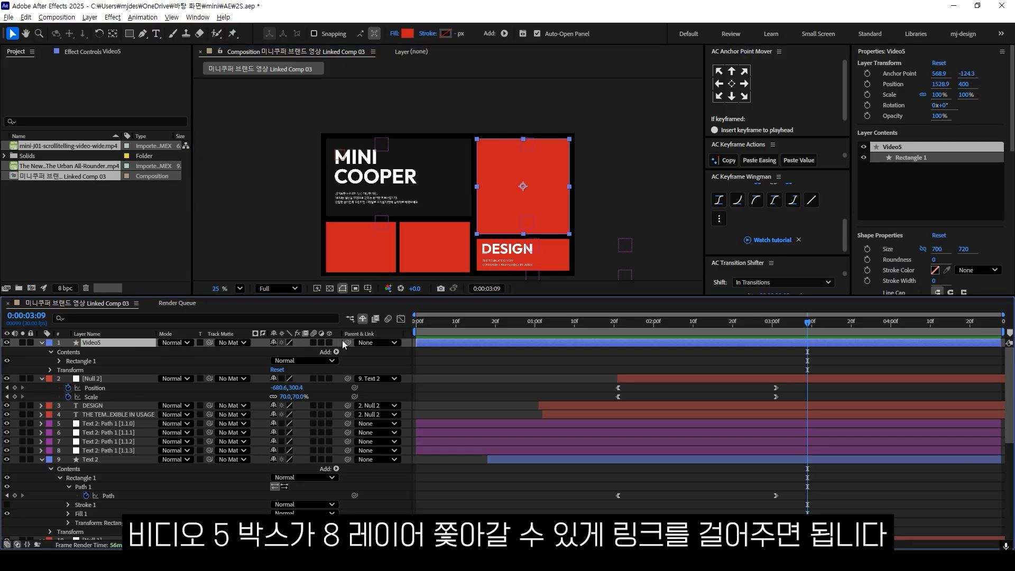
{"action": "left_click_drag", "start_coordinate": [347, 342], "coordinate": [108, 450]}
{"action": "left_click", "coordinate": [603, 332]}
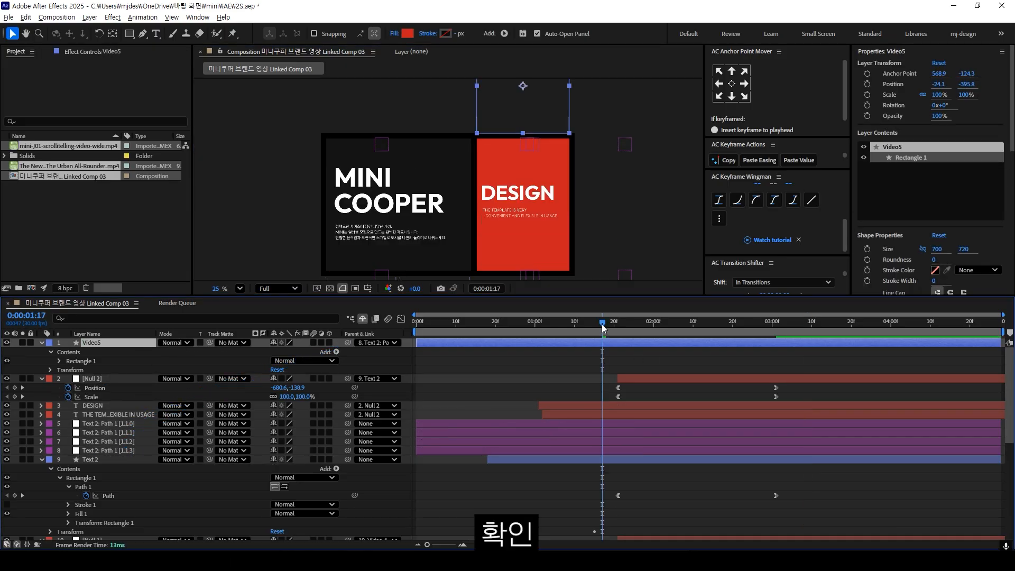
{"action": "key", "text": "space"}
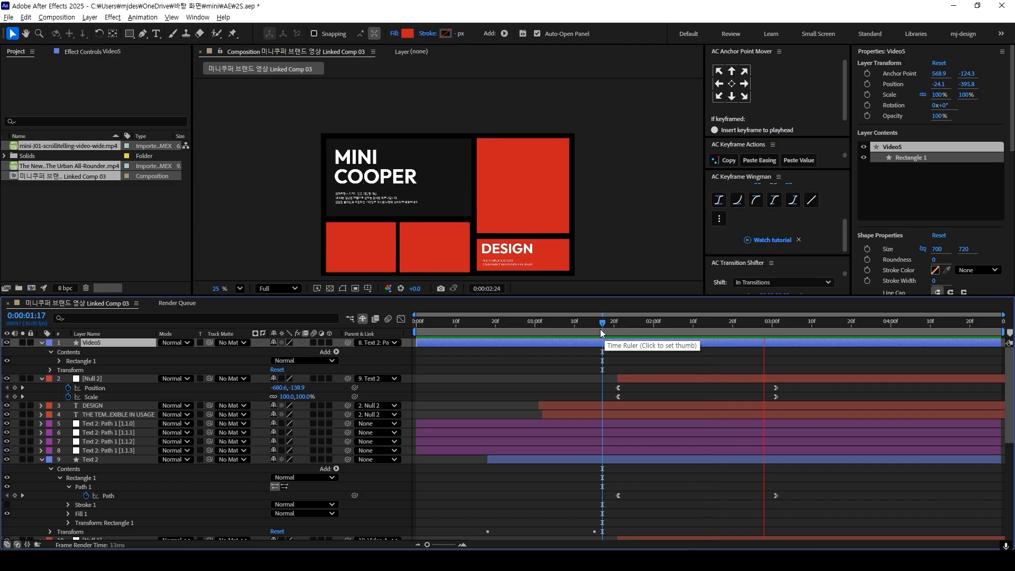
{"action": "key", "text": "space"}
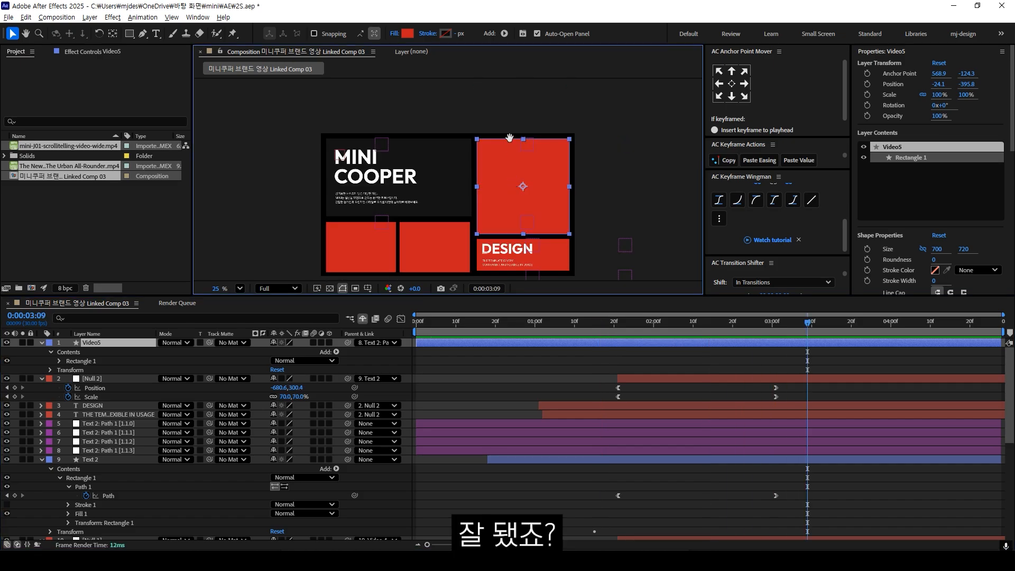
- Import icon.ai as a composition with Layer Size footage dimensions and expand its icon Layers folder
{"action": "left_click_drag", "start_coordinate": [510, 140], "coordinate": [503, 105]}
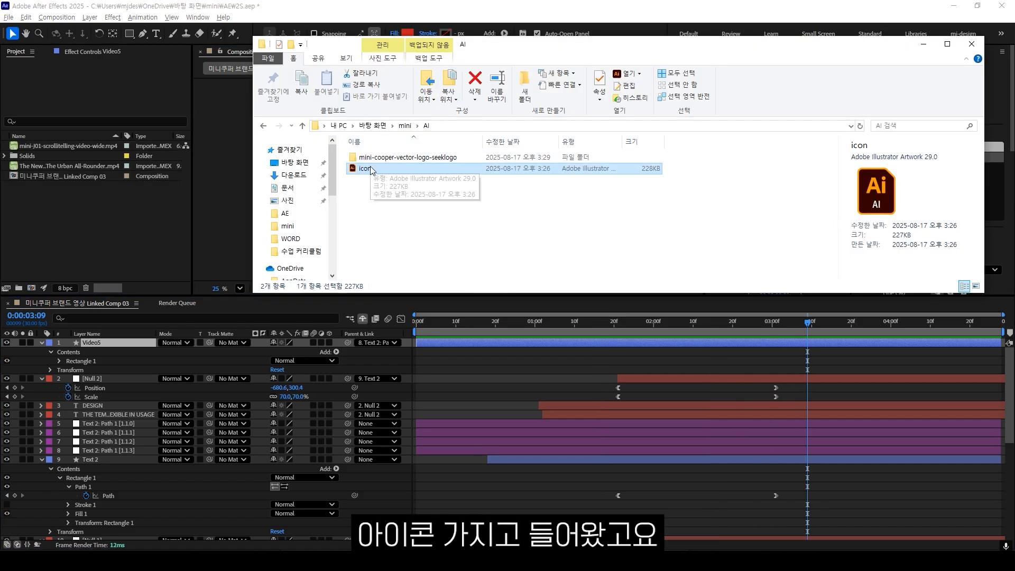
{"action": "left_click_drag", "start_coordinate": [355, 165], "coordinate": [87, 197]}
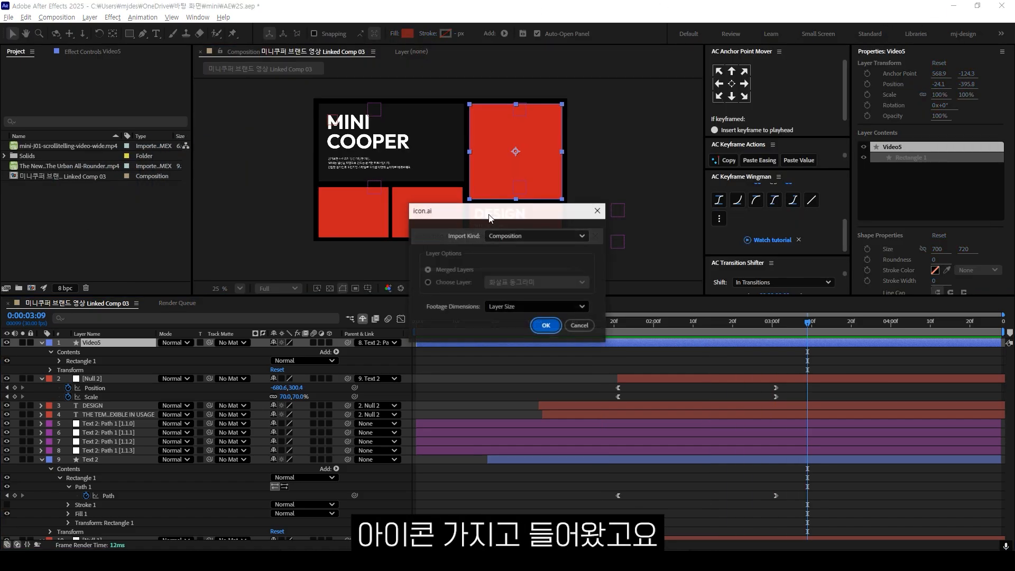
{"action": "left_click", "coordinate": [547, 325]}
{"action": "left_click", "coordinate": [5, 156]}
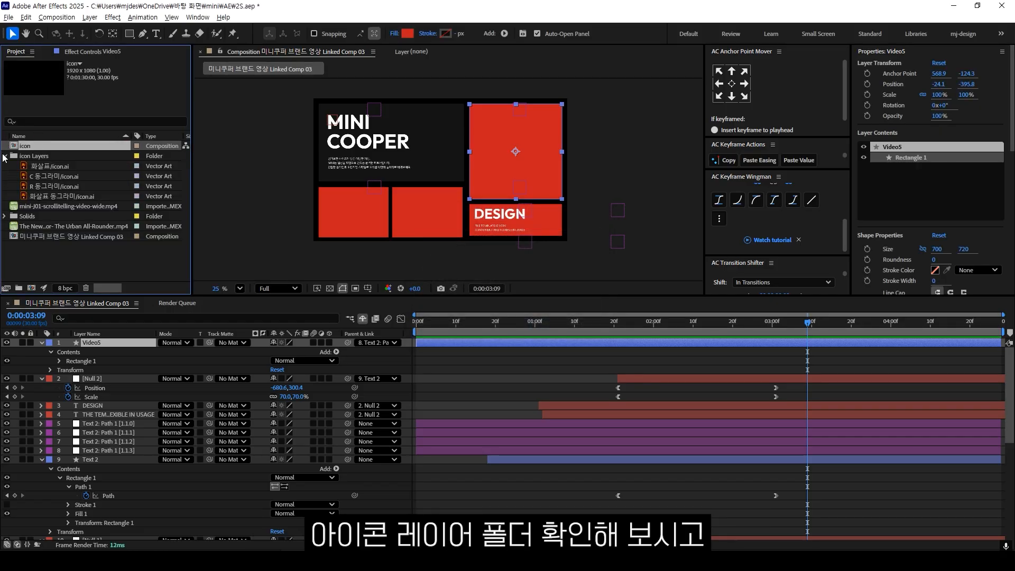
{"action": "left_click", "coordinate": [45, 167]}
- Check the icon placement in the Premiere Pro reference and add the C 동그라미 and 화살표 동그라미 icons to the After Effects composition
{"action": "key", "text": "alt+Tab"}
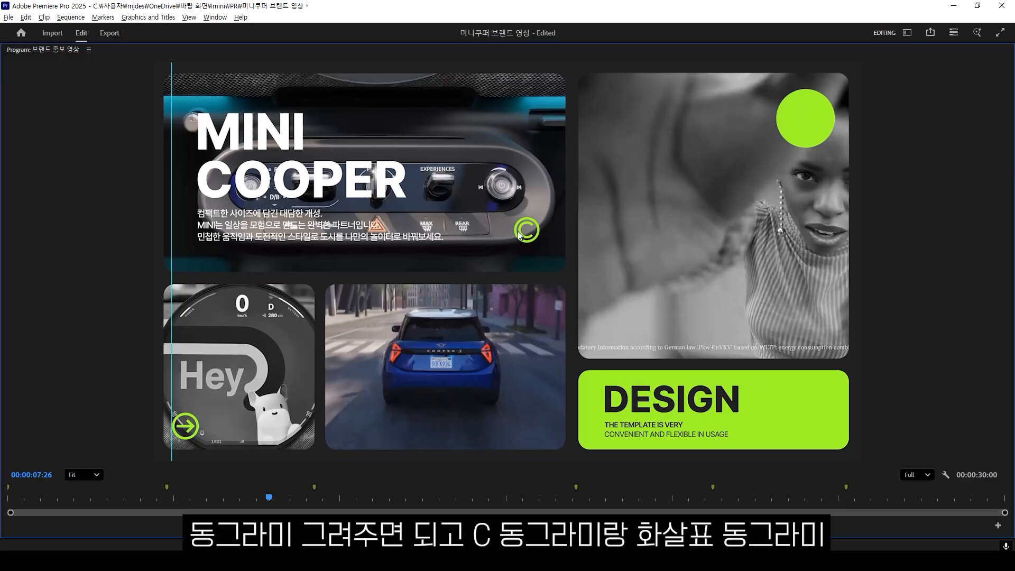
{"action": "left_click", "coordinate": [953, 5]}
{"action": "left_click", "coordinate": [35, 177]}
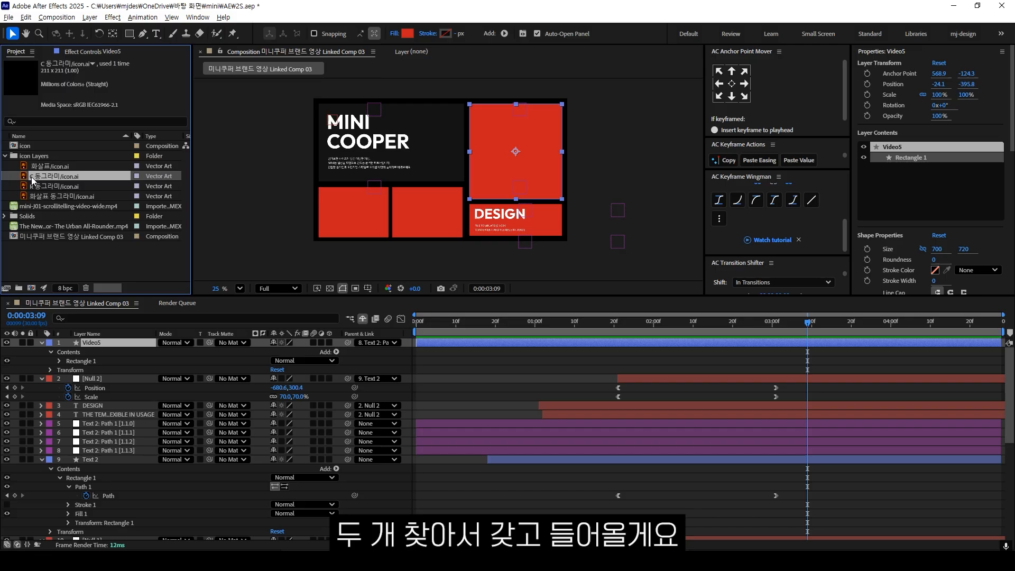
{"action": "left_click_drag", "start_coordinate": [34, 177], "coordinate": [451, 170]}
{"action": "left_click_drag", "start_coordinate": [68, 195], "coordinate": [332, 225]}
- Scale down the arrow-circle icon in the lower-left red box's bottom-left corner and the C icon, to about 58.6%, in the black box's lower-right corner
{"action": "scroll", "coordinate": [332, 225], "scroll_direction": "up", "scroll_amount": 4}
{"action": "scroll", "coordinate": [329, 233], "scroll_direction": "up", "scroll_amount": 1}
{"action": "left_click_drag", "start_coordinate": [365, 171], "coordinate": [349, 191]}
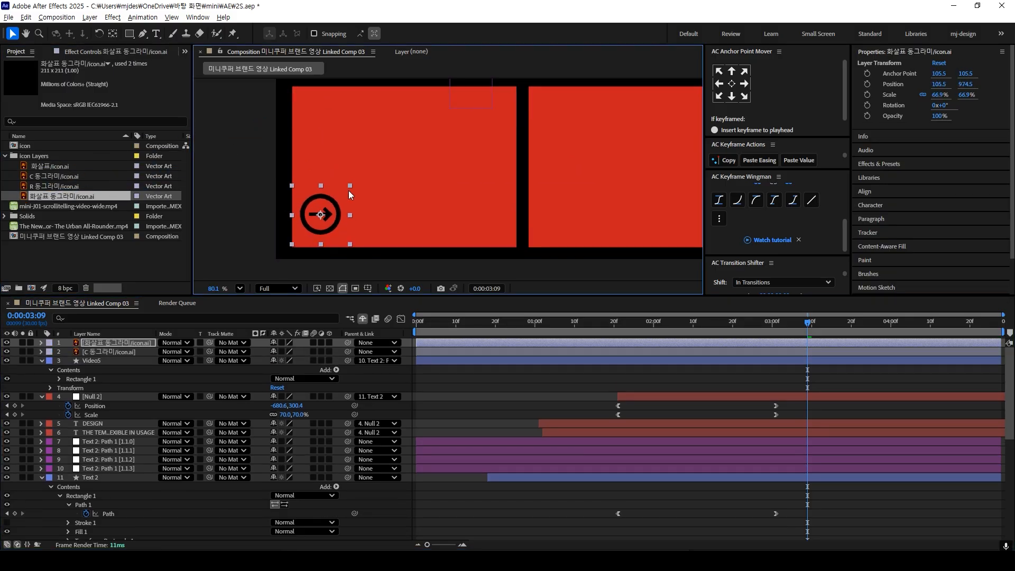
{"action": "scroll", "coordinate": [316, 223], "scroll_direction": "down", "scroll_amount": 3}
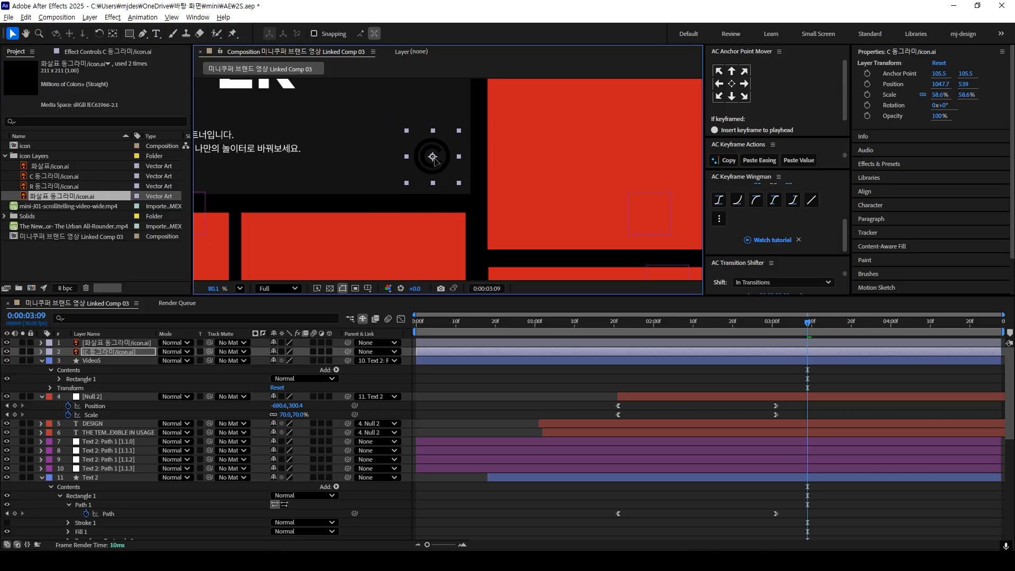
- Set the Roundness of the Video3, Video4 and Video5 red rectangles to 40
{"action": "left_click", "coordinate": [321, 233]}
{"action": "left_click", "coordinate": [397, 234], "text": "shift"}
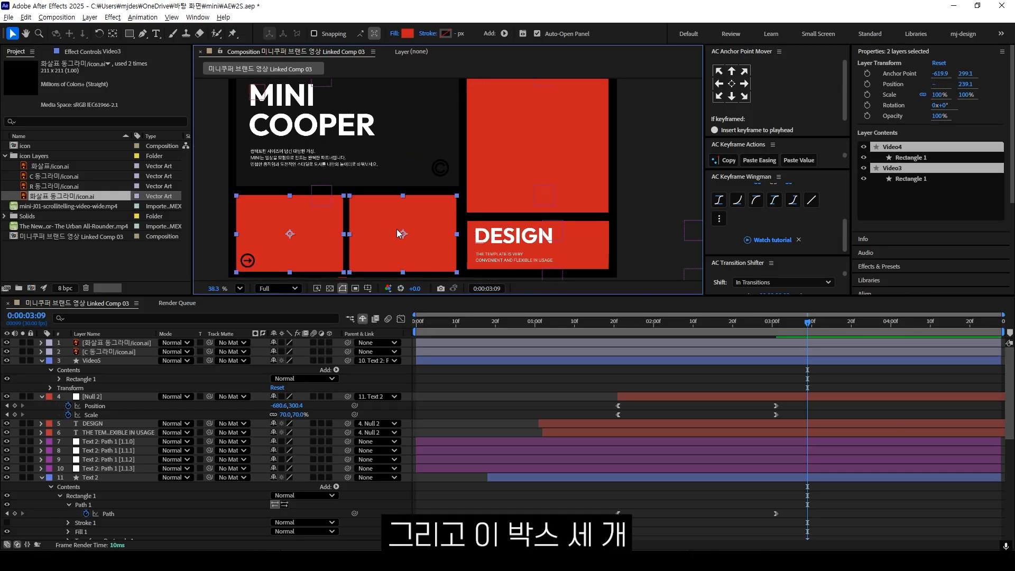
{"action": "left_click", "coordinate": [537, 169], "text": "shift"}
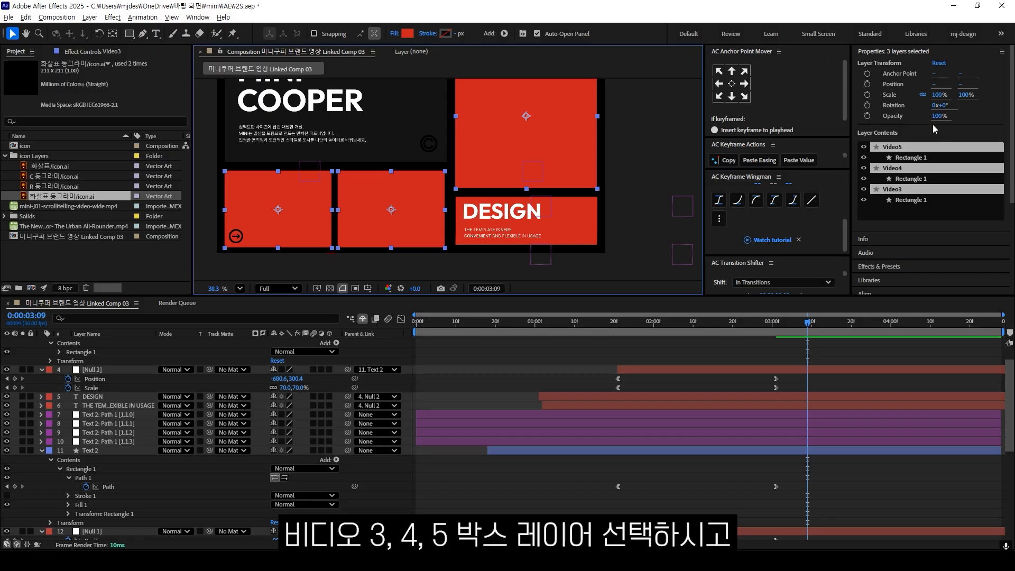
{"action": "left_click", "coordinate": [912, 156]}
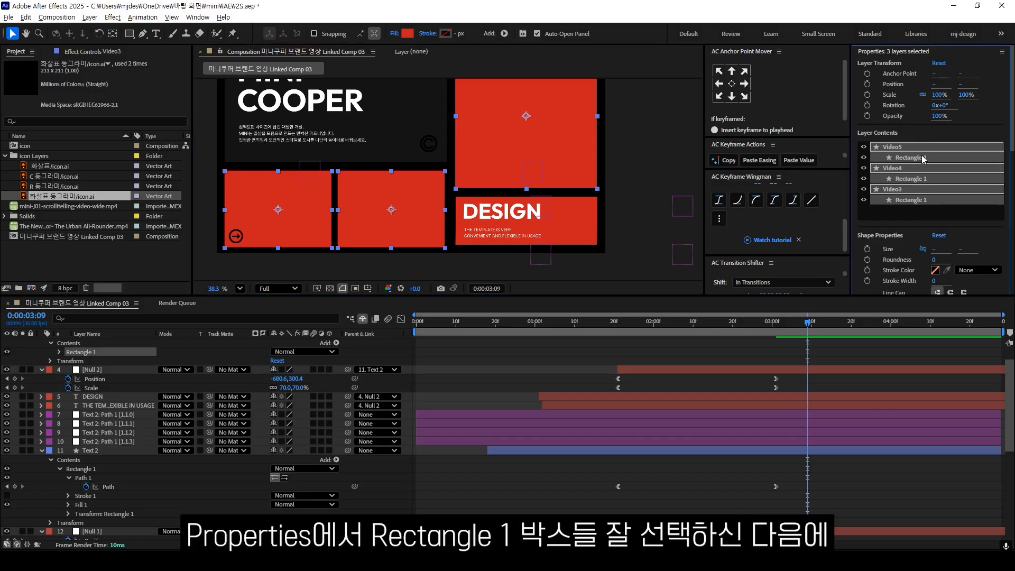
{"action": "left_click", "coordinate": [935, 259]}
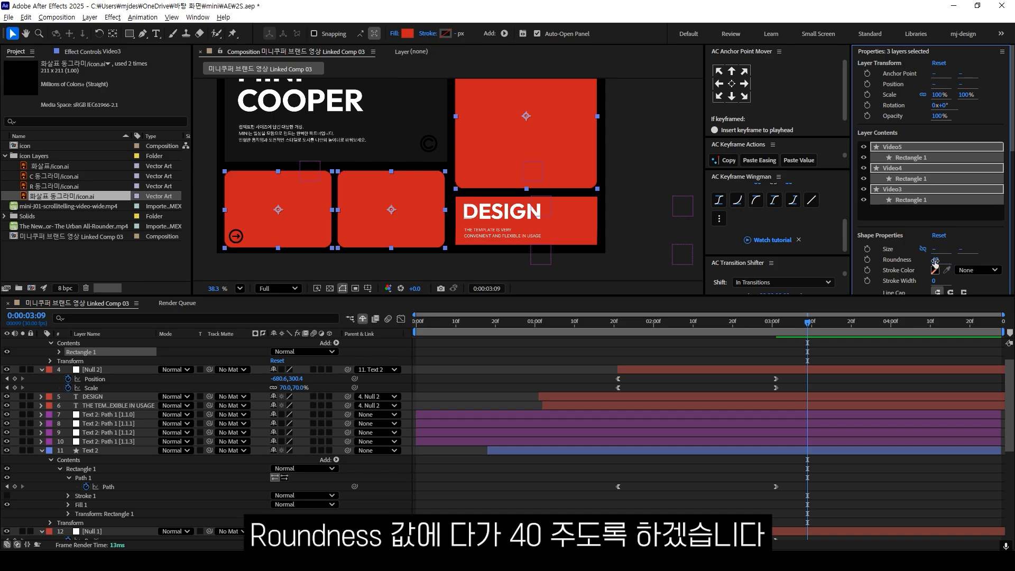
- Examine the shape properties of the Text 2 box and the black Video 4 box for a roundness setting
{"action": "left_click", "coordinate": [589, 224]}
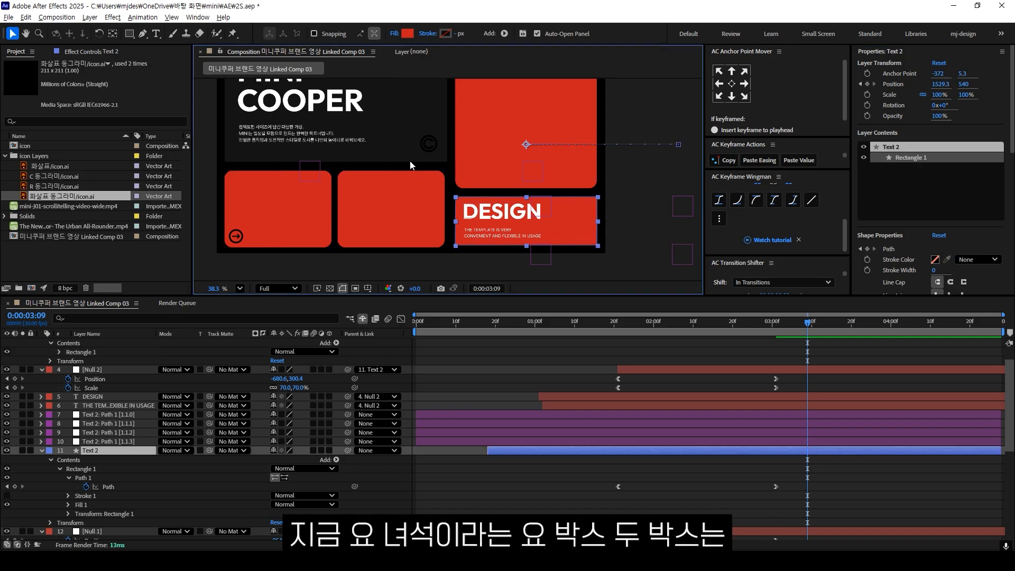
{"action": "left_click", "coordinate": [410, 161], "text": "shift"}
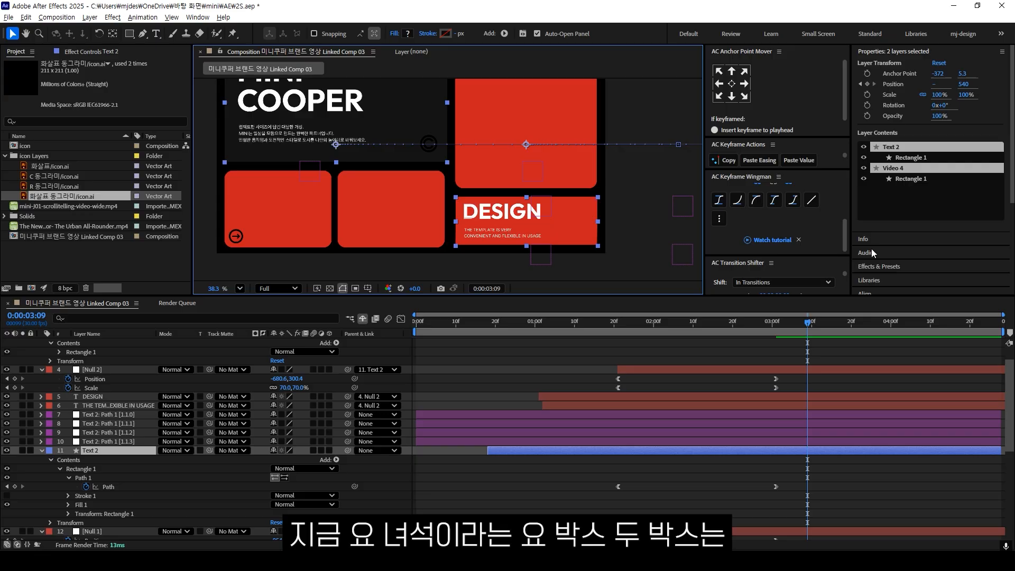
{"action": "left_click", "coordinate": [905, 159]}
{"action": "left_click", "coordinate": [907, 179], "text": "shift"}
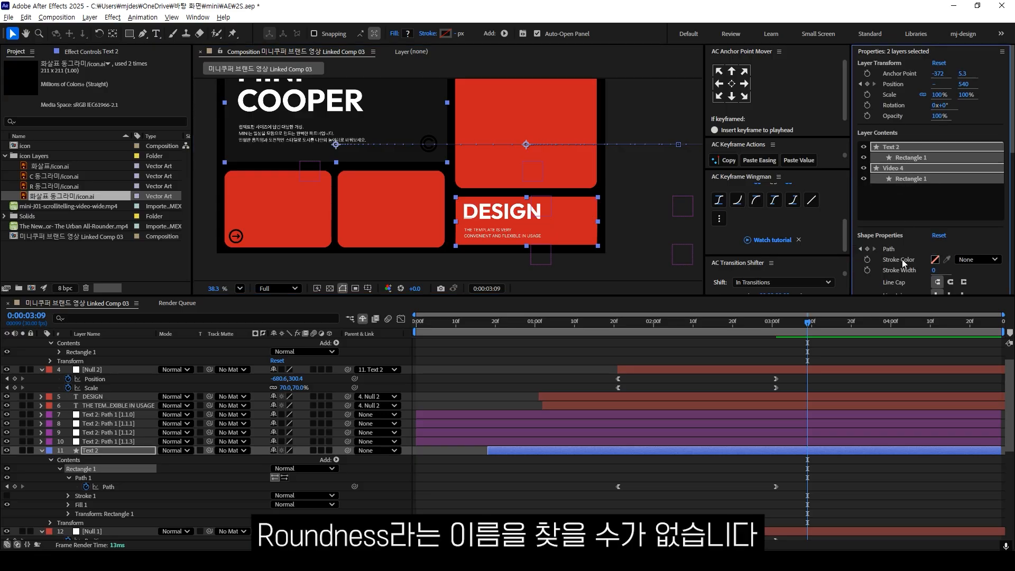
{"action": "scroll", "coordinate": [899, 261], "scroll_direction": "down", "scroll_amount": 3}
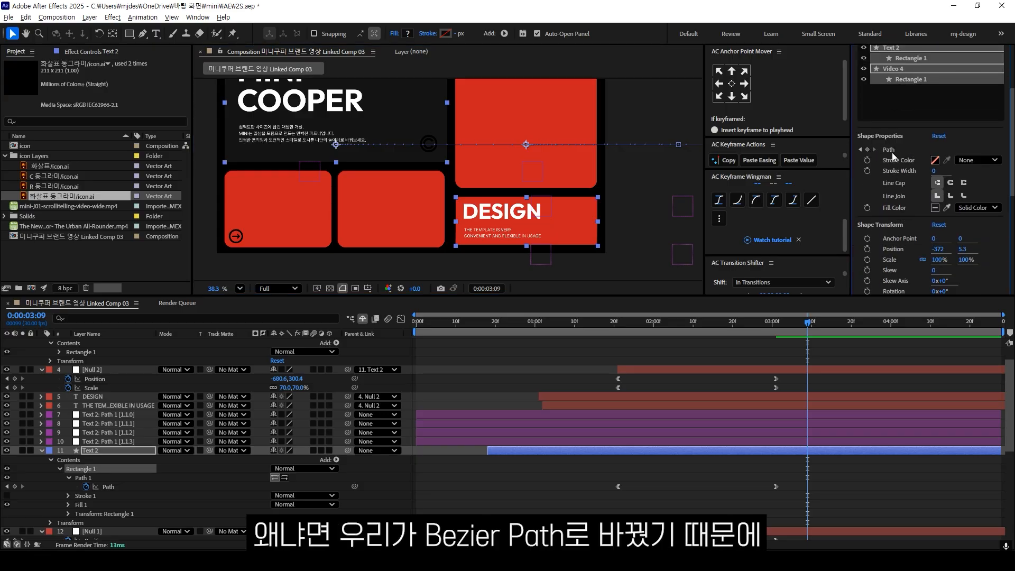
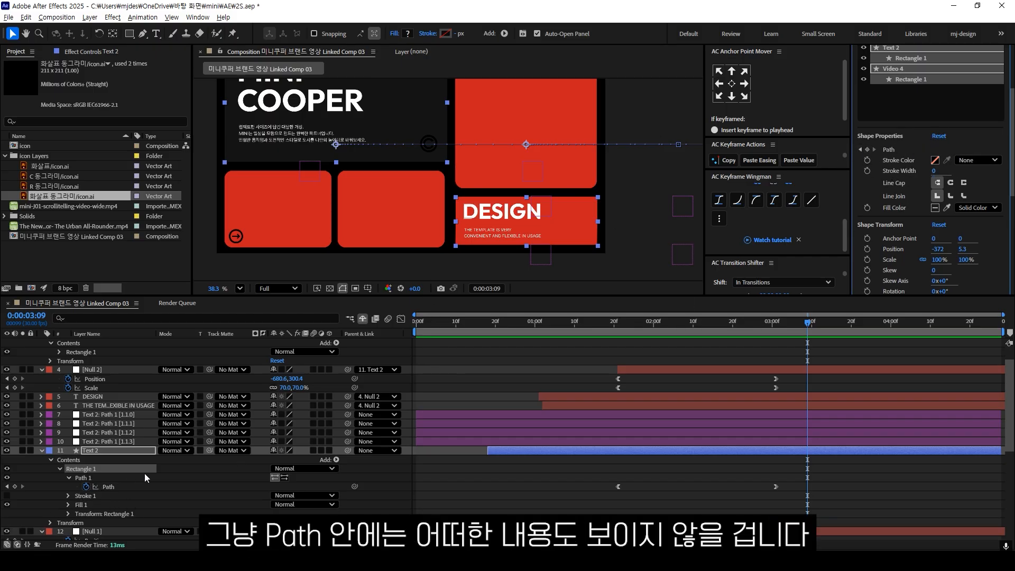
- Add a Round Corners modifier to the contents of the Text 2 shape layer
{"action": "left_click", "coordinate": [179, 464]}
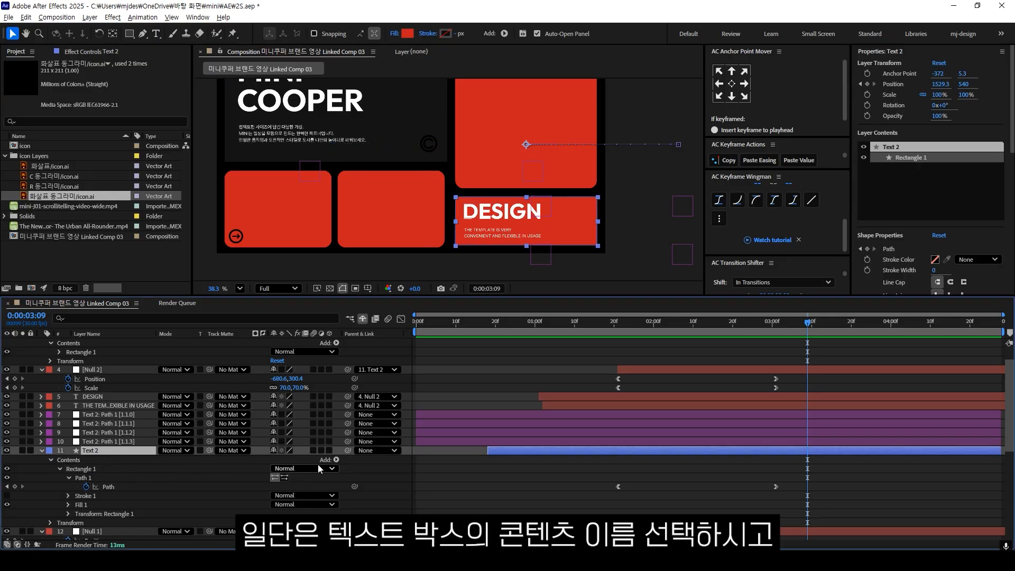
{"action": "left_click", "coordinate": [74, 458]}
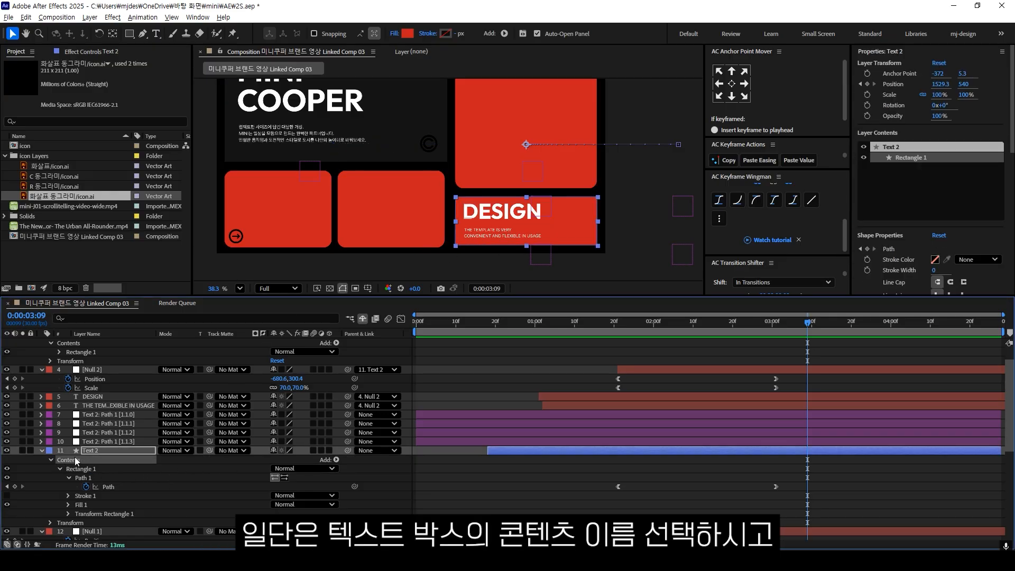
{"action": "left_click", "coordinate": [336, 460]}
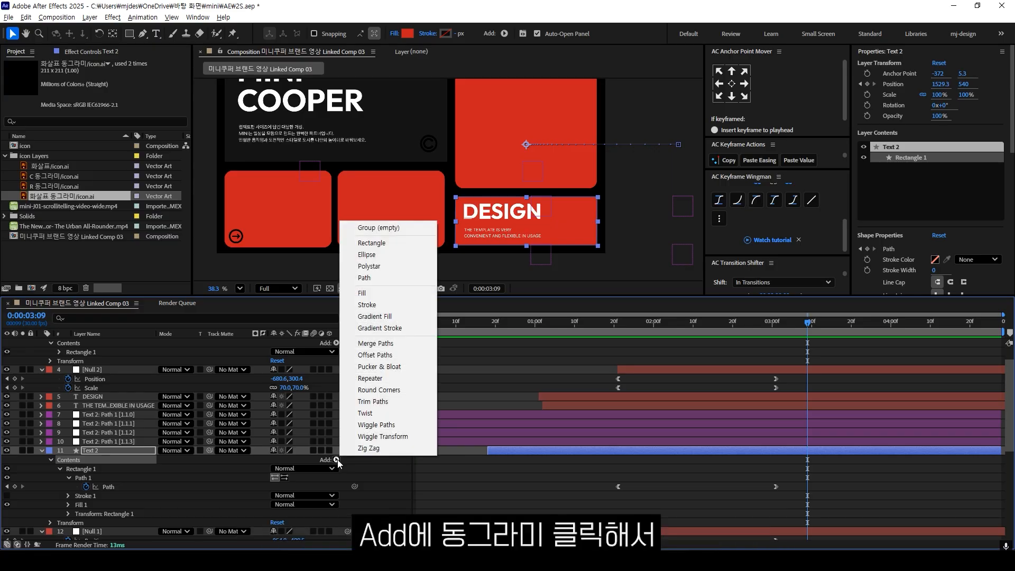
{"action": "left_click", "coordinate": [379, 390]}
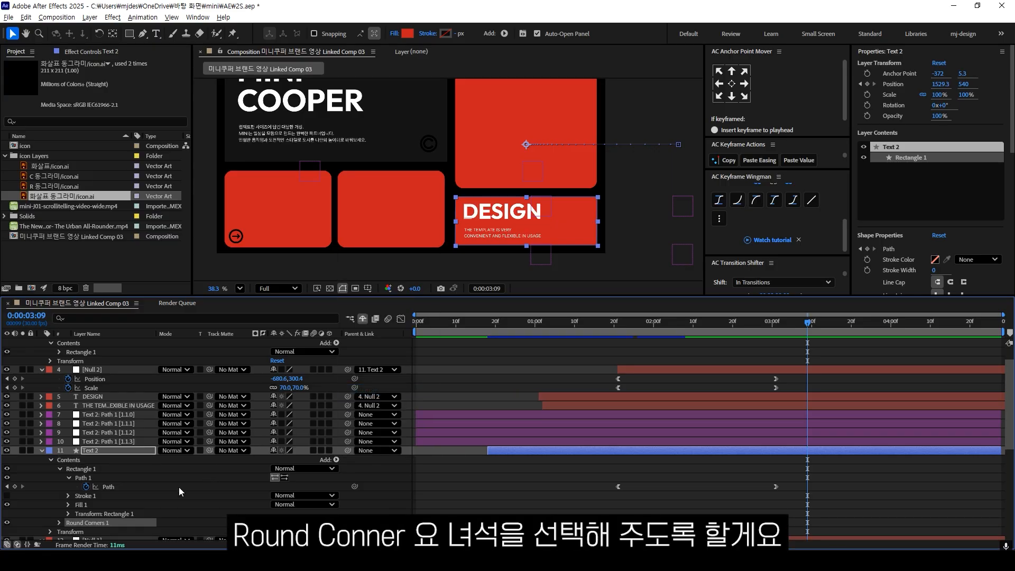
- Set the Round Corners radius of the Text 2 box to 40 and inspect its corners up close
{"action": "scroll", "coordinate": [176, 489], "scroll_direction": "down", "scroll_amount": 3}
{"action": "left_click", "coordinate": [59, 469]}
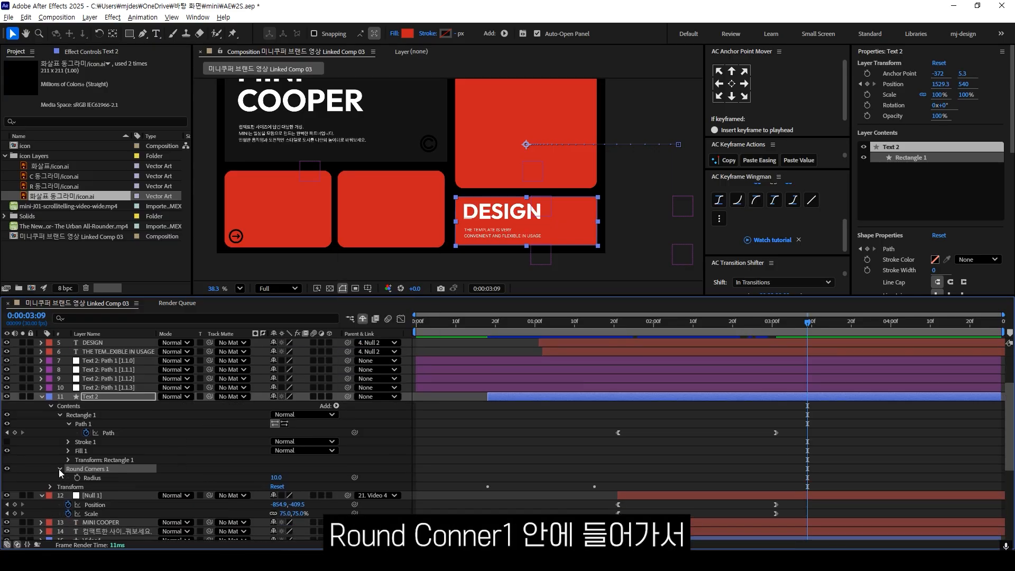
{"action": "left_click", "coordinate": [275, 477]}
{"action": "type", "text": "4"}
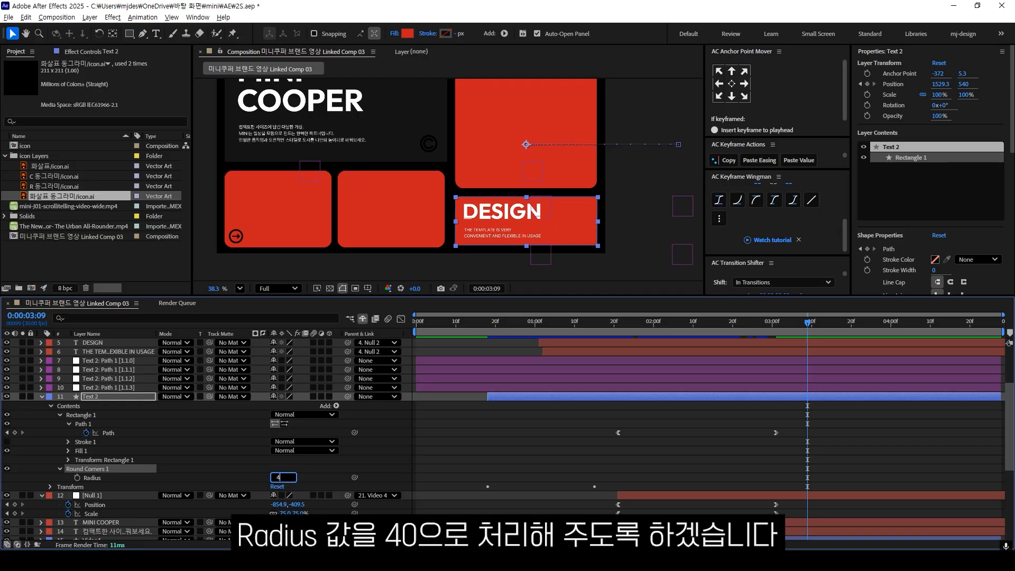
{"action": "type", "text": "0"}
{"action": "key", "text": "Return"}
{"action": "left_click", "coordinate": [635, 233]}
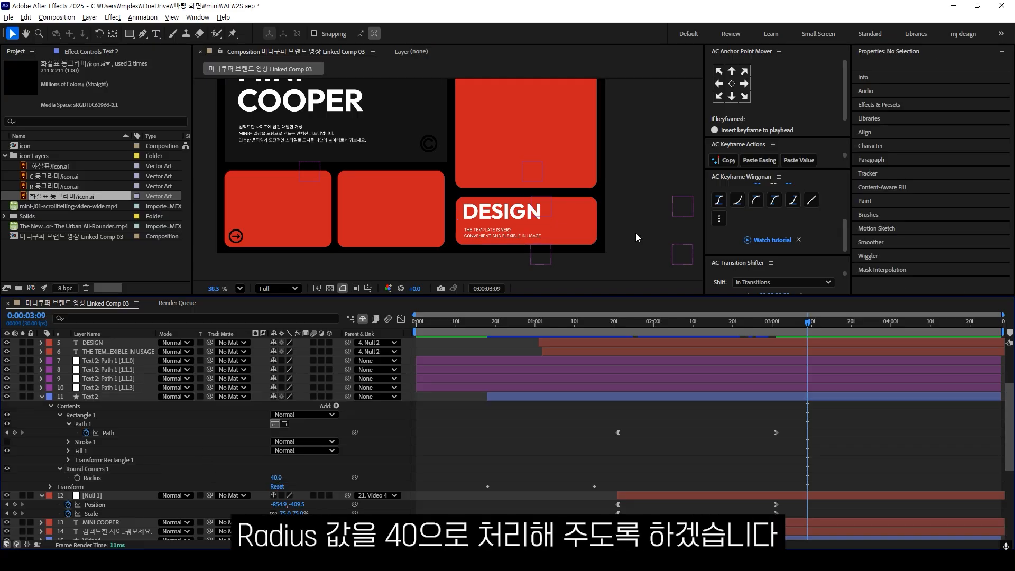
{"action": "scroll", "coordinate": [615, 222], "scroll_direction": "up", "scroll_amount": 5}
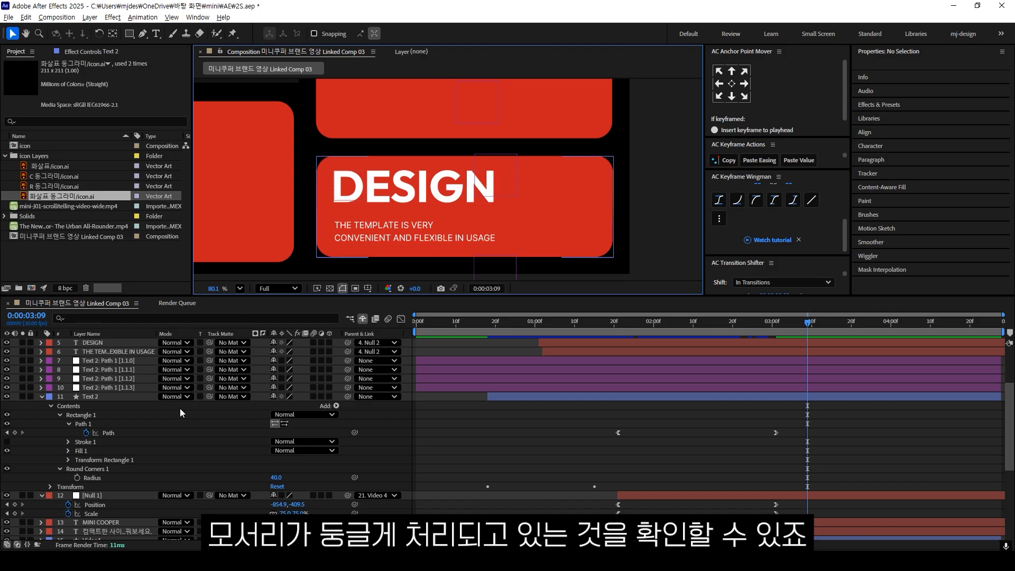
- Copy the Round Corners modifier from the Text 2 layer to the black Video 4 box layer
{"action": "left_click", "coordinate": [98, 470]}
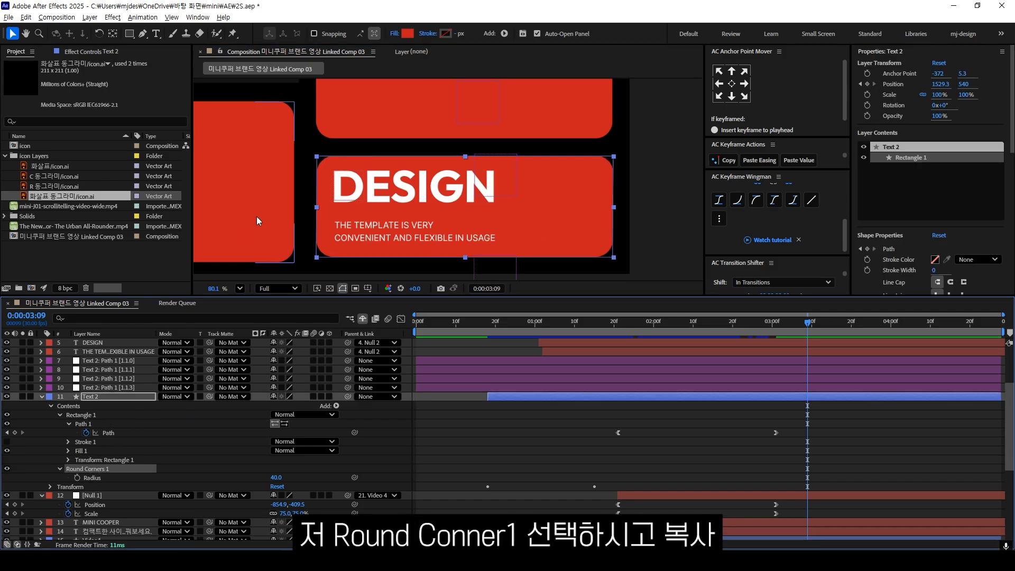
{"action": "left_click", "coordinate": [391, 166]}
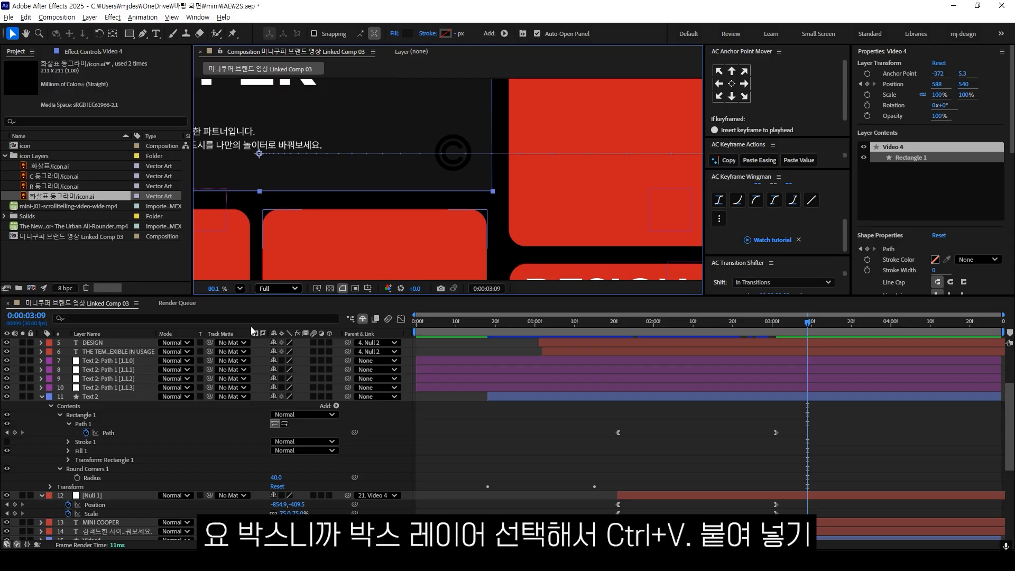
{"action": "scroll", "coordinate": [144, 361], "scroll_direction": "up", "scroll_amount": 3}
{"action": "scroll", "coordinate": [127, 398], "scroll_direction": "down", "scroll_amount": 4}
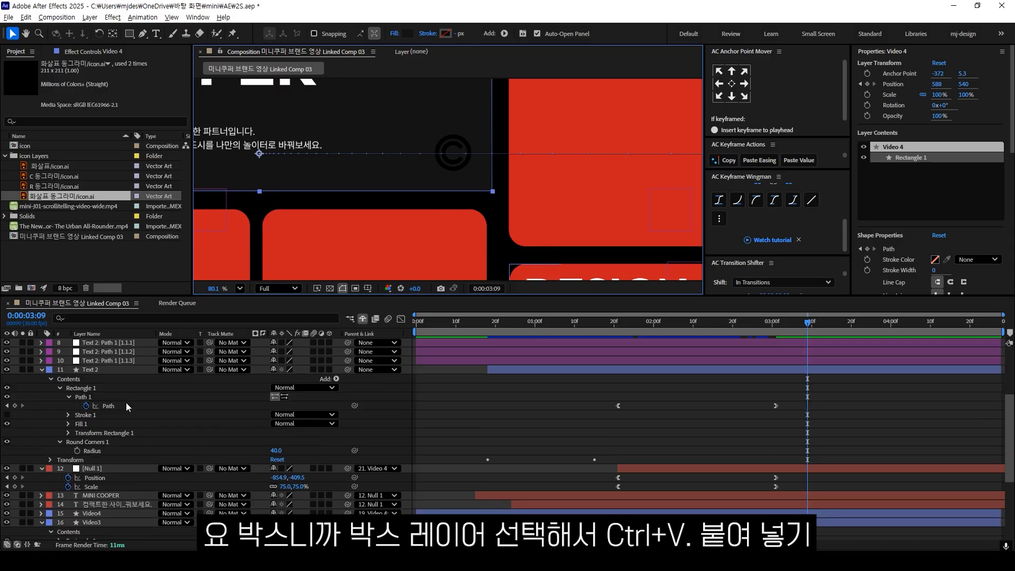
{"action": "scroll", "coordinate": [126, 402], "scroll_direction": "down", "scroll_amount": 5}
{"action": "key", "text": "ctrl+v"}
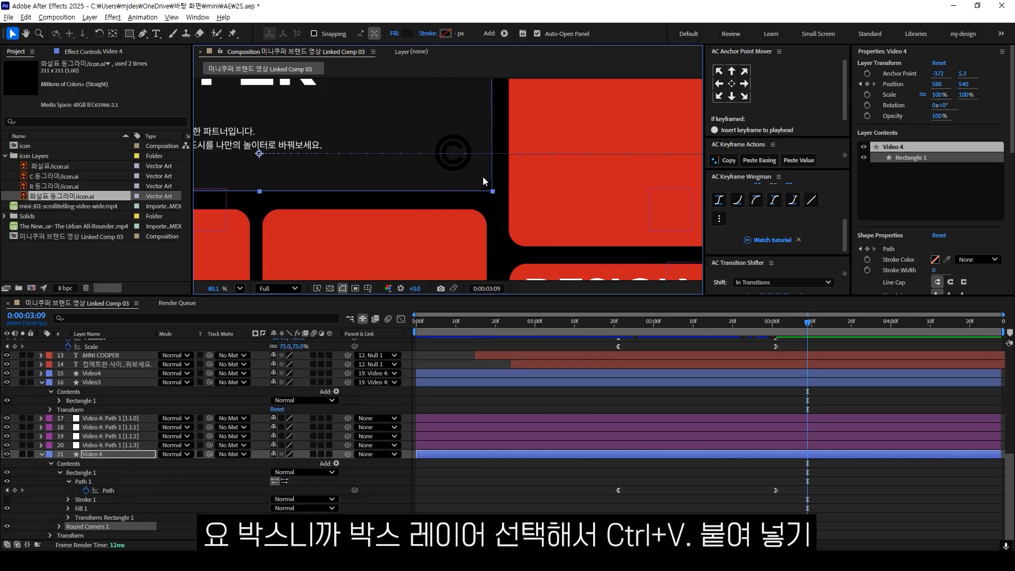
{"action": "left_click", "coordinate": [499, 217]}
{"action": "scroll", "coordinate": [476, 196], "scroll_direction": "down", "scroll_amount": 3}
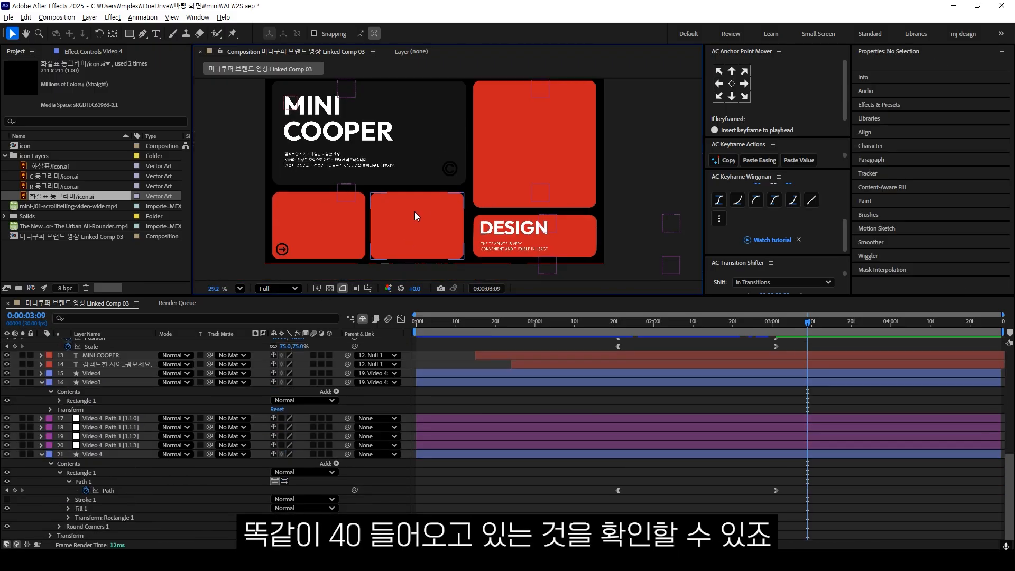
- Place the 화살표 동그라미/icon.ai layer directly above Video3 and parent it to Video3
{"action": "left_click", "coordinate": [281, 249]}
{"action": "scroll", "coordinate": [282, 249], "scroll_direction": "up", "scroll_amount": 4}
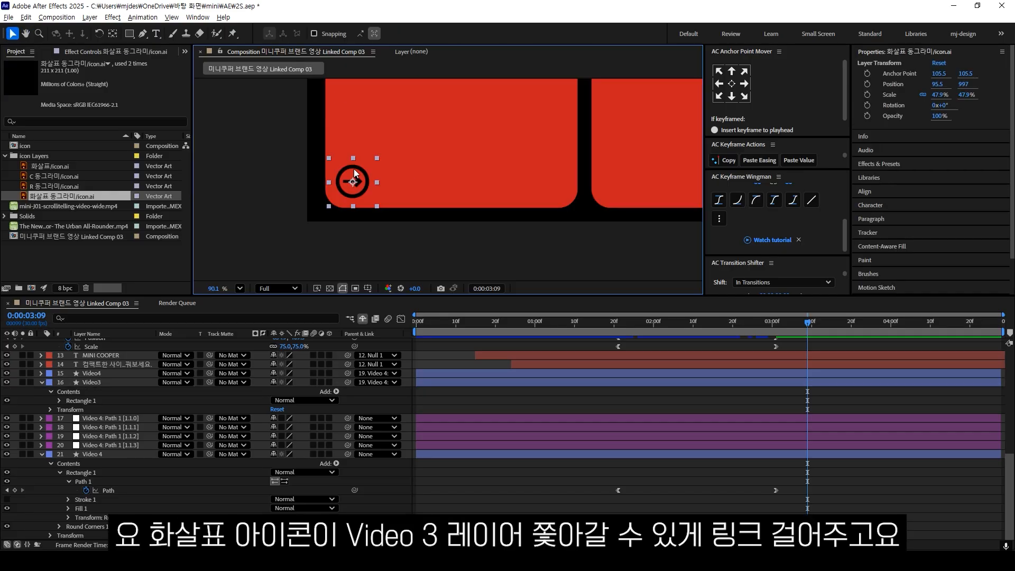
{"action": "left_click", "coordinate": [85, 381], "text": "ctrl"}
{"action": "key", "text": "ctrl+["}
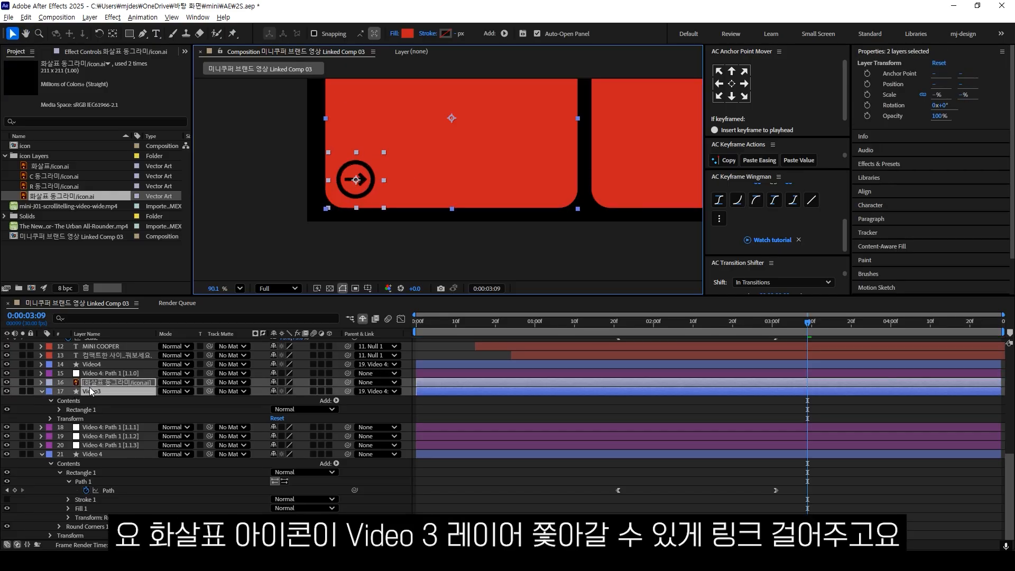
{"action": "key", "text": "ctrl+]"}
{"action": "left_click_drag", "start_coordinate": [341, 372], "coordinate": [110, 383]}
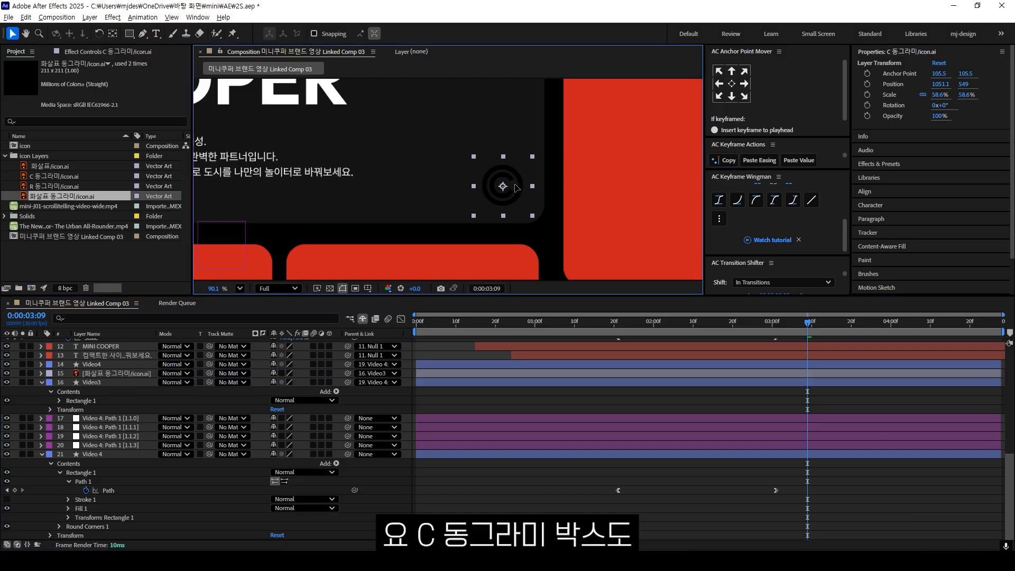
- Place the C 동그라미/icon.ai layer directly above the Video 4 layer and parent it to Video 4
{"action": "left_click", "coordinate": [92, 453], "text": "ctrl"}
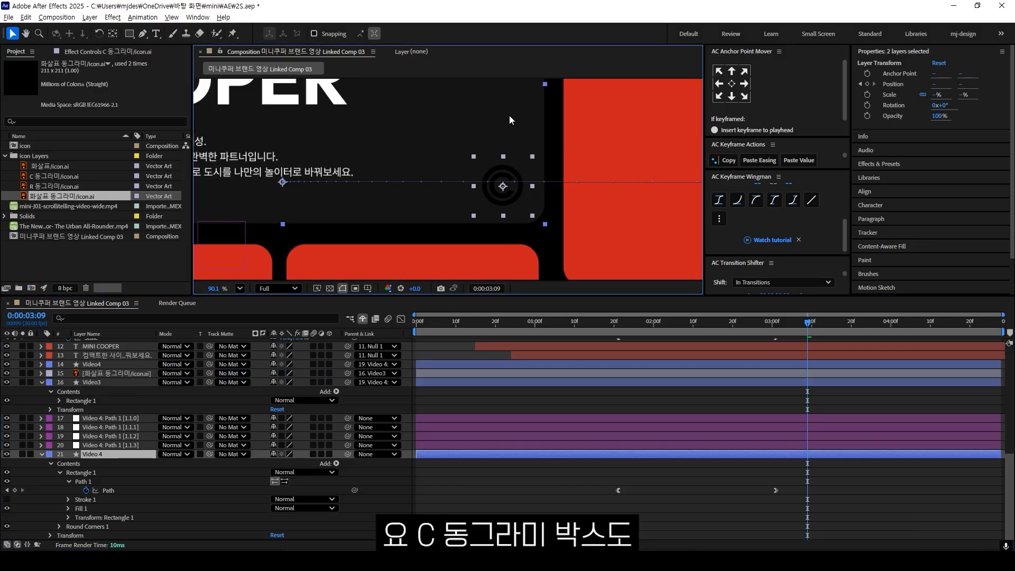
{"action": "key", "text": "ctrl+["}
{"action": "left_click", "coordinate": [122, 439]}
{"action": "left_click", "coordinate": [122, 445]}
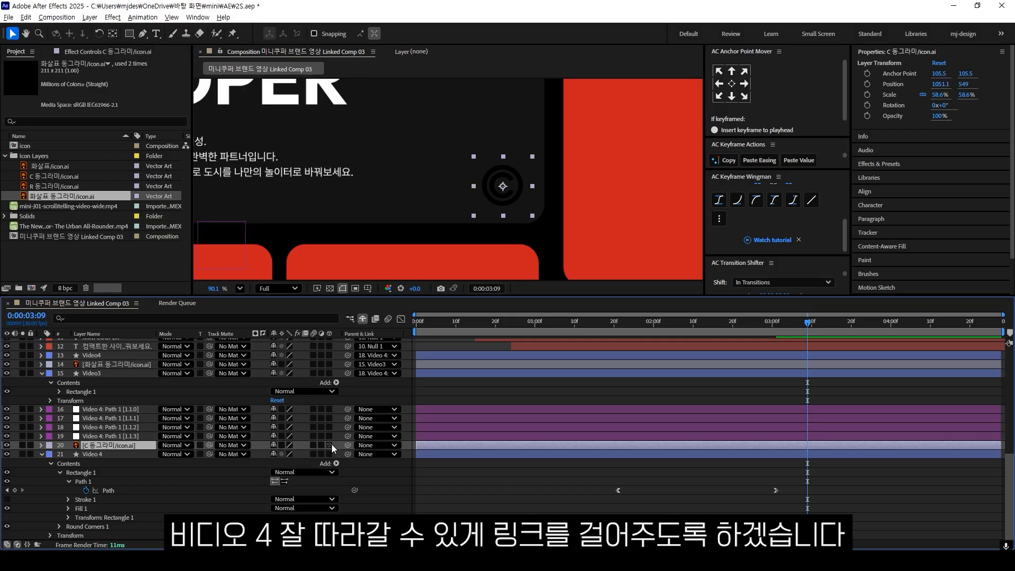
{"action": "left_click_drag", "start_coordinate": [347, 445], "coordinate": [90, 455]}
{"action": "left_click", "coordinate": [90, 455]}
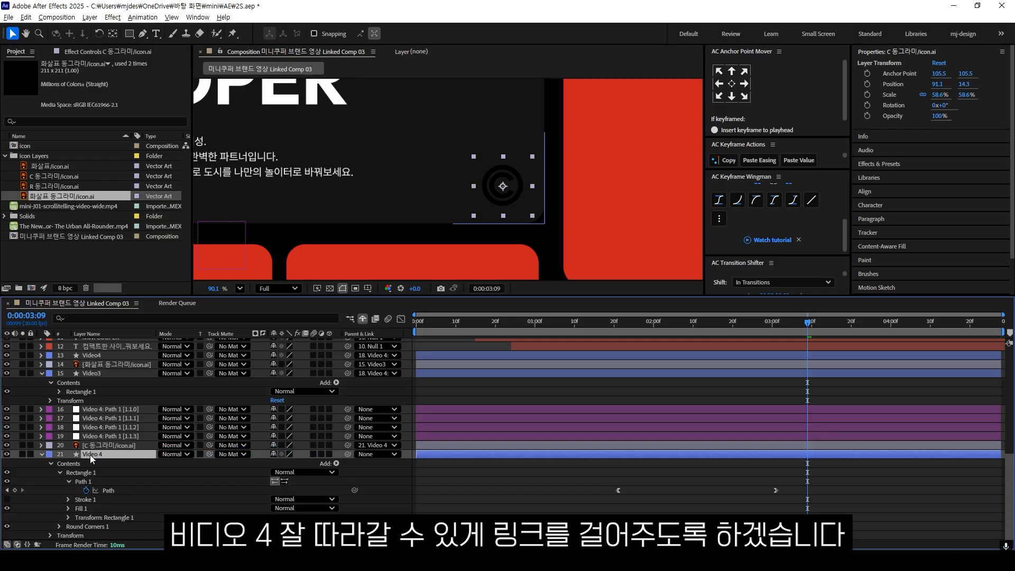
{"action": "scroll", "coordinate": [404, 193], "scroll_direction": "down", "scroll_amount": 2}
{"action": "left_click", "coordinate": [547, 159]}
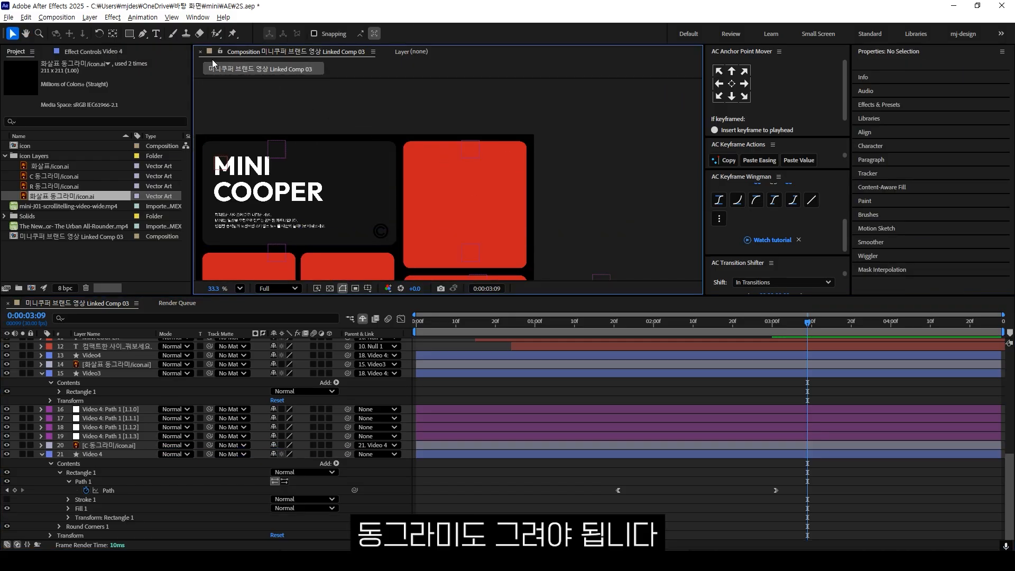
- Draw a circle about 69 px wide in the upper-right corner of the Video5 box and fill it with pink FF7C7C
{"action": "left_click_drag", "start_coordinate": [129, 33], "coordinate": [169, 69]}
{"action": "scroll", "coordinate": [512, 153], "scroll_direction": "up", "scroll_amount": 4}
{"action": "mouse_move", "coordinate": [527, 150]}
{"action": "left_mouse_down"}
{"action": "mouse_move", "coordinate": [498, 179]}
{"action": "mouse_move", "coordinate": [517, 158]}
{"action": "left_mouse_up"}
{"action": "key", "text": "v"}
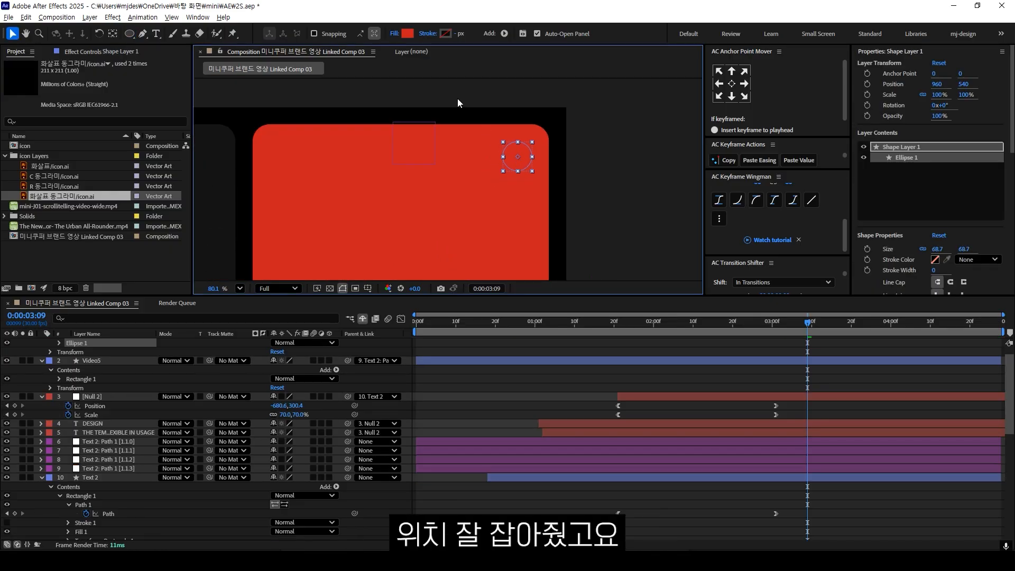
{"action": "left_click", "coordinate": [407, 33]}
{"action": "left_click", "coordinate": [465, 221]}
{"action": "left_click", "coordinate": [611, 217]}
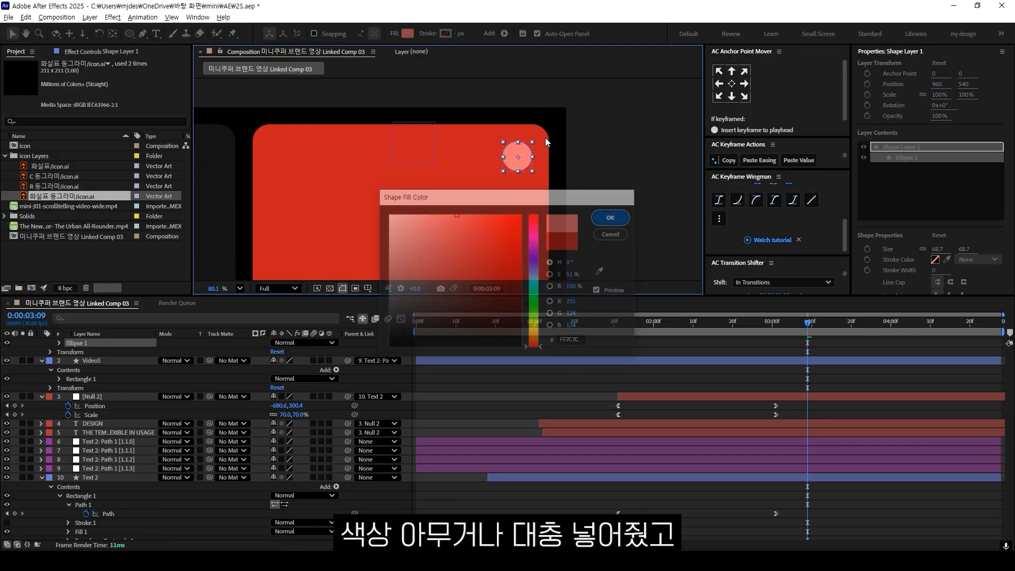
- Nudge the circle closer to the box corner with its anchor point centred, and parent its layer to Video5
{"action": "left_click_drag", "start_coordinate": [519, 158], "coordinate": [522, 153]}
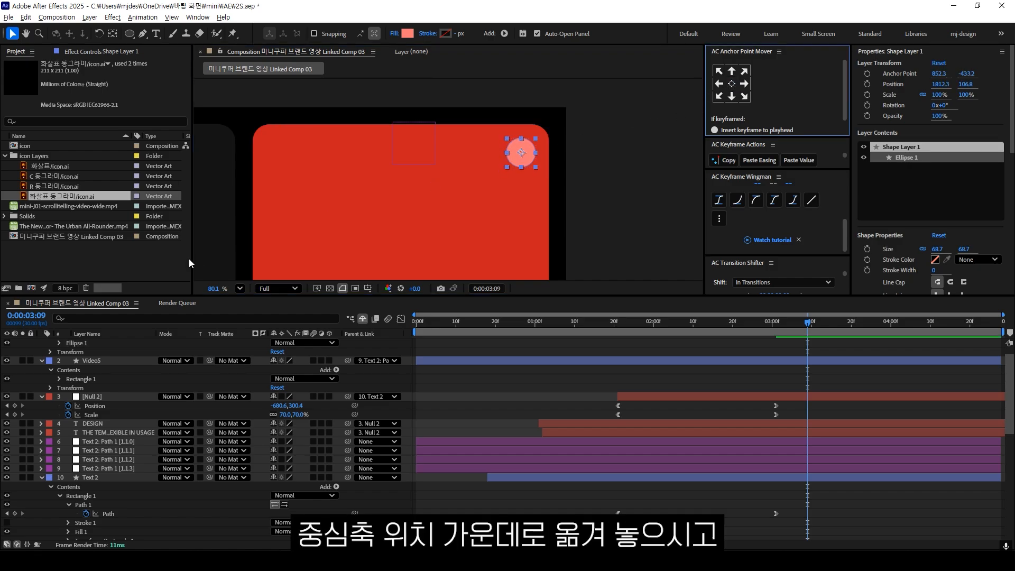
{"action": "left_click", "coordinate": [452, 211], "text": "shift"}
{"action": "scroll", "coordinate": [177, 369], "scroll_direction": "up", "scroll_amount": 1}
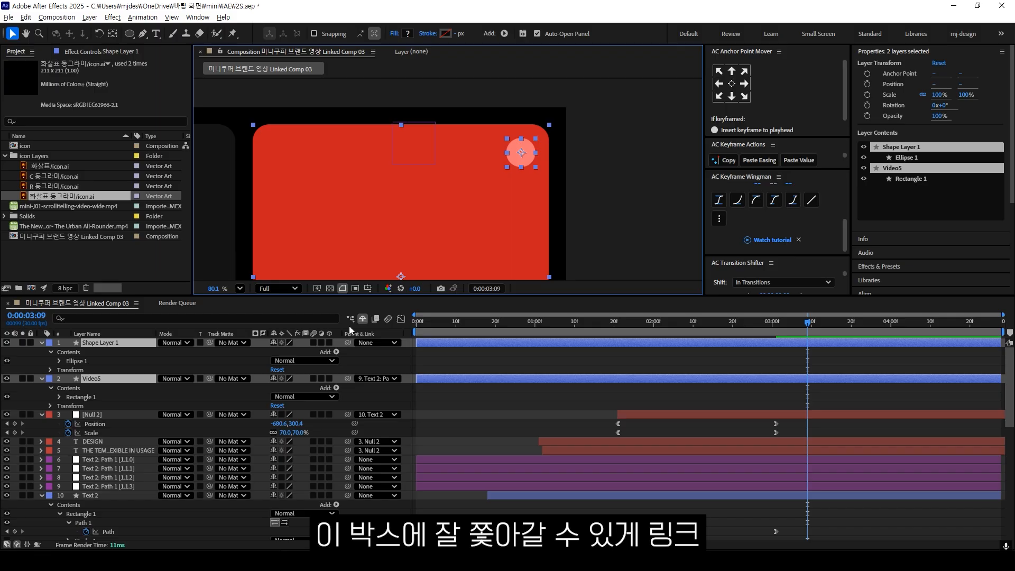
{"action": "left_click_drag", "start_coordinate": [350, 344], "coordinate": [157, 360]}
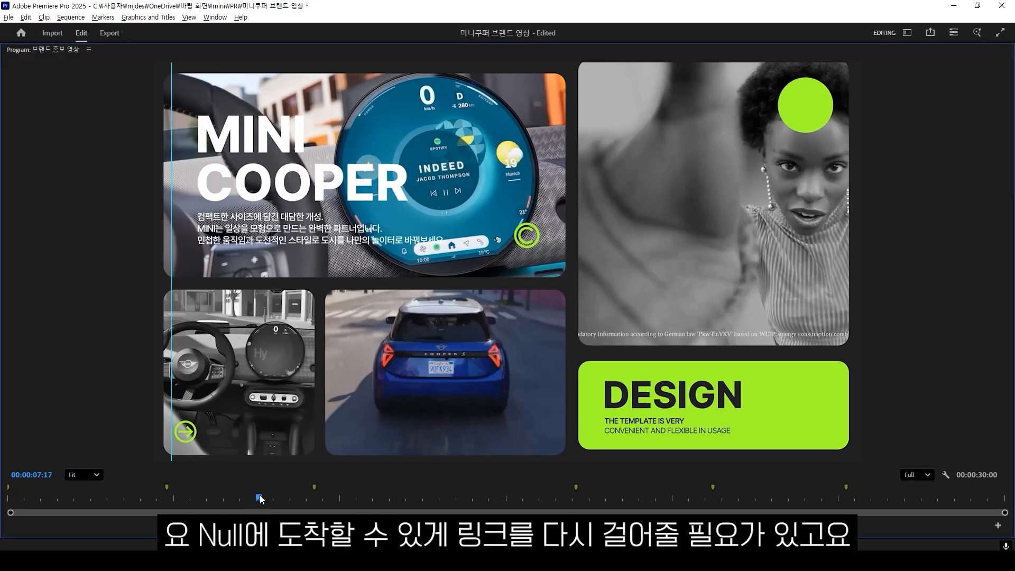
- Switch to Premiere Pro and examine when the icons appear in the finished brand video
{"action": "left_click_drag", "start_coordinate": [259, 498], "coordinate": [249, 502]}
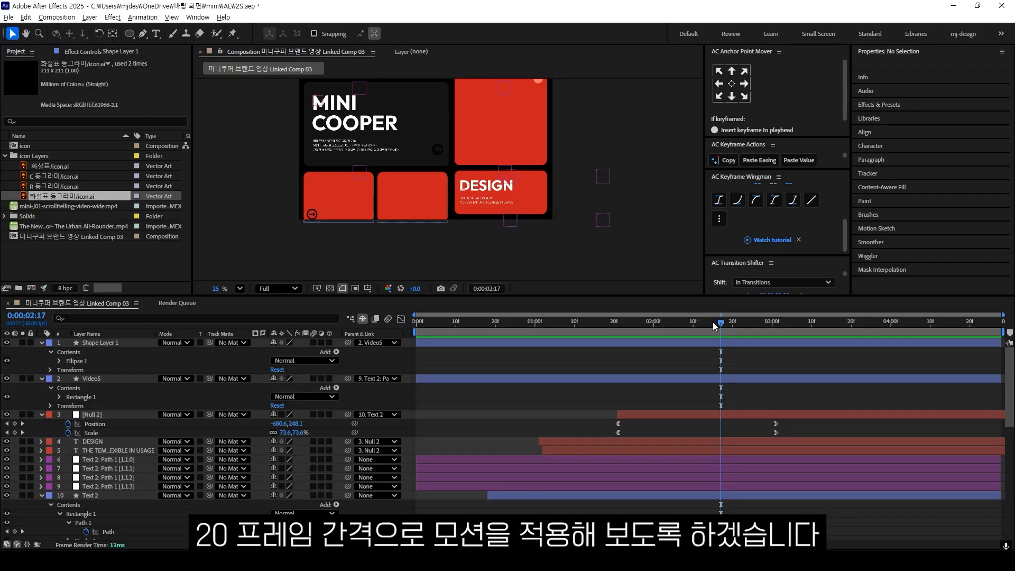
- Make the 화살표 동그라미/icon.ai layer start at 0:00:02:16
{"action": "left_click", "coordinate": [316, 215]}
{"action": "key", "text": "Page_Up"}
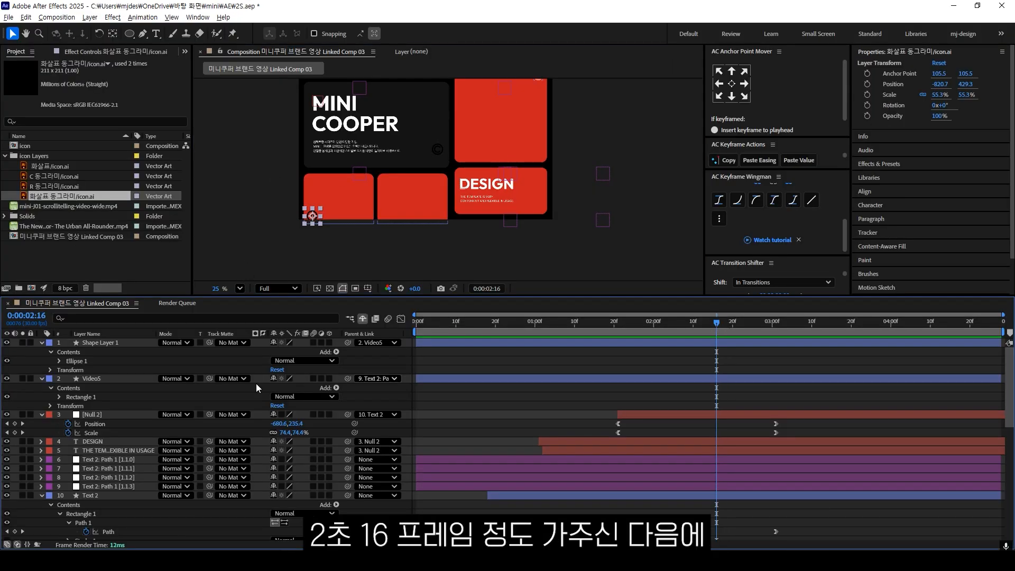
{"action": "scroll", "coordinate": [110, 404], "scroll_direction": "down", "scroll_amount": 10}
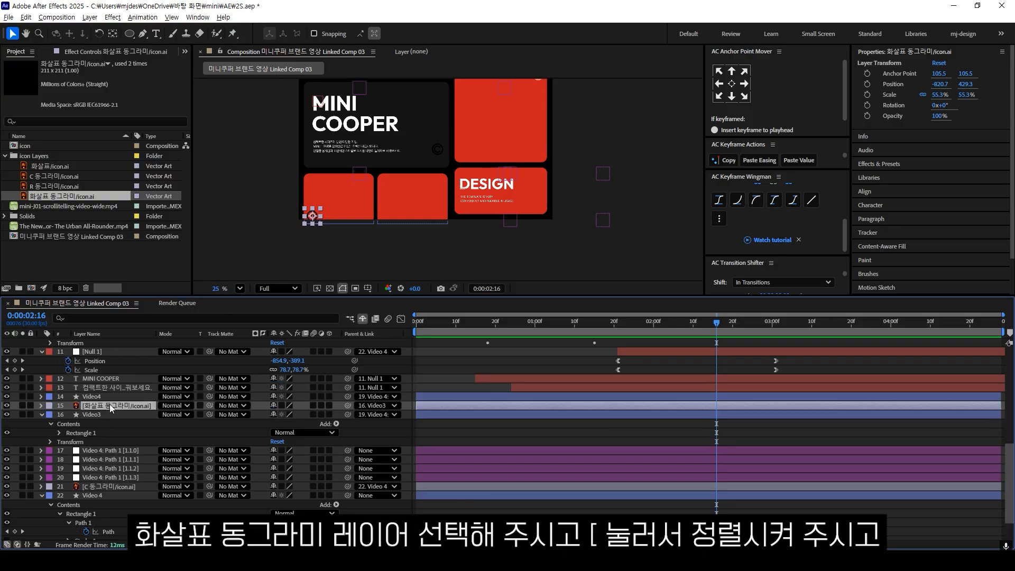
{"action": "key", "text": "bracketleft"}
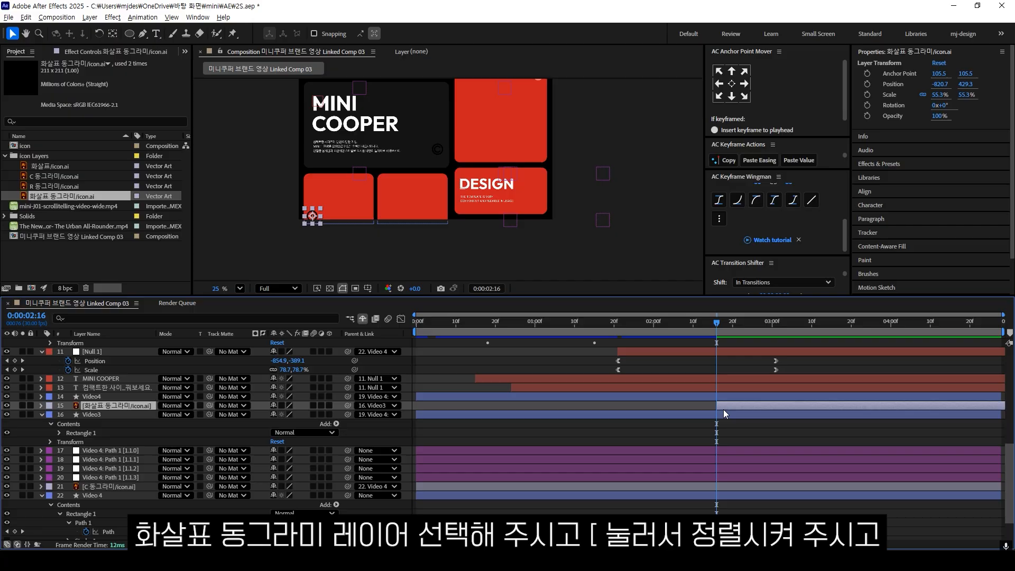
- Animate the arrow circle icon's Scale from 0% at 0:00:02:16 to its current size 20 frames later
{"action": "key", "text": "alt+shift+s"}
{"action": "left_click", "coordinate": [37, 320]}
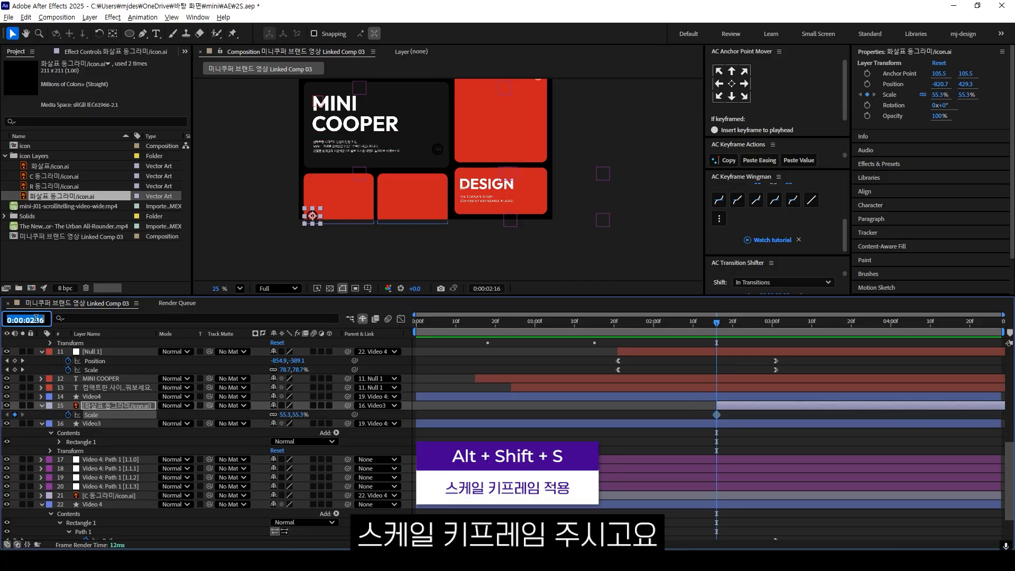
{"action": "type", "text": "+20"}
{"action": "key", "text": "Return"}
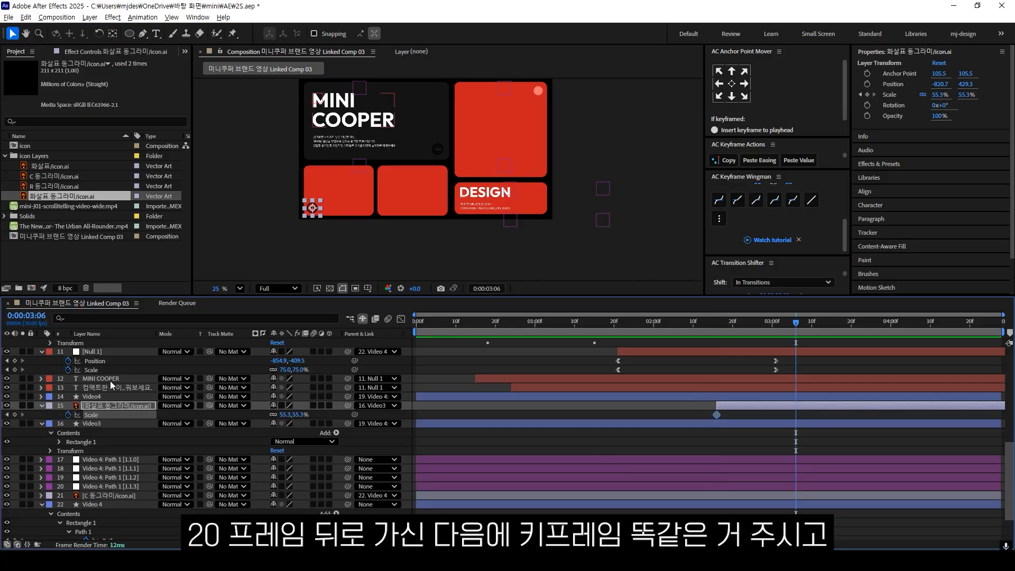
{"action": "key", "text": "alt+shift+s"}
{"action": "left_click_drag", "start_coordinate": [736, 329], "coordinate": [723, 334]}
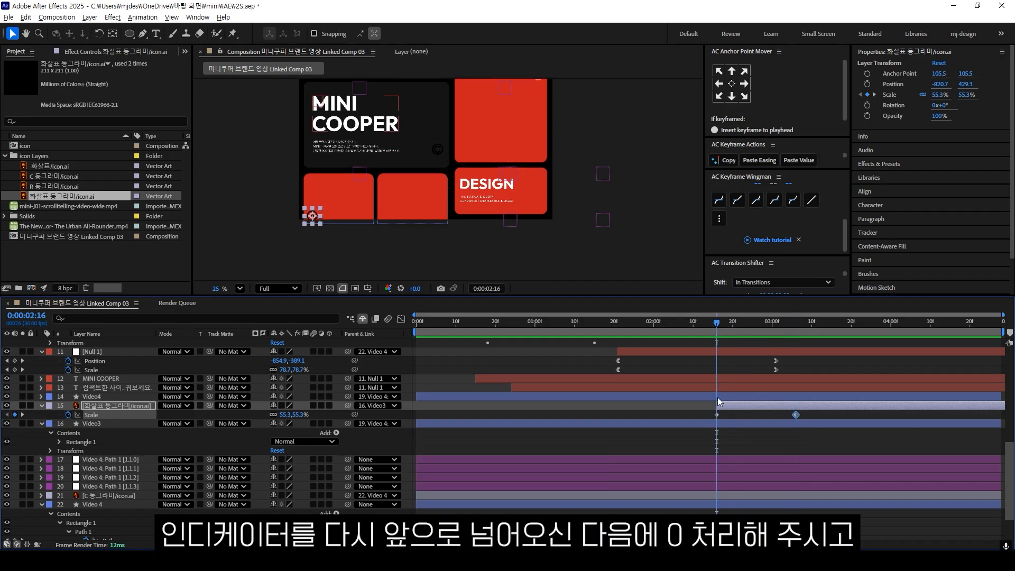
{"action": "left_click", "coordinate": [284, 416]}
{"action": "type", "text": "0"}
{"action": "key", "text": "Return"}
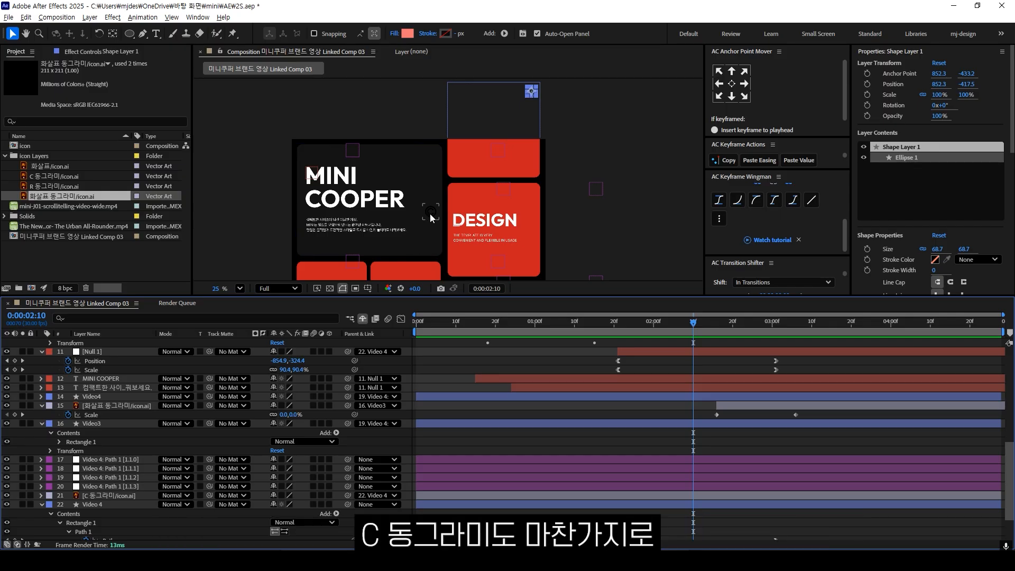
- Make the C 동그라미/icon.ai layer start at 0:00:02:10
{"action": "left_click", "coordinate": [431, 214]}
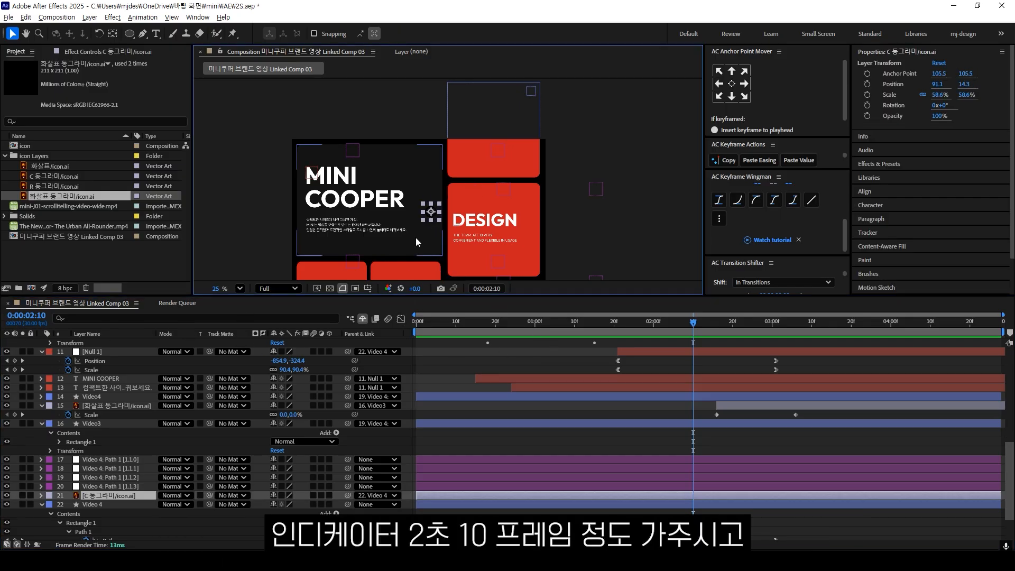
{"action": "left_click", "coordinate": [118, 493]}
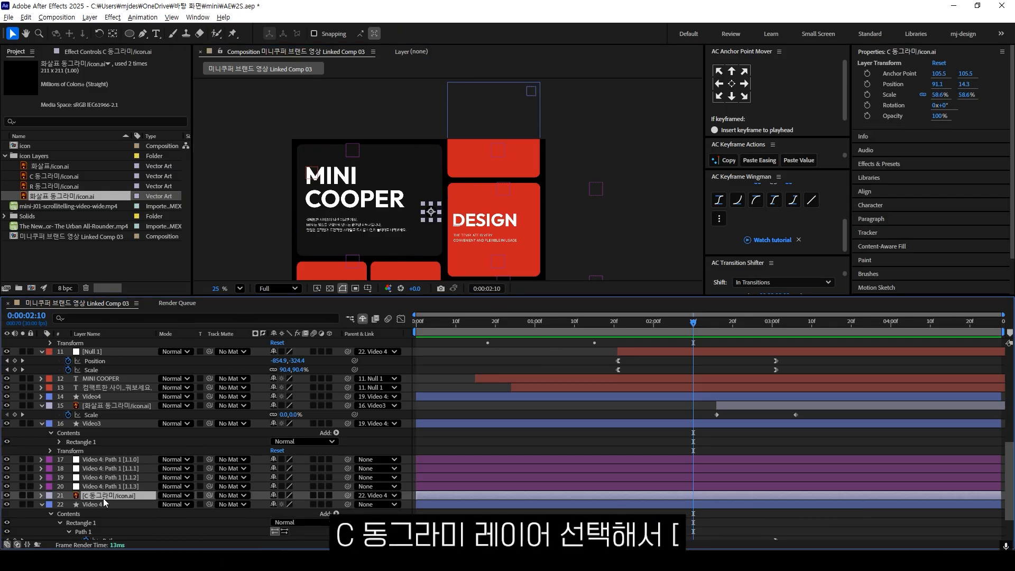
{"action": "key", "text": "bracketleft"}
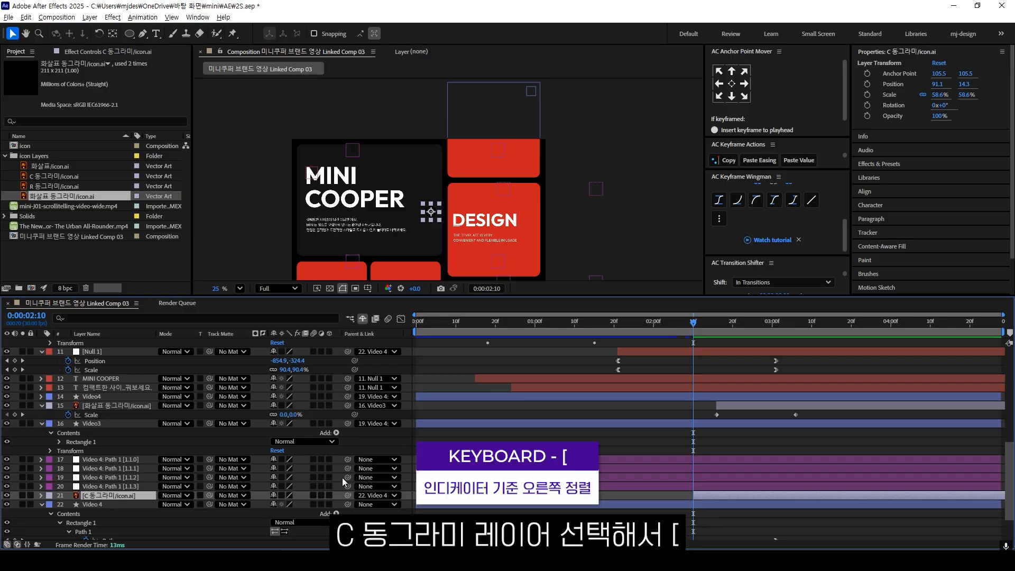
- Animate the C circle icon's Scale from 0% at 0:00:02:10 to its current size 20 frames later
{"action": "key", "text": "alt+shift+s"}
{"action": "left_click", "coordinate": [42, 314]}
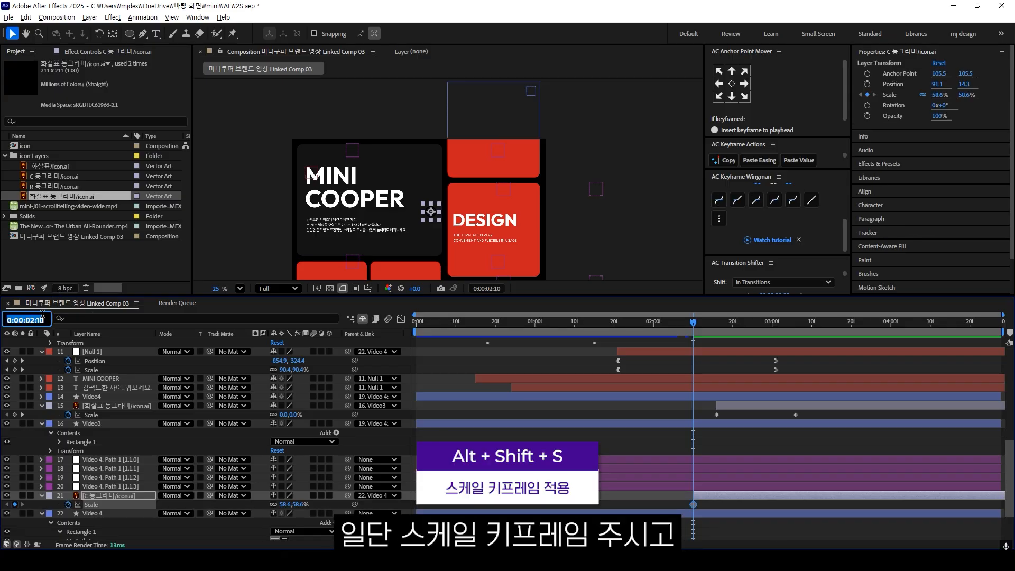
{"action": "type", "text": "+20"}
{"action": "key", "text": "Return"}
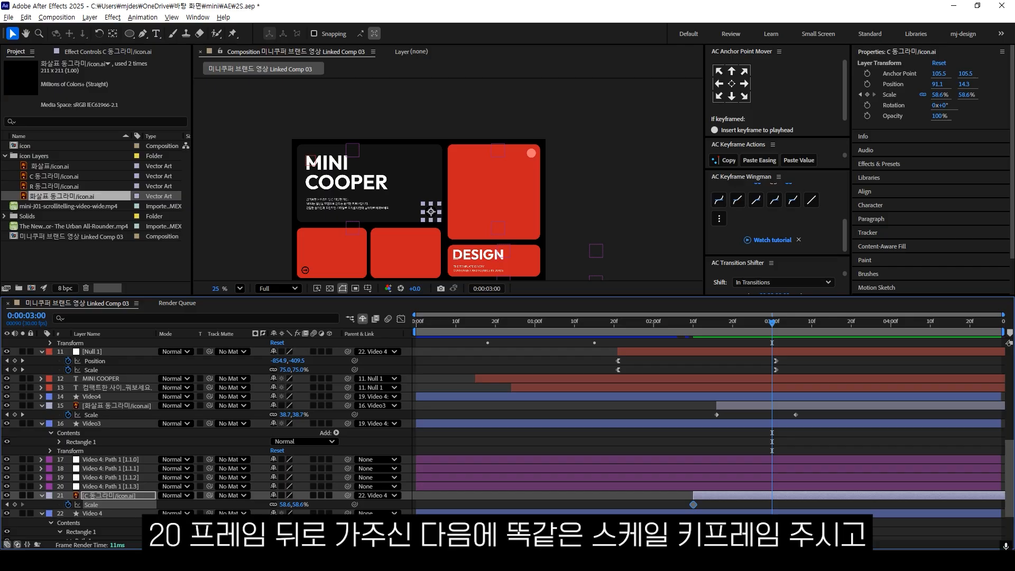
{"action": "key", "text": "alt+shift+s"}
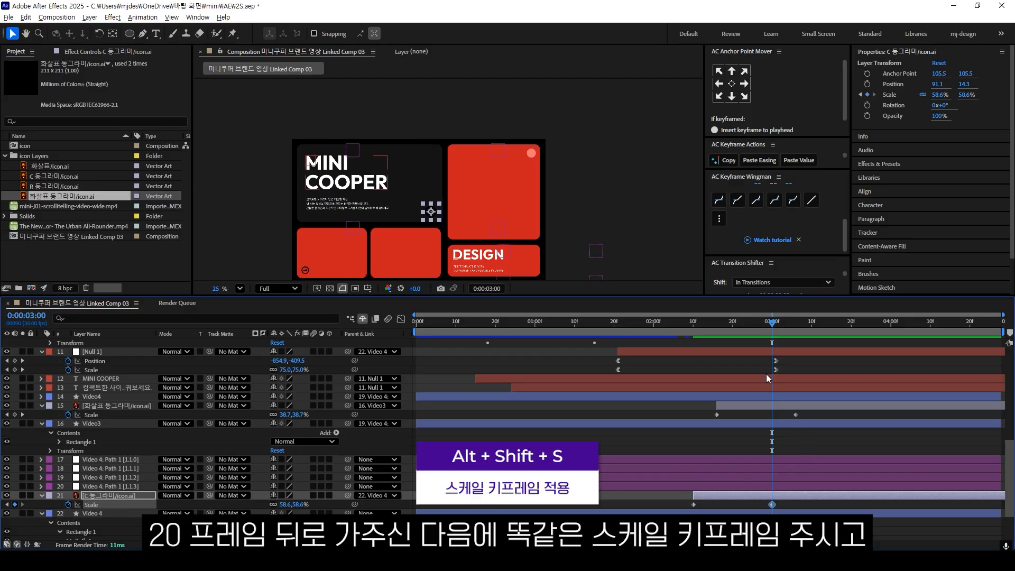
{"action": "left_click_drag", "start_coordinate": [733, 324], "coordinate": [694, 330]}
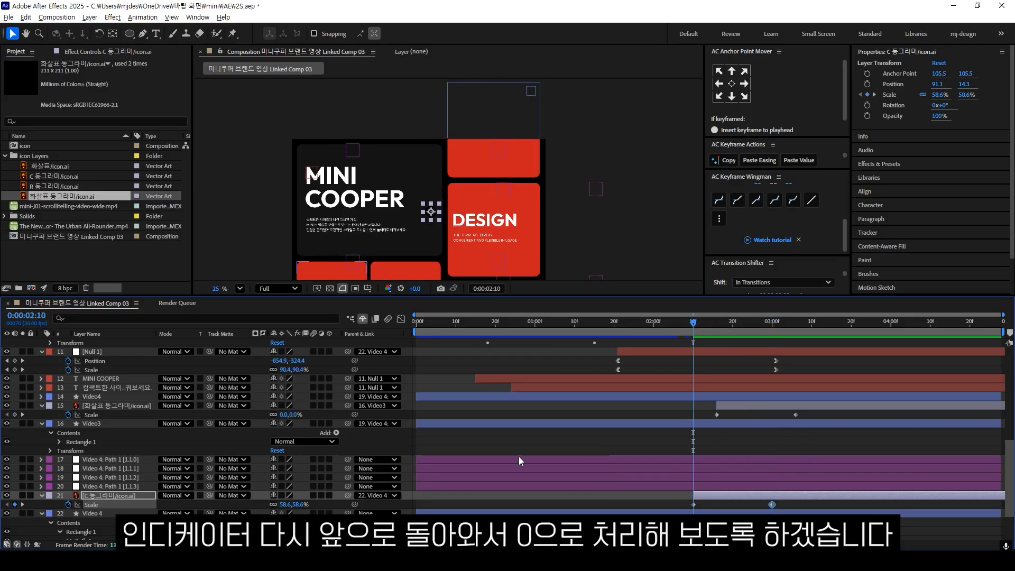
{"action": "left_click", "coordinate": [285, 504]}
{"action": "type", "text": "0"}
{"action": "key", "text": "Return"}
- Ease all Scale keyframes of the arrow circle and C circle icons at 80 with Keyframe Wingman, and preview the motion
{"action": "left_click", "coordinate": [141, 406]}
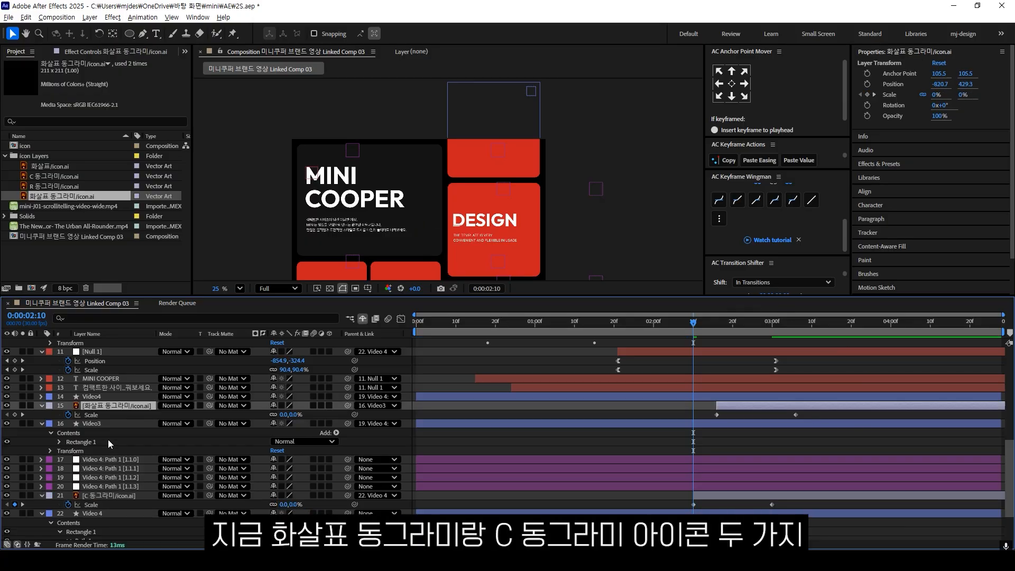
{"action": "left_click", "coordinate": [109, 496], "text": "ctrl"}
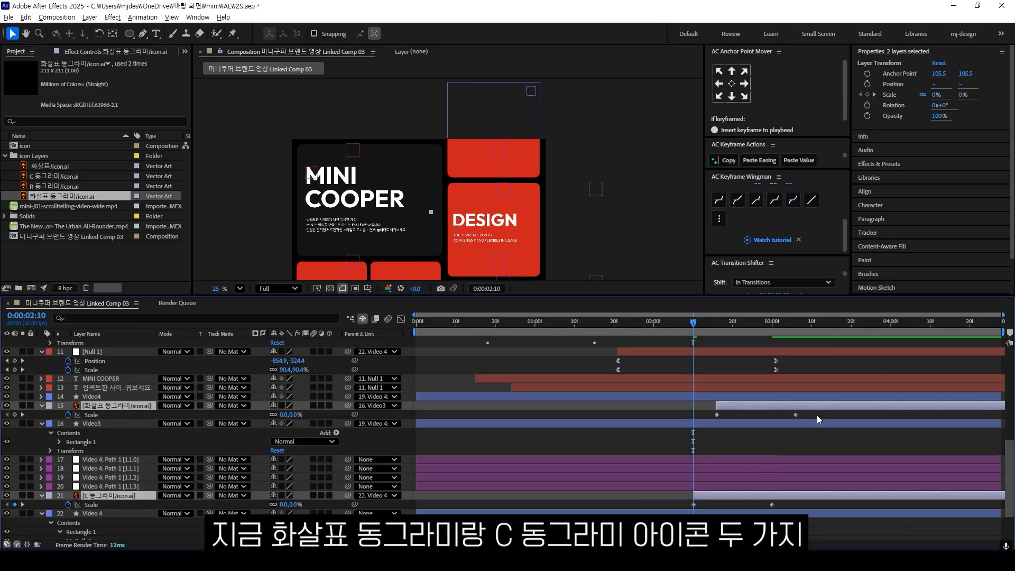
{"action": "left_click_drag", "start_coordinate": [816, 414], "coordinate": [655, 515]}
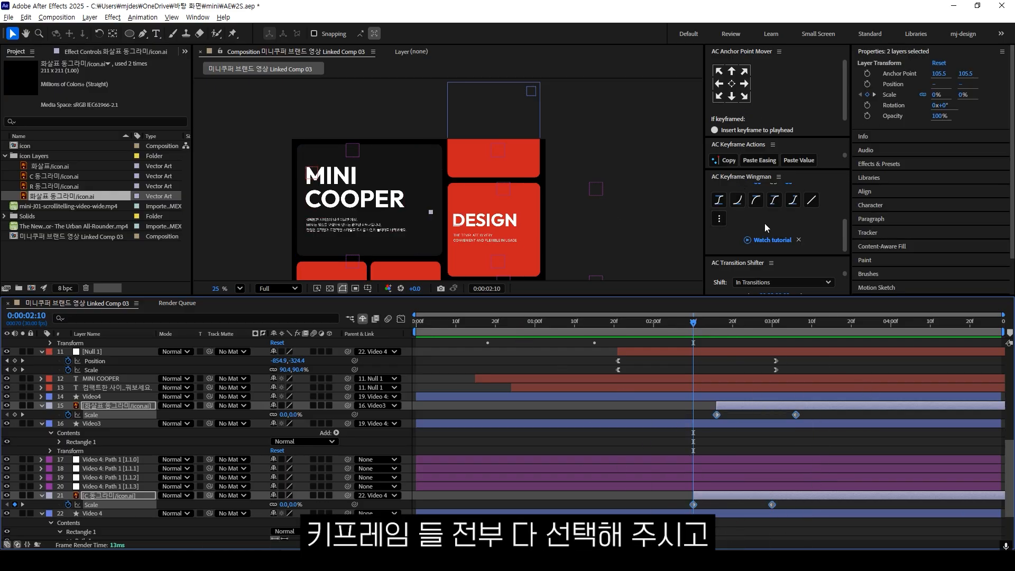
{"action": "left_click_drag", "start_coordinate": [844, 227], "coordinate": [839, 195]}
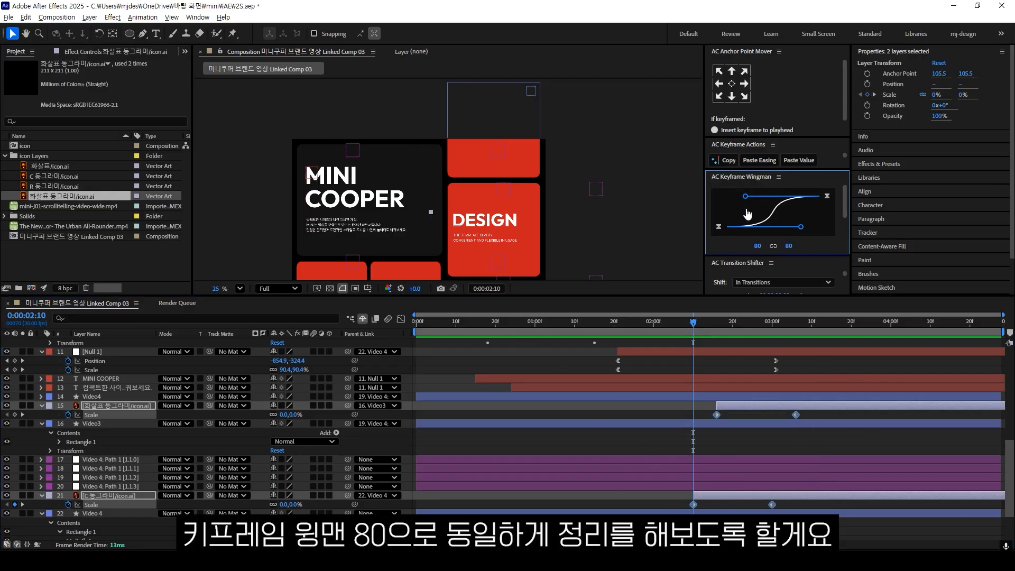
{"action": "left_click", "coordinate": [719, 230]}
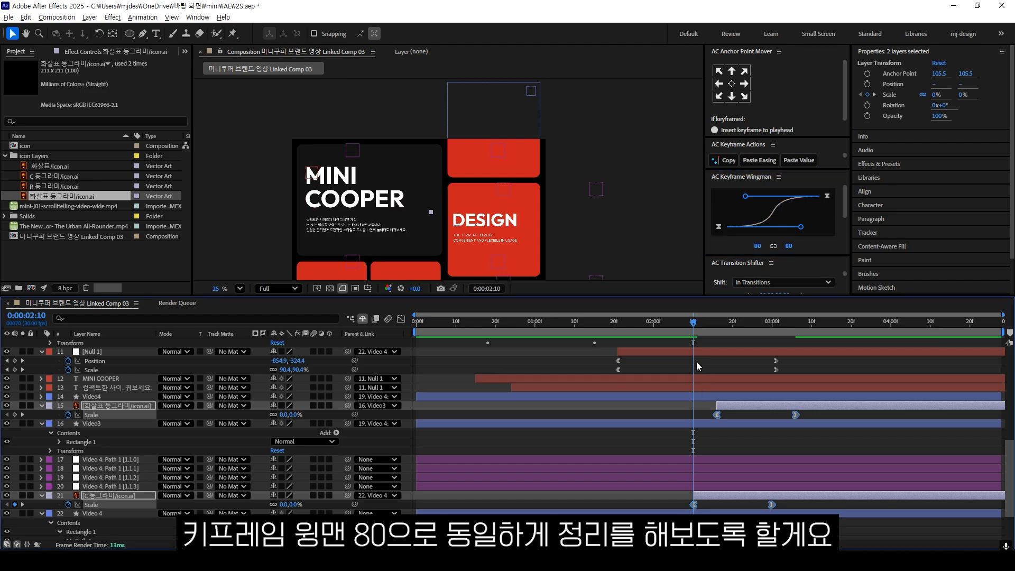
{"action": "key", "text": "space"}
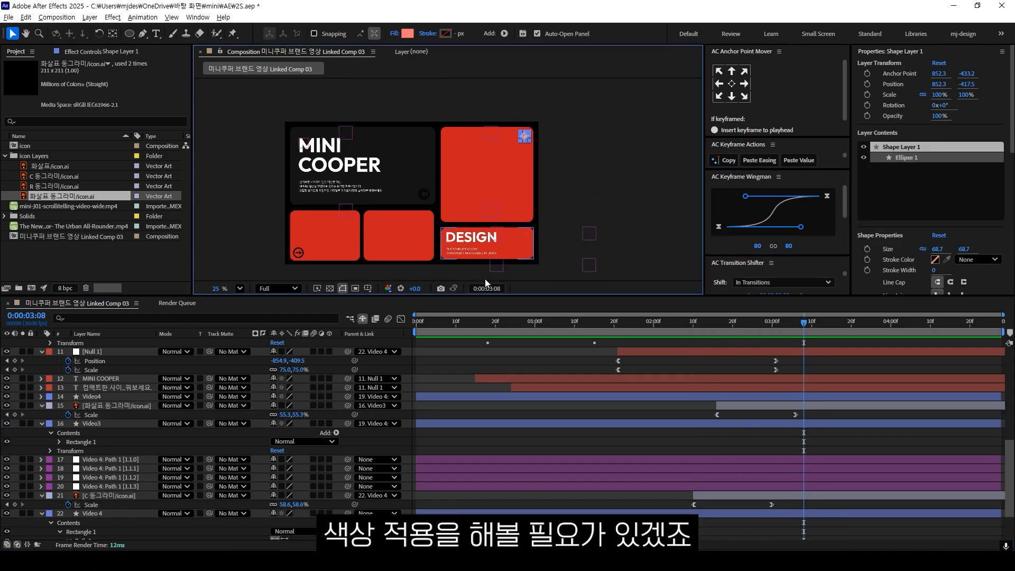
- Switch to the Excel timeline sheet and enter the accent colour code #A2FF2A in cell B1
{"action": "scroll", "coordinate": [169, 387], "scroll_direction": "down", "scroll_amount": 5}
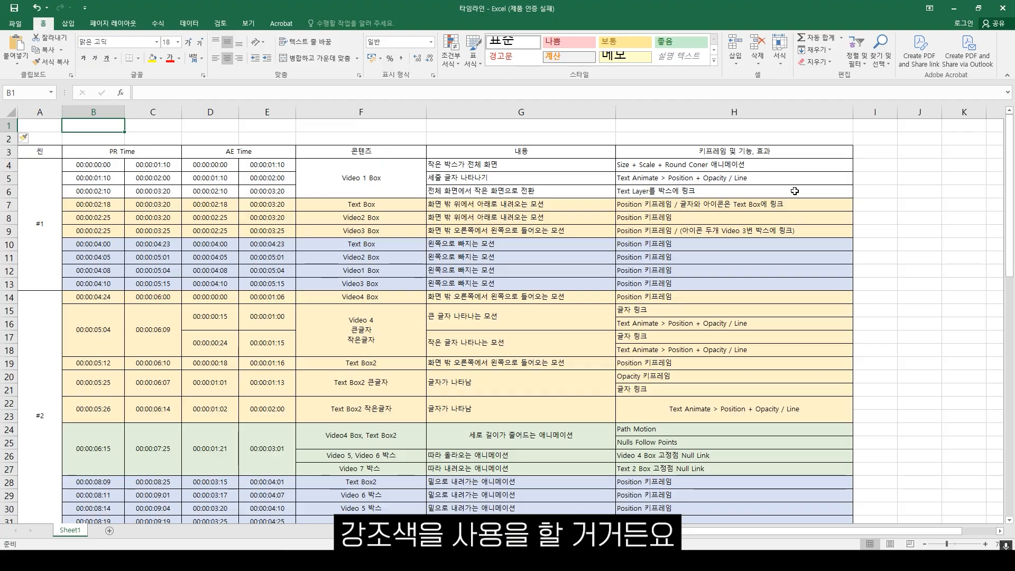
{"action": "left_click", "coordinate": [507, 560]}
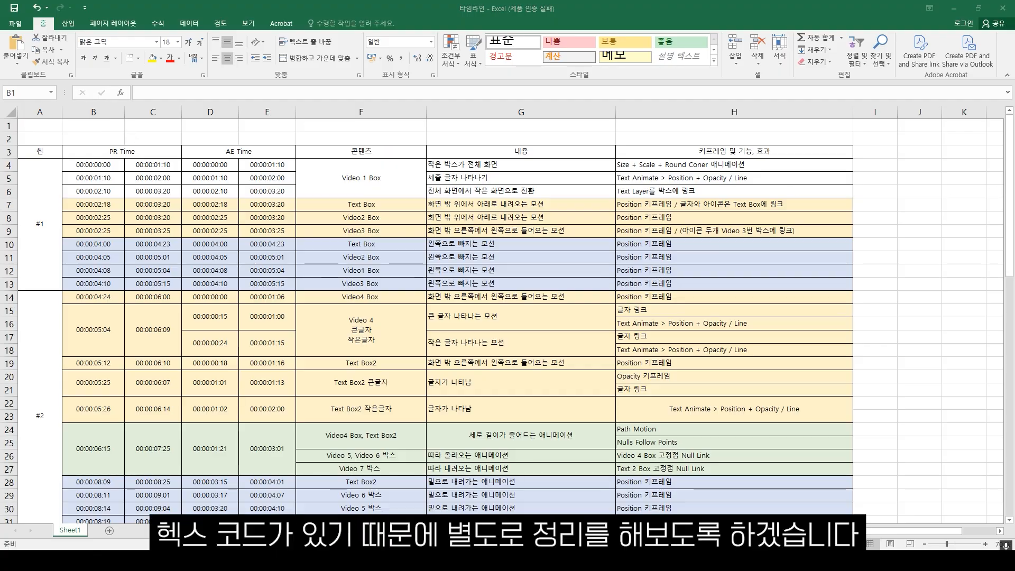
{"action": "scroll", "coordinate": [502, 317], "scroll_direction": "up", "scroll_amount": 1}
{"action": "left_click", "coordinate": [121, 133]}
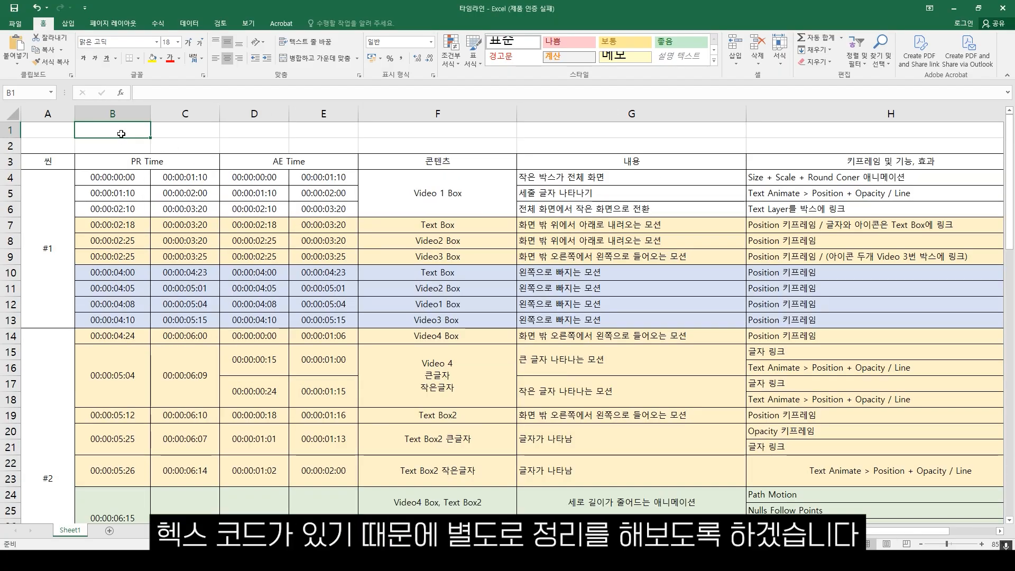
{"action": "type", "text": "#A2FF2A"}
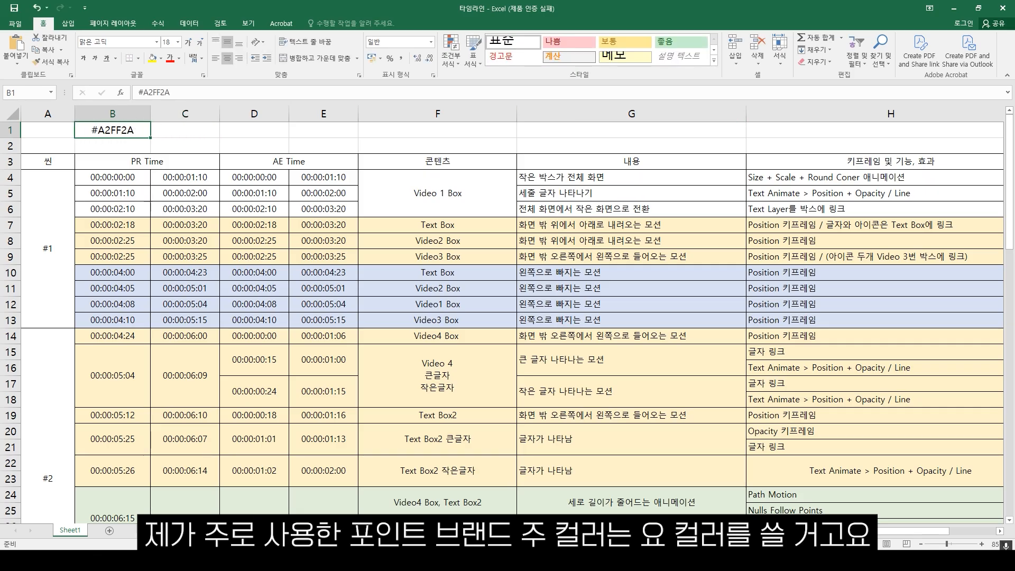
- Record the colour codes 202020 in cell C1 and ffffff in cell D1
{"action": "key", "text": "alt+Tab"}
{"action": "left_click", "coordinate": [205, 130]}
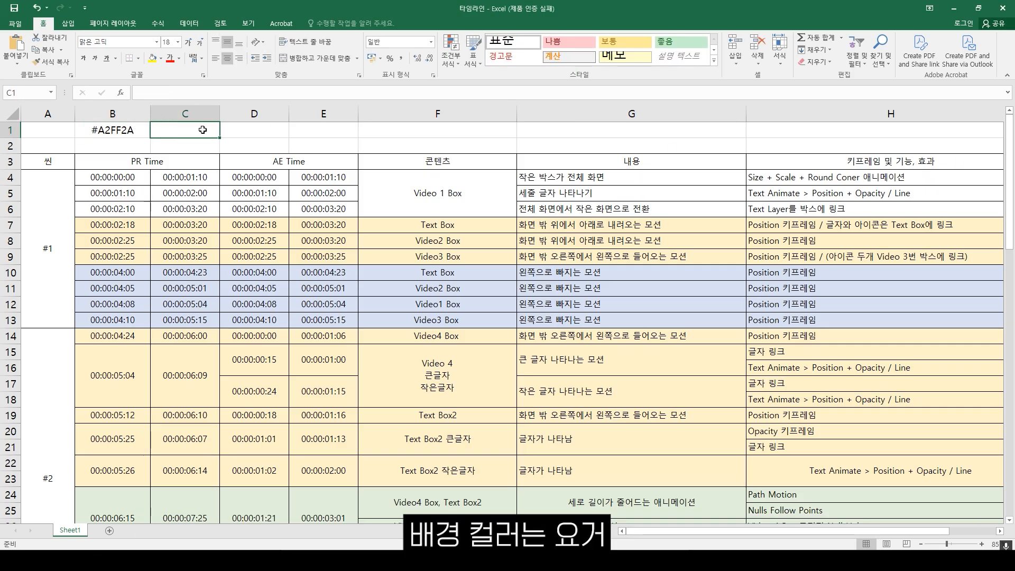
{"action": "type", "text": "202020"}
{"action": "left_click", "coordinate": [223, 135]}
{"action": "type", "text": "ffffff"}
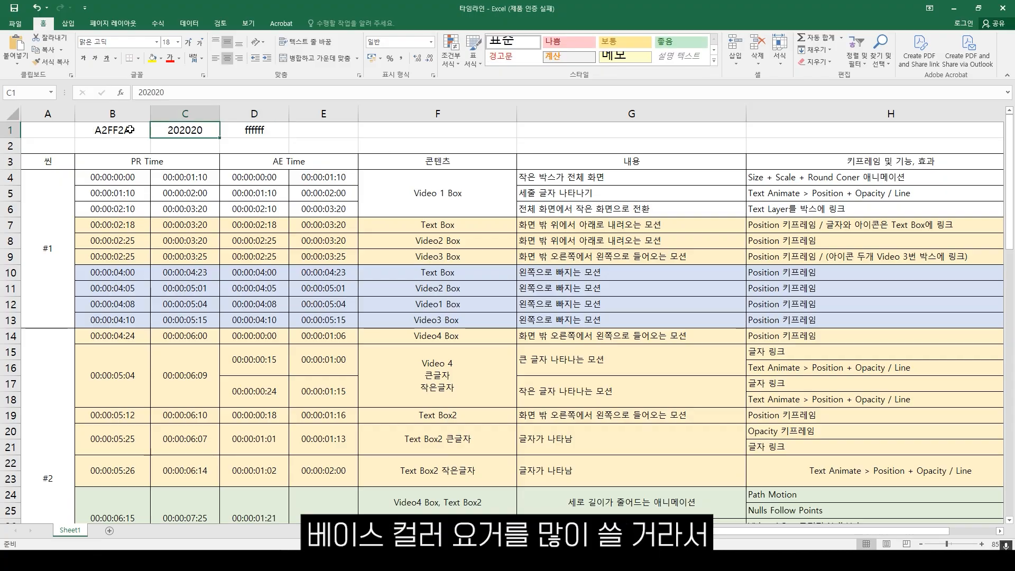
- Copy the code A2FF2A from cell B1 and, back in After Effects, set it as Shape Layer 1's fill colour
{"action": "double_click", "coordinate": [123, 130]}
{"action": "double_click", "coordinate": [122, 130]}
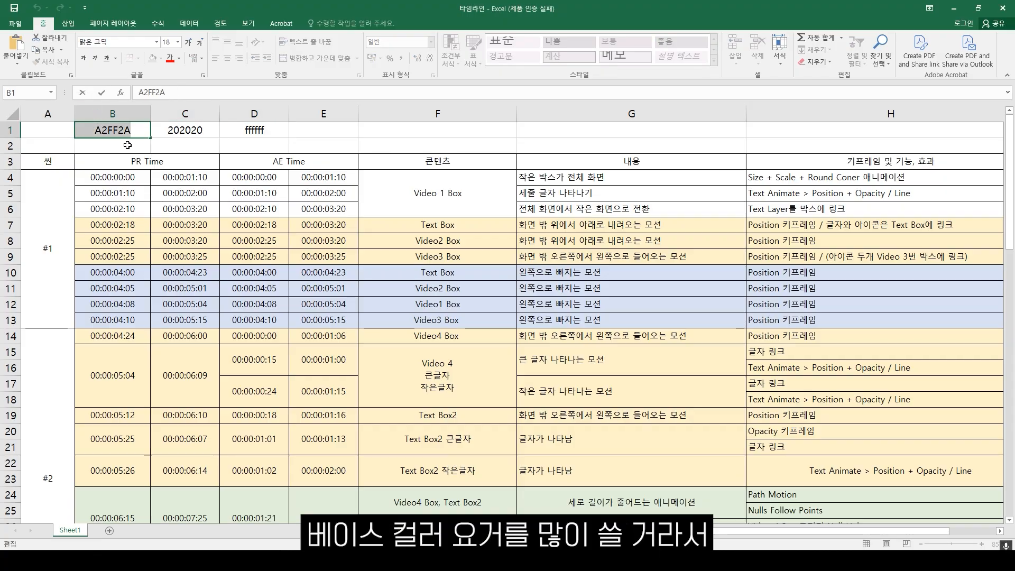
{"action": "left_click", "coordinate": [185, 130]}
{"action": "left_click", "coordinate": [954, 8]}
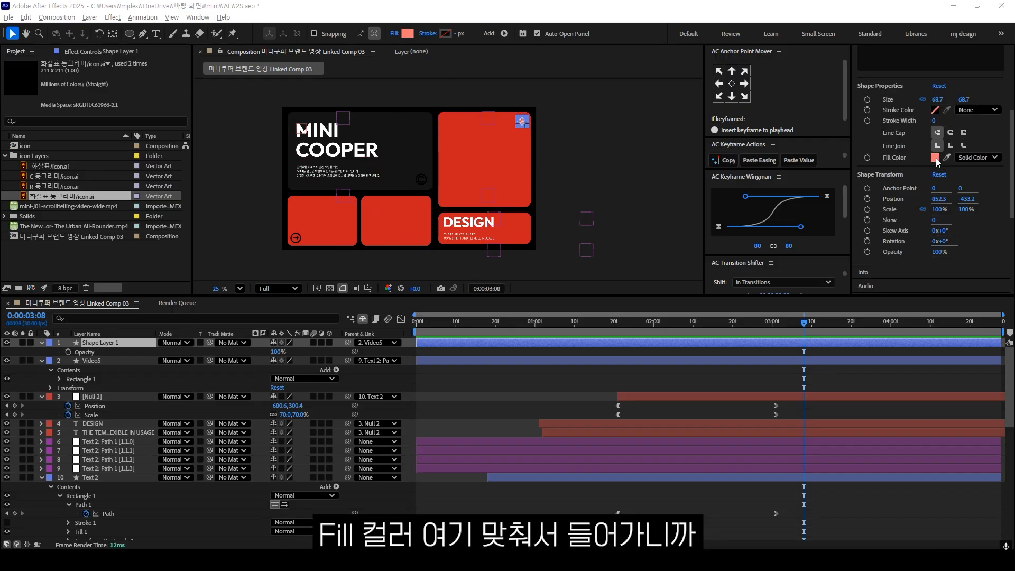
{"action": "left_click", "coordinate": [935, 158]}
{"action": "key", "text": "ctrl+v"}
{"action": "left_click", "coordinate": [595, 220]}
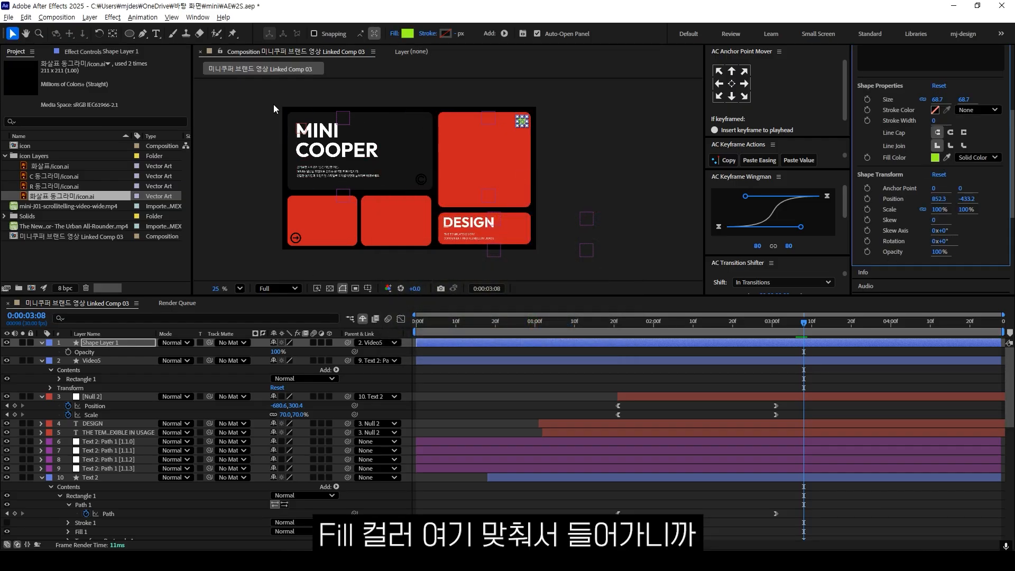
- Apply a Fill effect coloured A2FF2A to the arrow circle icon and the C circle icon
{"action": "left_click", "coordinate": [296, 240]}
{"action": "key", "text": "ctrl+space"}
{"action": "type", "text": "fill"}
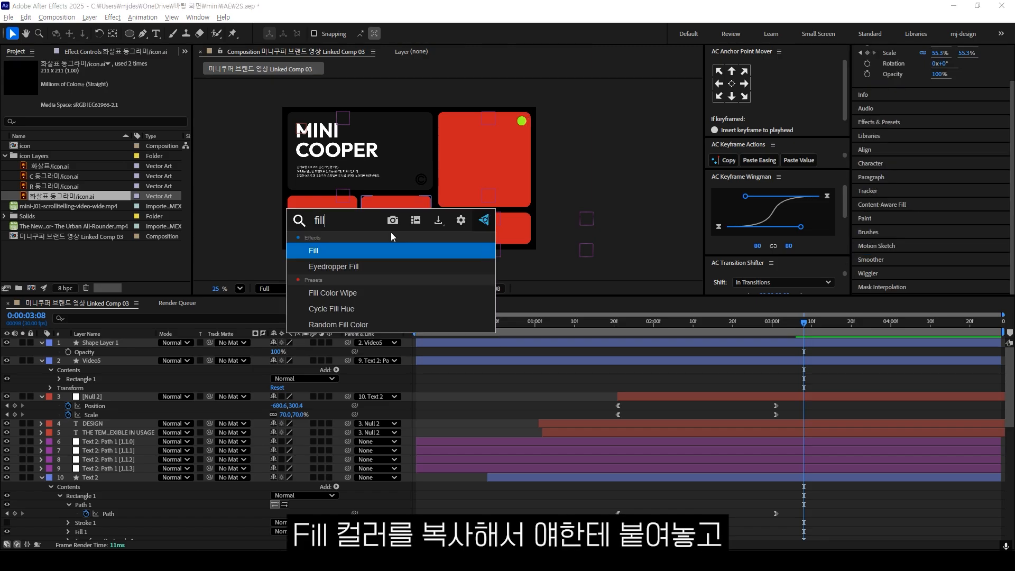
{"action": "key", "text": "Return"}
{"action": "left_click", "coordinate": [110, 99]}
{"action": "key", "text": "ctrl+v"}
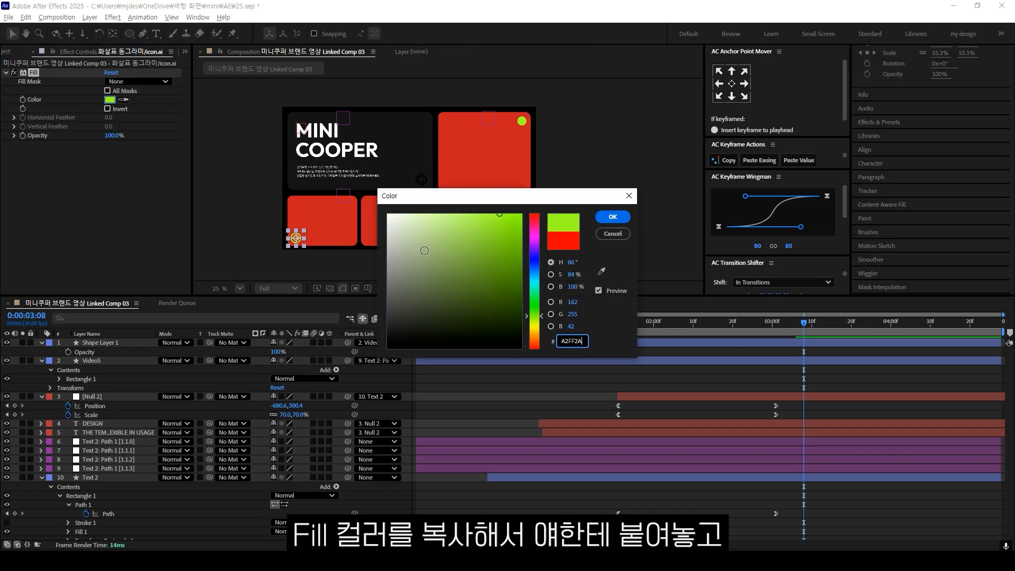
{"action": "key", "text": "Return"}
{"action": "left_click", "coordinate": [420, 186]}
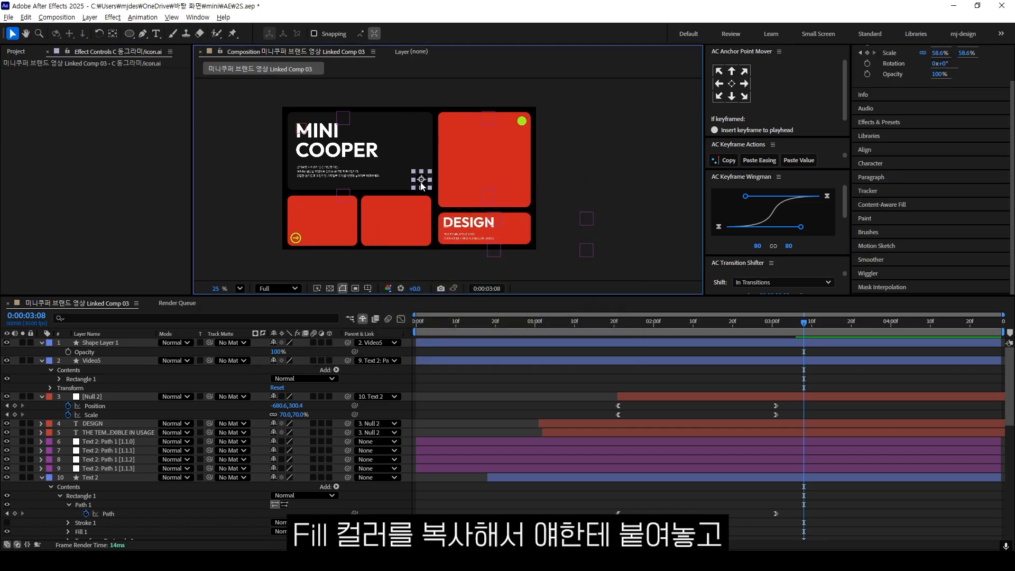
- Set the fill colour of the Text 2 box behind the DESIGN title to the icons' lime green
{"action": "left_click", "coordinate": [502, 227]}
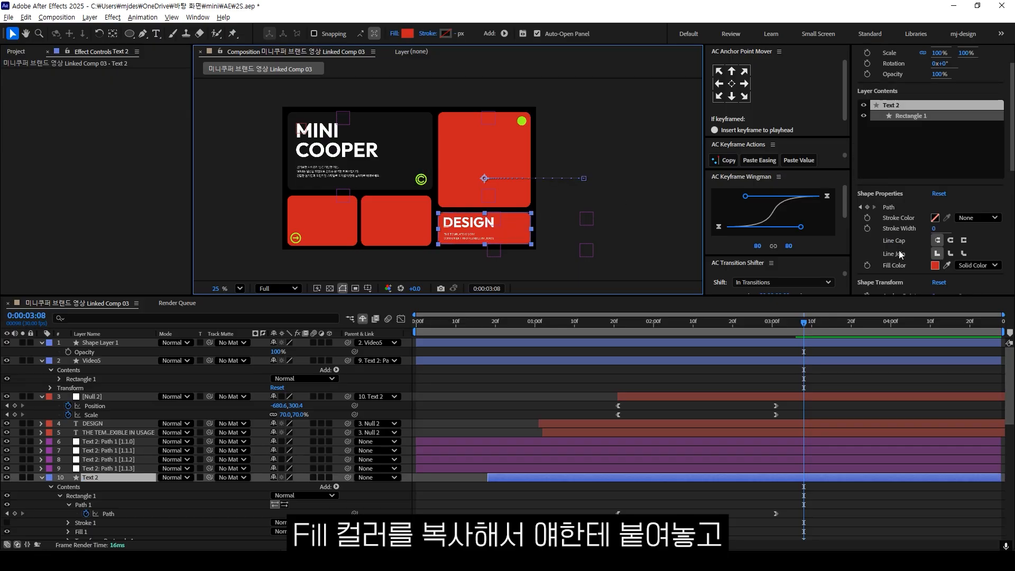
{"action": "left_click", "coordinate": [934, 265]}
{"action": "type", "text": "ADBEAF"}
{"action": "left_click", "coordinate": [601, 270]}
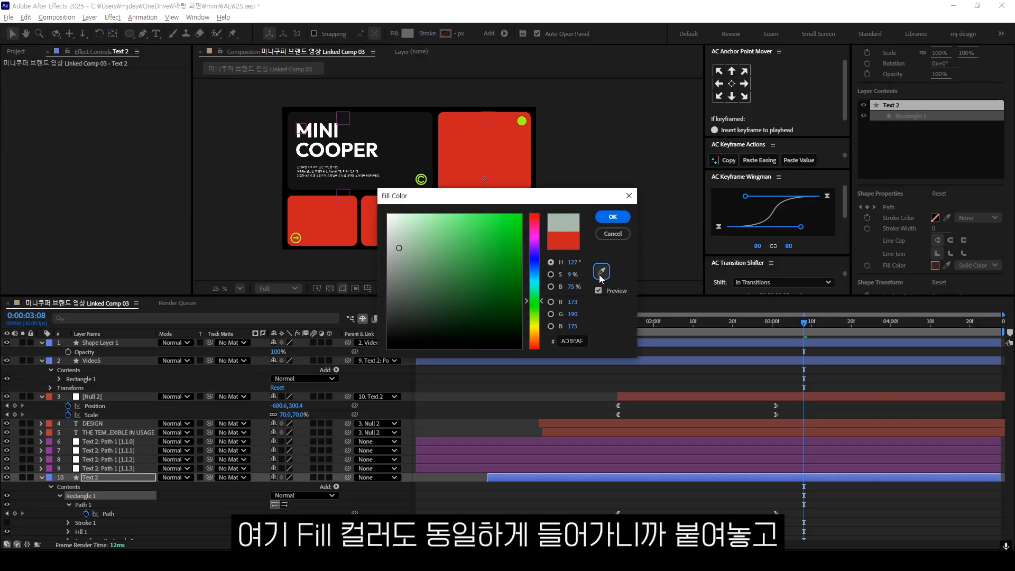
{"action": "left_click", "coordinate": [609, 219]}
{"action": "left_click", "coordinate": [616, 188]}
- Set the DESIGN title's text fill colour to 202020
{"action": "left_click", "coordinate": [468, 222]}
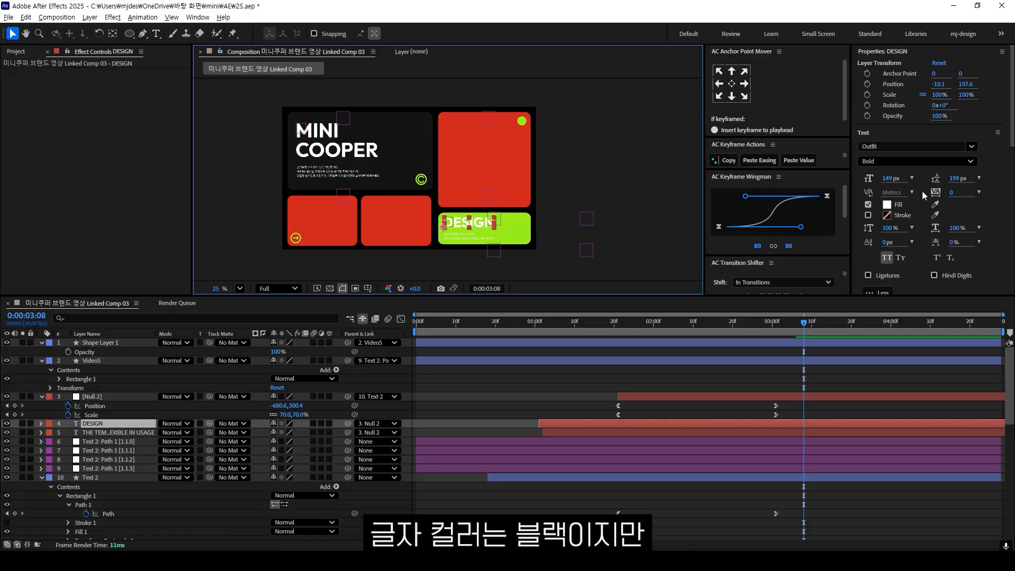
{"action": "left_click", "coordinate": [887, 205]}
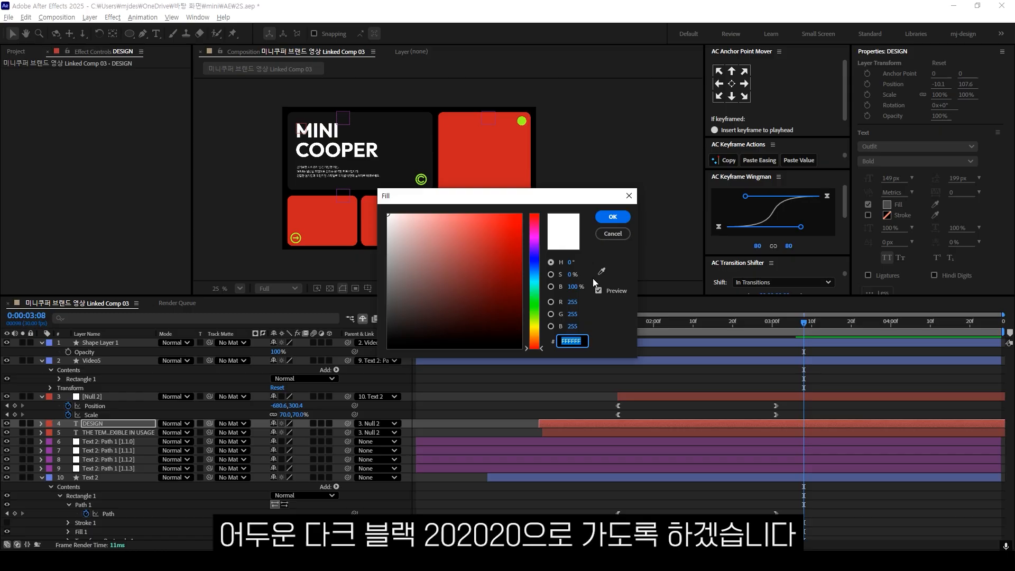
{"action": "type", "text": "202020"}
{"action": "key", "text": "Return"}
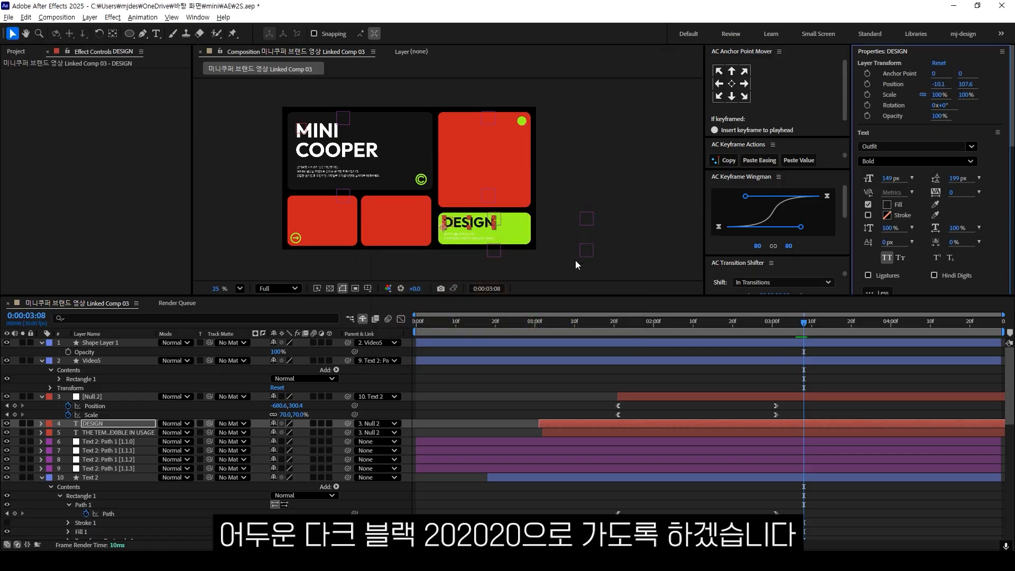
- Set the fill colour of the small text under the DESIGN title to 202020
{"action": "left_click", "coordinate": [459, 238]}
{"action": "left_click", "coordinate": [887, 205]}
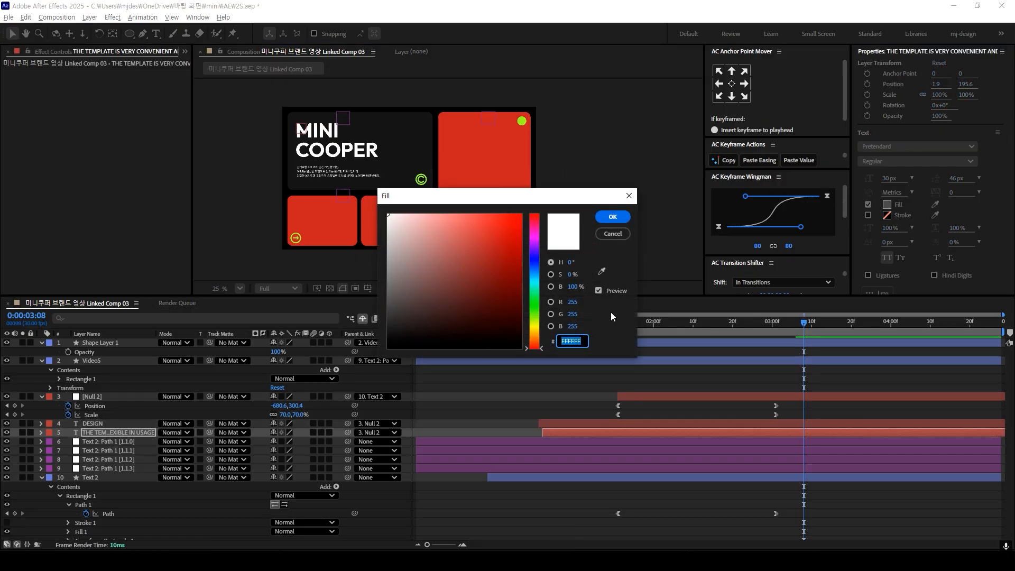
{"action": "type", "text": "202020"}
{"action": "key", "text": "Return"}
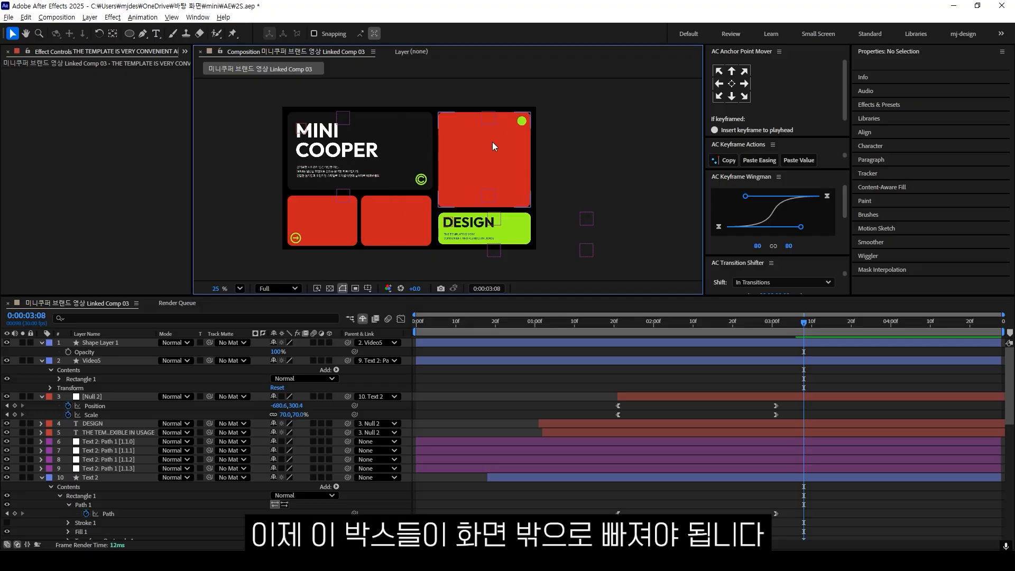
- Look up Text Box2's exit start time in the Excel sheet and add a Position keyframe to Text 2 at 0:00:03:15
{"action": "key", "text": "alt+Tab"}
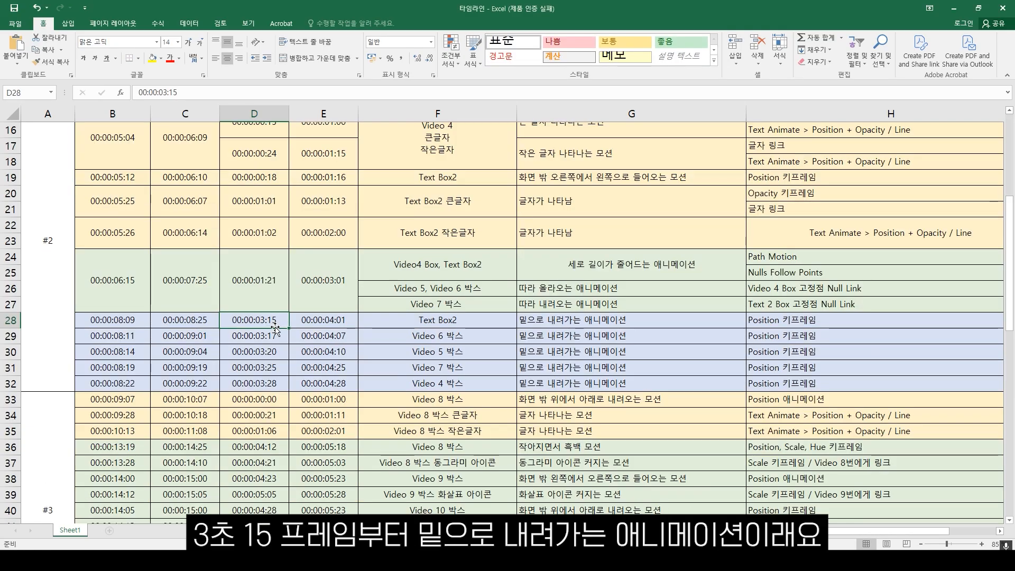
{"action": "key", "text": "ctrl+c"}
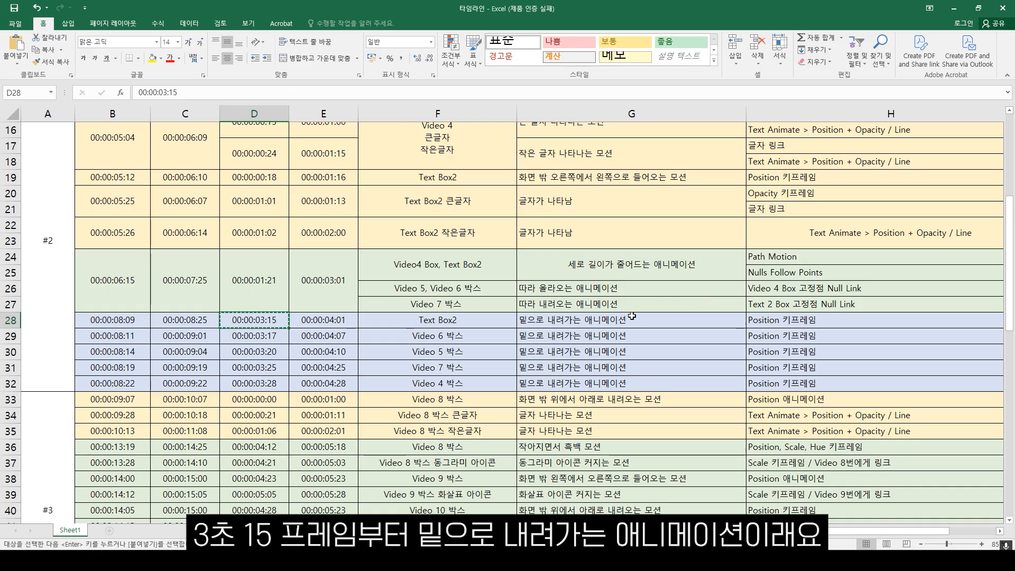
{"action": "key", "text": "alt+Tab"}
{"action": "left_click", "coordinate": [27, 316]}
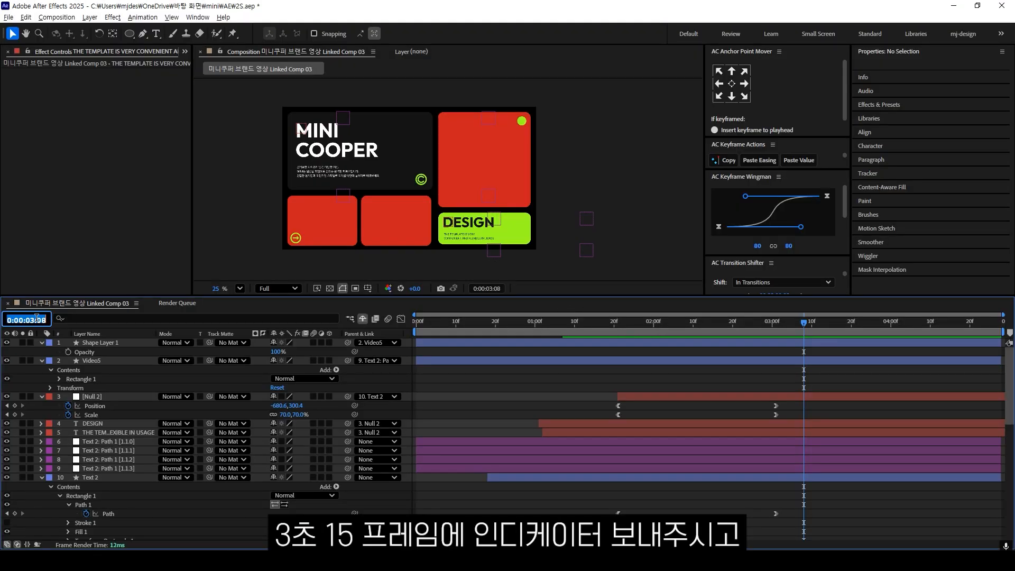
{"action": "type", "text": "315"}
{"action": "key", "text": "Return"}
{"action": "left_click", "coordinate": [479, 240]}
{"action": "key", "text": "alt+shift+p"}
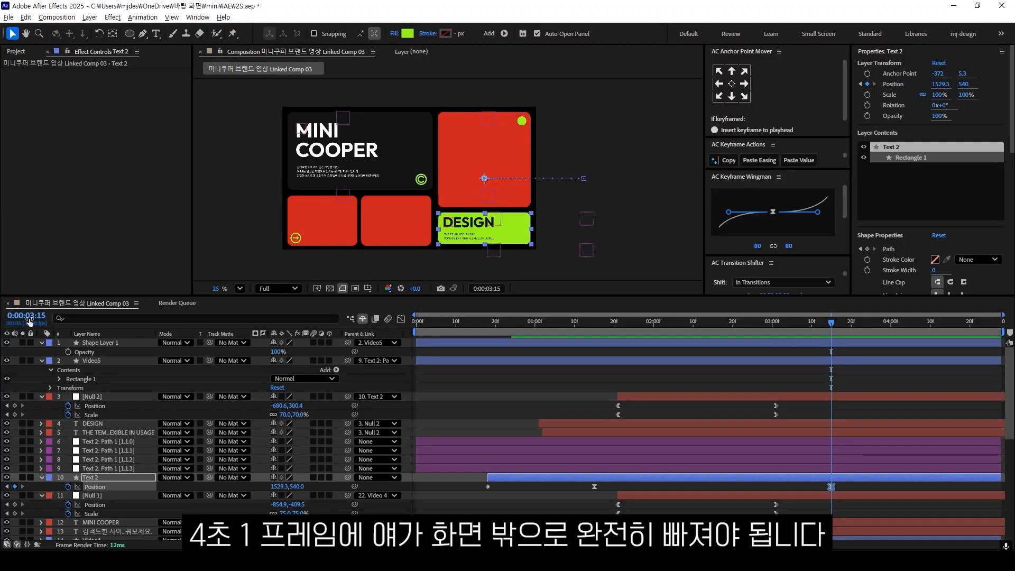
- At 0:00:04:01, move the Text 2 box straight down out of the frame to a Y position of 832
{"action": "left_click", "coordinate": [27, 316]}
{"action": "type", "text": "401"}
{"action": "key", "text": "Return"}
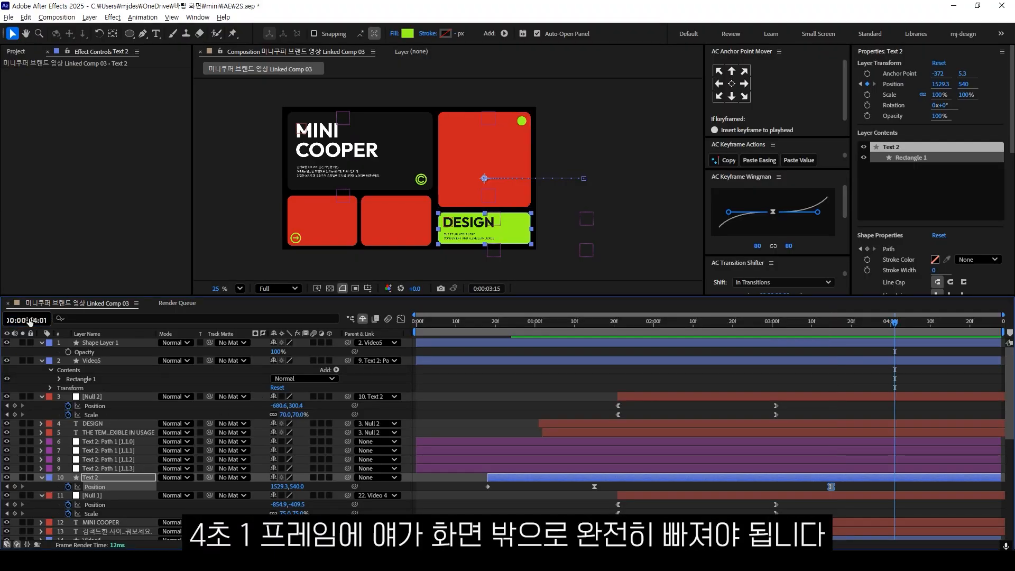
{"action": "left_click_drag", "start_coordinate": [508, 226], "coordinate": [521, 267]}
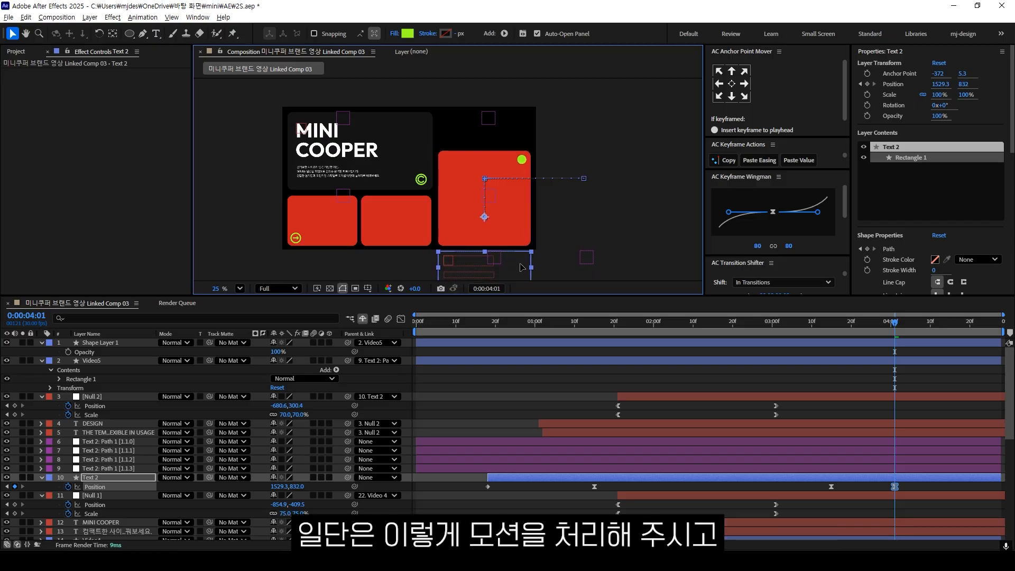
- Check the box numbering in the Excel sheet and rename the Video3 layer as Video5
{"action": "key", "text": "alt+Tab"}
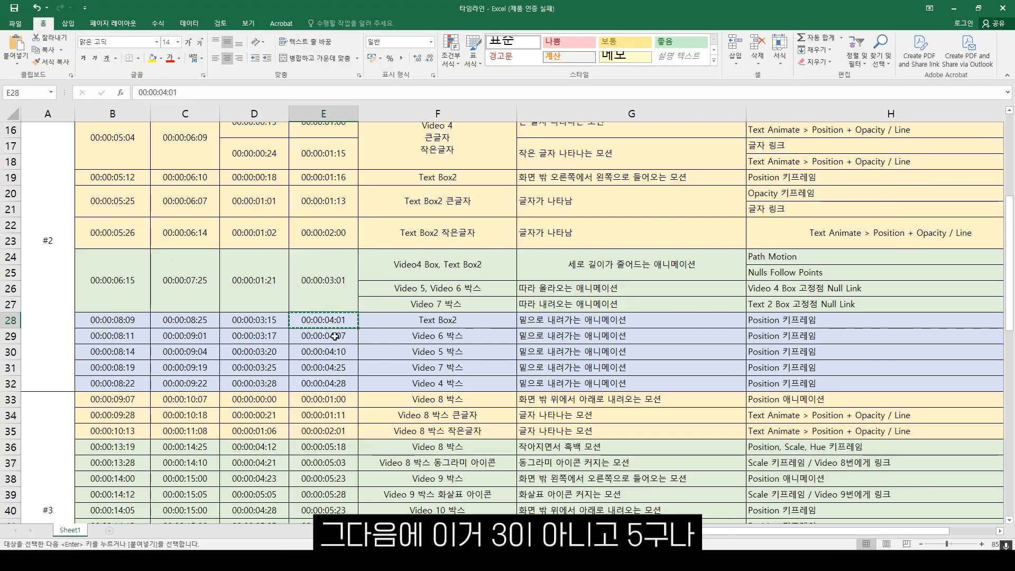
{"action": "key", "text": "alt+Tab"}
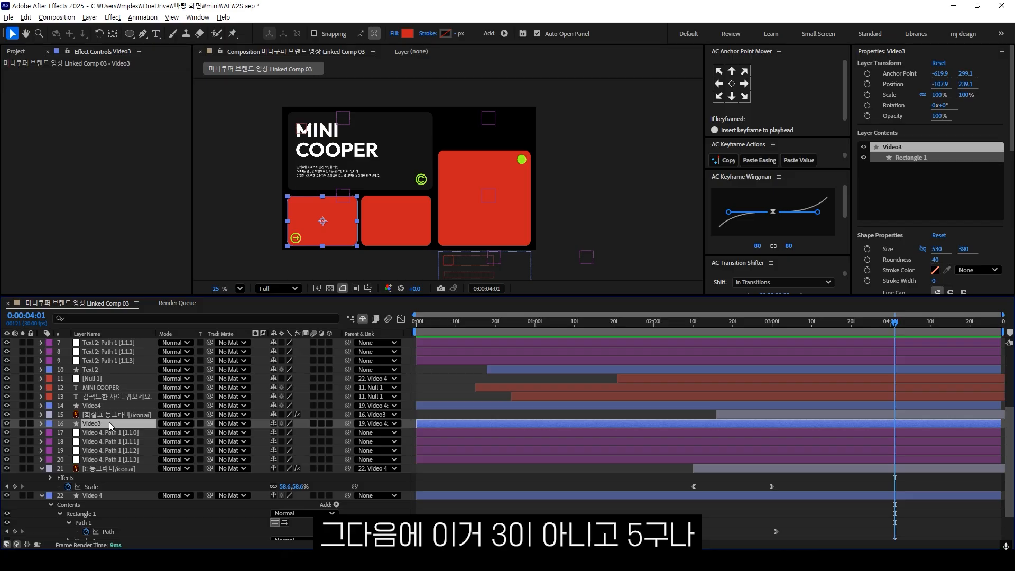
{"action": "key", "text": "Return"}
{"action": "key", "text": "Right"}
{"action": "key", "text": "BackSpace"}
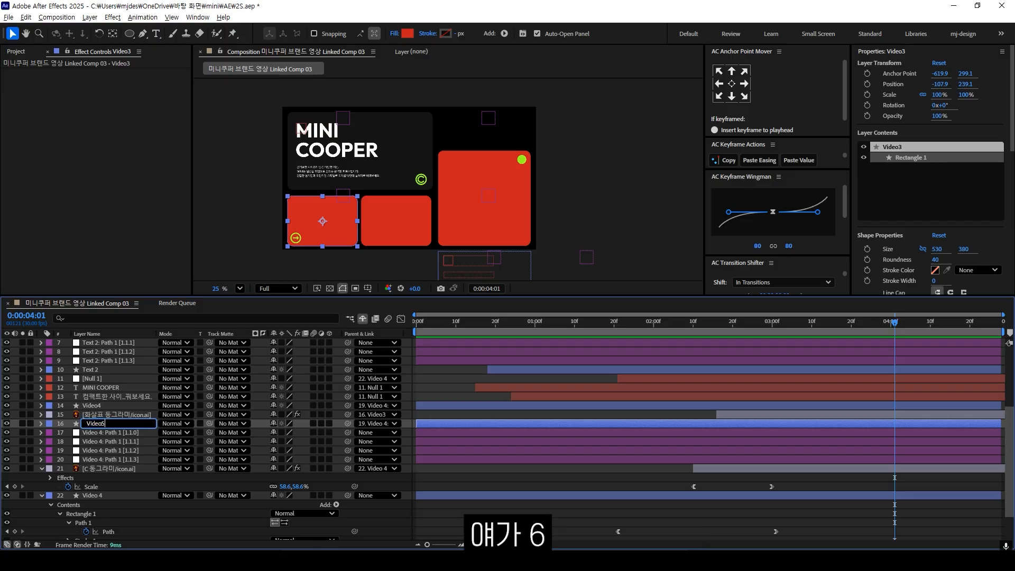
{"action": "key", "text": "Return"}
- Rename the Video4 layer, the red box in the middle of the lower row, as Video6
{"action": "left_click", "coordinate": [95, 405]}
{"action": "key", "text": "Return"}
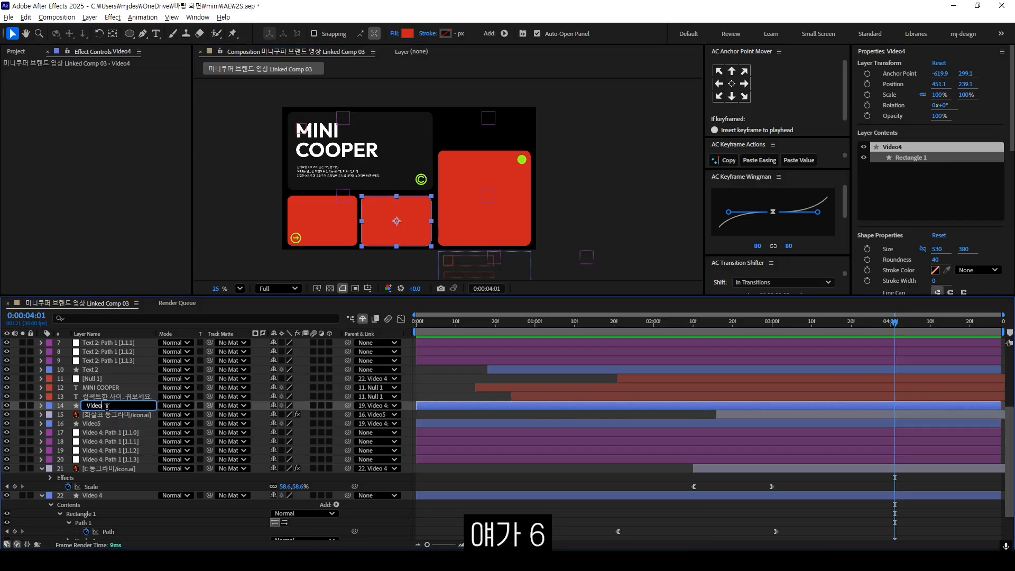
{"action": "type", "text": "6"}
{"action": "key", "text": "Return"}
- Rename the layer of the large red box above the DESIGN box as Video7
{"action": "left_click", "coordinate": [450, 193]}
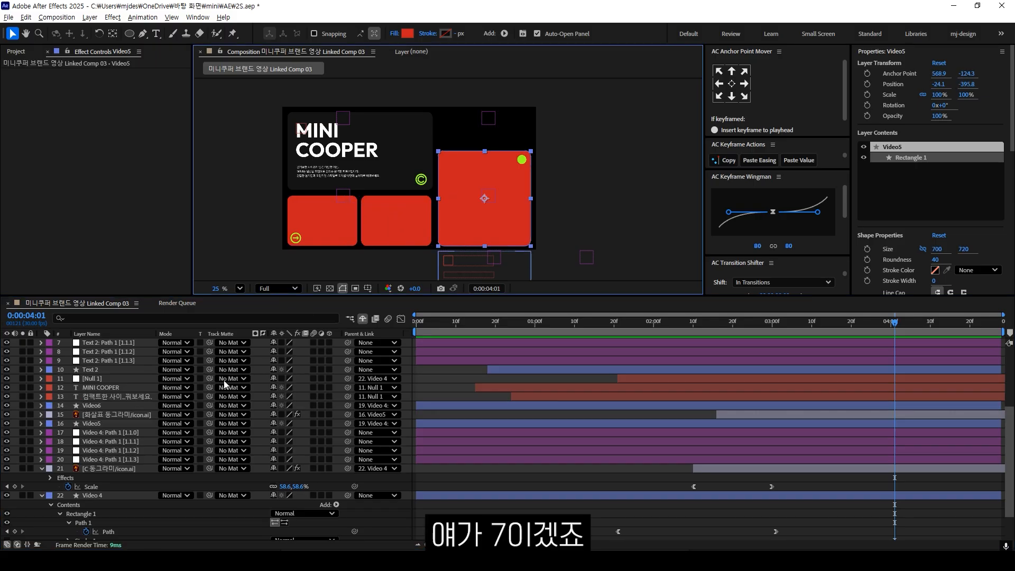
{"action": "scroll", "coordinate": [224, 385], "scroll_direction": "up", "scroll_amount": 4}
{"action": "left_click", "coordinate": [95, 359]}
{"action": "key", "text": "Return"}
{"action": "key", "text": "Right"}
{"action": "key", "text": "Return"}
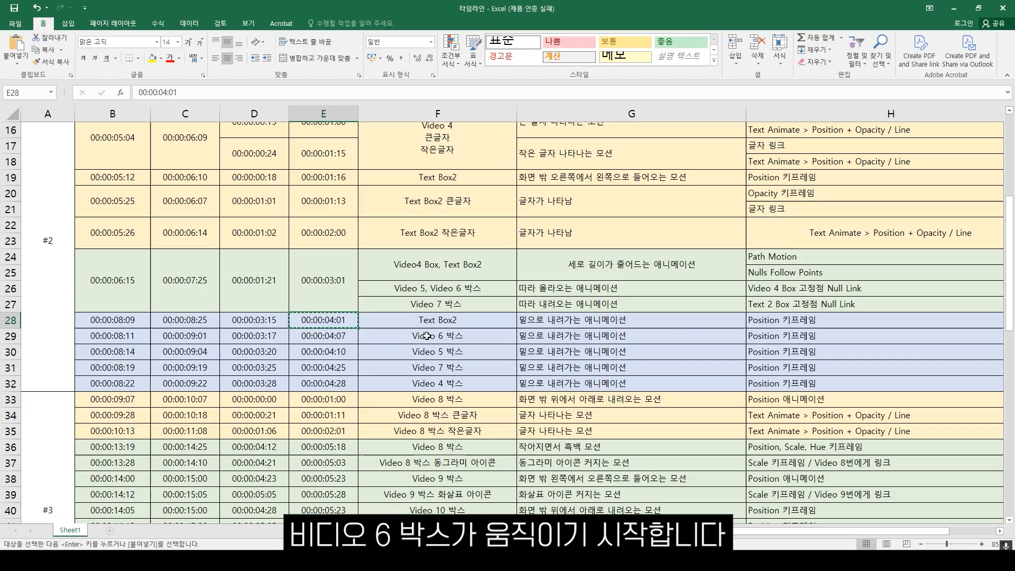
- Look up the Video 6 box's exit start time in the Excel sheet and add a Position keyframe to Video6 at 0:00:03:17
{"action": "left_click", "coordinate": [269, 339]}
{"action": "key", "text": "ctrl+c"}
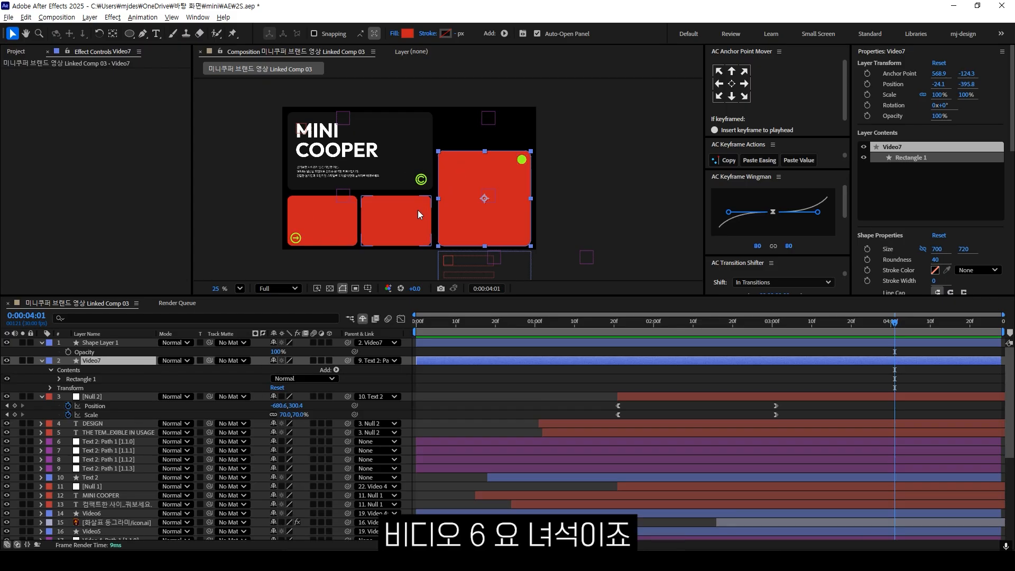
{"action": "left_click", "coordinate": [418, 211]}
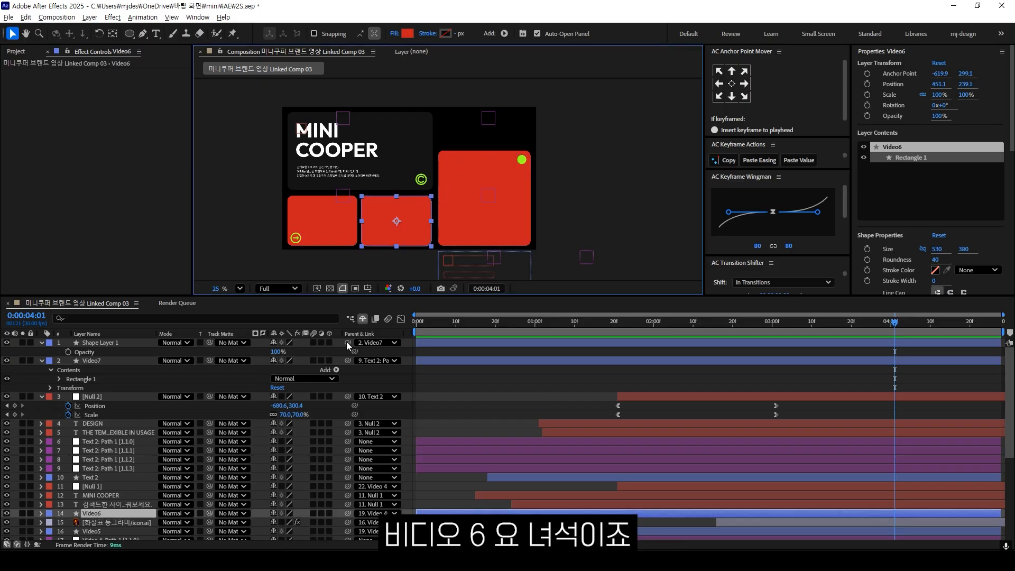
{"action": "left_click_drag", "start_coordinate": [37, 316], "coordinate": [30, 317]}
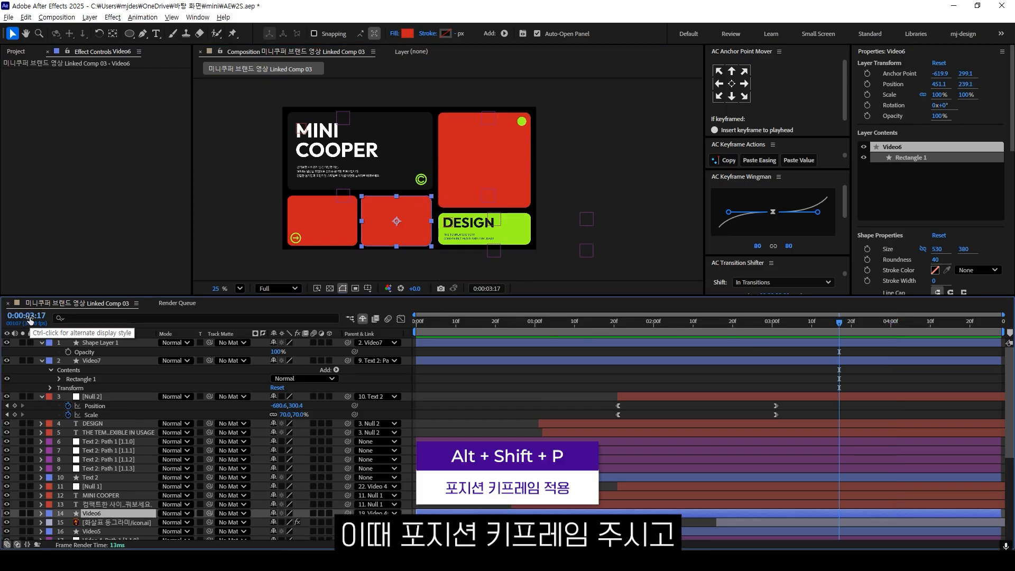
{"action": "key", "text": "alt+shift+p"}
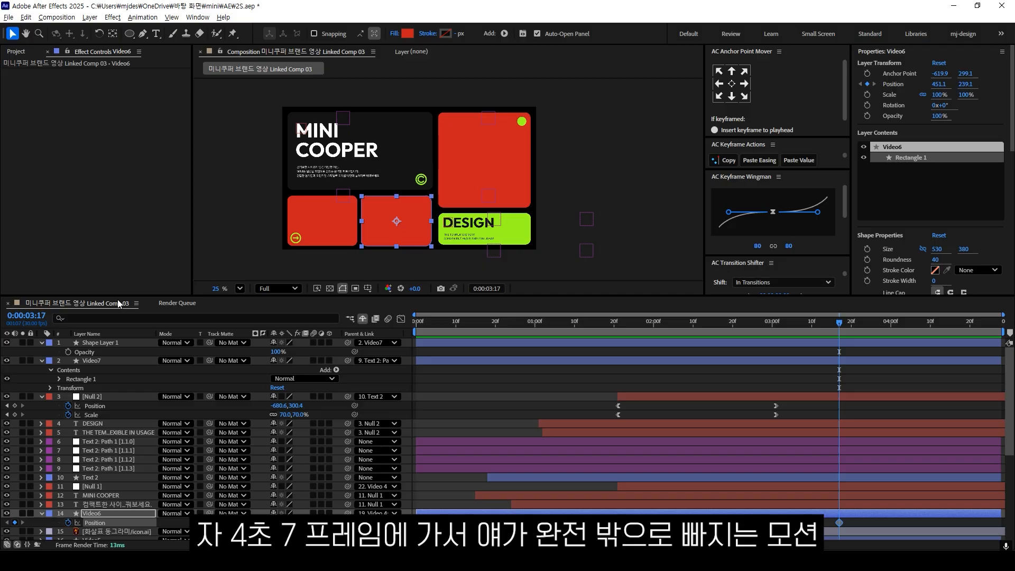
- At 0:00:04:07, move the Video6 box straight down out of the frame to a Y position of 659.1
{"action": "left_click", "coordinate": [37, 316]}
{"action": "type", "text": "407"}
{"action": "key", "text": "Return"}
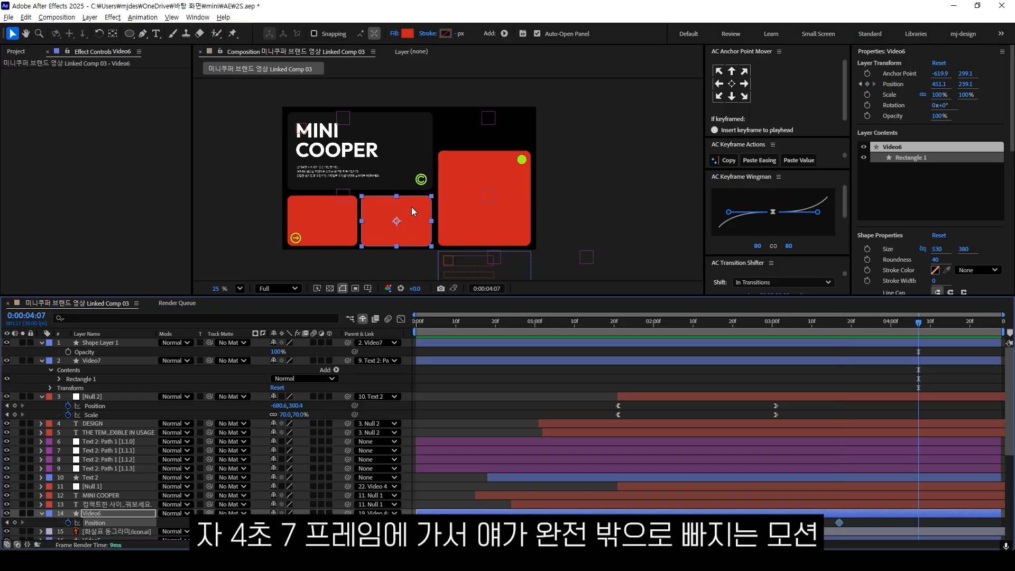
{"action": "left_click_drag", "start_coordinate": [412, 207], "coordinate": [411, 262]}
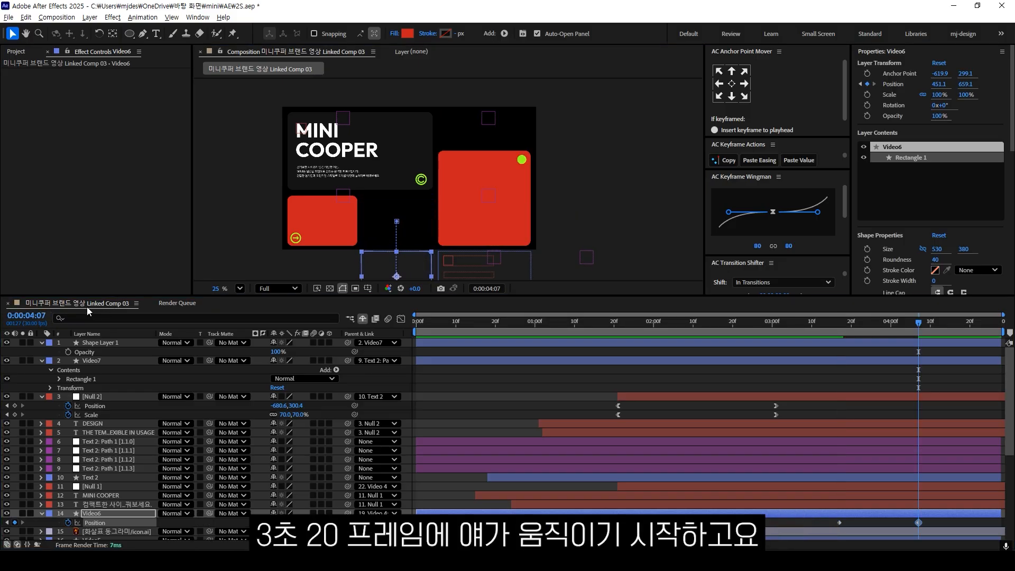
- Add a Position keyframe to the Video5 box at 0:00:03:20
{"action": "left_click", "coordinate": [35, 319]}
{"action": "type", "text": "320"}
{"action": "key", "text": "Return"}
{"action": "left_click", "coordinate": [321, 219]}
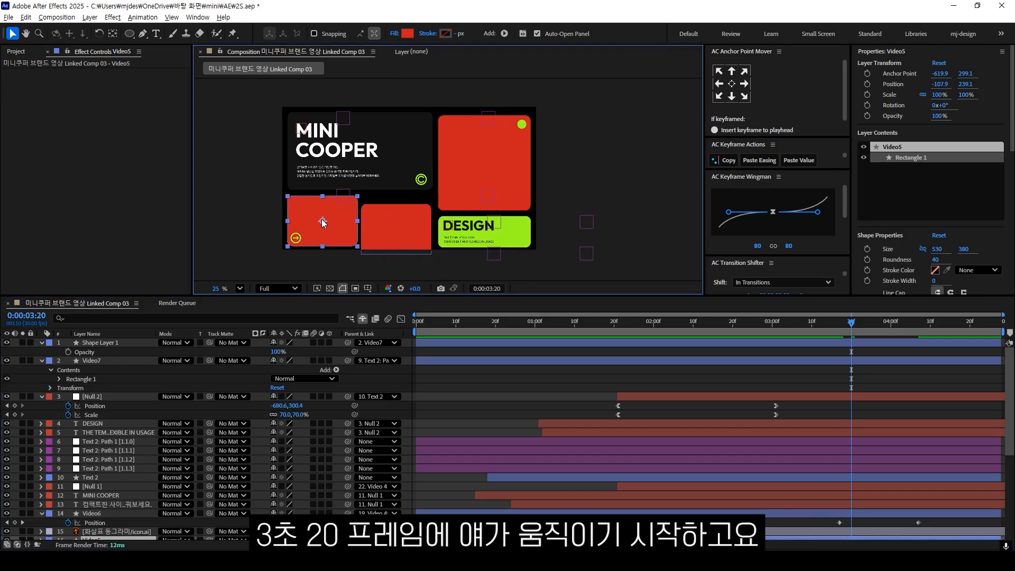
{"action": "key", "text": "alt+shift+p"}
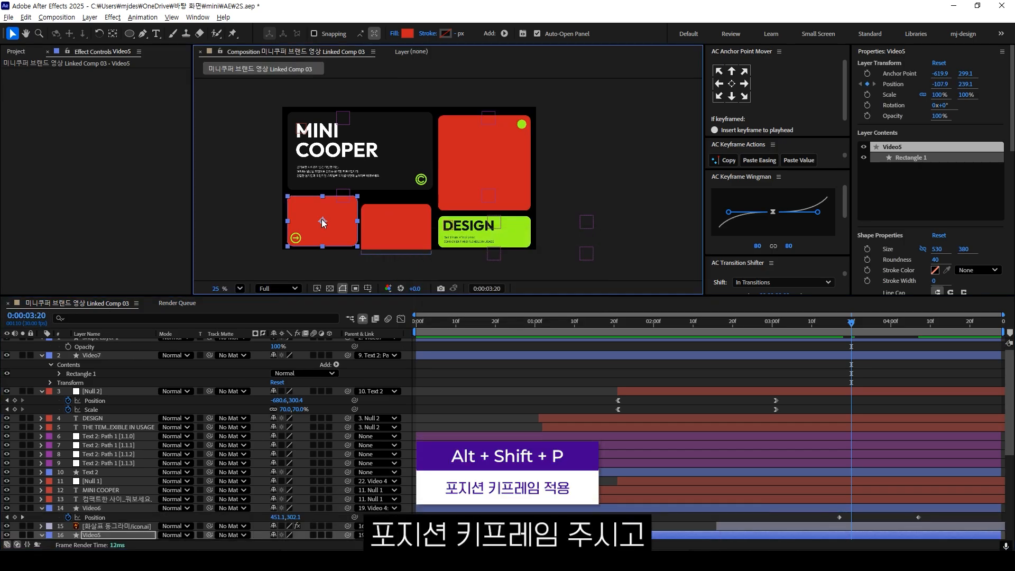
- At 0:00:04:10, move the Video5 box straight down out of the frame to a Y position of 663.1
{"action": "scroll", "coordinate": [670, 412], "scroll_direction": "down", "scroll_amount": 4}
{"action": "left_click", "coordinate": [28, 317]}
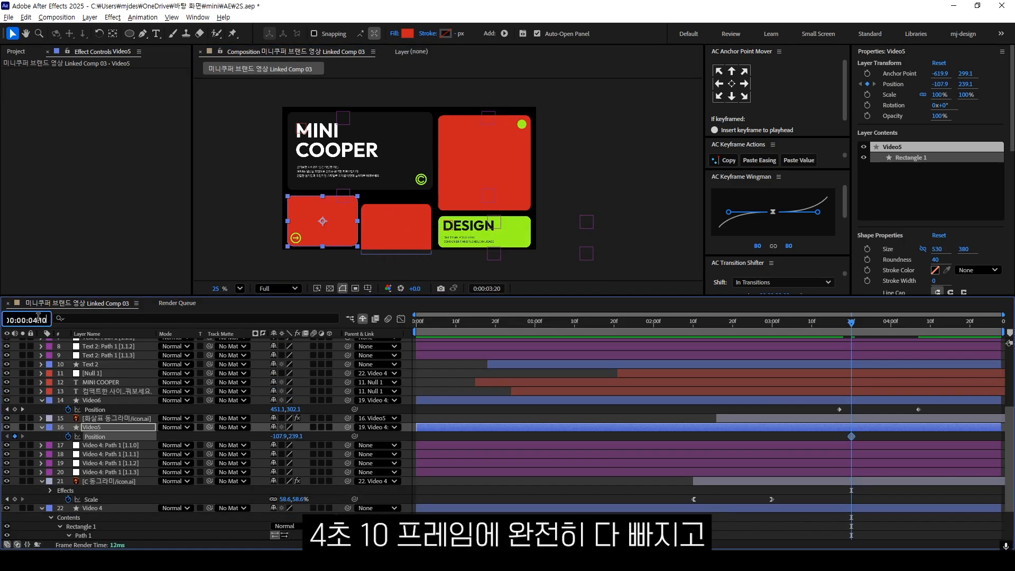
{"action": "type", "text": "410"}
{"action": "key", "text": "Return"}
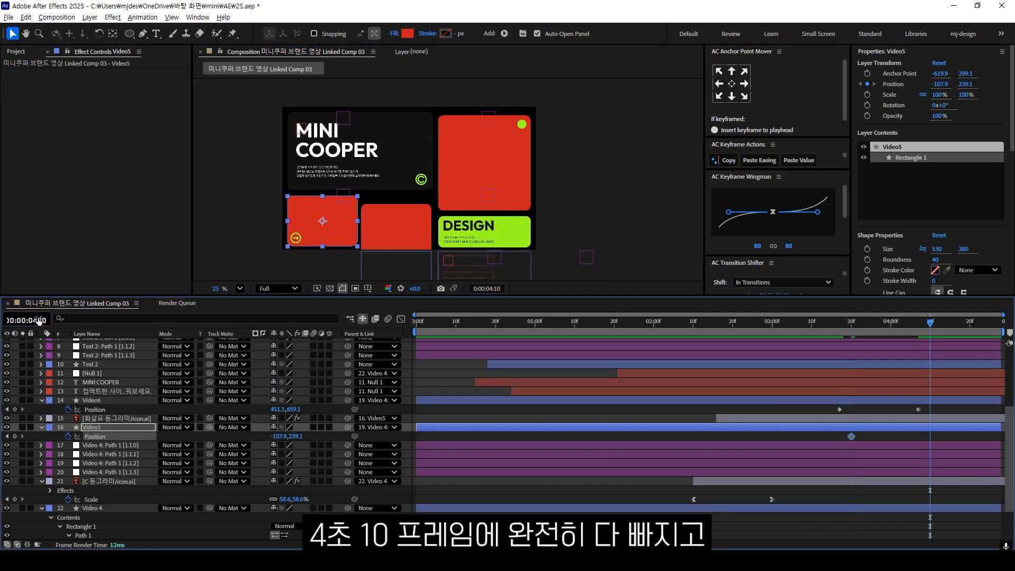
{"action": "left_click_drag", "start_coordinate": [341, 216], "coordinate": [343, 281]}
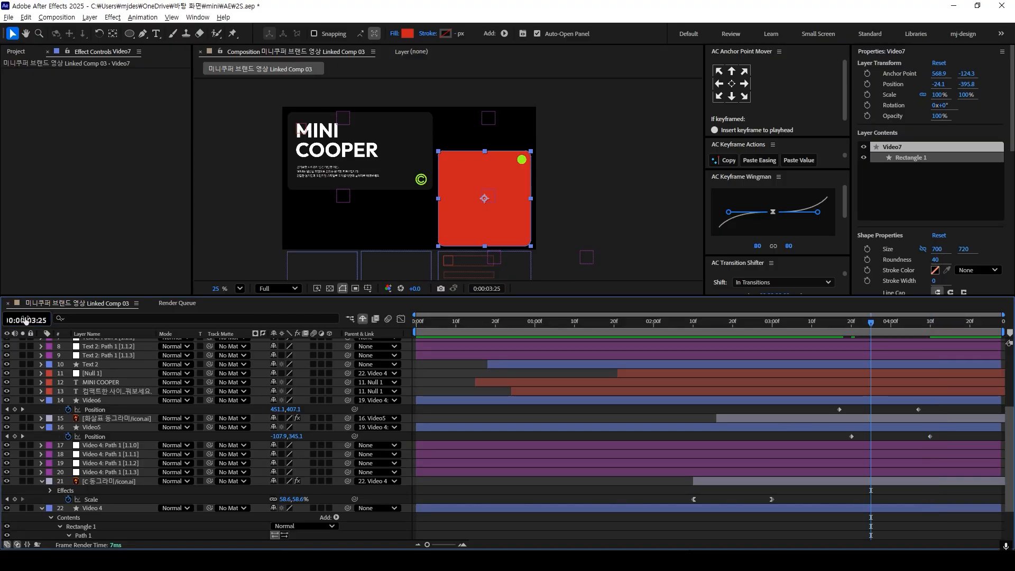
- Split the Video7 layer at 0:00:03:01 and set the parent of the later part to None
{"action": "left_click", "coordinate": [851, 323]}
{"action": "left_click_drag", "start_coordinate": [854, 332], "coordinate": [787, 344]}
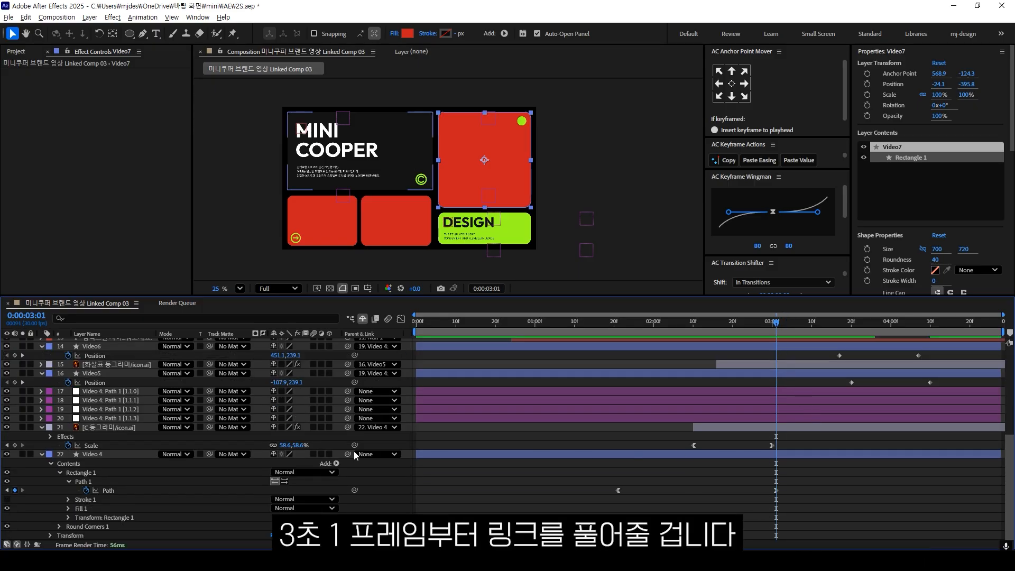
{"action": "scroll", "coordinate": [150, 394], "scroll_direction": "up", "scroll_amount": 6}
{"action": "scroll", "coordinate": [146, 364], "scroll_direction": "up", "scroll_amount": 1}
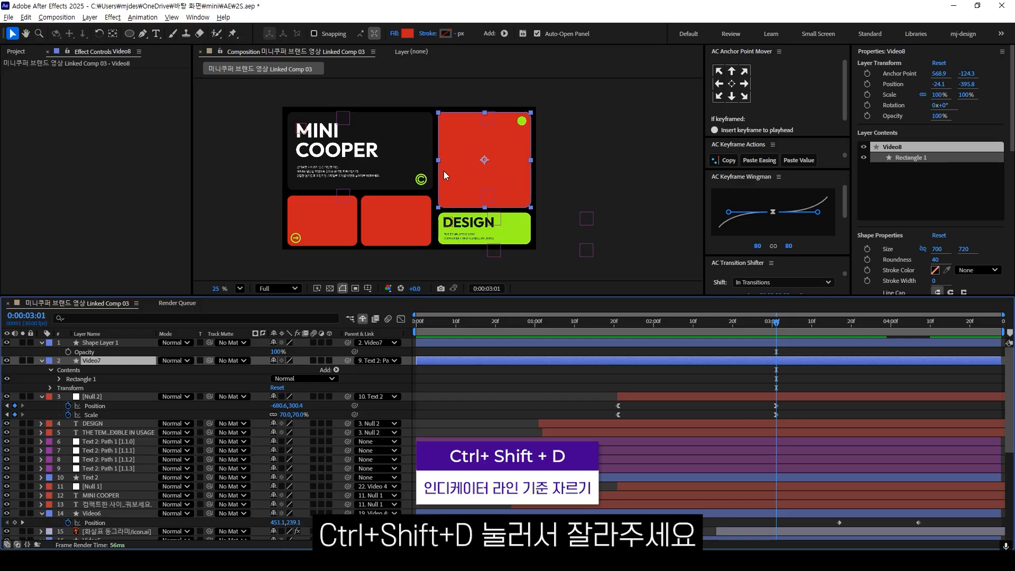
{"action": "key", "text": "ctrl+shift+d"}
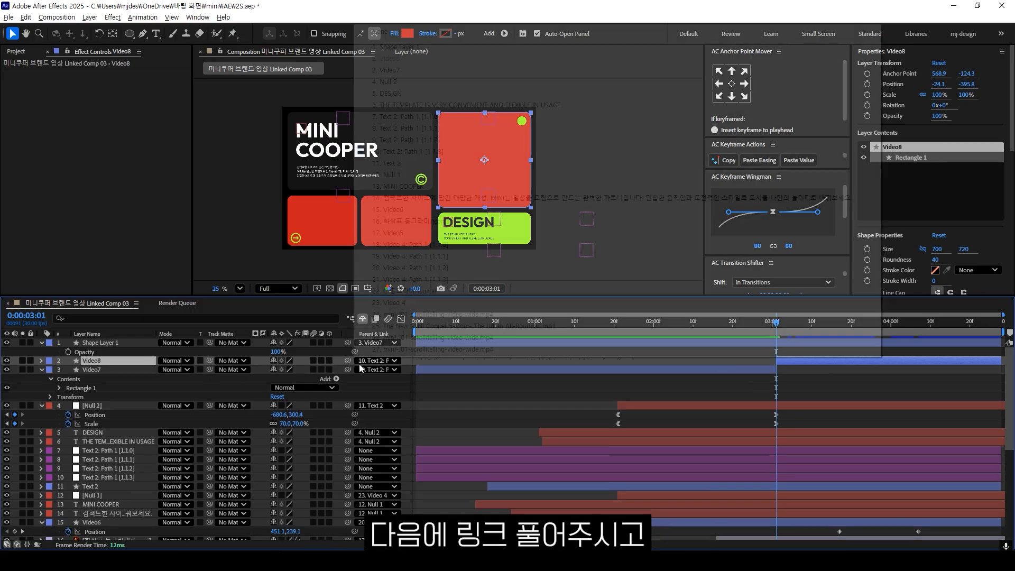
{"action": "left_click", "coordinate": [378, 361]}
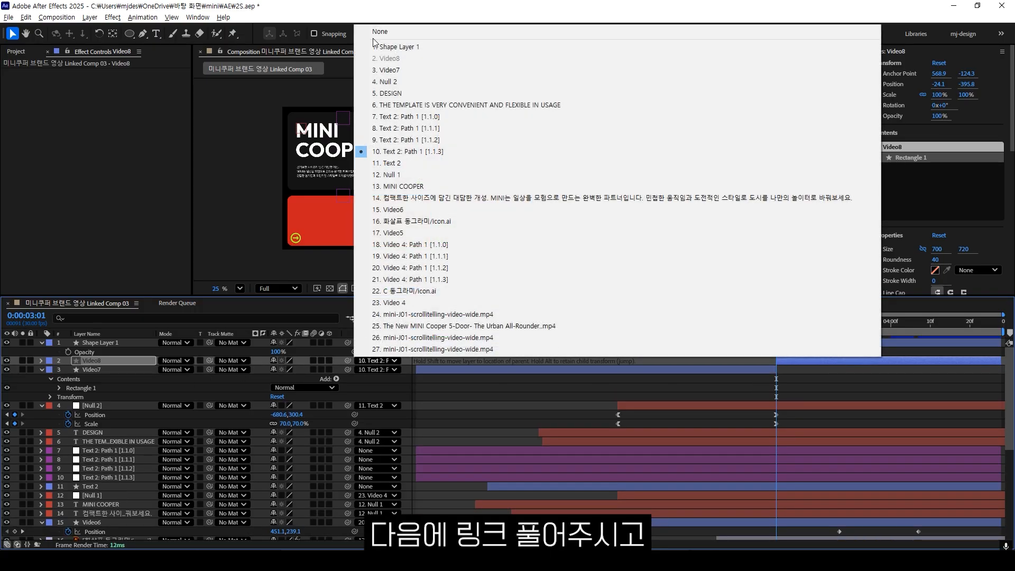
{"action": "left_click", "coordinate": [373, 32]}
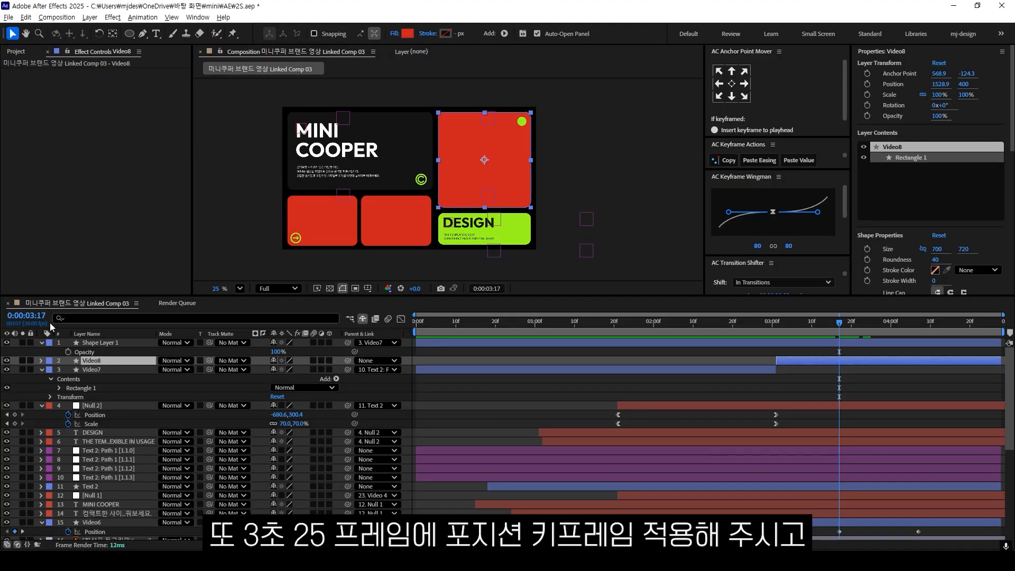
- Add a Position keyframe to the split-off Video8 layer at 0:00:03:25
{"action": "left_click_drag", "start_coordinate": [49, 322], "coordinate": [31, 317]}
{"action": "left_click", "coordinate": [30, 317]}
{"action": "type", "text": "325"}
{"action": "key", "text": "Return"}
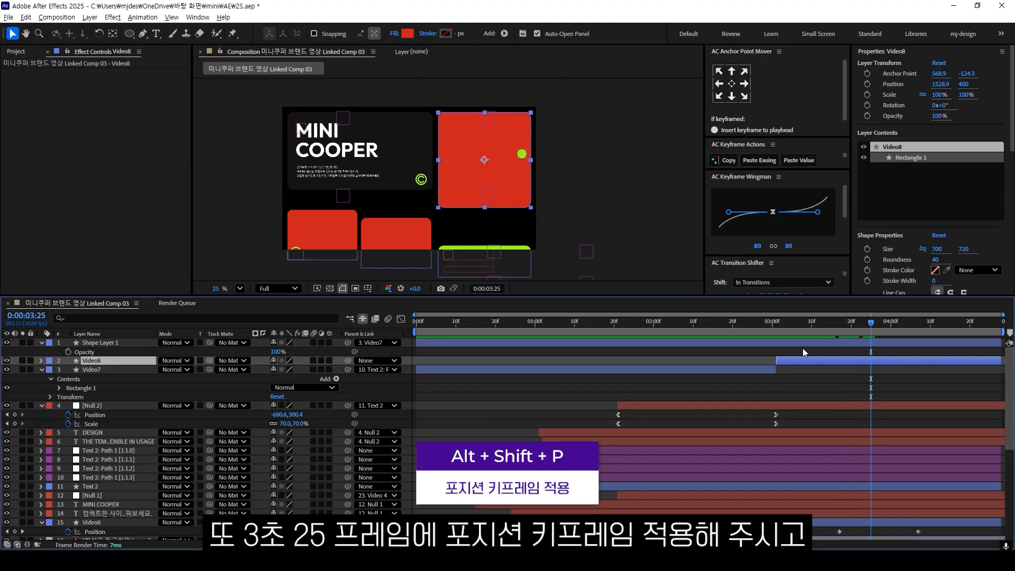
{"action": "key", "text": "alt+shift+p"}
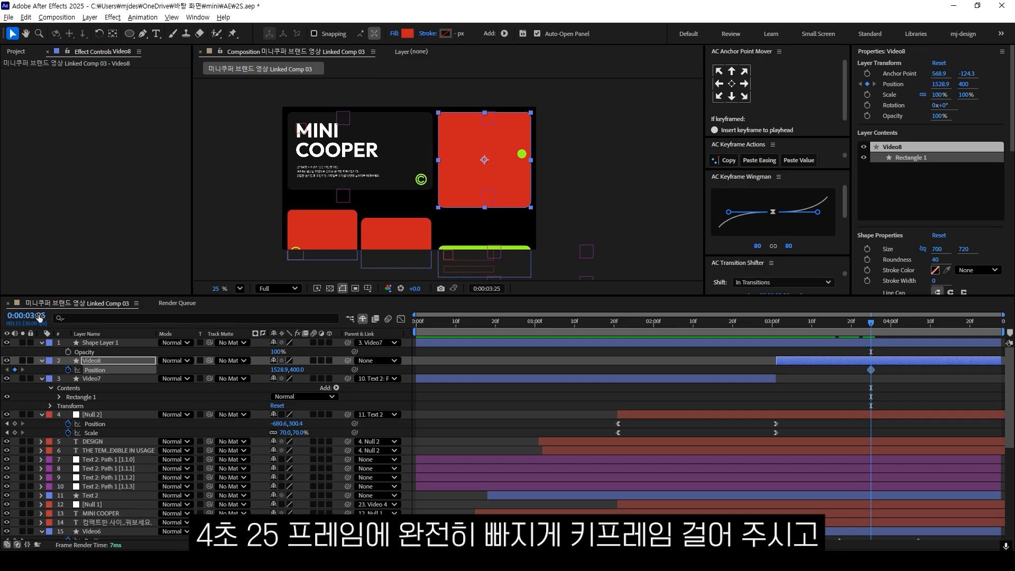
- At 0:00:04:25, move the Video8 box straight down out of the frame to a Y position of 1452
{"action": "left_click", "coordinate": [38, 317]}
{"action": "type", "text": "425"}
{"action": "key", "text": "Return"}
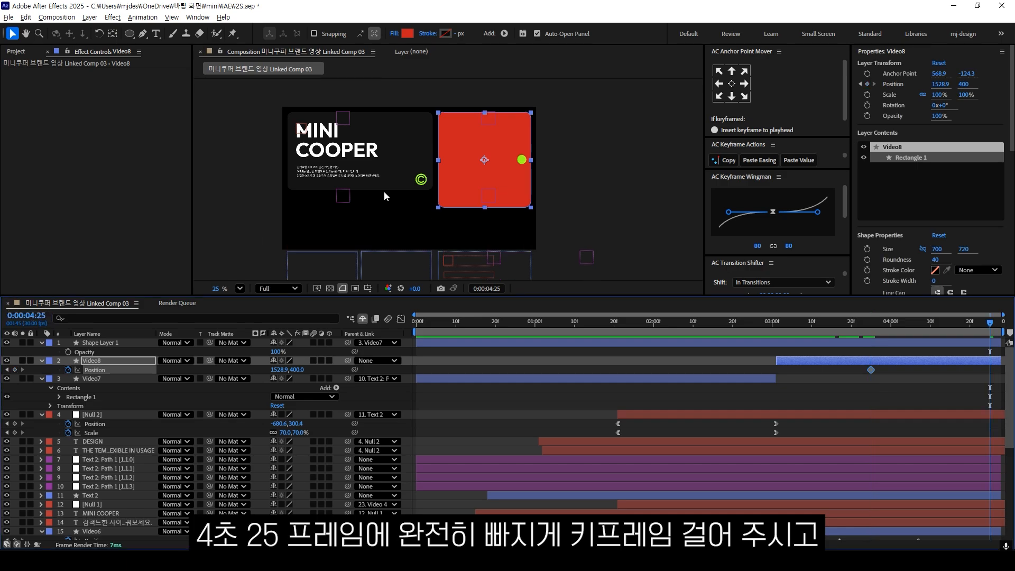
{"action": "left_click_drag", "start_coordinate": [460, 134], "coordinate": [459, 248]}
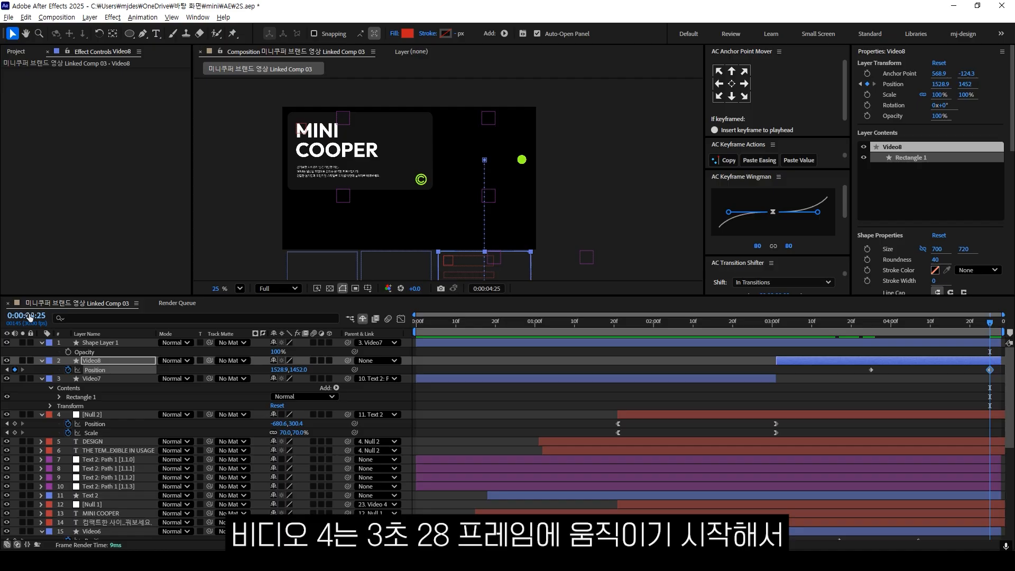
- Add a Position keyframe to the Video 4 box holding the MINI COOPER title at 0:00:03:28
{"action": "left_click", "coordinate": [29, 316]}
{"action": "type", "text": "328"}
{"action": "key", "text": "Return"}
{"action": "left_click", "coordinate": [403, 144]}
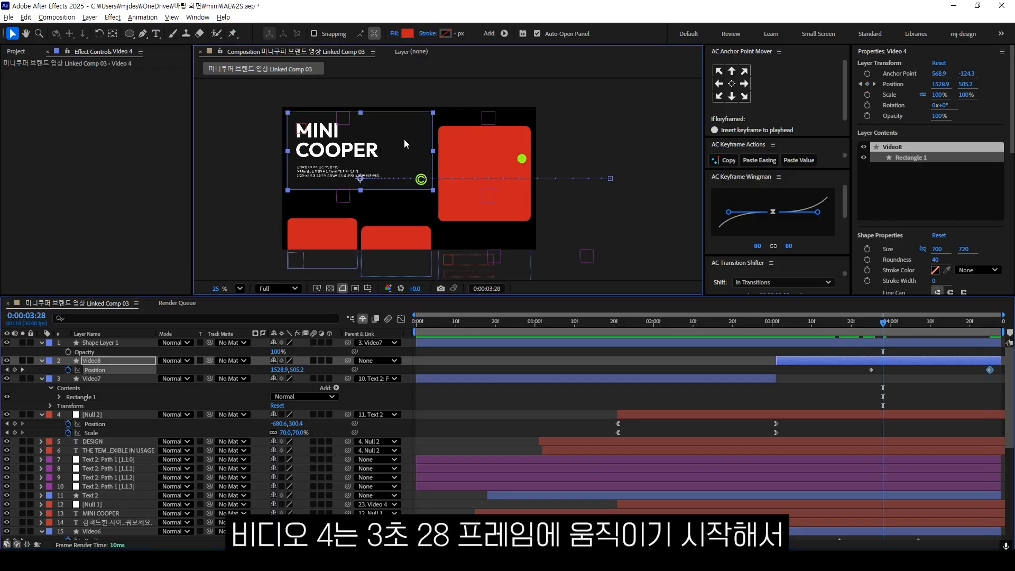
{"action": "key", "text": "alt+shift+p"}
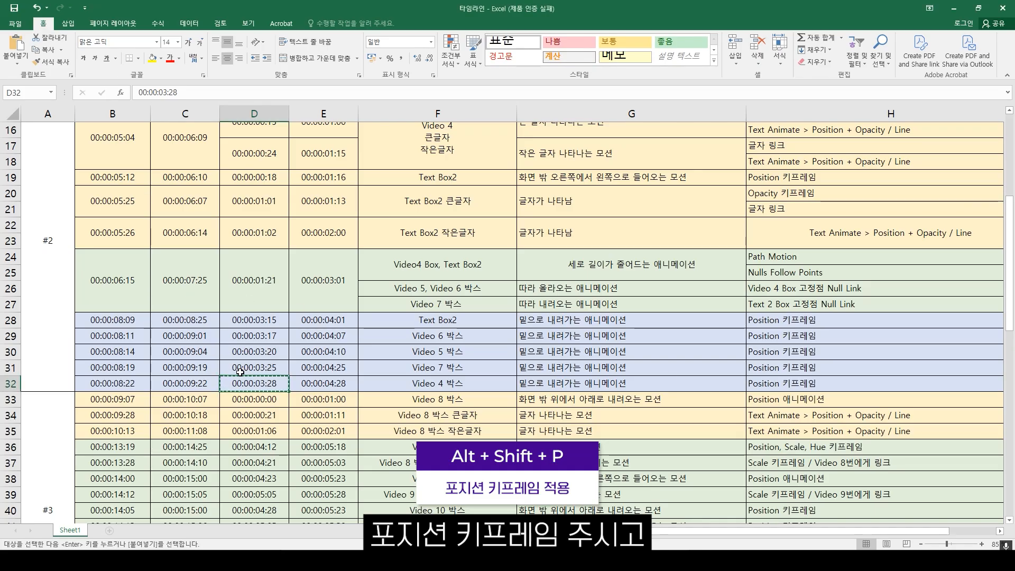
- Look up Video 4's end time in the Excel sheet and, at 0:00:04:27, move the box straight down out of the frame to Y 1592
{"action": "left_click", "coordinate": [324, 383]}
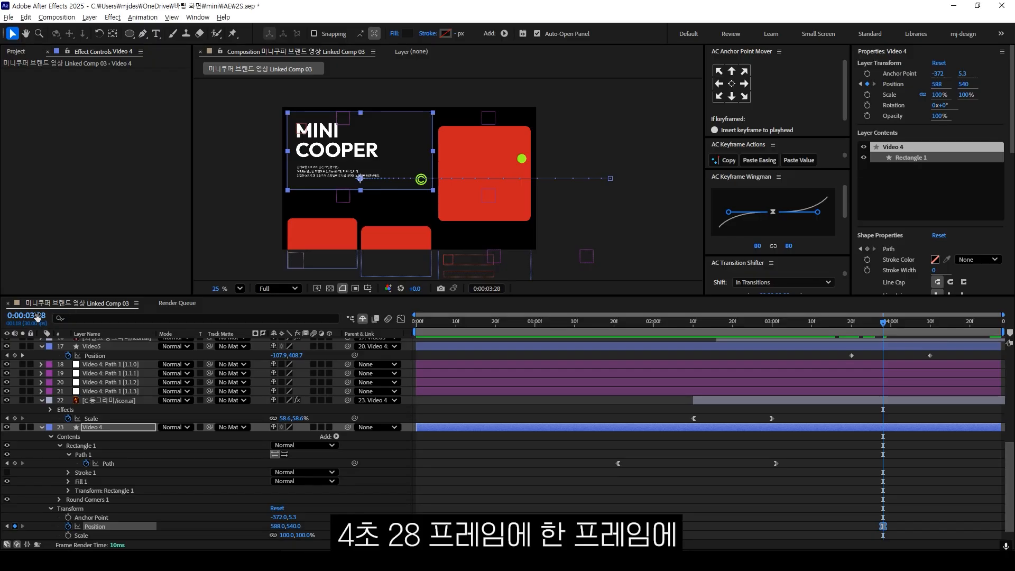
{"action": "left_click", "coordinate": [37, 317]}
{"action": "type", "text": "428"}
{"action": "key", "text": "Return"}
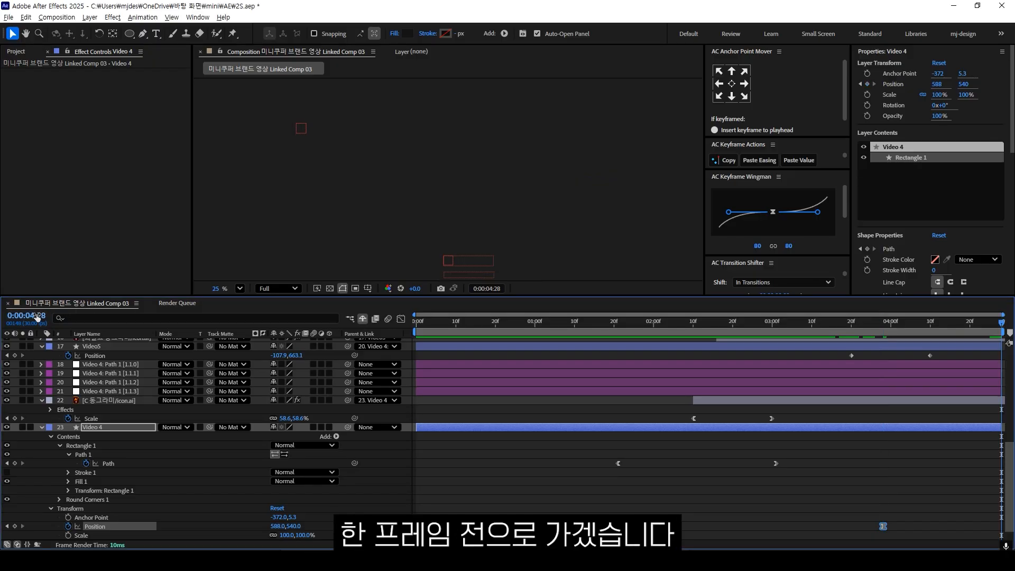
{"action": "key", "text": "Page_Up"}
{"action": "left_click_drag", "start_coordinate": [390, 132], "coordinate": [397, 268]}
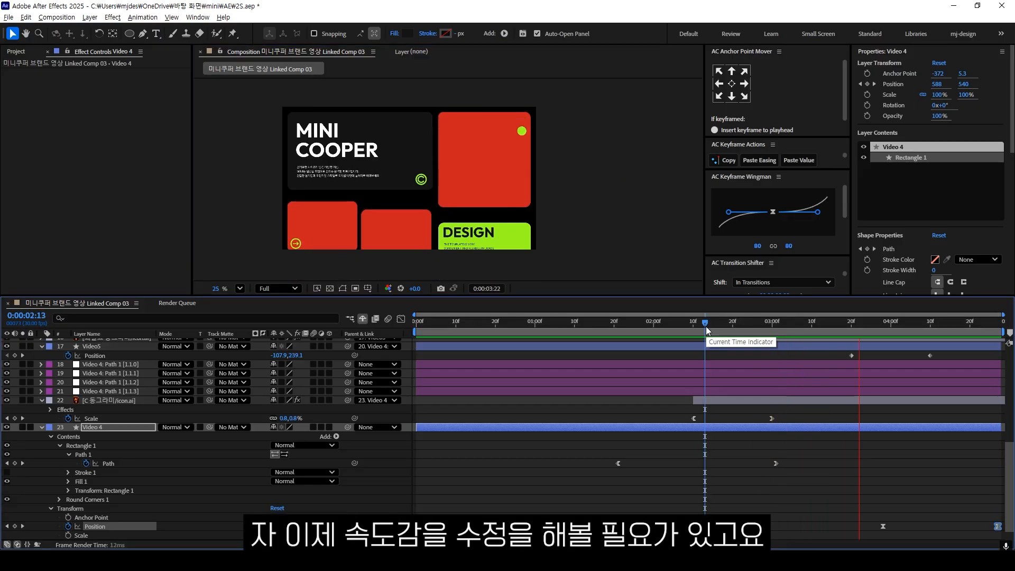
- Convert Video 4's last Position keyframe at 0:00:04:27 to linear and preview the exit motion
{"action": "key", "text": "space"}
{"action": "left_click", "coordinate": [901, 322]}
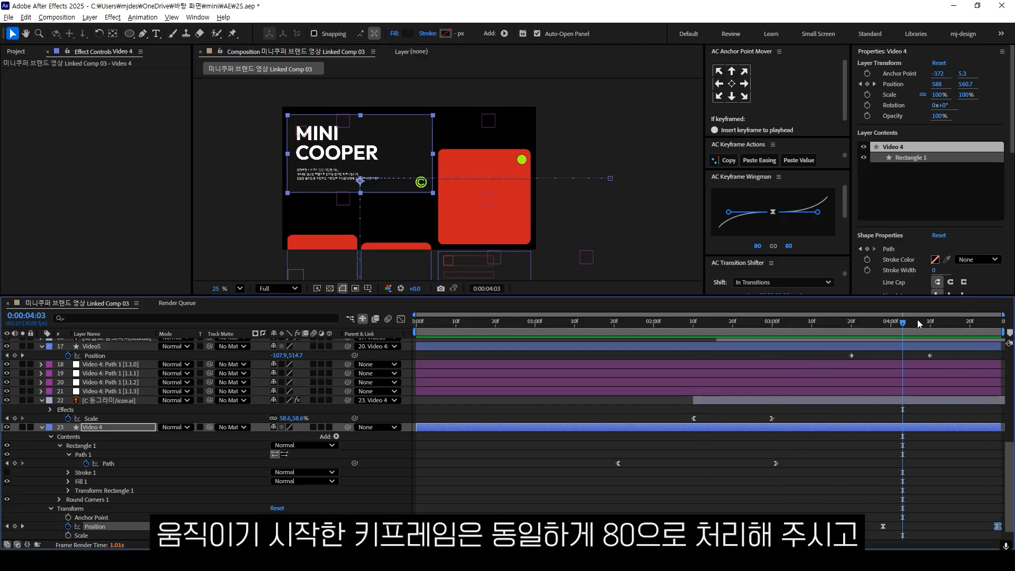
{"action": "left_click", "coordinate": [890, 322]}
{"action": "left_click_drag", "start_coordinate": [895, 511], "coordinate": [875, 538]}
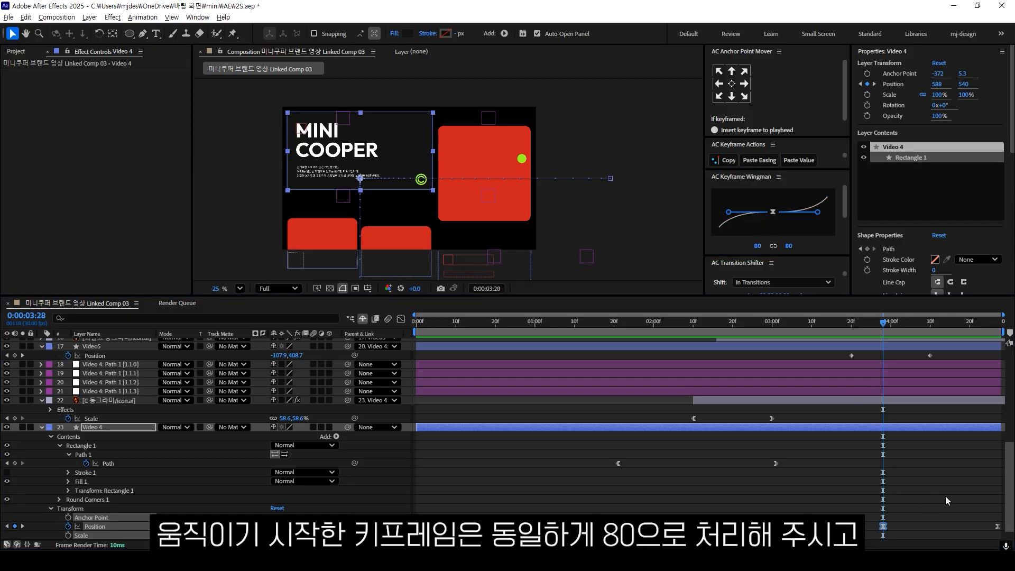
{"action": "left_click_drag", "start_coordinate": [946, 498], "coordinate": [1004, 537]}
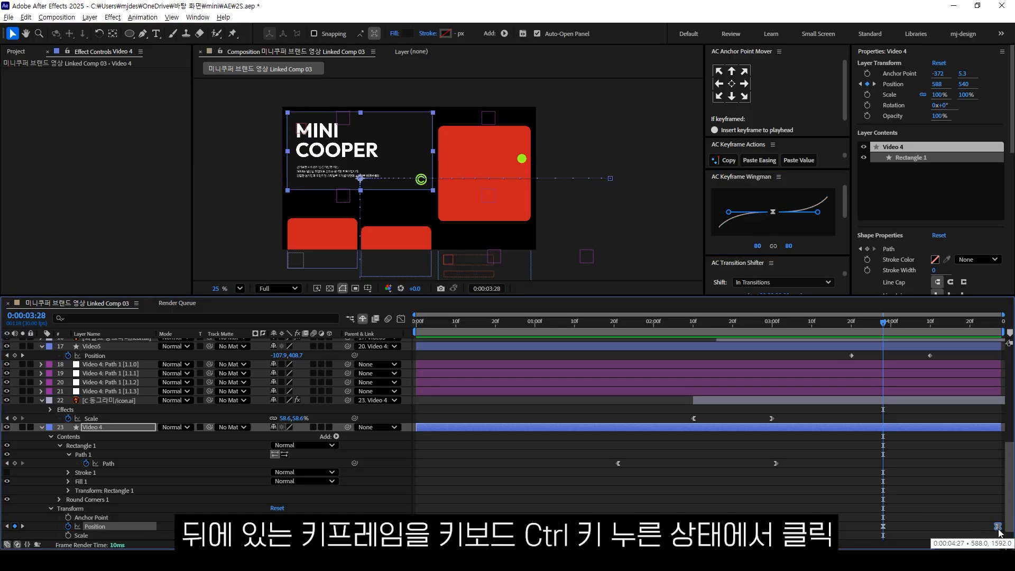
{"action": "left_click", "coordinate": [998, 527], "text": "ctrl"}
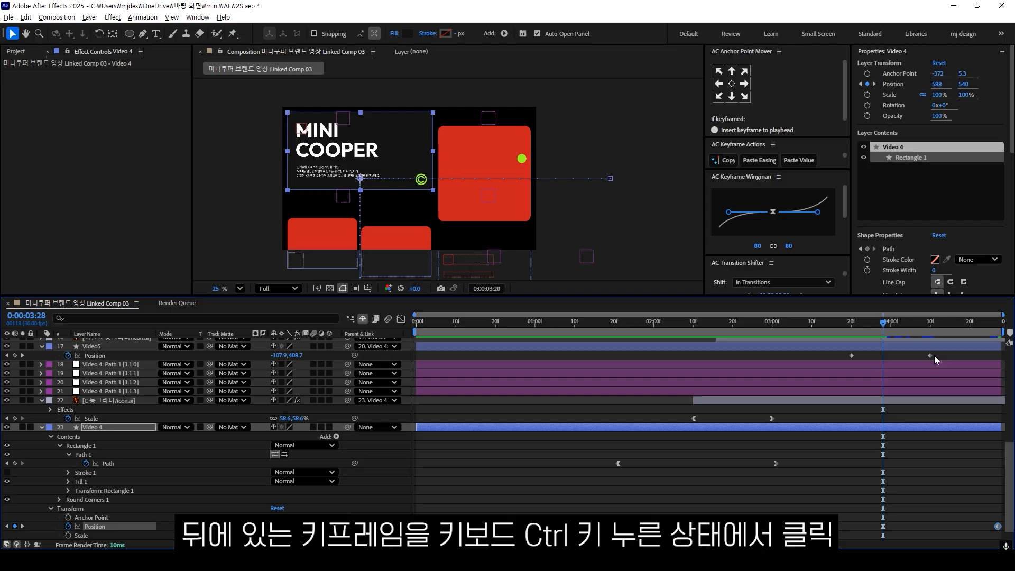
{"action": "left_click_drag", "start_coordinate": [901, 331], "coordinate": [906, 332]}
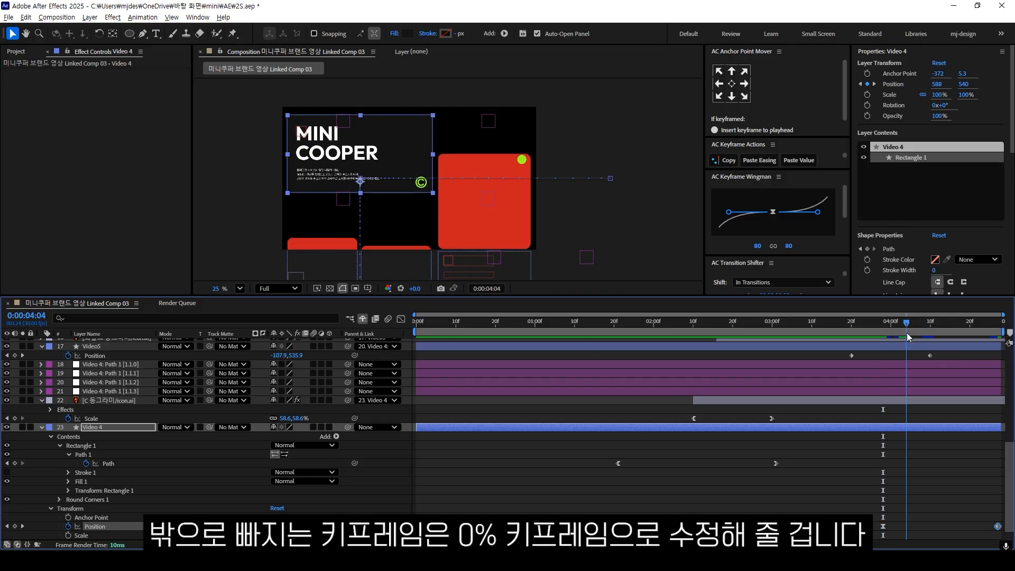
{"action": "key", "text": "space"}
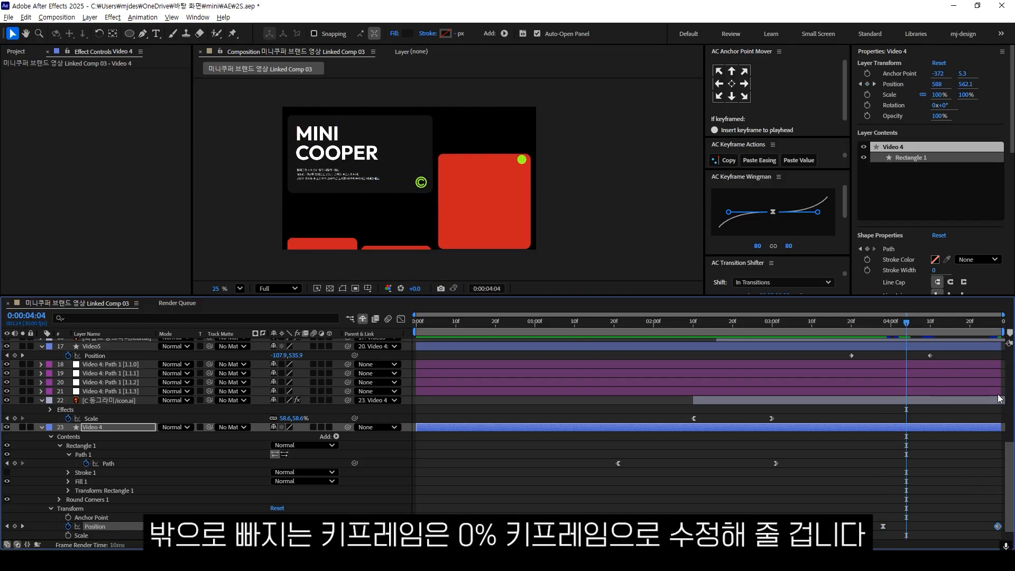
- Apply 80% easing to the Video8 box's Position keyframe at 0:00:03:25 and preview its exit
{"action": "left_click", "coordinate": [493, 142]}
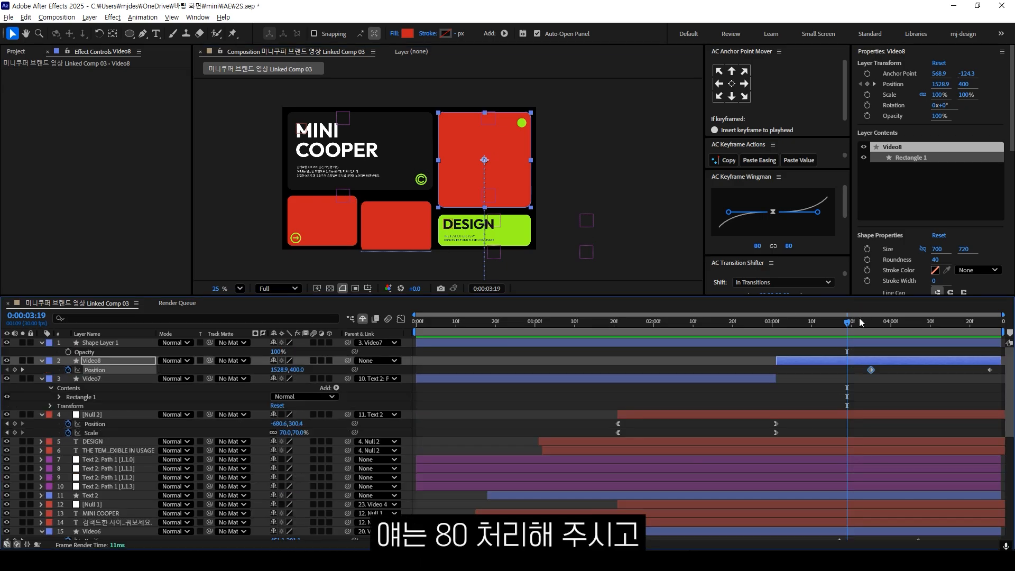
{"action": "left_click_drag", "start_coordinate": [858, 319], "coordinate": [865, 320]}
{"action": "left_click", "coordinate": [773, 212]}
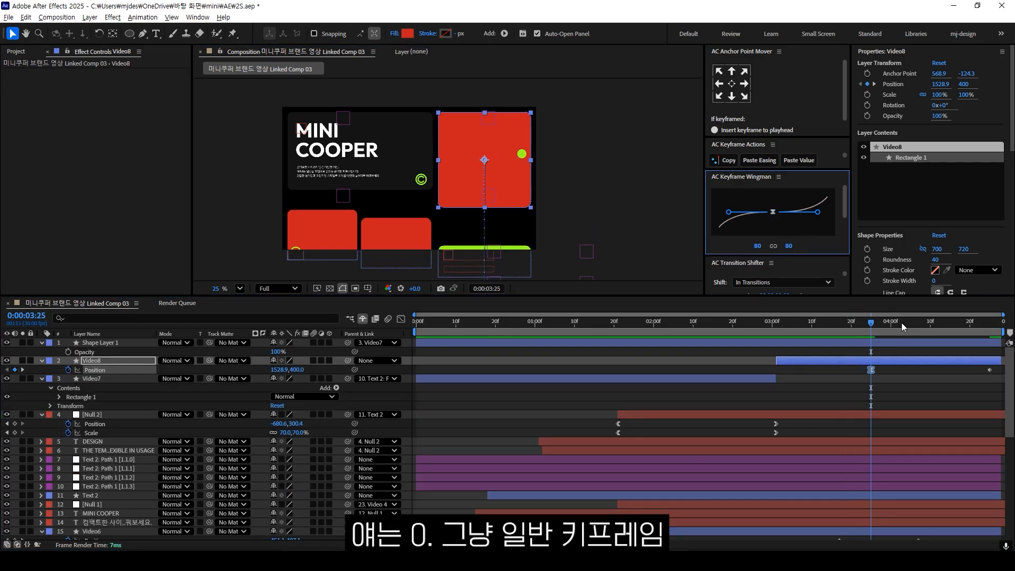
{"action": "key", "text": "space"}
{"action": "left_click_drag", "start_coordinate": [864, 311], "coordinate": [796, 317]}
- Apply 80% easing to Text 2's first exit Position keyframe and convert its last Position keyframe to linear
{"action": "left_click", "coordinate": [510, 231]}
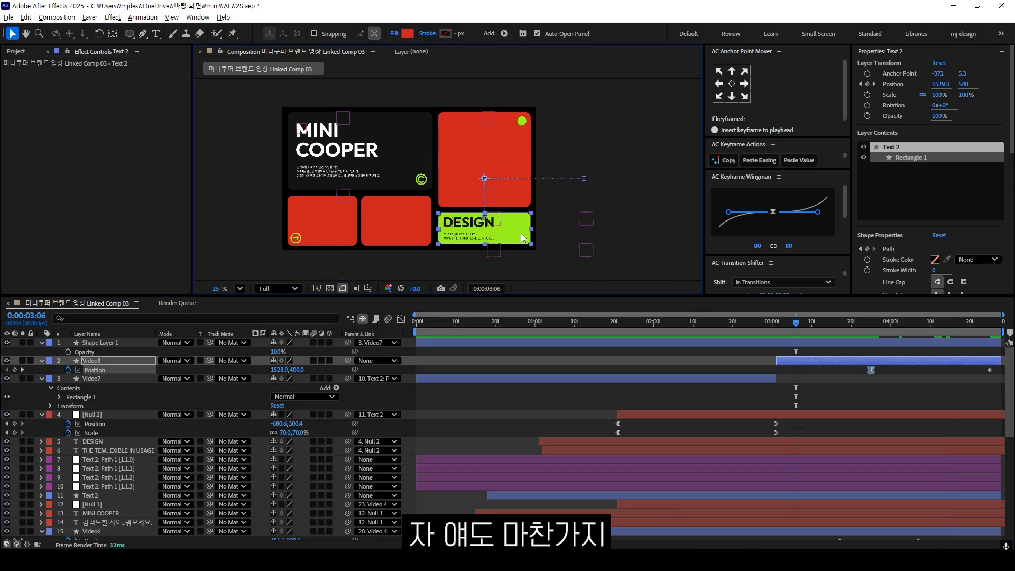
{"action": "scroll", "coordinate": [802, 420], "scroll_direction": "down", "scroll_amount": 3}
{"action": "scroll", "coordinate": [802, 420], "scroll_direction": "up", "scroll_amount": 1}
{"action": "key", "text": "u"}
{"action": "left_click", "coordinate": [831, 450]}
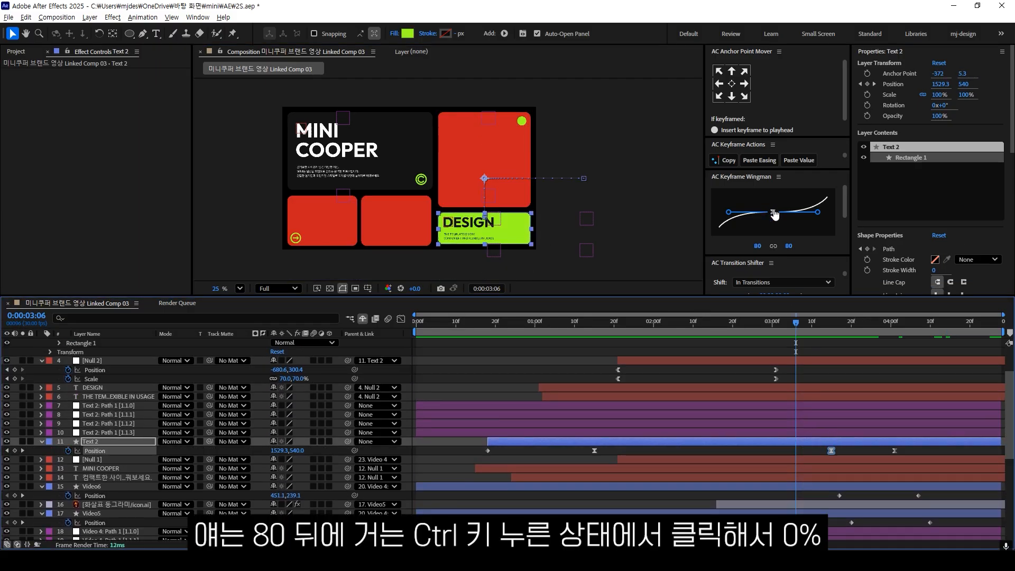
{"action": "left_click", "coordinate": [894, 450], "text": "ctrl"}
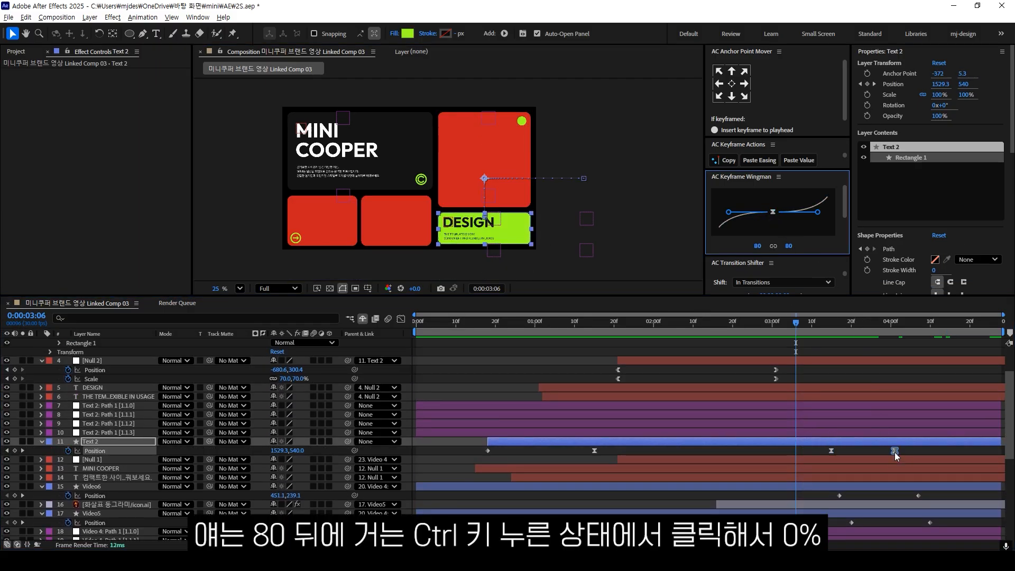
- Apply 80% easing to the first exit Position keyframes of the Video5 and Video6 boxes together
{"action": "left_click", "coordinate": [401, 224]}
{"action": "left_click", "coordinate": [338, 224], "text": "shift"}
{"action": "scroll", "coordinate": [888, 493], "scroll_direction": "down", "scroll_amount": 3}
{"action": "left_click_drag", "start_coordinate": [864, 411], "coordinate": [819, 452]}
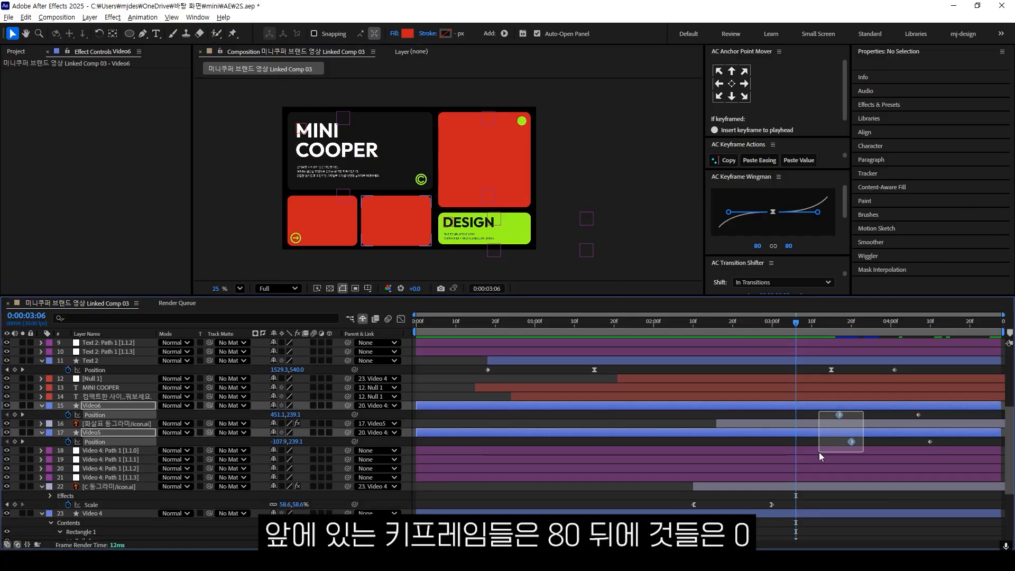
{"action": "left_click", "coordinate": [774, 212]}
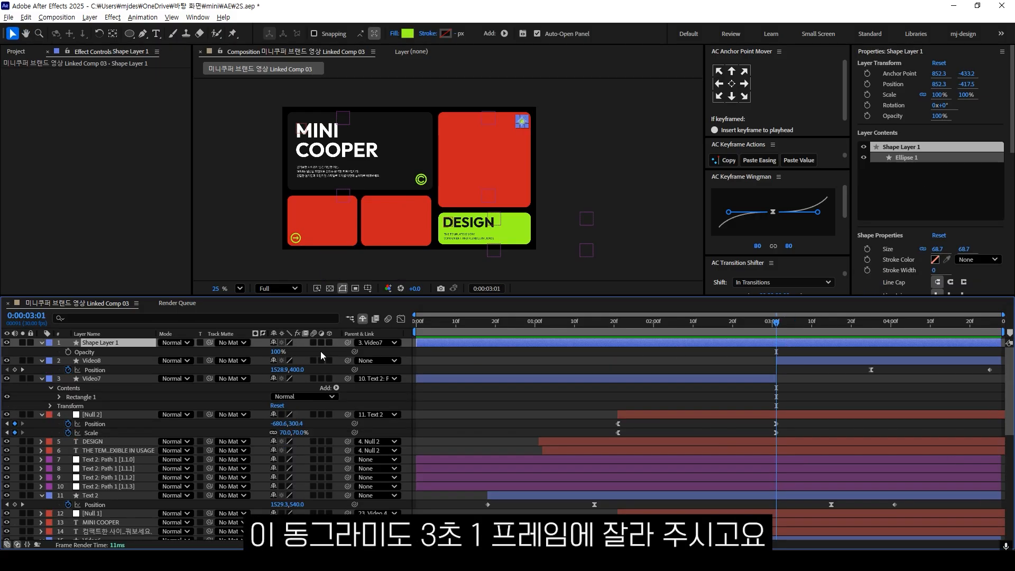
- Split the green circle's Shape Layer 1 at 0:00:03:01 and parent the second half, Shape Layer 2, to Video8
{"action": "key", "text": "ctrl+shift+d"}
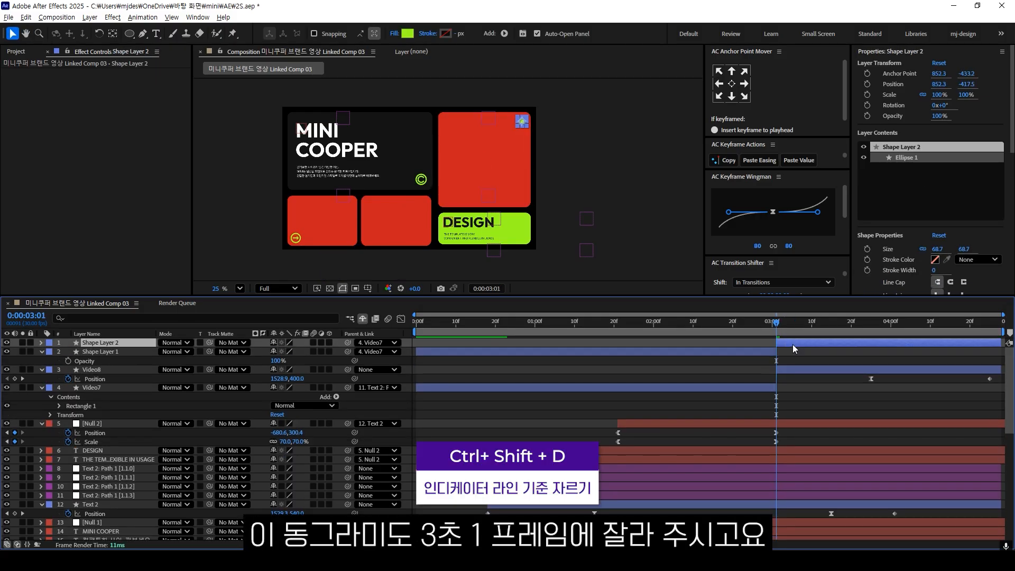
{"action": "left_click", "coordinate": [489, 165]}
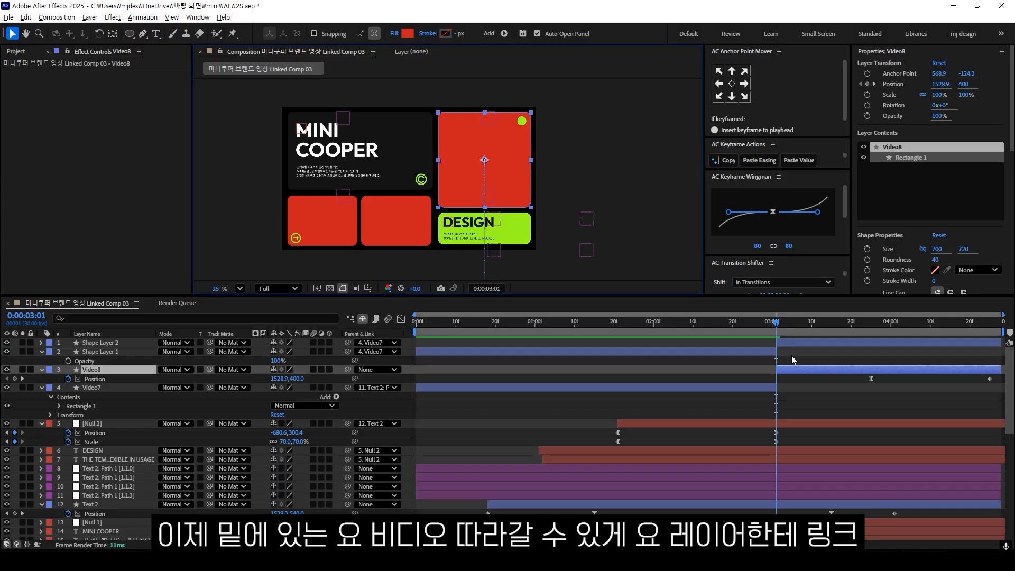
{"action": "left_click", "coordinate": [791, 346]}
{"action": "left_click", "coordinate": [791, 353]}
{"action": "left_click_drag", "start_coordinate": [348, 343], "coordinate": [93, 390]}
- Move Shape Layer 1 below Video8, directly above Video7, and collapse the expanded properties from Video8 through Null 2
{"action": "left_click", "coordinate": [100, 353]}
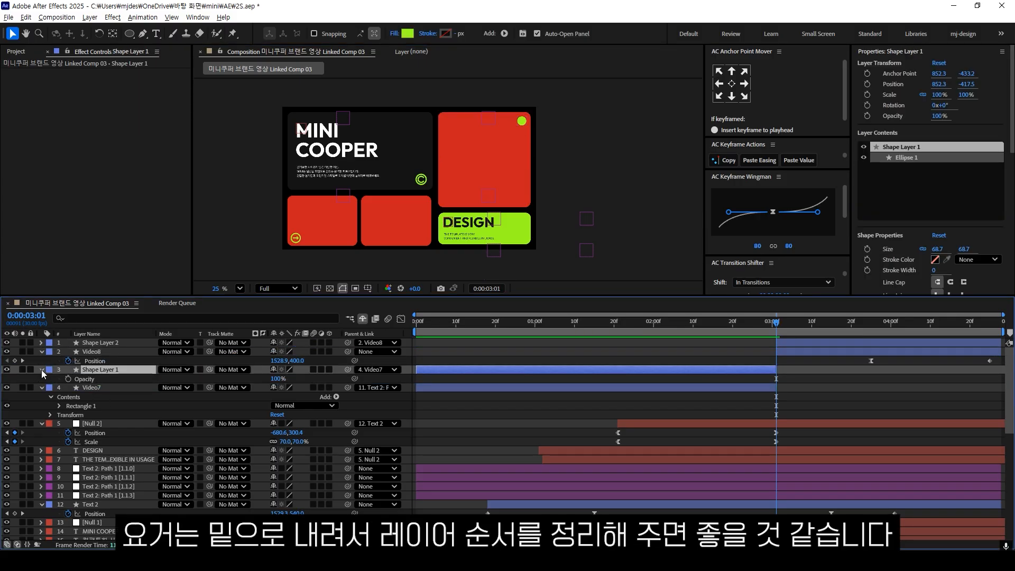
{"action": "left_click", "coordinate": [41, 370]}
{"action": "left_click", "coordinate": [42, 379]}
{"action": "left_click", "coordinate": [41, 351]}
{"action": "left_click", "coordinate": [42, 378]}
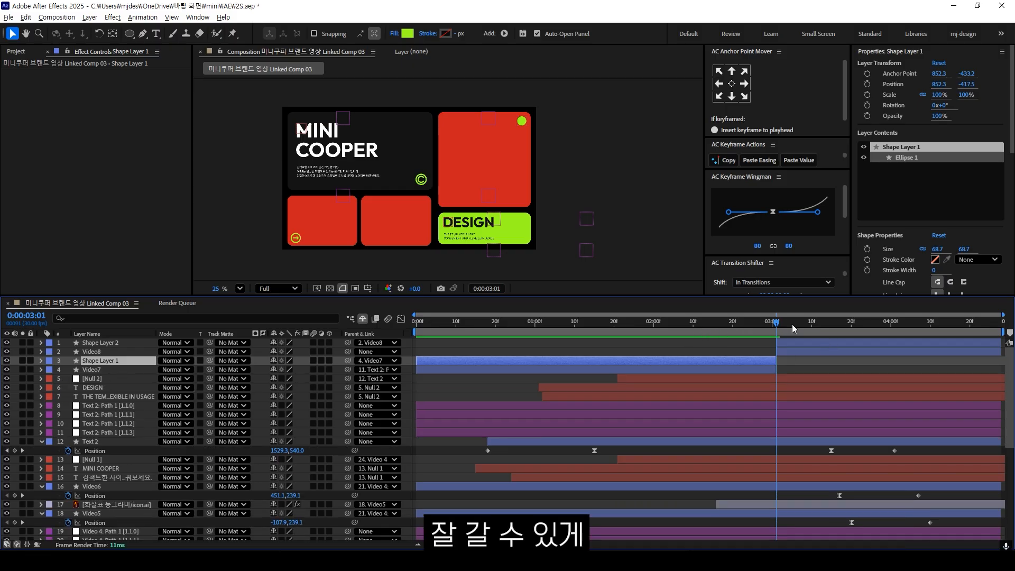
{"action": "left_click_drag", "start_coordinate": [791, 324], "coordinate": [973, 344]}
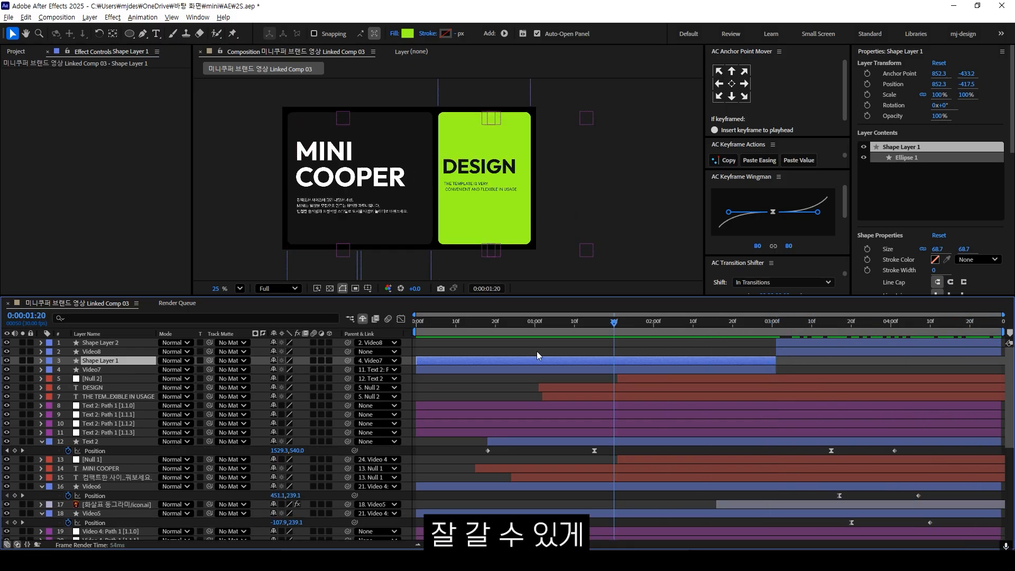
- Unhide the video clip layers, place mini-J01-scrollitelling-video-wide.mp4 directly above Video 4, and turn on its visibility
{"action": "key", "text": "Home"}
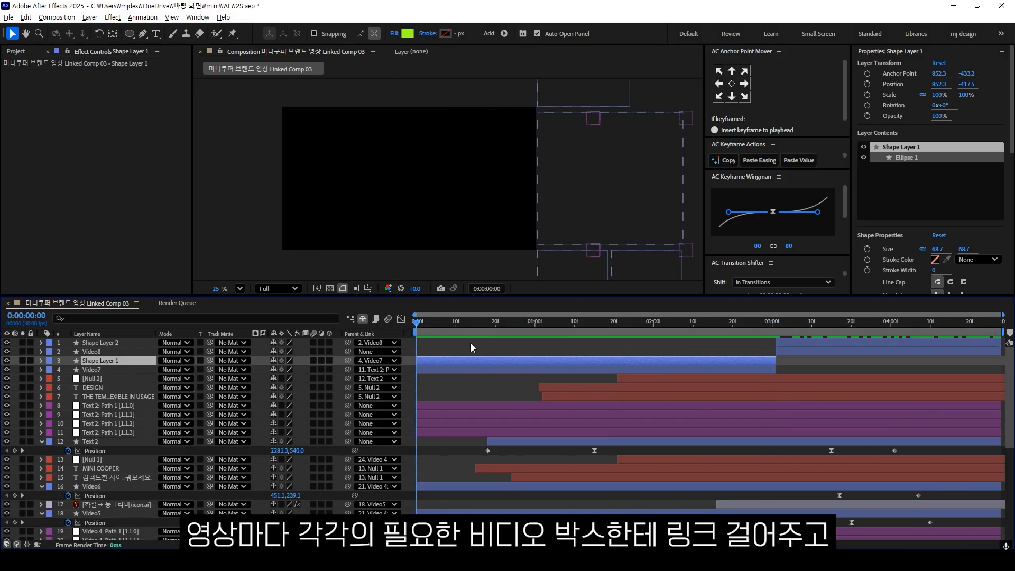
{"action": "left_click_drag", "start_coordinate": [462, 325], "coordinate": [764, 326]}
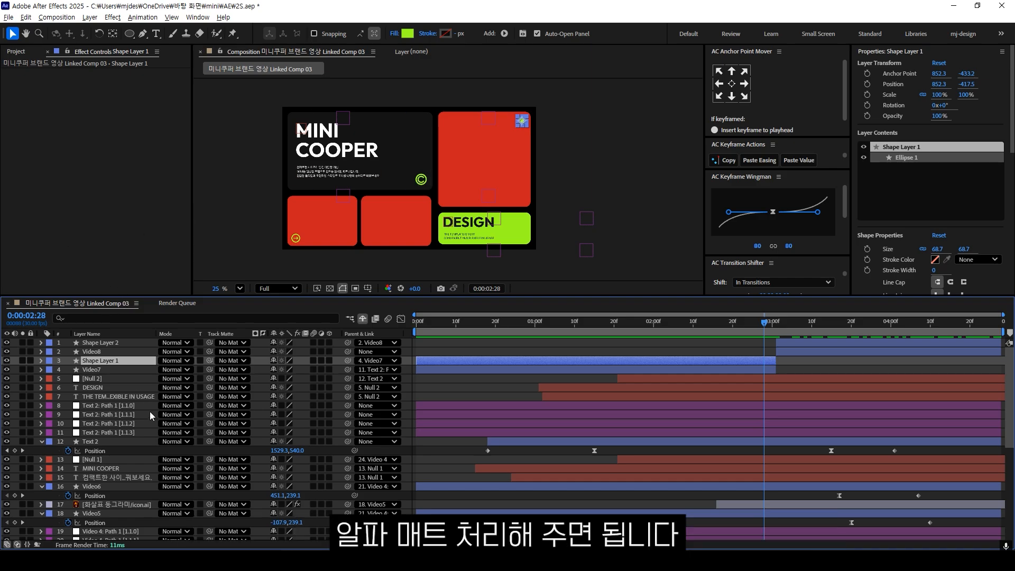
{"action": "scroll", "coordinate": [515, 390], "scroll_direction": "down", "scroll_amount": 10}
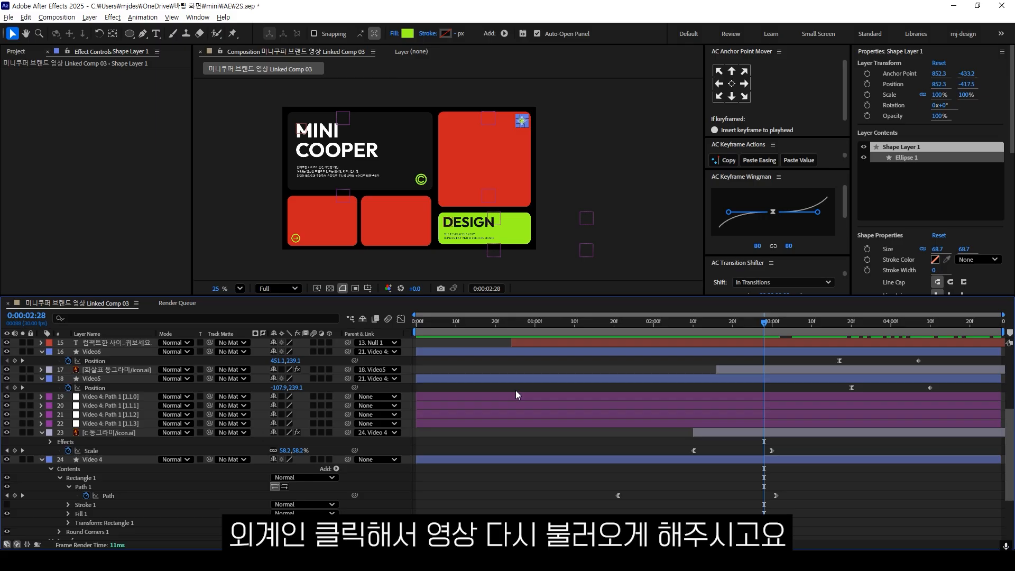
{"action": "left_click", "coordinate": [144, 508]}
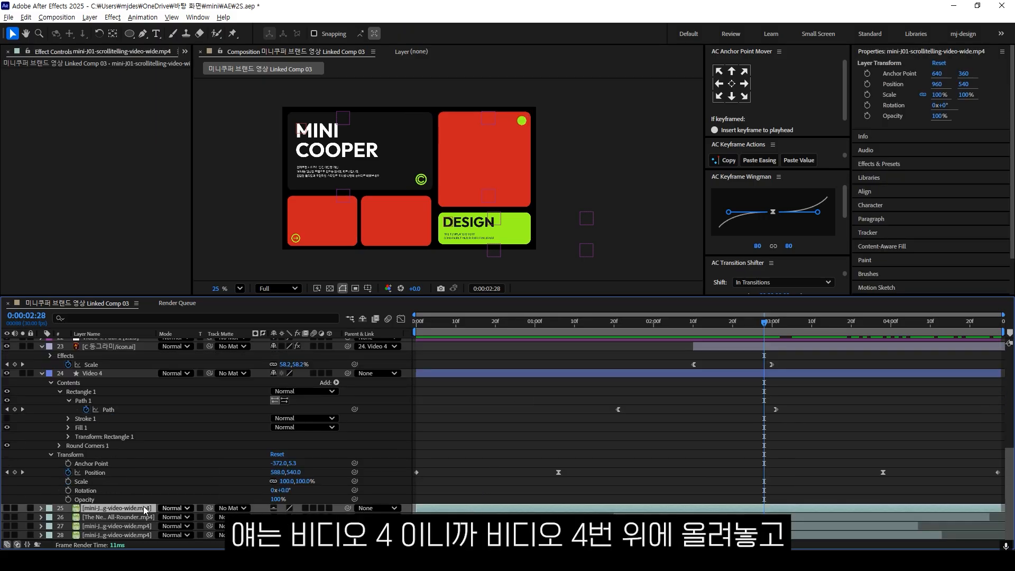
{"action": "left_click_drag", "start_coordinate": [115, 512], "coordinate": [105, 370]}
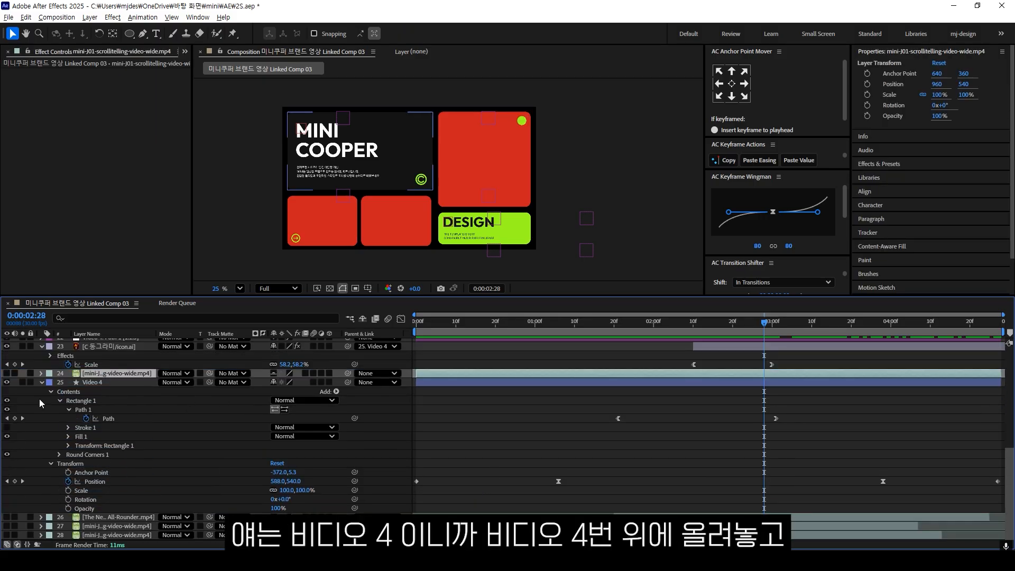
{"action": "left_click", "coordinate": [7, 373]}
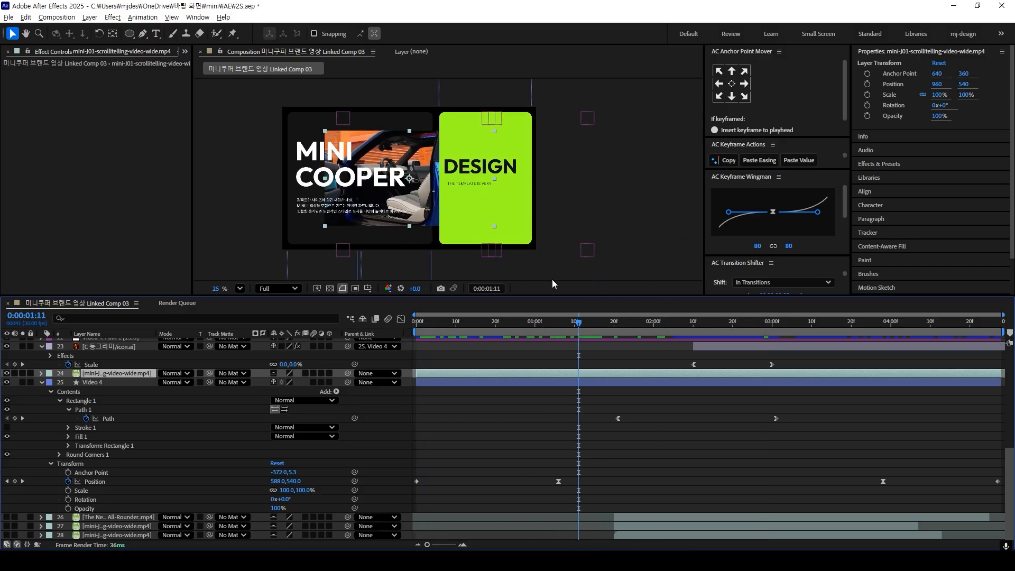
- Fit the clip over the MINI COOPER box at 148.1% scale, and parent and track-matte it to Video 4
{"action": "left_click", "coordinate": [499, 205]}
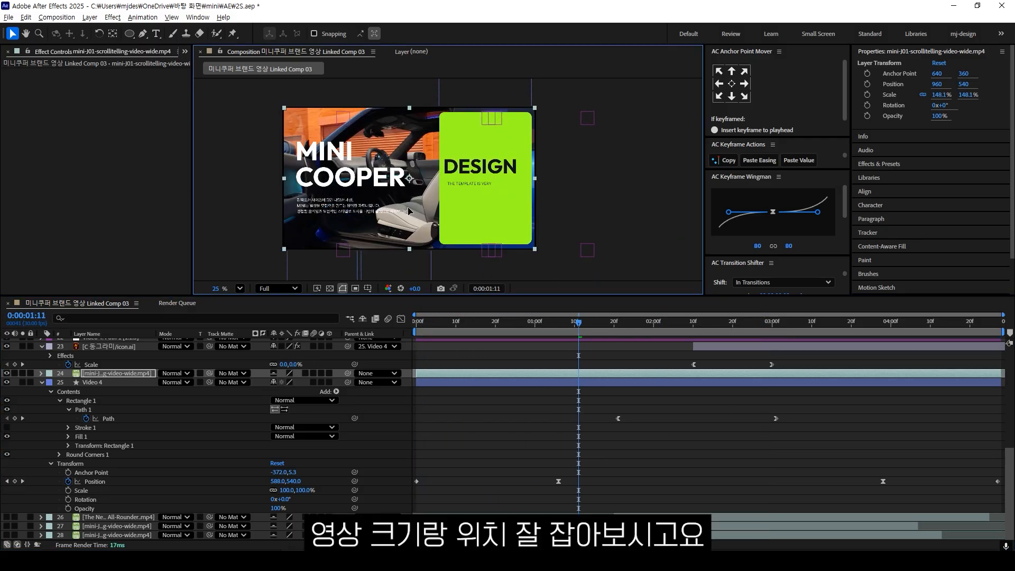
{"action": "left_click_drag", "start_coordinate": [409, 211], "coordinate": [377, 213]}
{"action": "left_click_drag", "start_coordinate": [347, 373], "coordinate": [138, 382]}
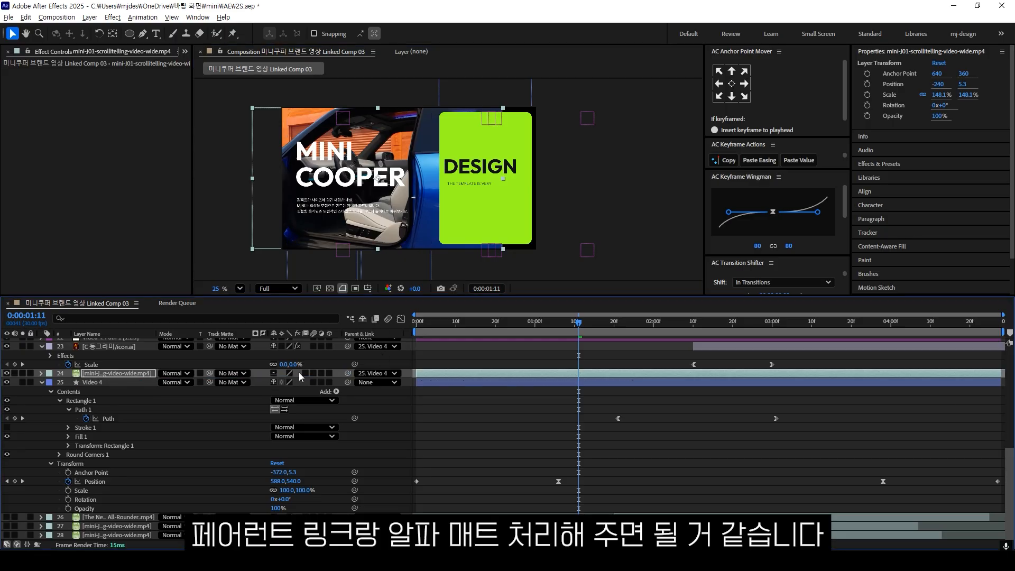
{"action": "left_click_drag", "start_coordinate": [209, 373], "coordinate": [120, 382]}
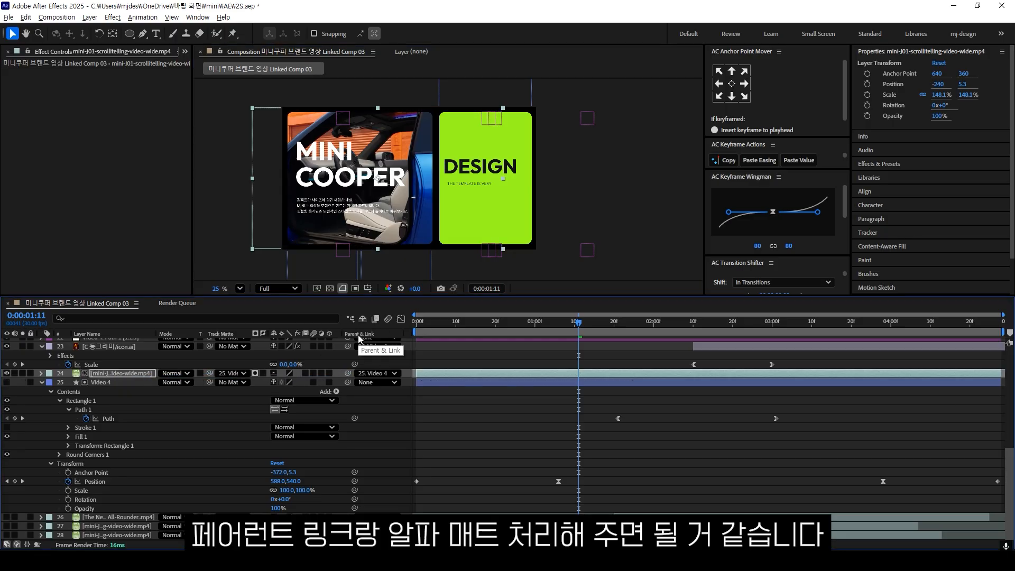
- Add Position and Scale keyframes to the matted video clip at 0:00:01:21
{"action": "left_click", "coordinate": [574, 324]}
{"action": "left_click_drag", "start_coordinate": [576, 330], "coordinate": [621, 380]}
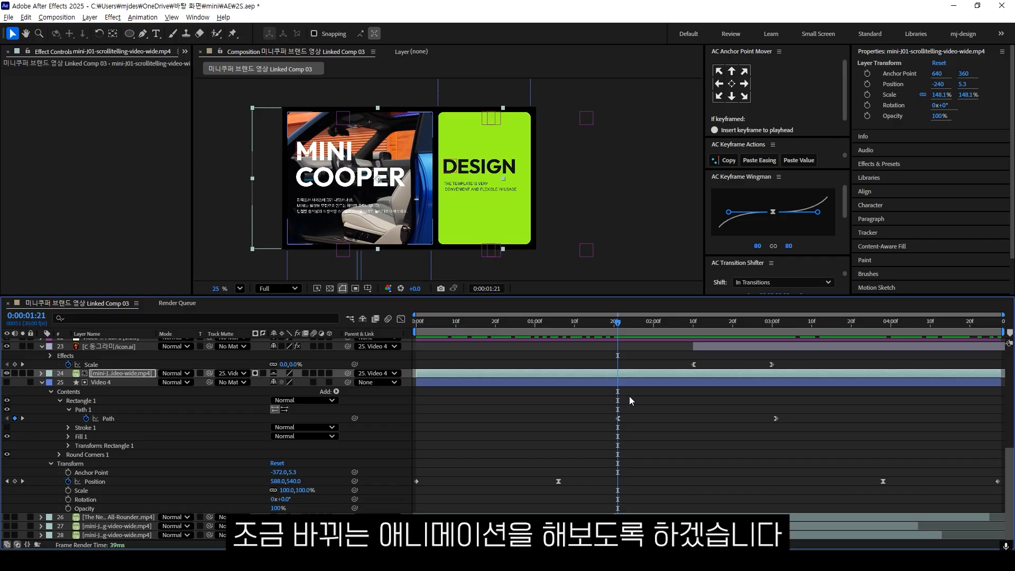
{"action": "left_click", "coordinate": [629, 396]}
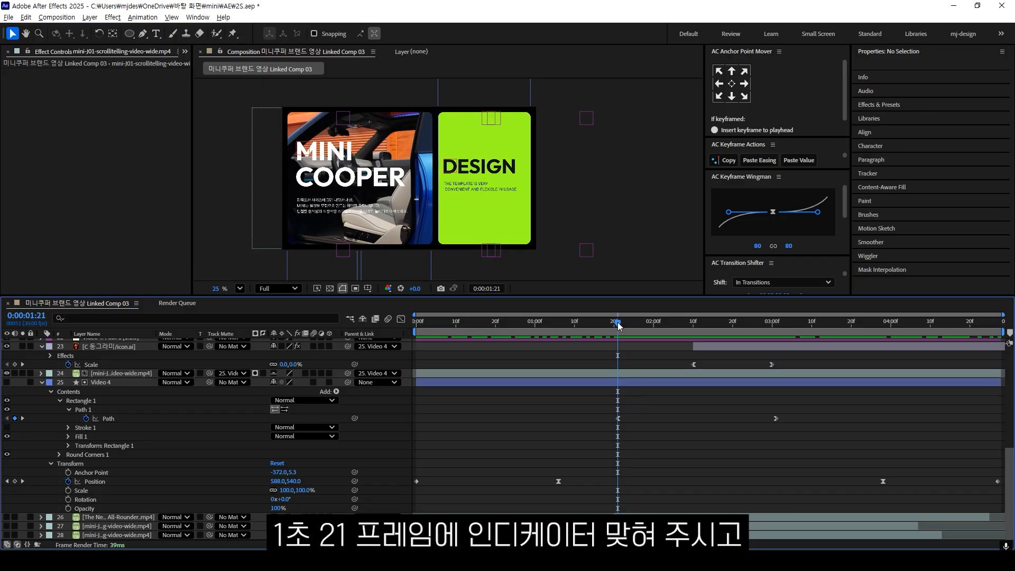
{"action": "left_click", "coordinate": [632, 373]}
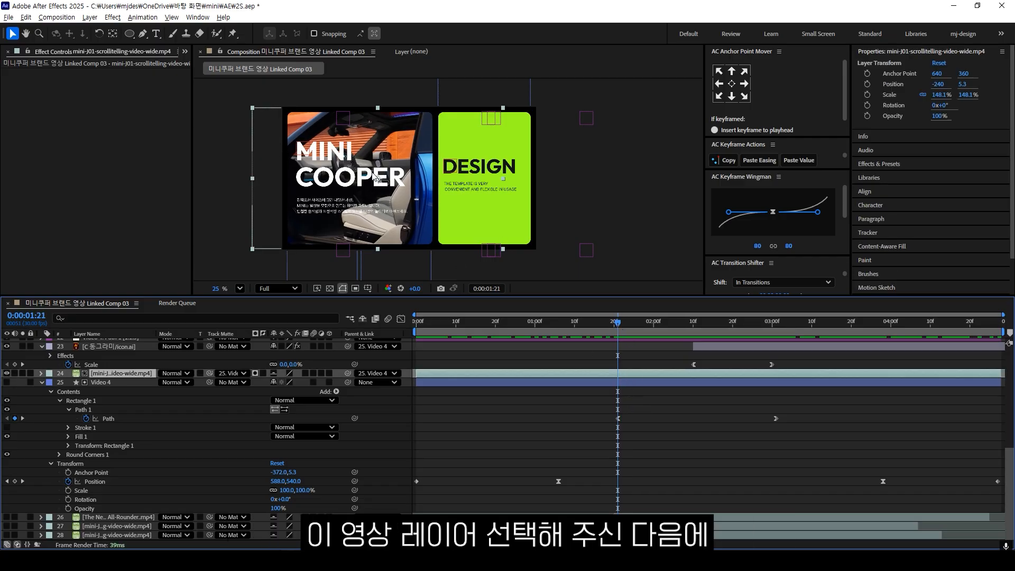
{"action": "key", "text": "alt+shift+p"}
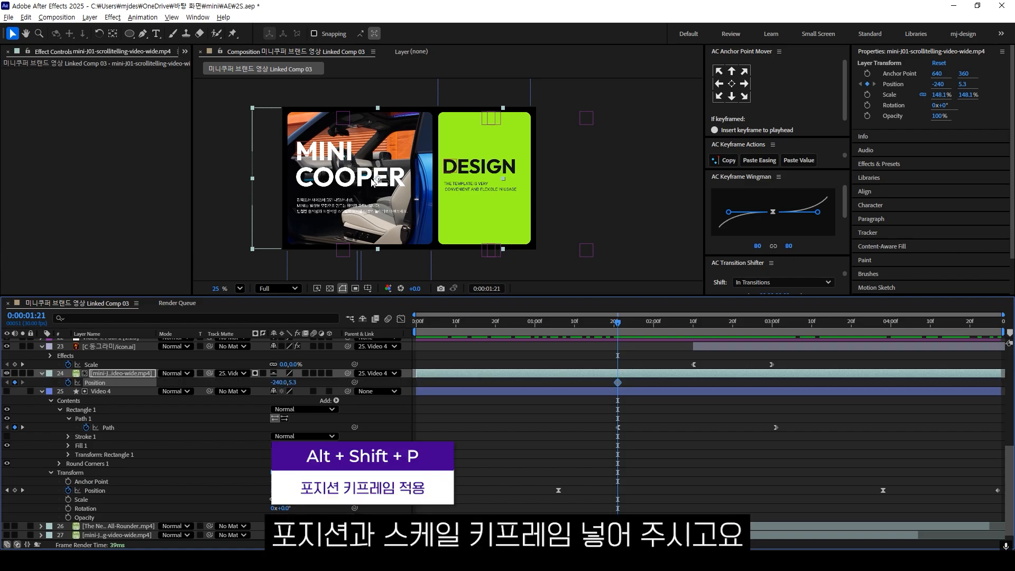
{"action": "key", "text": "alt+shift+s"}
- At 0:00:03:01, set the clip's Position to -380, -198.7 and its Scale to 89.4% to fit the smaller MINI COOPER box
{"action": "left_click", "coordinate": [776, 322]}
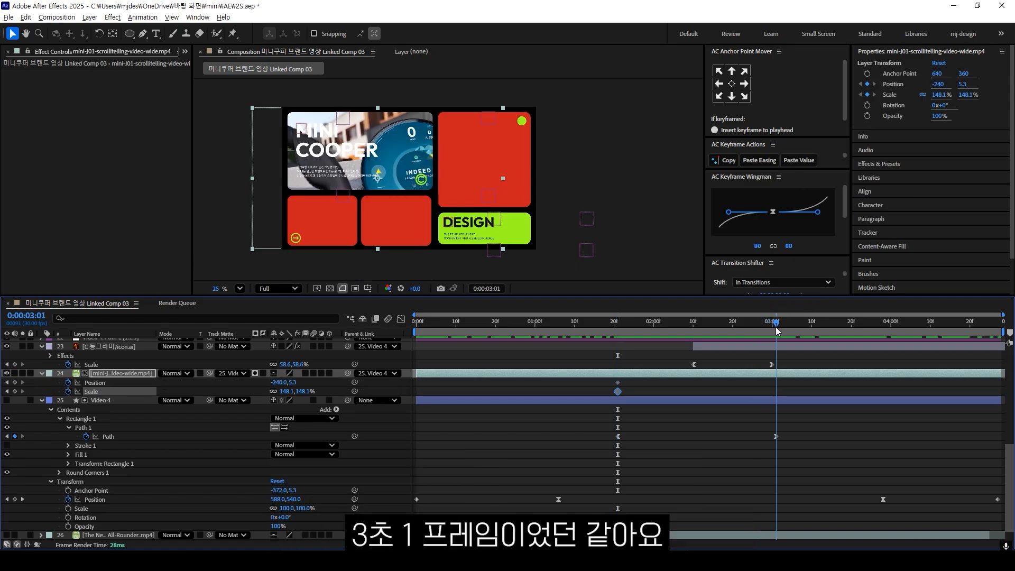
{"action": "left_click_drag", "start_coordinate": [383, 182], "coordinate": [383, 150]}
{"action": "left_click_drag", "start_coordinate": [503, 146], "coordinate": [464, 147]}
{"action": "mouse_move", "coordinate": [784, 391]}
{"action": "left_mouse_down"}
{"action": "mouse_move", "coordinate": [654, 398]}
{"action": "mouse_move", "coordinate": [770, 383]}
{"action": "left_mouse_up"}
{"action": "left_click_drag", "start_coordinate": [796, 383], "coordinate": [584, 383]}
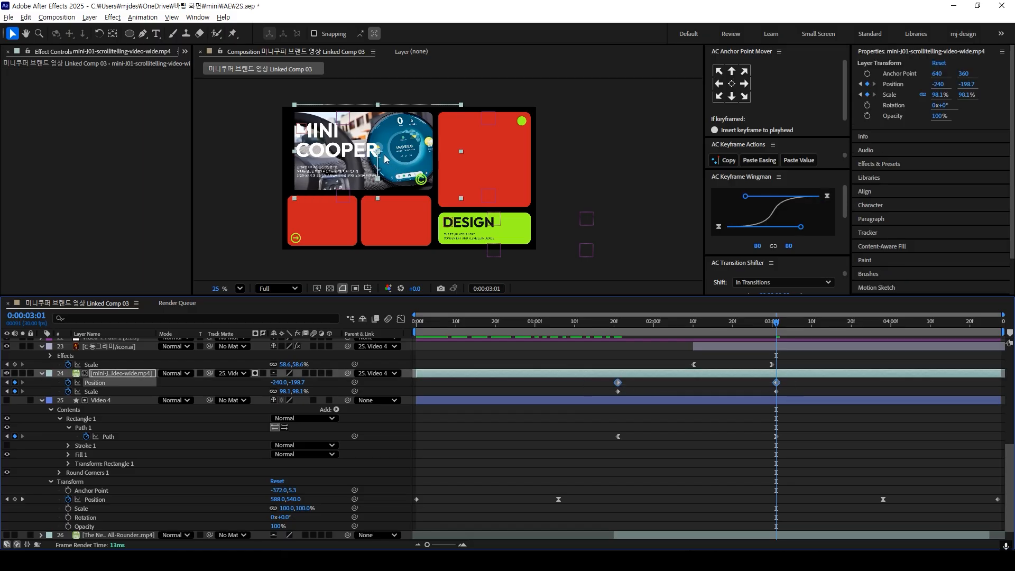
{"action": "left_click_drag", "start_coordinate": [385, 158], "coordinate": [361, 153]}
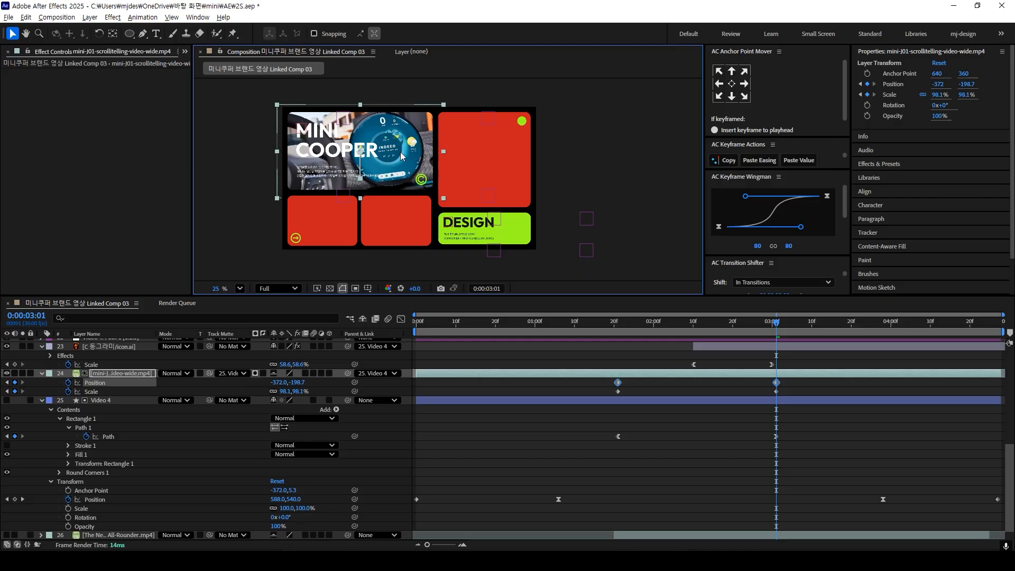
{"action": "left_click_drag", "start_coordinate": [442, 151], "coordinate": [418, 160]}
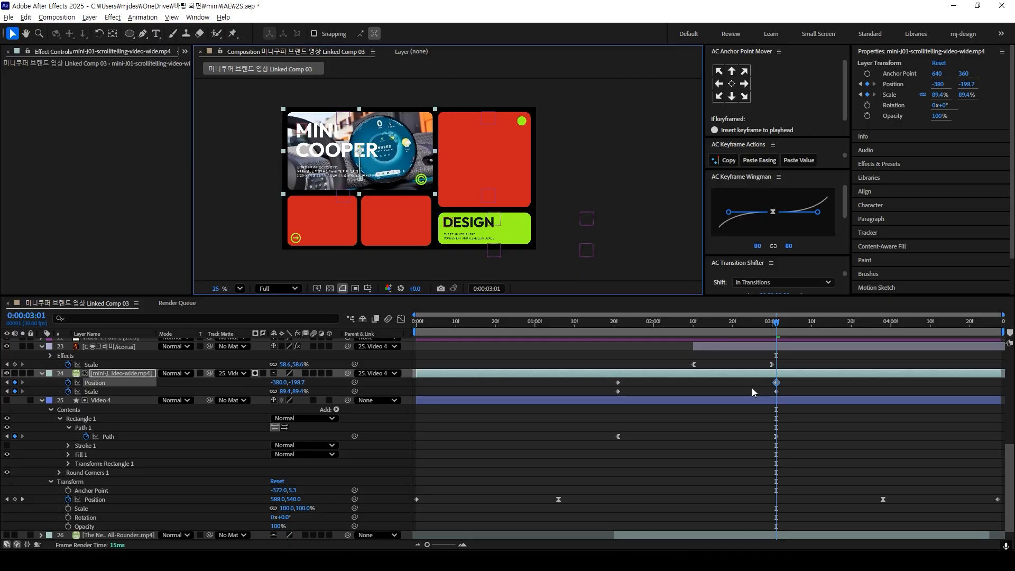
- Apply 80% easing to all of the clip's Position and Scale keyframes and preview from about 0:00:01:21
{"action": "left_click_drag", "start_coordinate": [792, 378], "coordinate": [583, 415]}
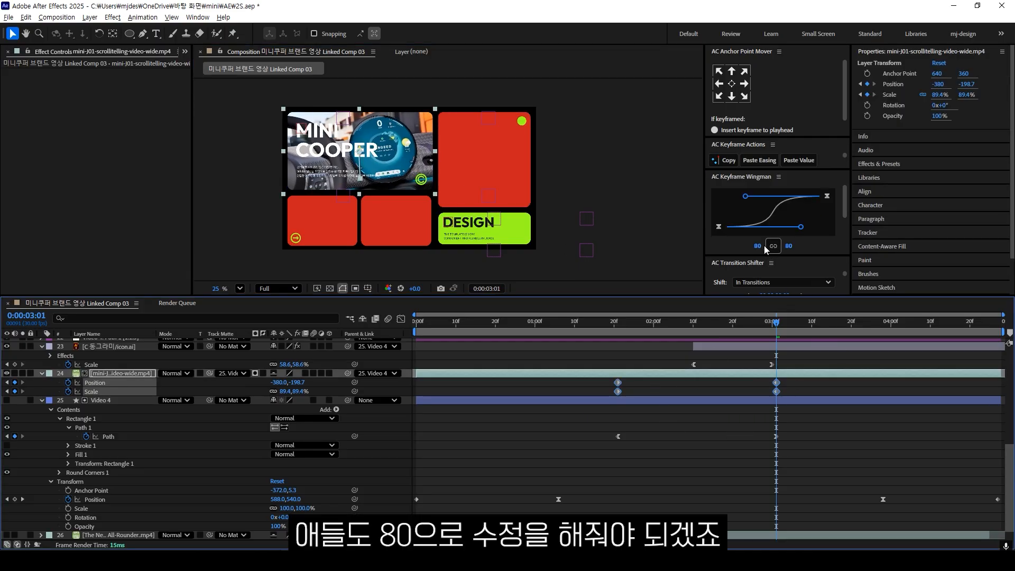
{"action": "left_click", "coordinate": [718, 228]}
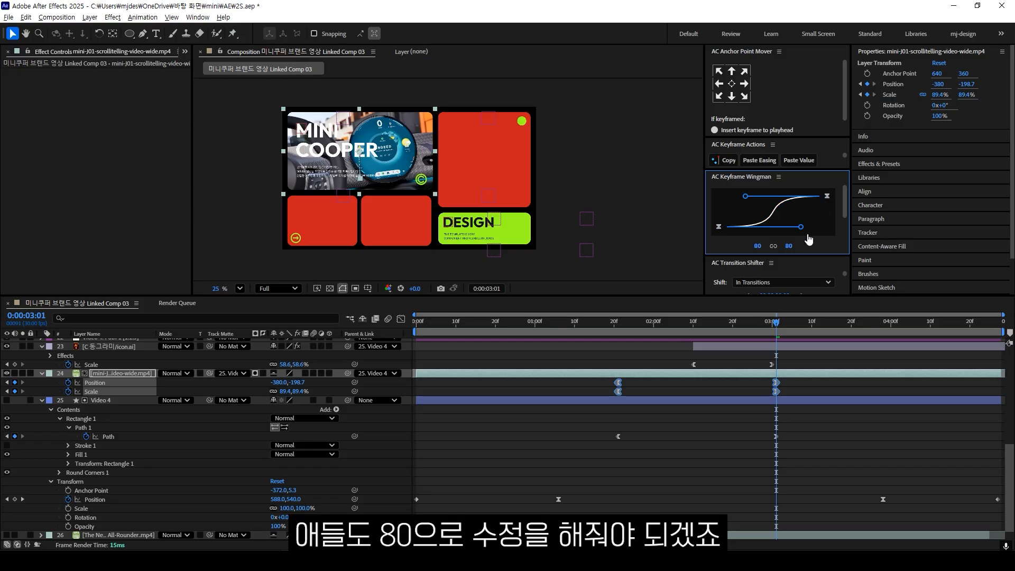
{"action": "left_click", "coordinate": [614, 323]}
{"action": "key", "text": "space"}
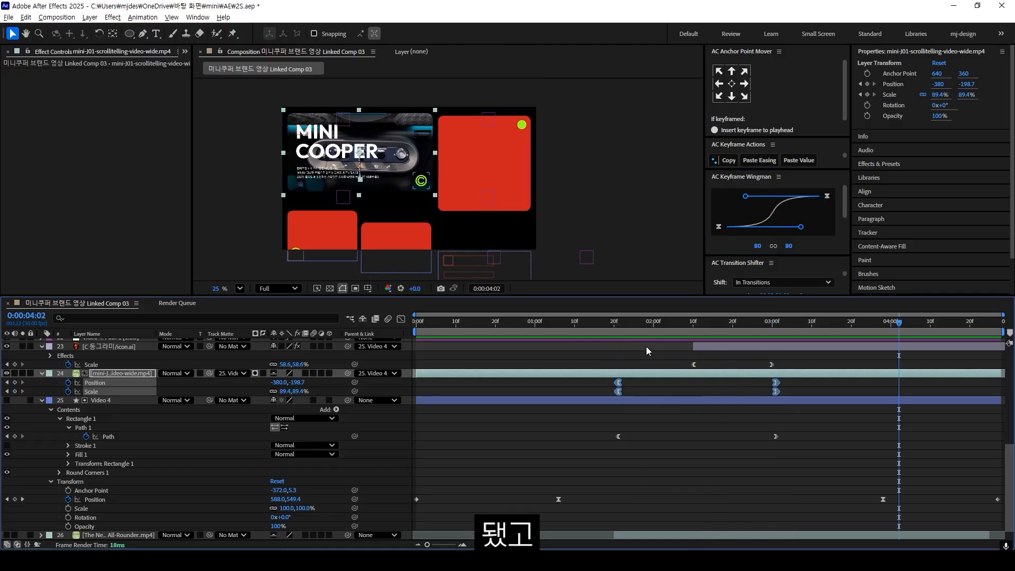
{"action": "left_click", "coordinate": [624, 323]}
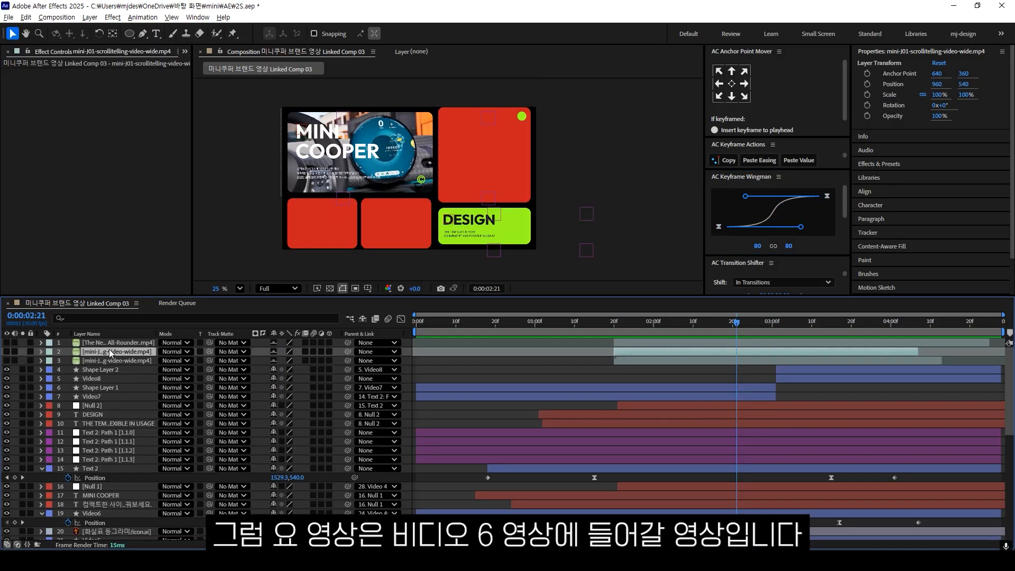
- Place the blue car clip directly above Video6, scale it down over that box, and parent and track-matte it to Video6
{"action": "left_click_drag", "start_coordinate": [110, 352], "coordinate": [115, 416]}
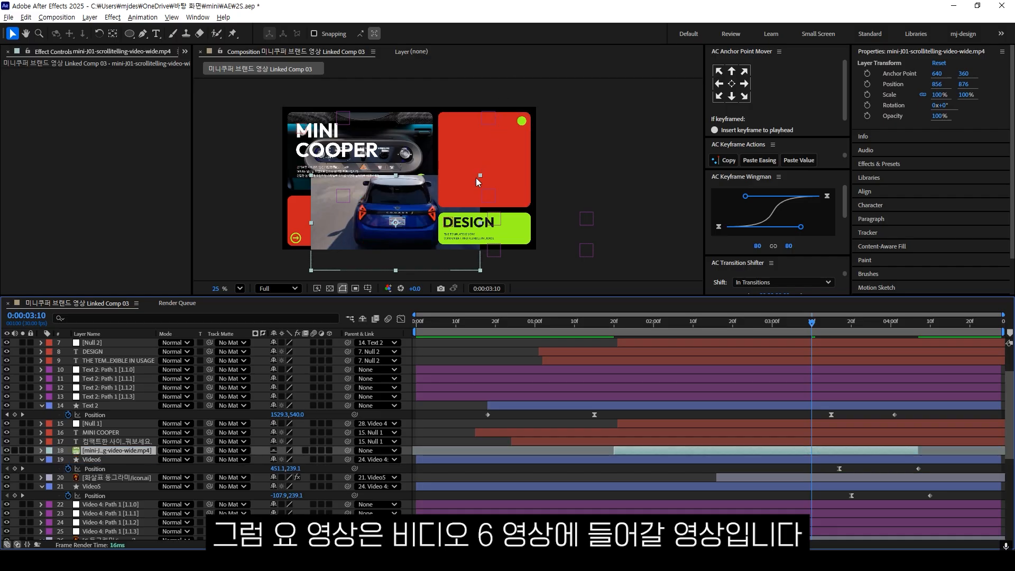
{"action": "left_click_drag", "start_coordinate": [479, 175], "coordinate": [446, 192]}
{"action": "left_click_drag", "start_coordinate": [347, 451], "coordinate": [121, 458]}
{"action": "left_click_drag", "start_coordinate": [210, 450], "coordinate": [121, 457]}
{"action": "left_click", "coordinate": [389, 232]}
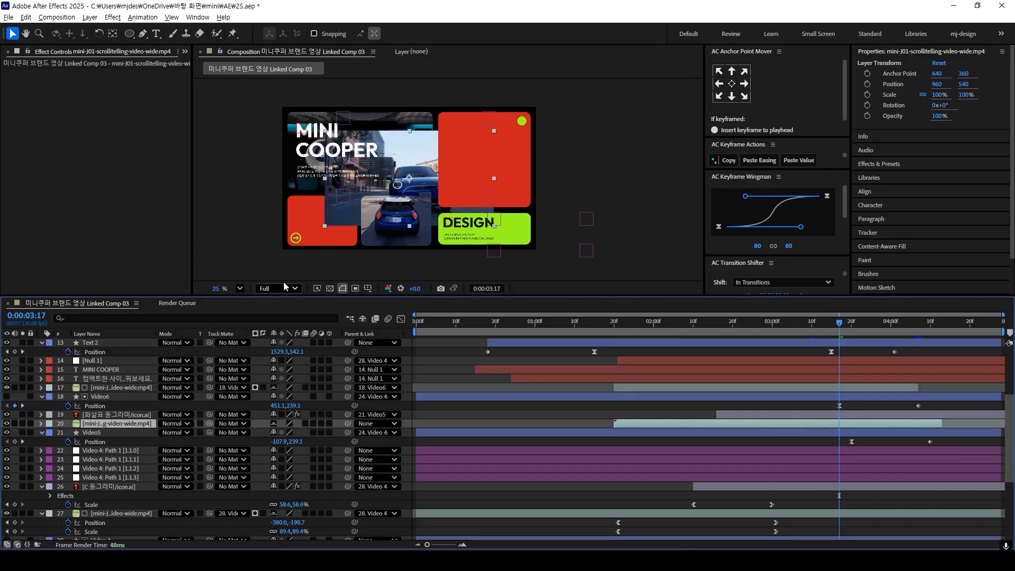
- Scale the blue car clip to about 57.5% over the Video5 box, and parent and track-matte it to Video5
{"action": "left_click", "coordinate": [328, 228]}
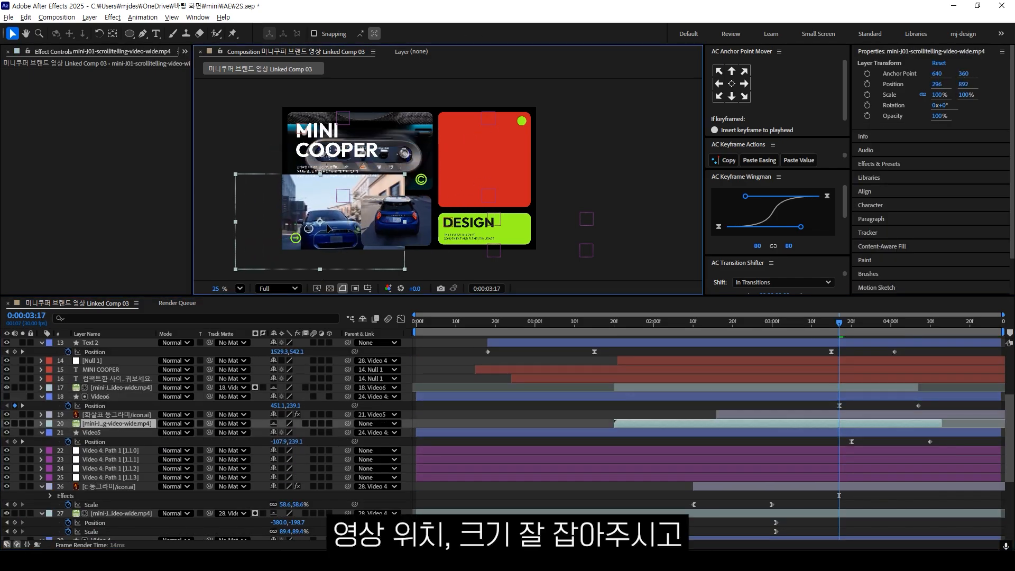
{"action": "left_click_drag", "start_coordinate": [327, 225], "coordinate": [329, 225]}
{"action": "left_click_drag", "start_coordinate": [405, 221], "coordinate": [331, 225]}
{"action": "left_click_drag", "start_coordinate": [348, 423], "coordinate": [128, 431]}
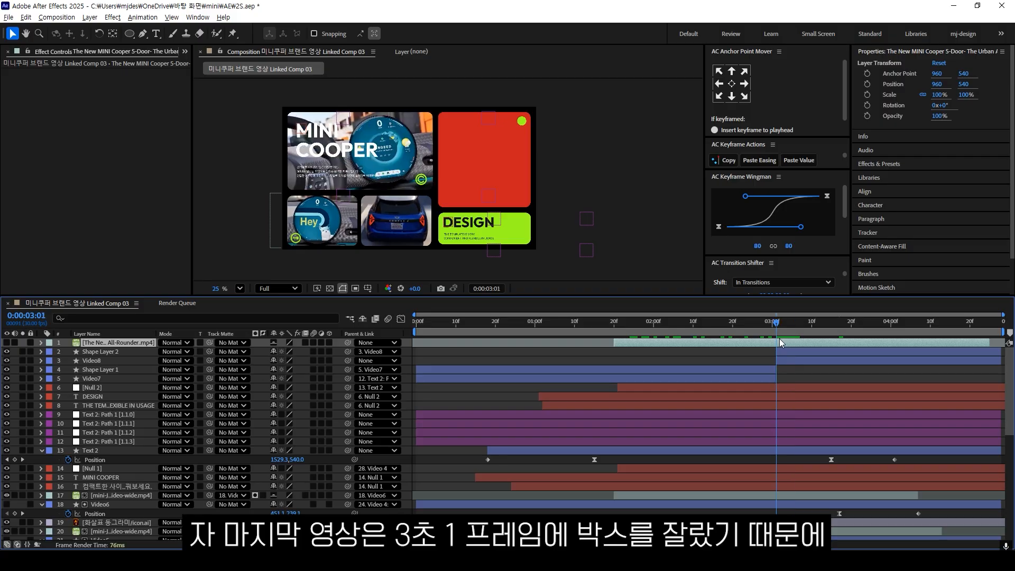
- Split the Urban All-Rounder clip at 0:00:03:01, placing the first part directly above Video7 and the second directly above Video8
{"action": "left_click", "coordinate": [779, 350]}
{"action": "left_click", "coordinate": [777, 344]}
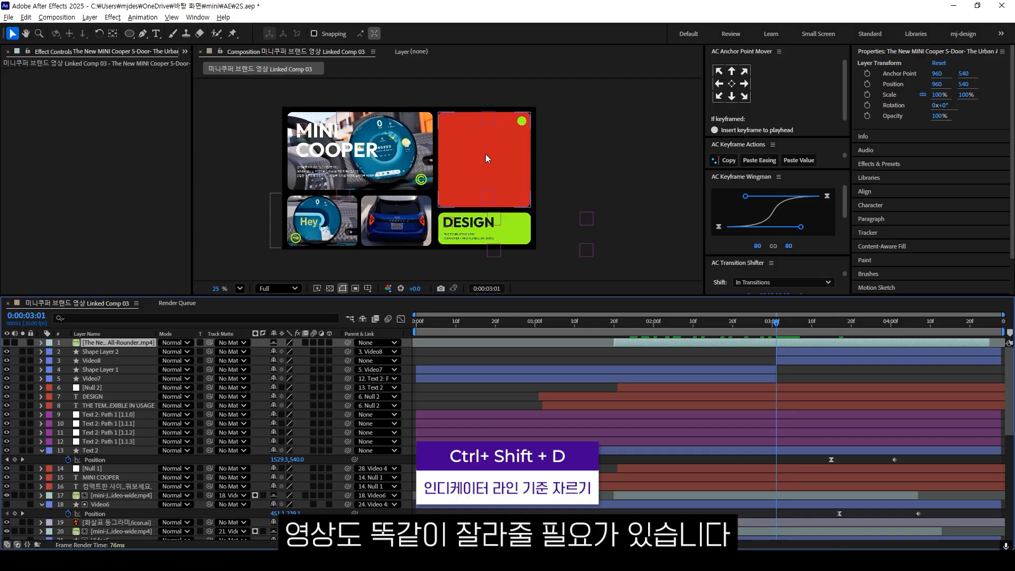
{"action": "key", "text": "ctrl+shift+d"}
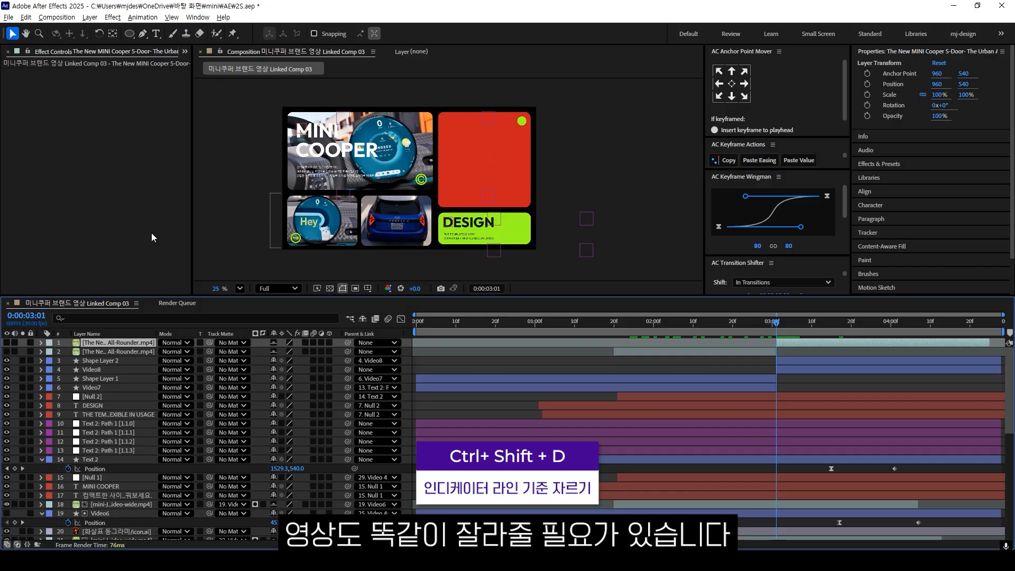
{"action": "left_click_drag", "start_coordinate": [144, 350], "coordinate": [136, 382]}
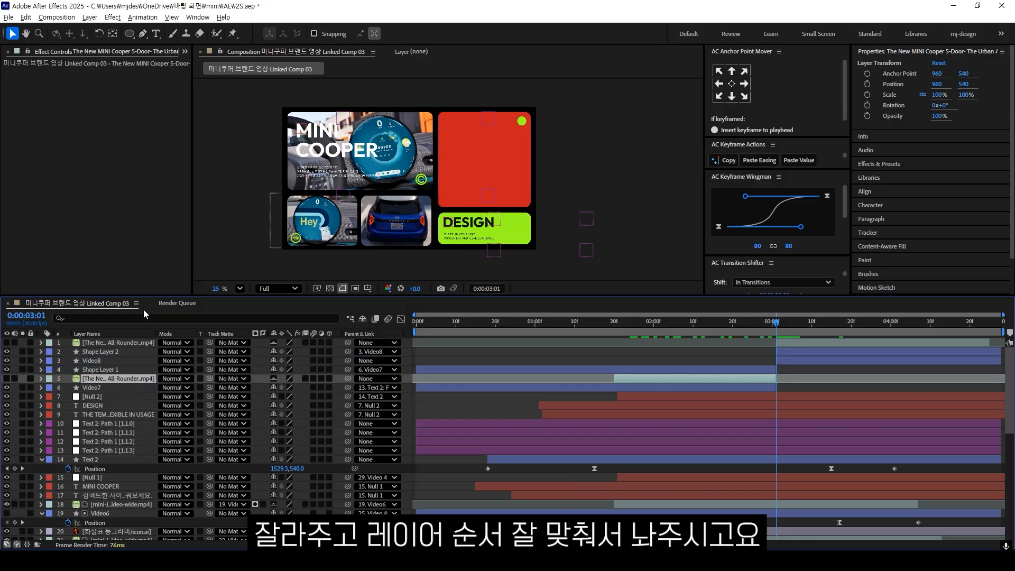
{"action": "left_click_drag", "start_coordinate": [129, 343], "coordinate": [150, 340]}
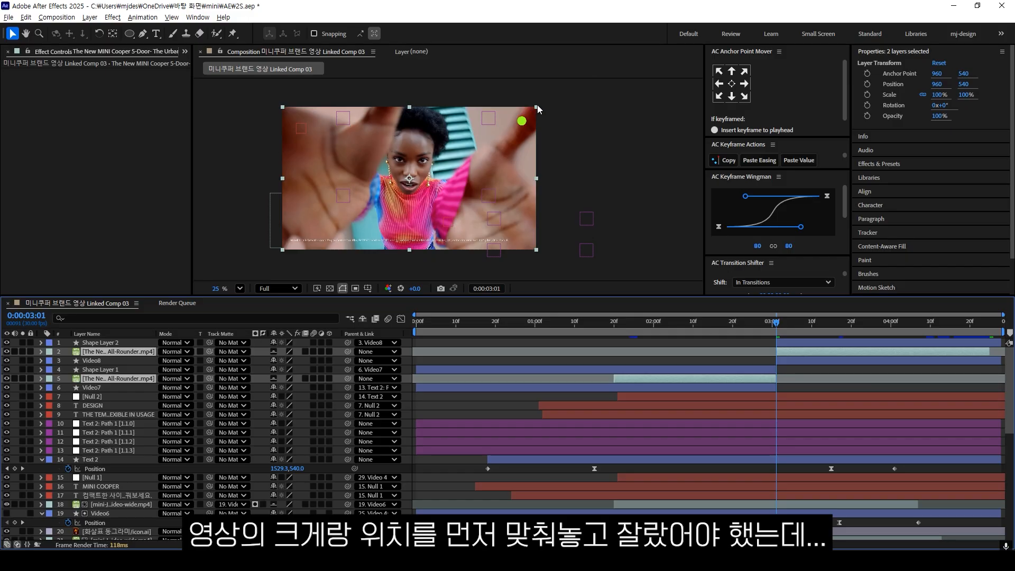
- Scale both Urban All-Rounder parts to about 72.1% and move them to about 1520, 400 over the large red box
{"action": "left_click_drag", "start_coordinate": [537, 105], "coordinate": [516, 172]}
{"action": "left_click_drag", "start_coordinate": [568, 113], "coordinate": [575, 110]}
{"action": "left_click_drag", "start_coordinate": [527, 161], "coordinate": [526, 158]}
{"action": "left_click_drag", "start_coordinate": [526, 158], "coordinate": [526, 158]}
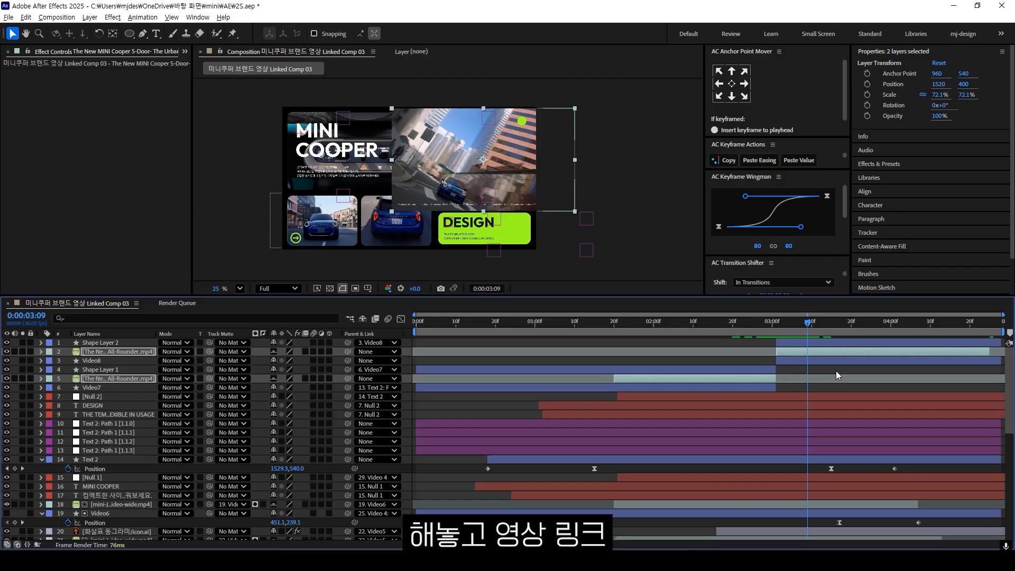
- Parent and track-matte the second Urban All-Rounder part to Video8 and the first part to Video7
{"action": "left_click", "coordinate": [835, 370]}
{"action": "left_click", "coordinate": [832, 351]}
{"action": "left_click_drag", "start_coordinate": [348, 352], "coordinate": [93, 360]}
{"action": "left_click_drag", "start_coordinate": [210, 352], "coordinate": [142, 361]}
{"action": "left_click", "coordinate": [106, 377]}
{"action": "left_click_drag", "start_coordinate": [316, 379], "coordinate": [144, 388]}
{"action": "left_click_drag", "start_coordinate": [206, 378], "coordinate": [136, 389]}
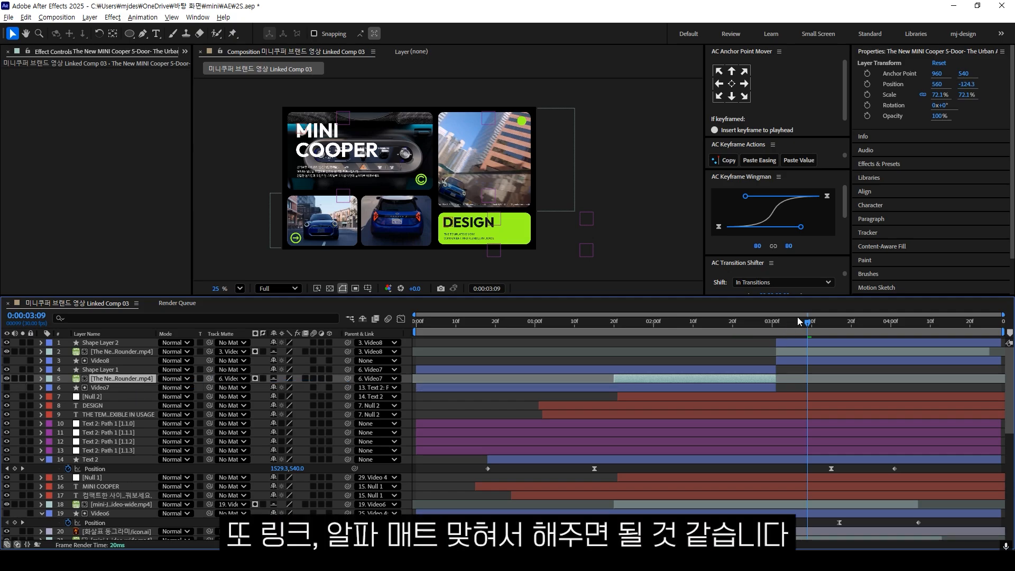
- Check the matted clip's image around 0:00:02:26, and switch to Premiere Pro to review the brand sequence's design
{"action": "left_click_drag", "start_coordinate": [810, 325], "coordinate": [754, 334]}
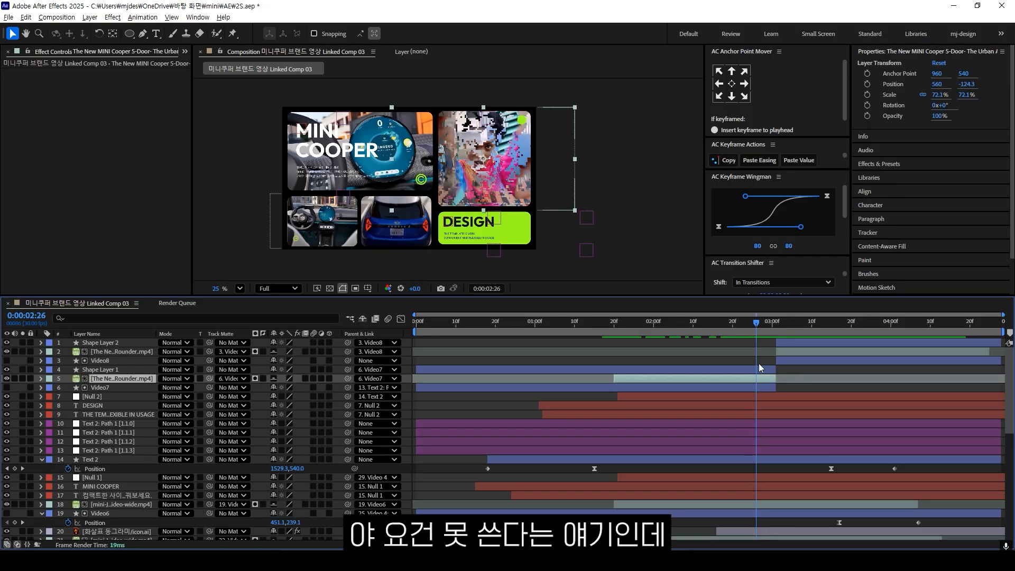
{"action": "key", "text": "alt+Tab"}
{"action": "left_click", "coordinate": [627, 359]}
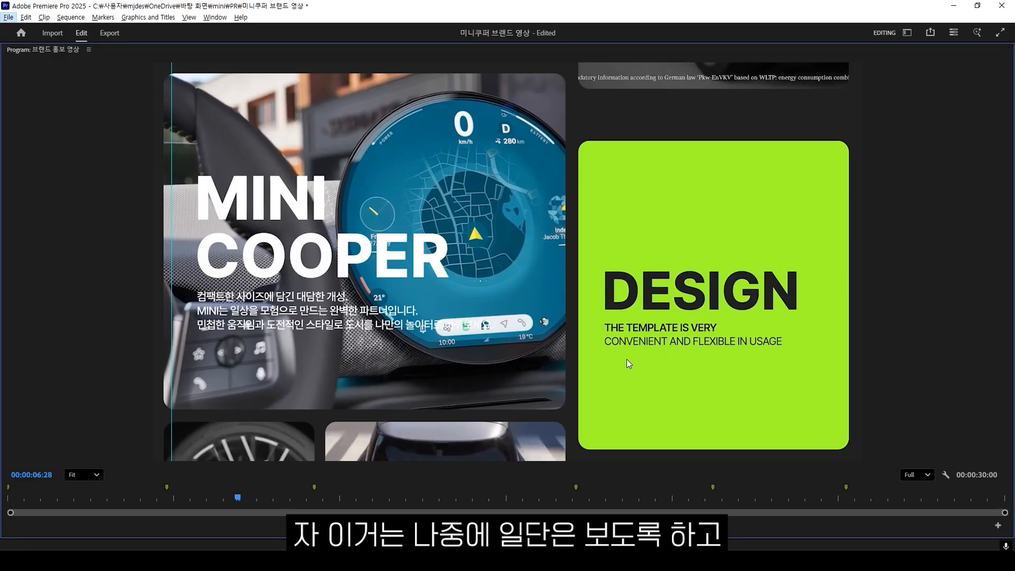
{"action": "left_click_drag", "start_coordinate": [579, 494], "coordinate": [272, 498]}
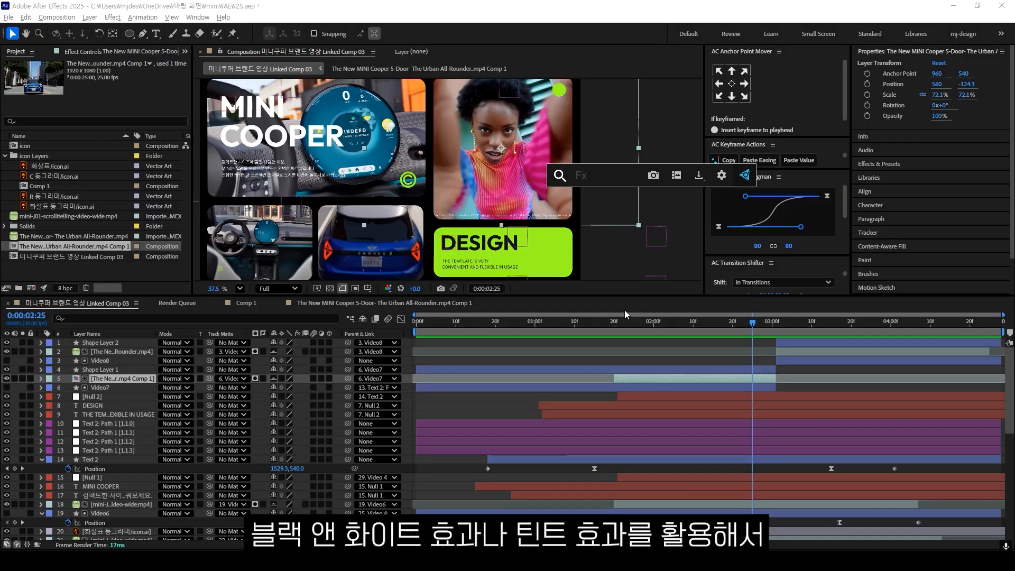
- Apply the Black & White effect to the Video7 clip and copy it to the clip in the Video5 box
{"action": "type", "text": "bl"}
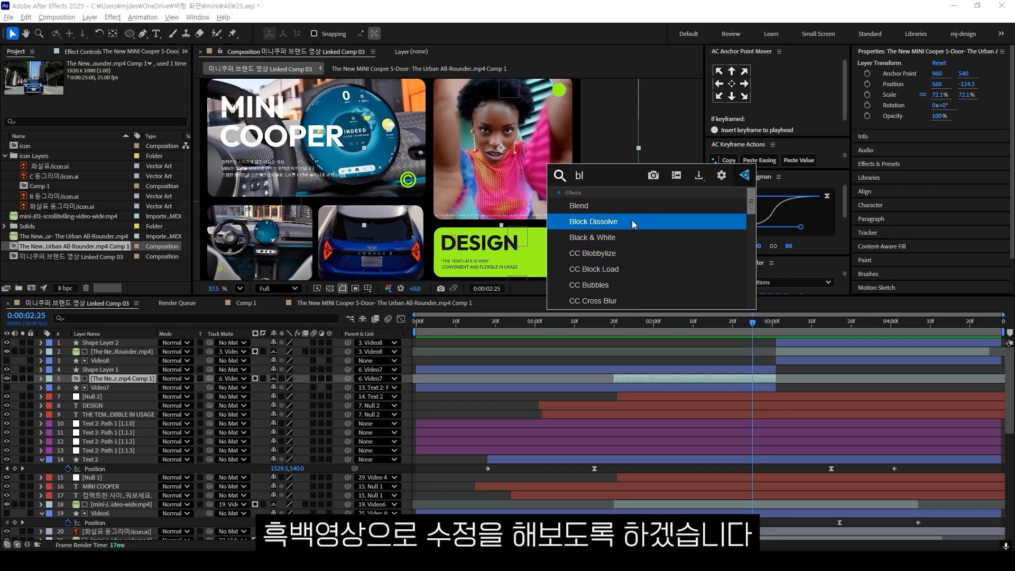
{"action": "left_click", "coordinate": [633, 237]}
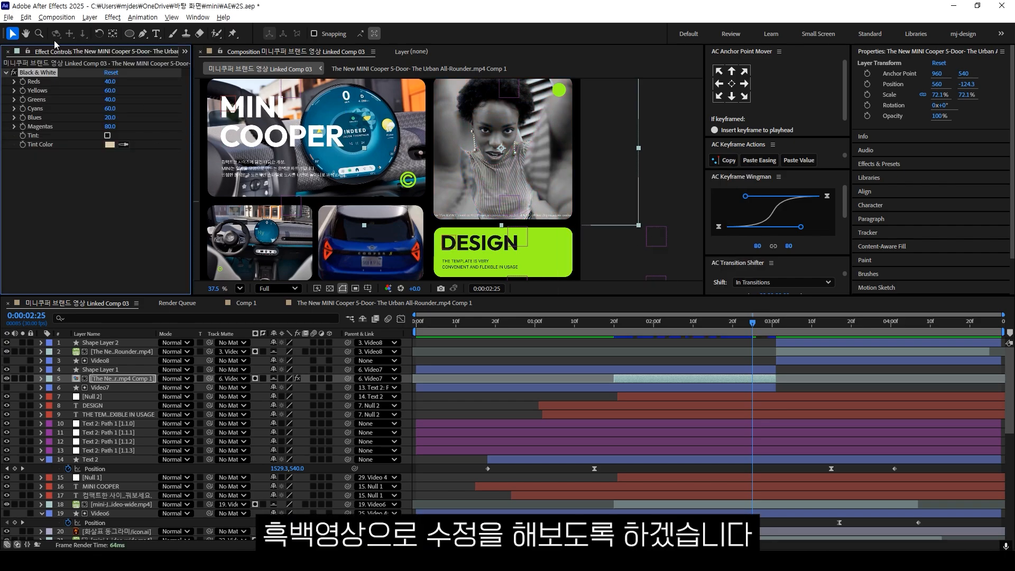
{"action": "left_click", "coordinate": [290, 231]}
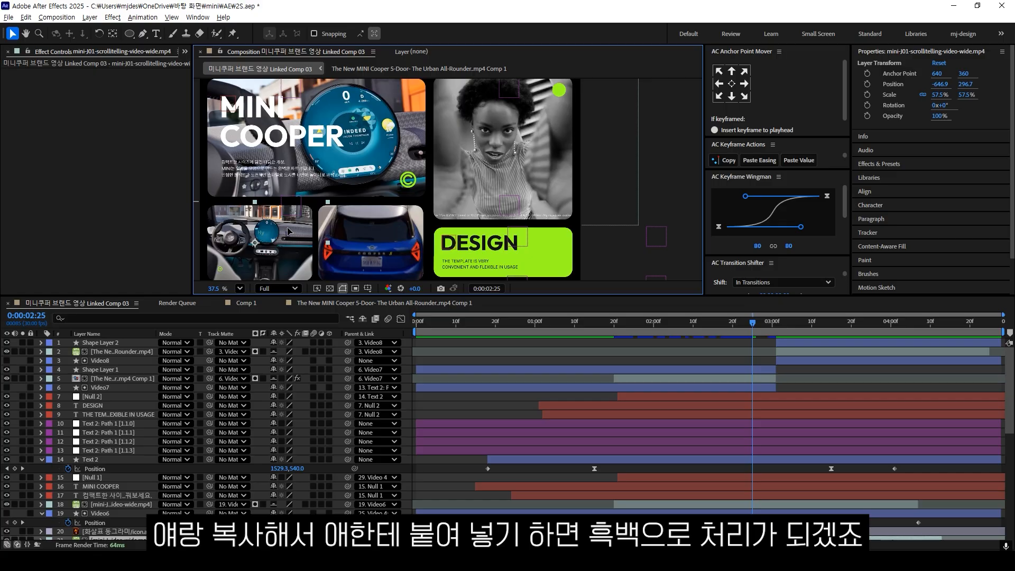
{"action": "key", "text": "ctrl+v"}
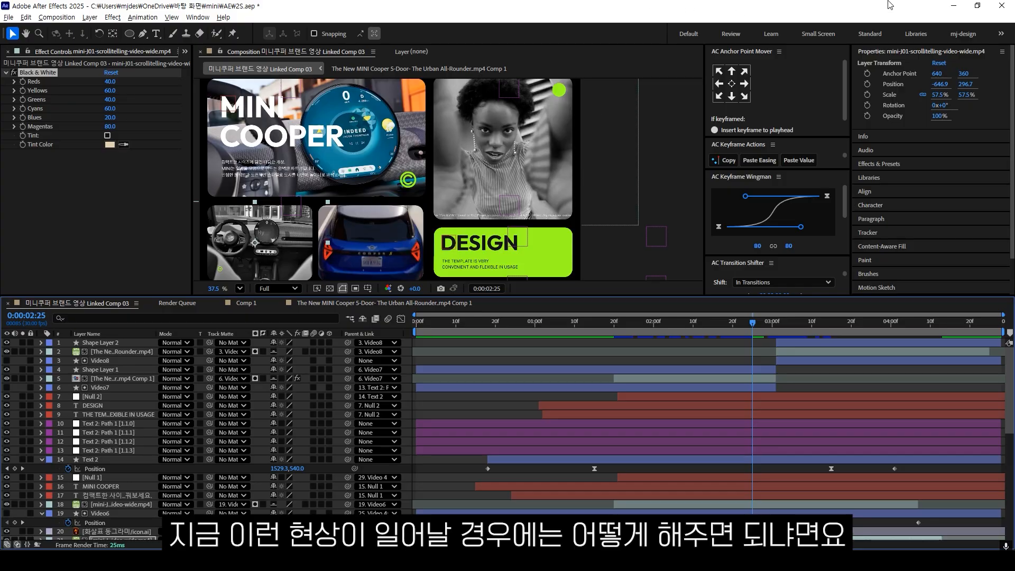
- Switch to Premiere Pro, copy the Urban All-Rounder clip from the 미니쿠퍼 sequence, and switch back to After Effects
{"action": "left_click", "coordinate": [953, 6]}
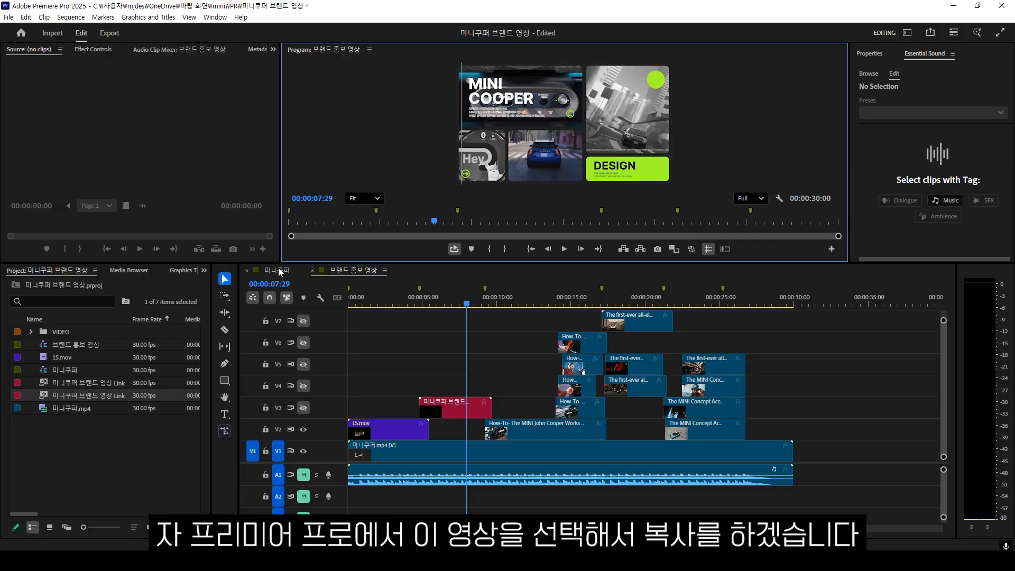
{"action": "left_click", "coordinate": [277, 270]}
{"action": "left_click", "coordinate": [472, 386]}
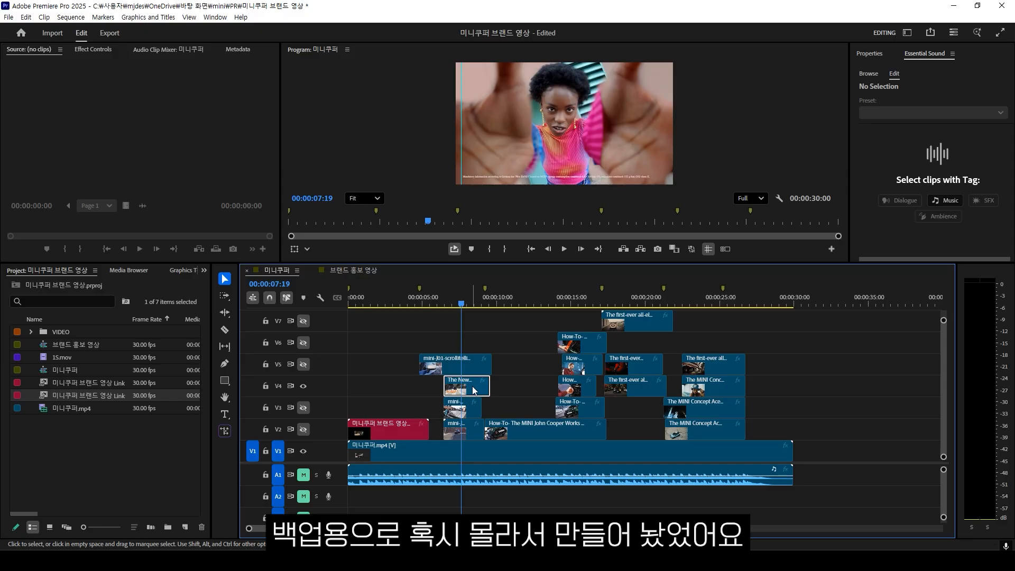
{"action": "key", "text": "alt+Tab"}
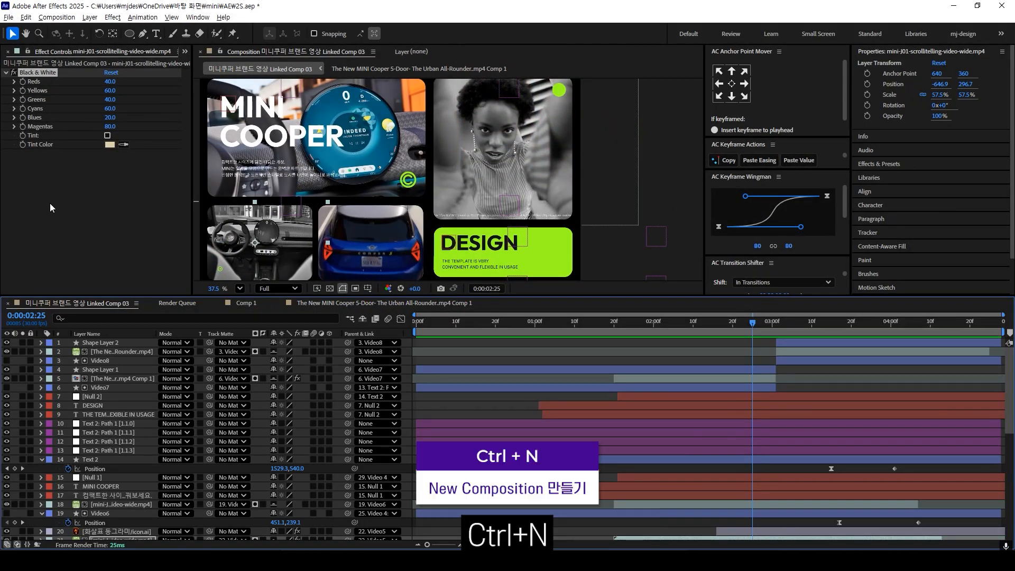
- Create a new composition named Comp 2 at 1280 x 720 and 30 fps
{"action": "key", "text": "ctrl+n"}
{"action": "left_click", "coordinate": [428, 214]}
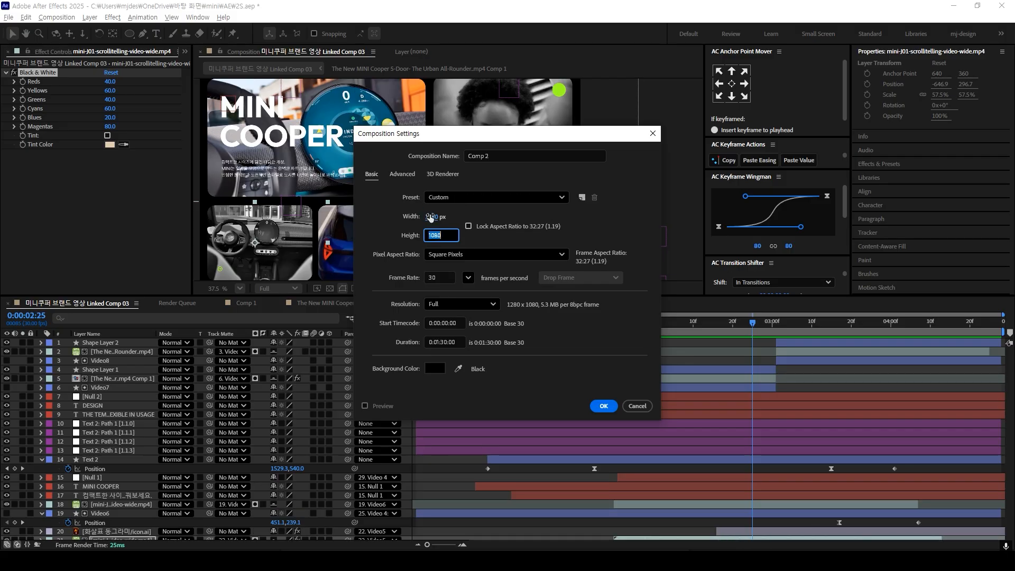
{"action": "type", "text": "720"}
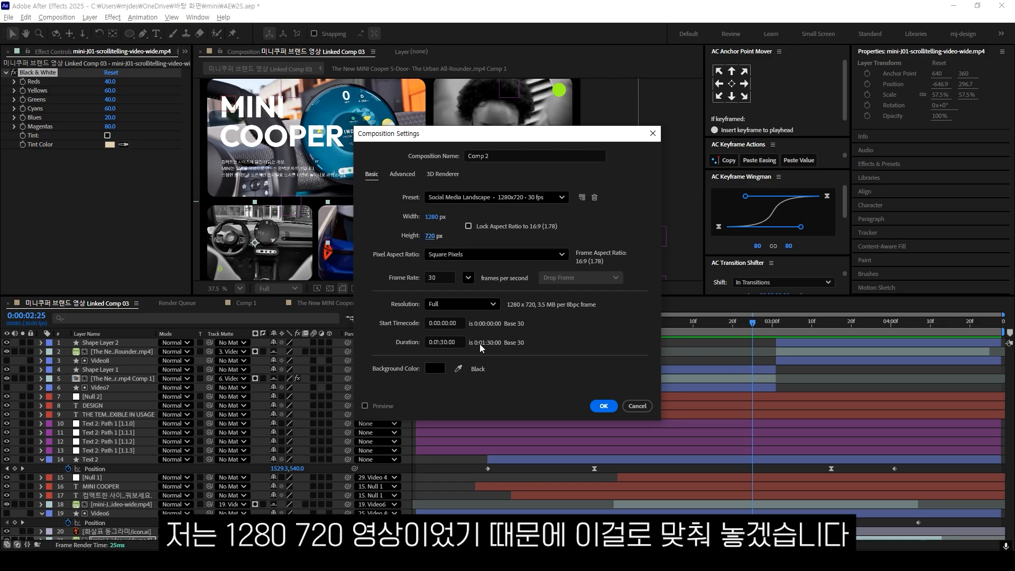
{"action": "left_click", "coordinate": [601, 405]}
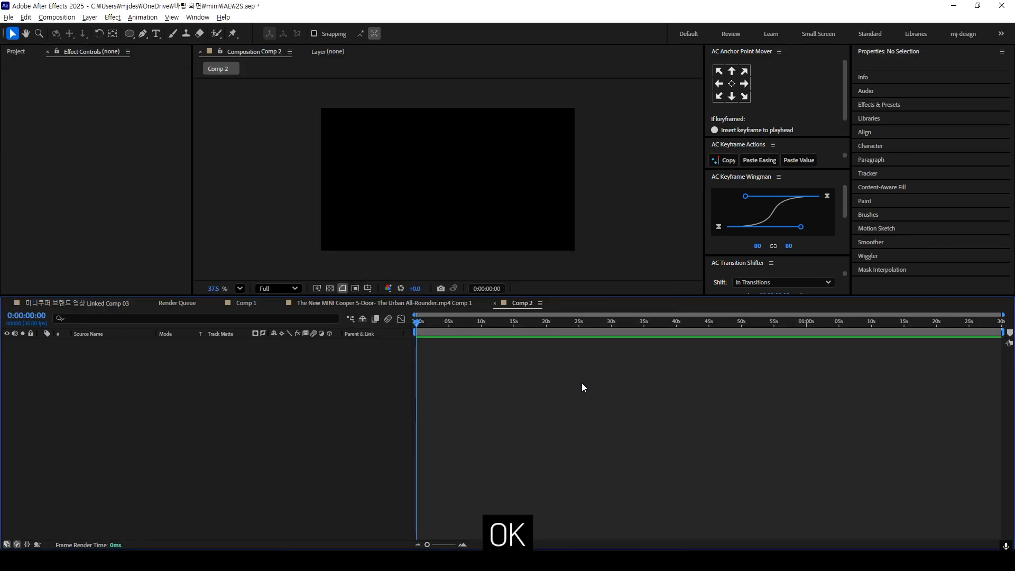
- Paste the copied clip into Comp 2, align its start with 0:00:00:00, and end the work area at the clip's end
{"action": "key", "text": "ctrl+v"}
{"action": "key", "text": "bracketleft"}
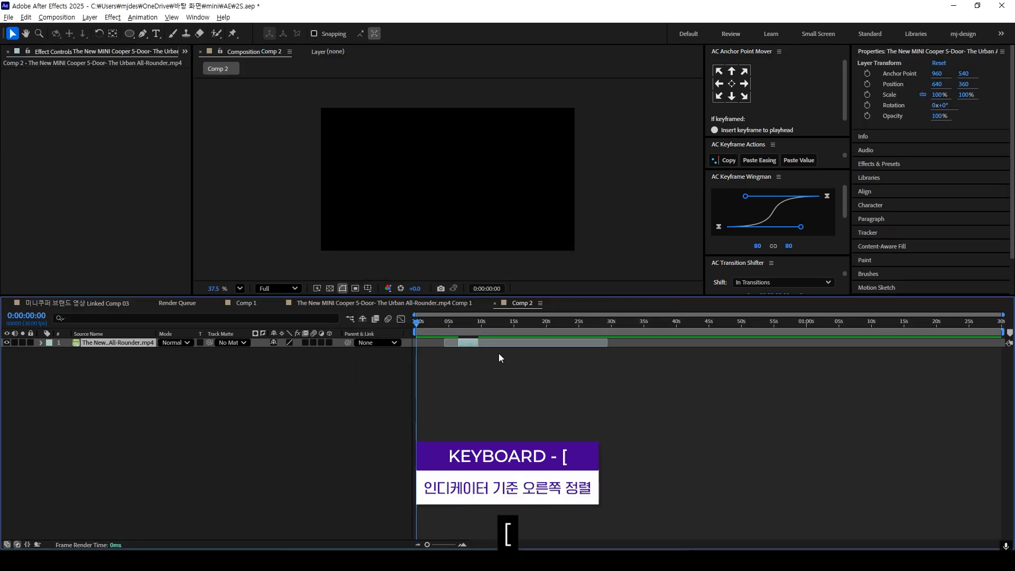
{"action": "key", "text": "o"}
{"action": "key", "text": "n"}
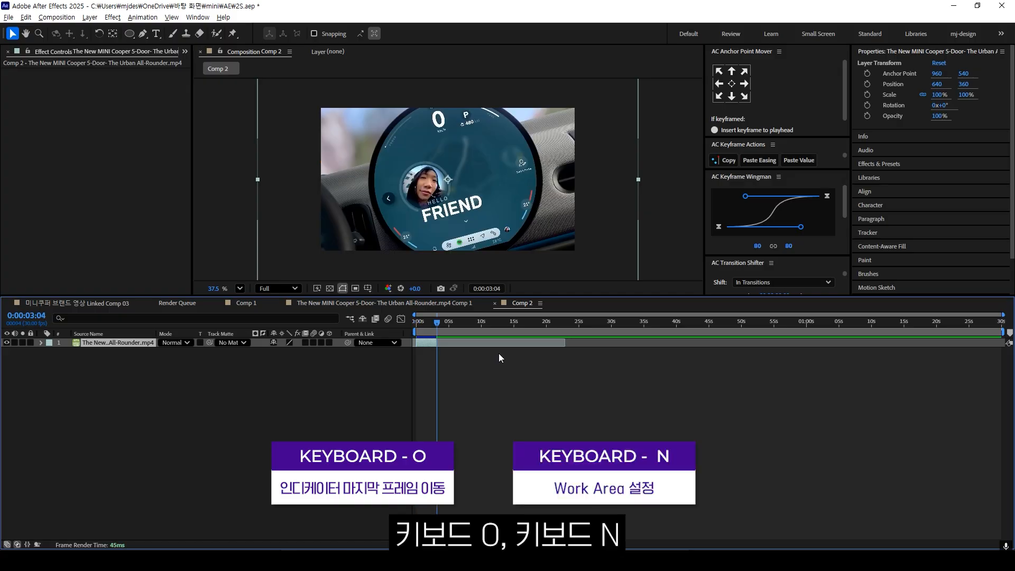
{"action": "key", "text": "n"}
{"action": "scroll", "coordinate": [416, 201], "scroll_direction": "down", "scroll_amount": 1}
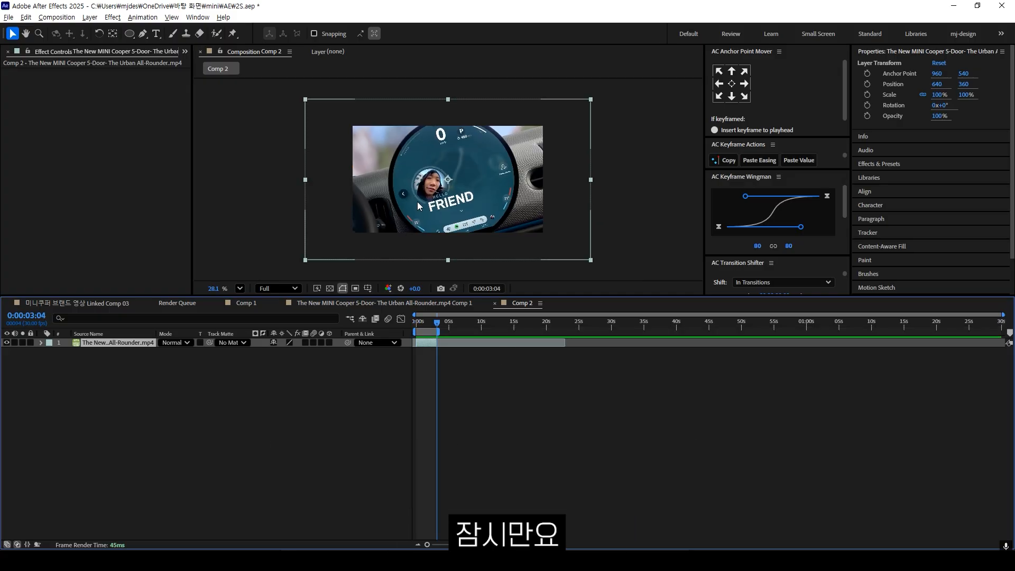
- Resize Comp 2 to 1920 x 1080
{"action": "left_click", "coordinate": [319, 418]}
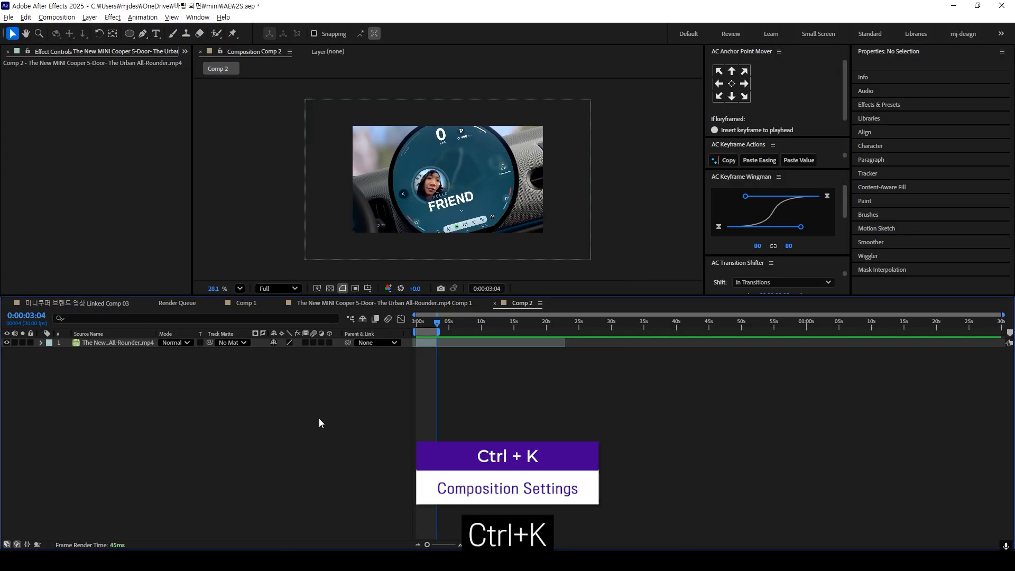
{"action": "key", "text": "ctrl+k"}
{"action": "key", "text": "Tab"}
{"action": "type", "text": "19"}
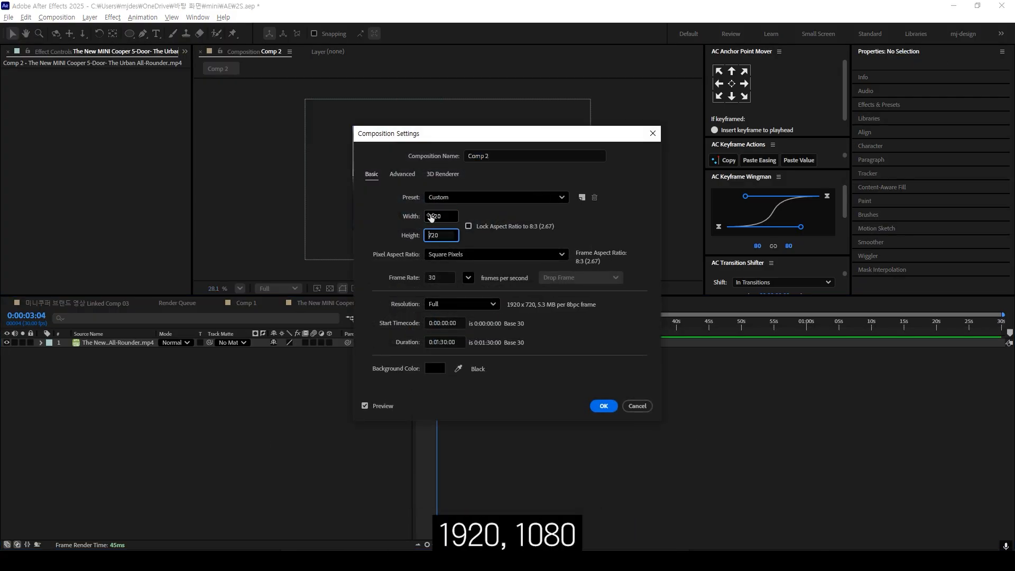
{"action": "type", "text": "1080"}
{"action": "key", "text": "Return"}
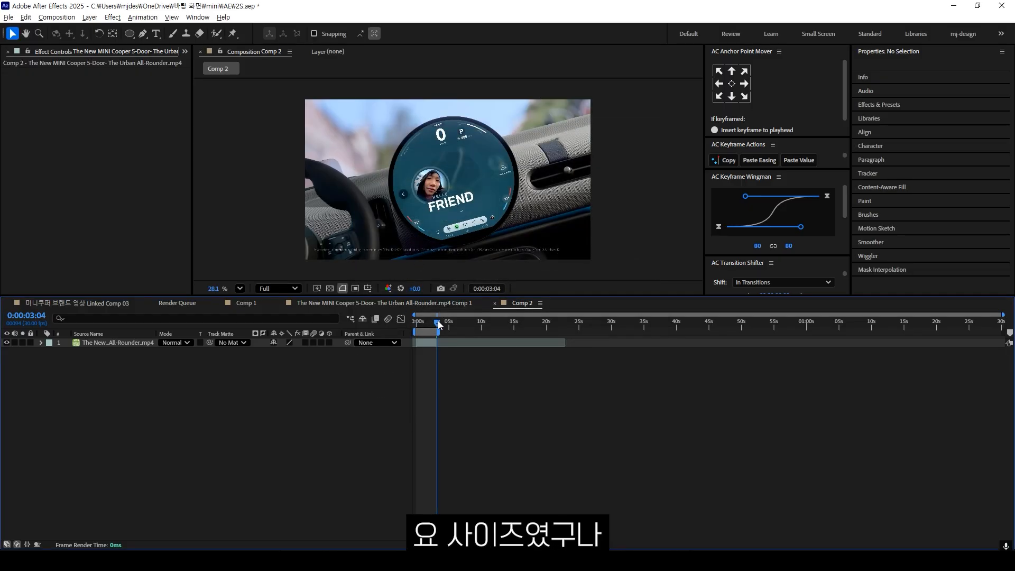
- Render Comp 2 as a QuickTime movie named Video 7 in the VIDEO folder
{"action": "key", "text": "ctrl+m"}
{"action": "left_click", "coordinate": [89, 369]}
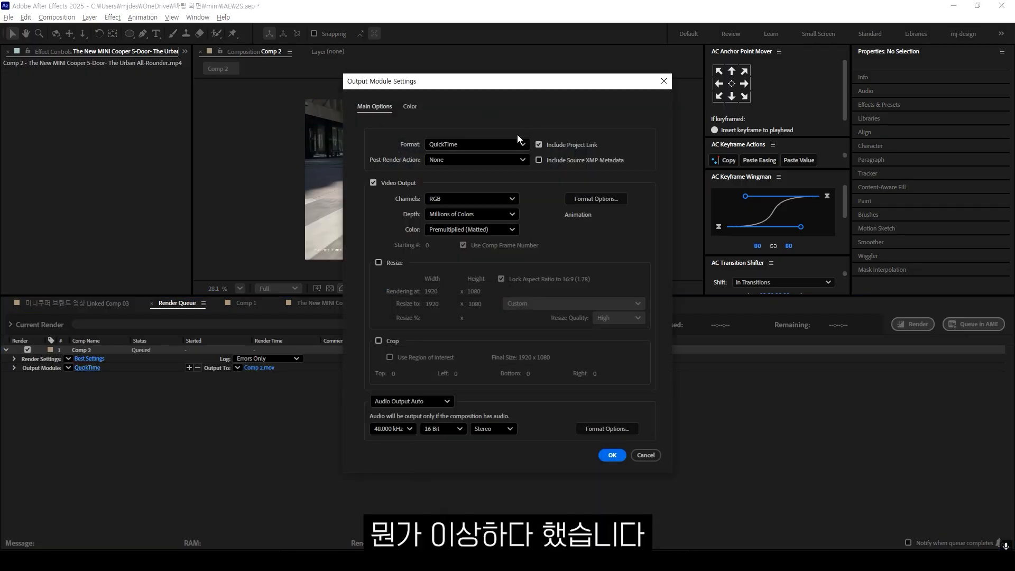
{"action": "left_click", "coordinate": [611, 454]}
{"action": "left_click", "coordinate": [261, 368]}
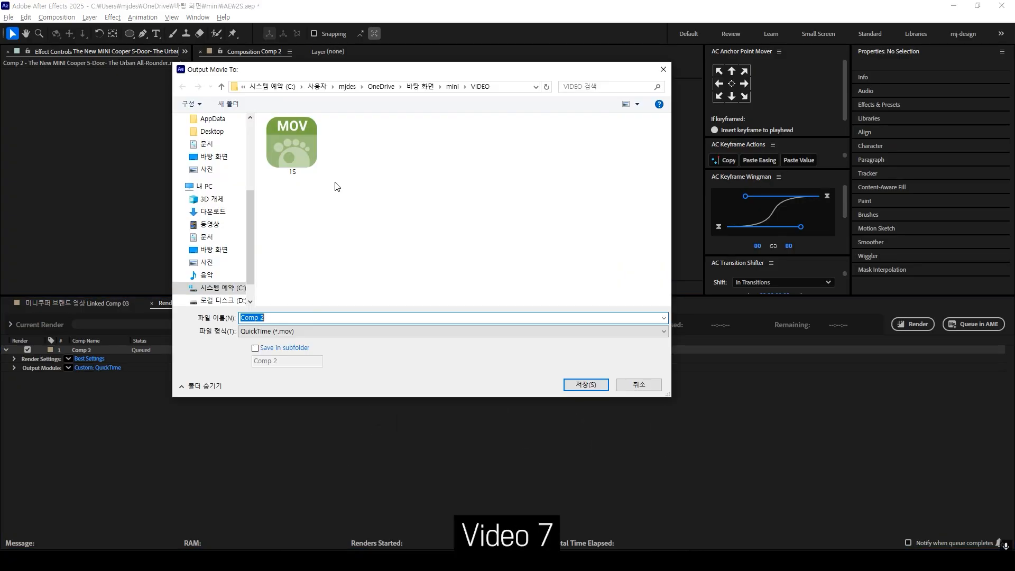
{"action": "type", "text": "Video 7"}
{"action": "key", "text": "Return"}
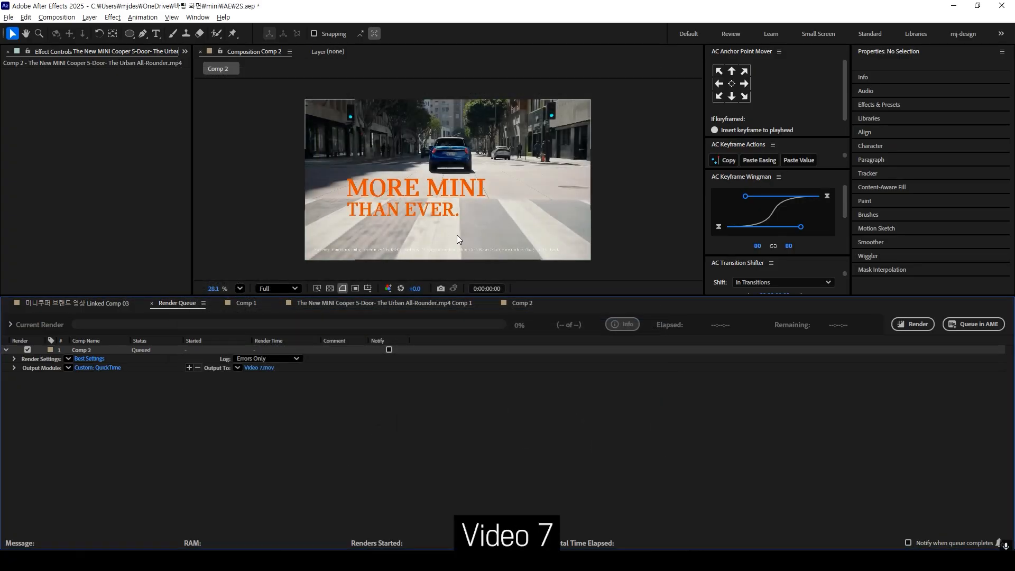
{"action": "left_click", "coordinate": [913, 324]}
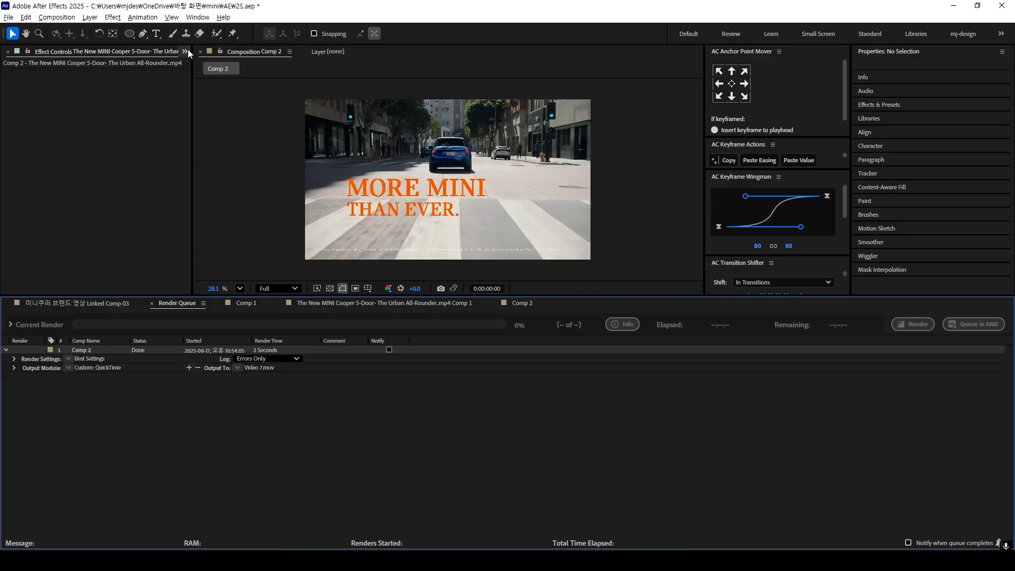
- Return to the brand video composition and import the rendered Video 7 movie from the VIDEO folder into the project
{"action": "left_click", "coordinate": [188, 49]}
{"action": "left_click", "coordinate": [204, 67]}
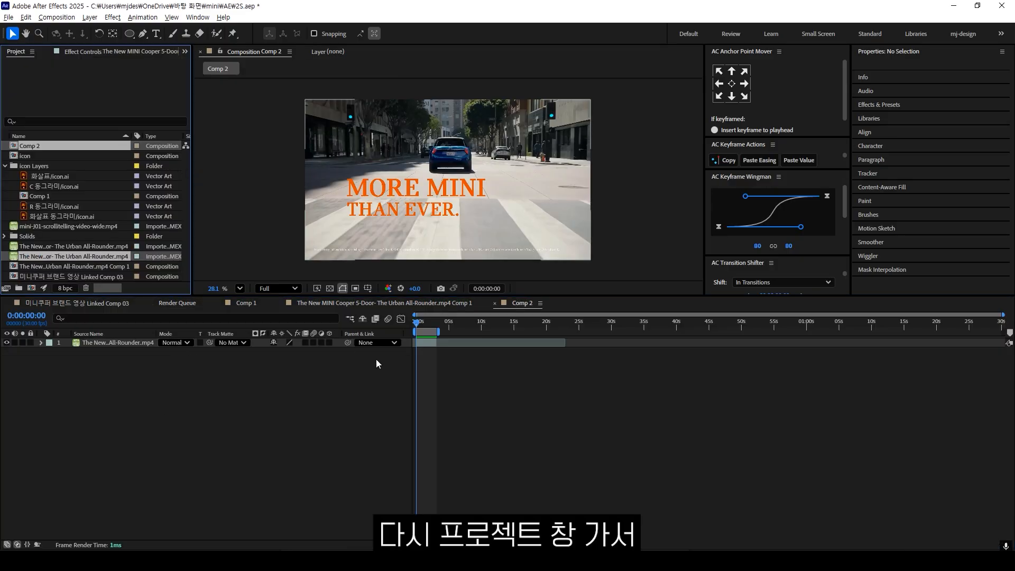
{"action": "left_click", "coordinate": [246, 302]}
{"action": "left_click", "coordinate": [93, 303]}
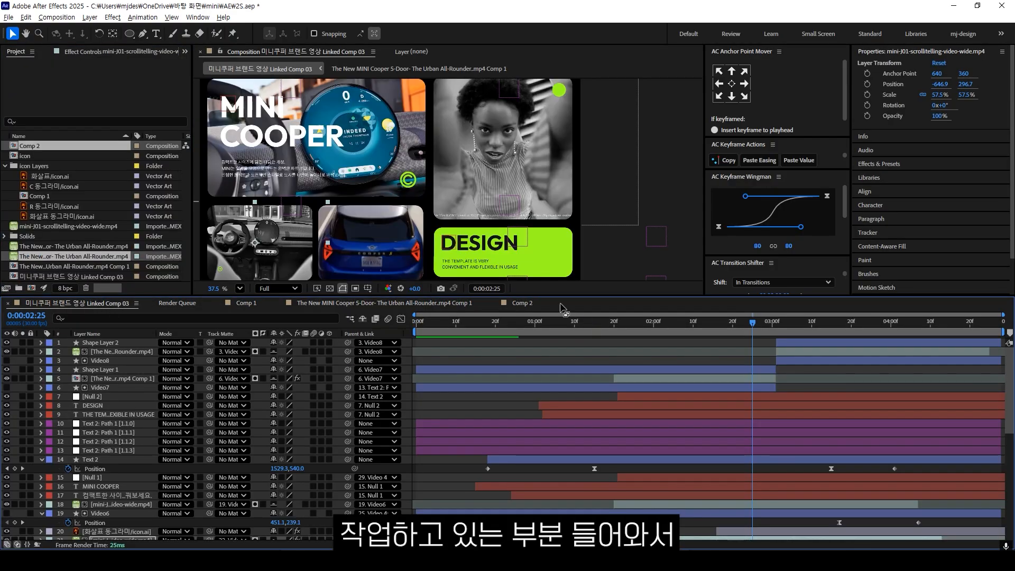
{"action": "left_click", "coordinate": [5, 165]}
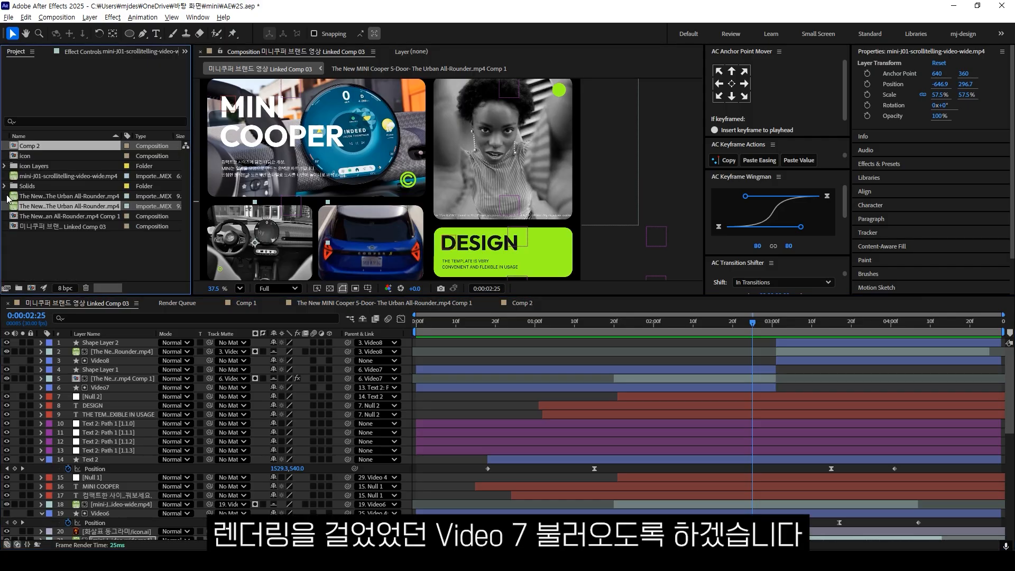
{"action": "double_click", "coordinate": [14, 244]}
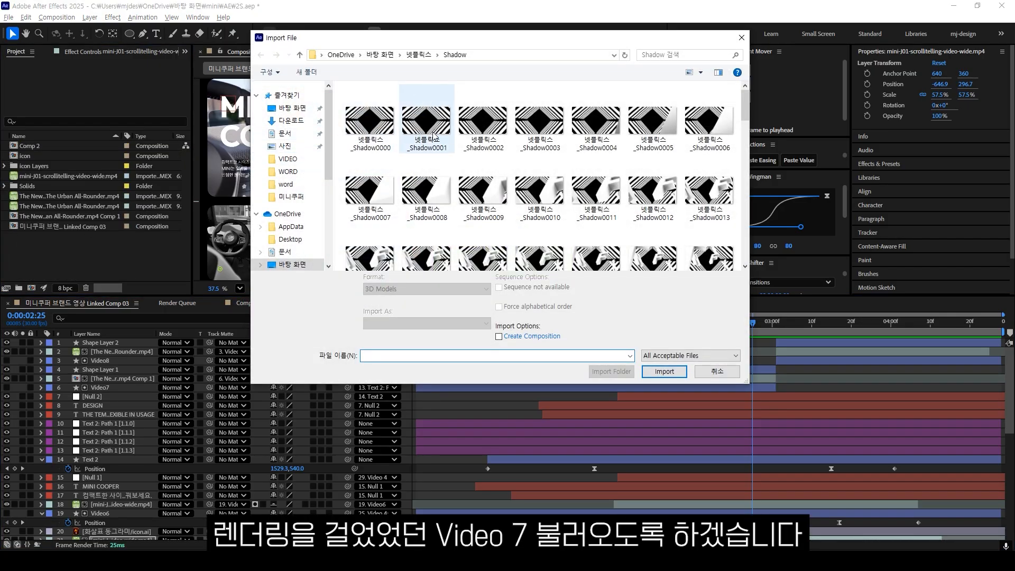
{"action": "key", "text": "Escape"}
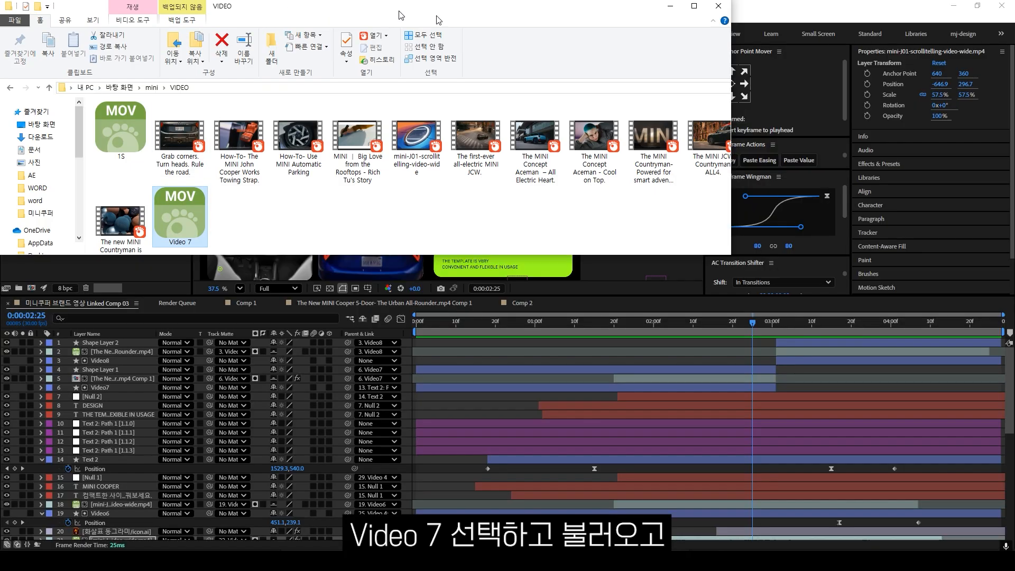
{"action": "left_click_drag", "start_coordinate": [435, 16], "coordinate": [607, 38]}
{"action": "left_click_drag", "start_coordinate": [735, 245], "coordinate": [87, 256]}
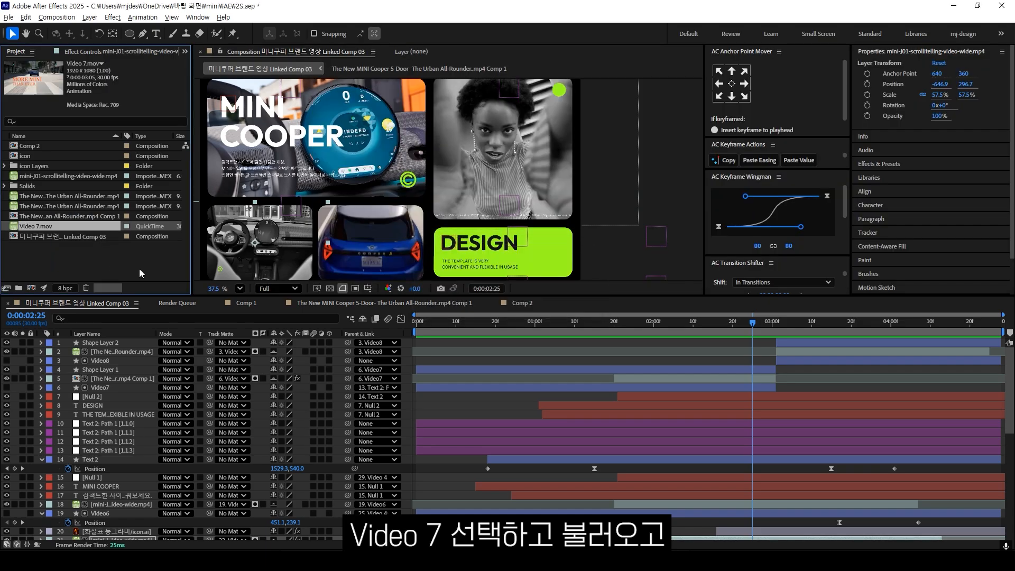
- Replace the glitching clip with Video 7.mov starting at 0:00:01:20, scale it to 98.4%, and parent and alpha-matte it to Video7
{"action": "left_click_drag", "start_coordinate": [42, 226], "coordinate": [84, 339]}
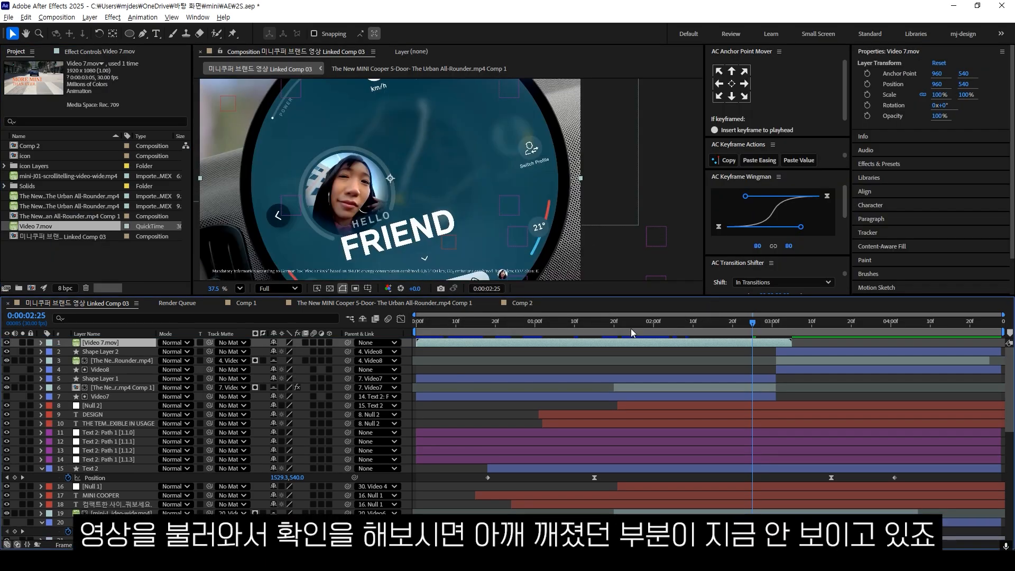
{"action": "left_click_drag", "start_coordinate": [630, 331], "coordinate": [614, 346]}
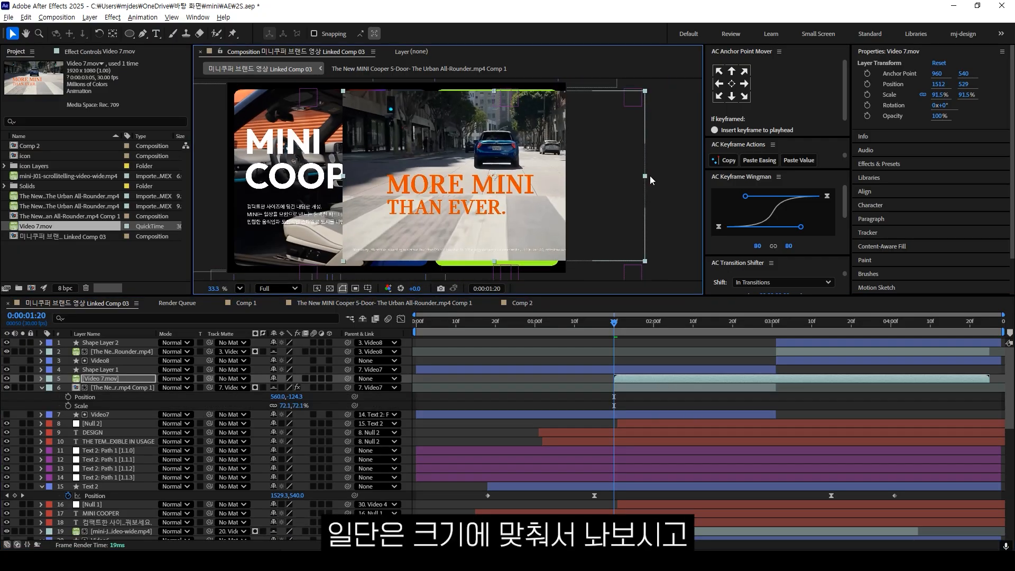
{"action": "left_click_drag", "start_coordinate": [651, 180], "coordinate": [661, 182]}
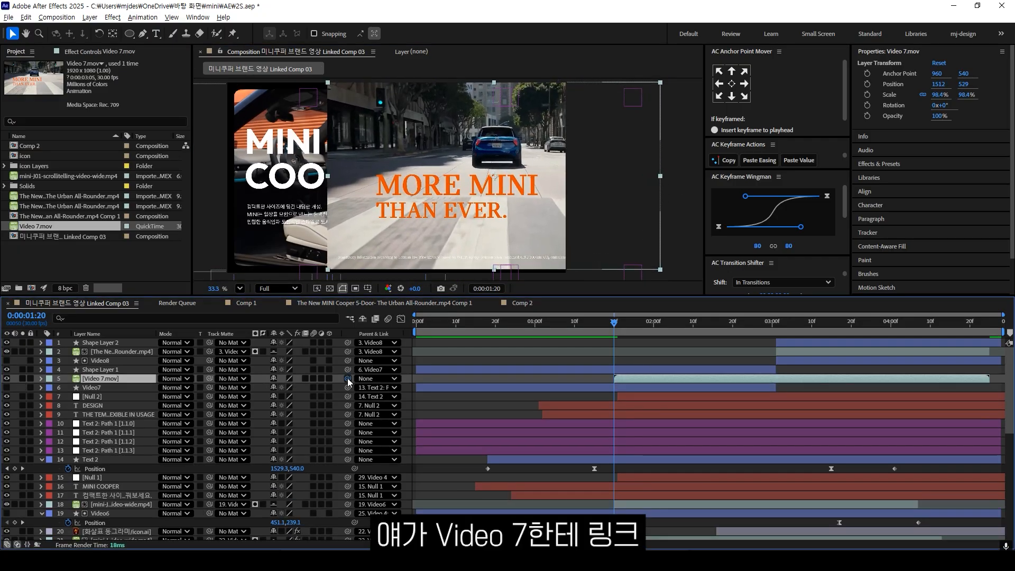
{"action": "left_click_drag", "start_coordinate": [347, 380], "coordinate": [139, 386]}
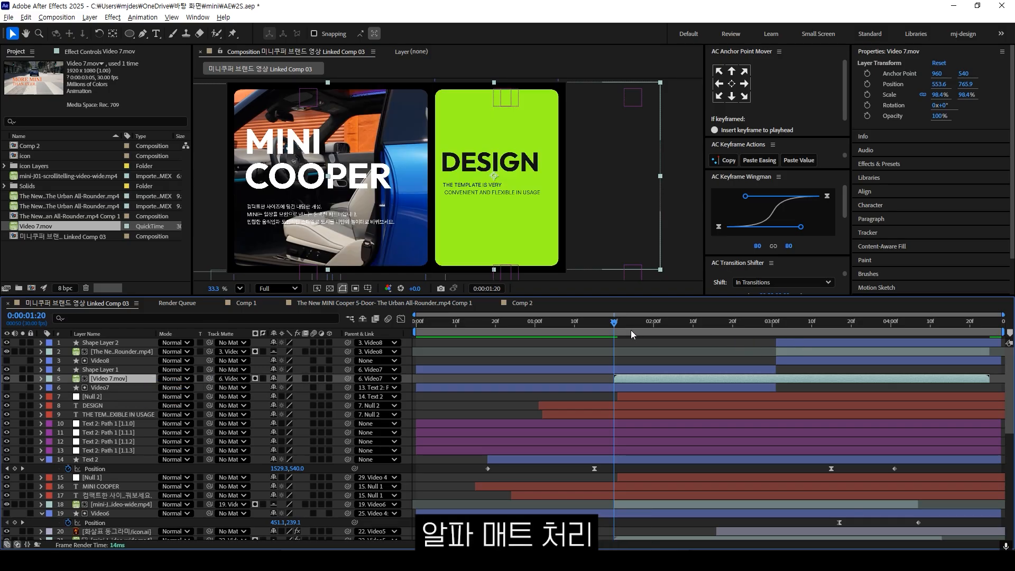
- Scale Video 7.mov down to 74.5% and reposition it to fit the shrunken box around 0:00:02:25
{"action": "left_click_drag", "start_coordinate": [630, 330], "coordinate": [754, 331]}
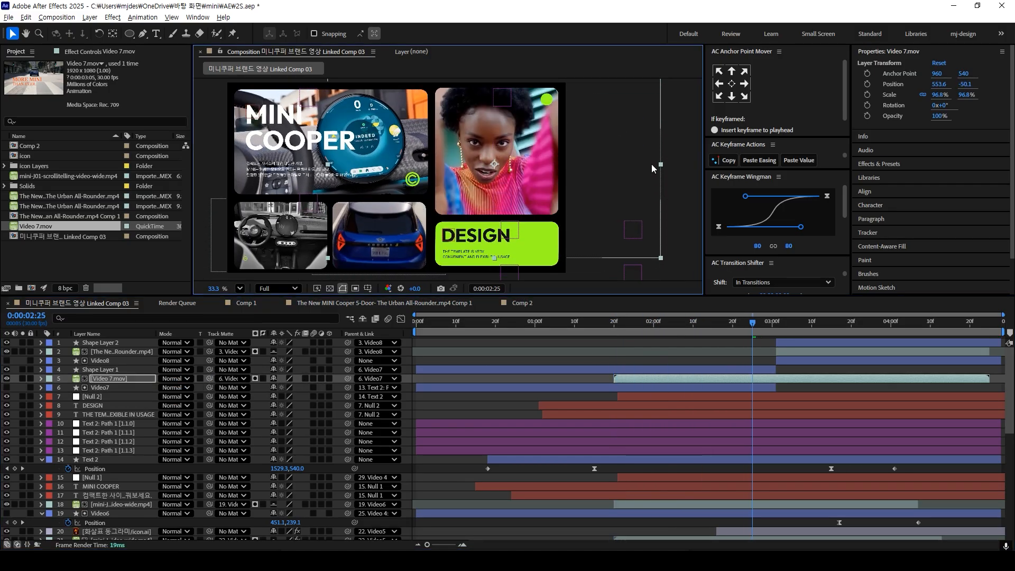
{"action": "left_click_drag", "start_coordinate": [651, 165], "coordinate": [621, 165]}
{"action": "mouse_move", "coordinate": [573, 210]}
{"action": "left_mouse_down"}
{"action": "mouse_move", "coordinate": [582, 201]}
{"action": "mouse_move", "coordinate": [572, 197]}
{"action": "left_mouse_up"}
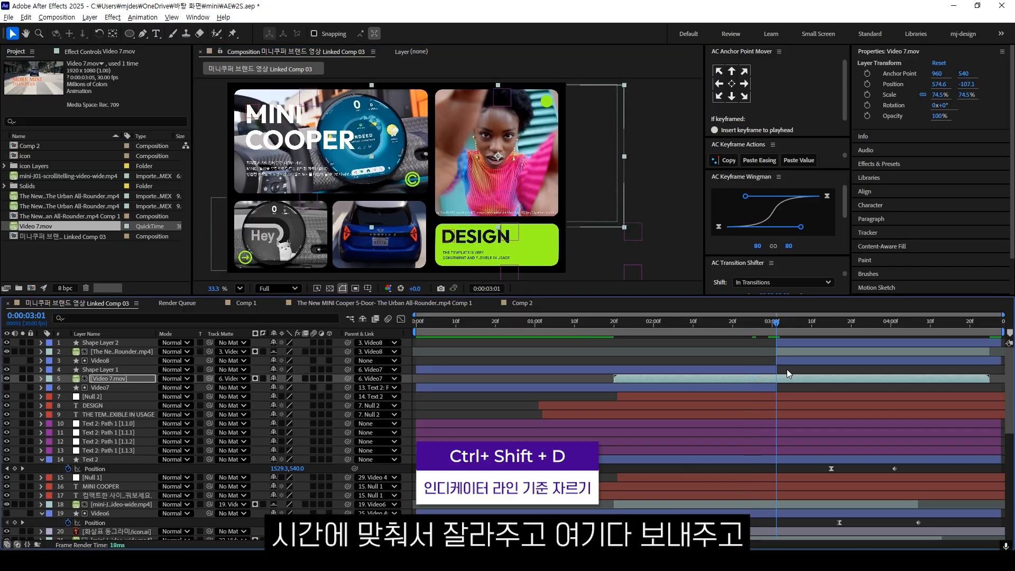
- Split Video 7.mov at 0:00:03:01 and replace the old clip under Shape Layer 2 with the second part, parented to Video8
{"action": "key", "text": "ctrl+shift+d"}
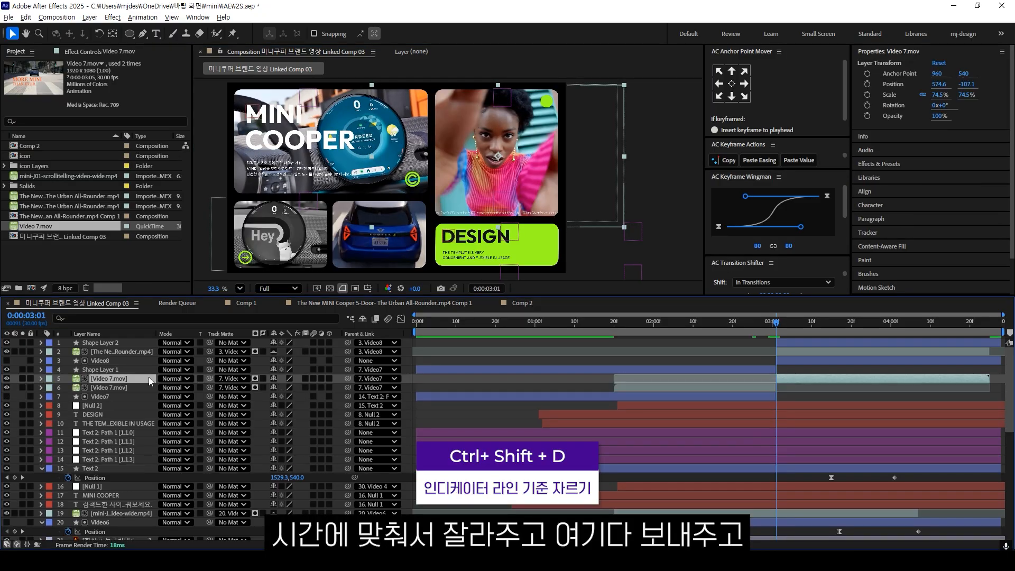
{"action": "left_click_drag", "start_coordinate": [150, 380], "coordinate": [148, 347]}
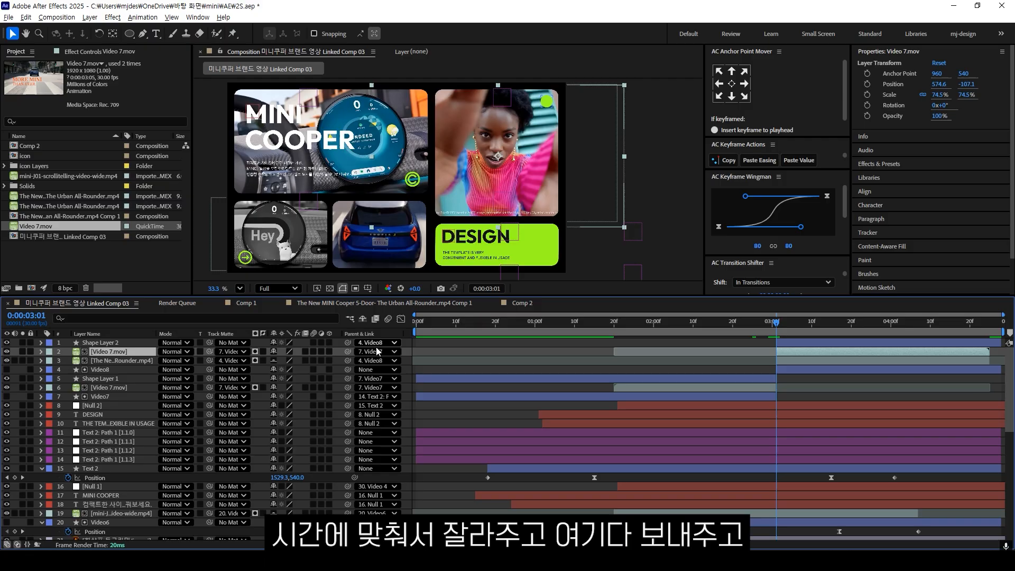
{"action": "left_click_drag", "start_coordinate": [348, 351], "coordinate": [116, 369]}
{"action": "left_click", "coordinate": [106, 361]}
{"action": "key", "text": "Delete"}
{"action": "key", "text": "space"}
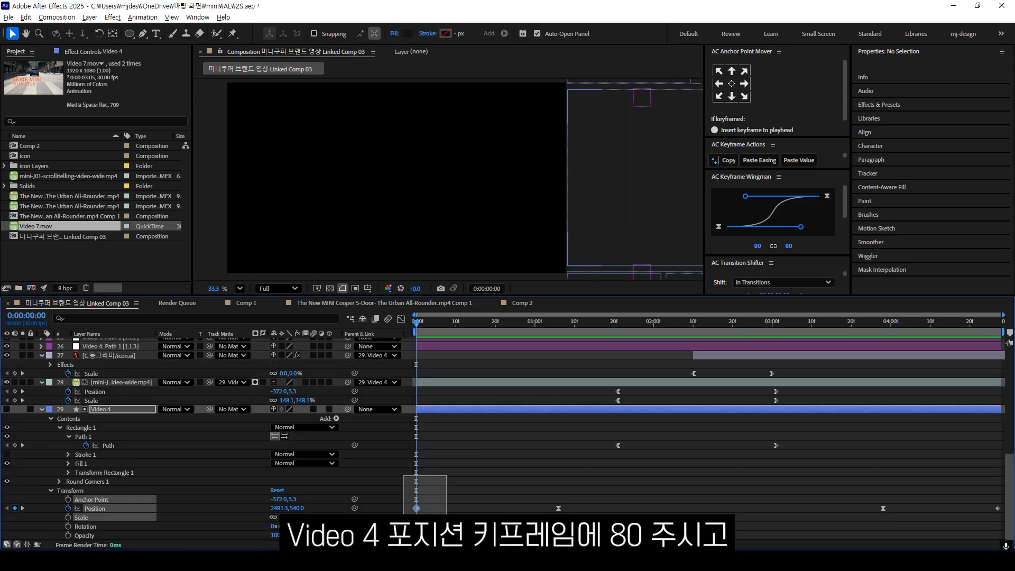
- Apply an easing of 80 to the first Position keyframe of the Video 4 layer and preview the animation
{"action": "left_click_drag", "start_coordinate": [403, 513], "coordinate": [408, 511]}
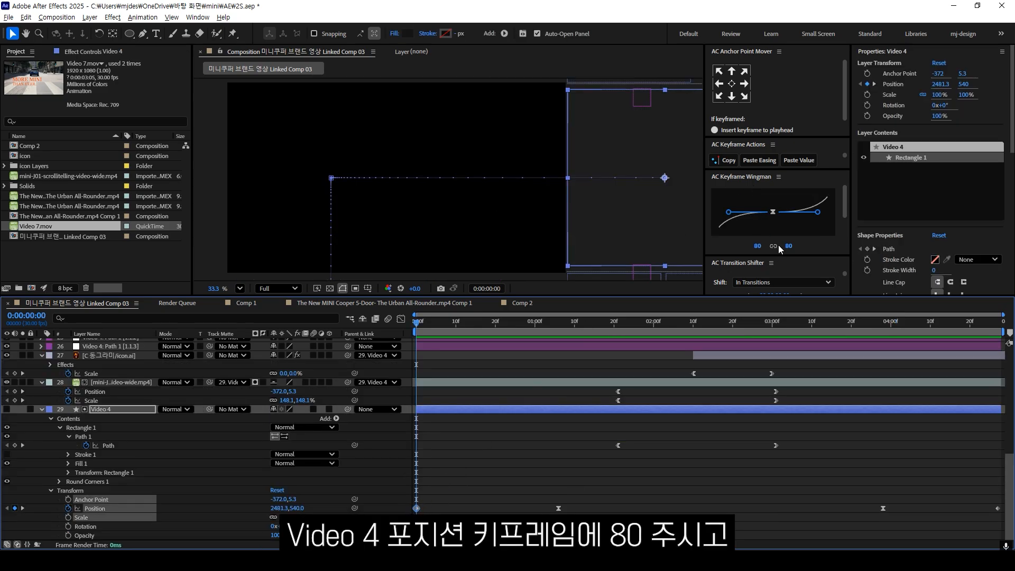
{"action": "left_click", "coordinate": [773, 216]}
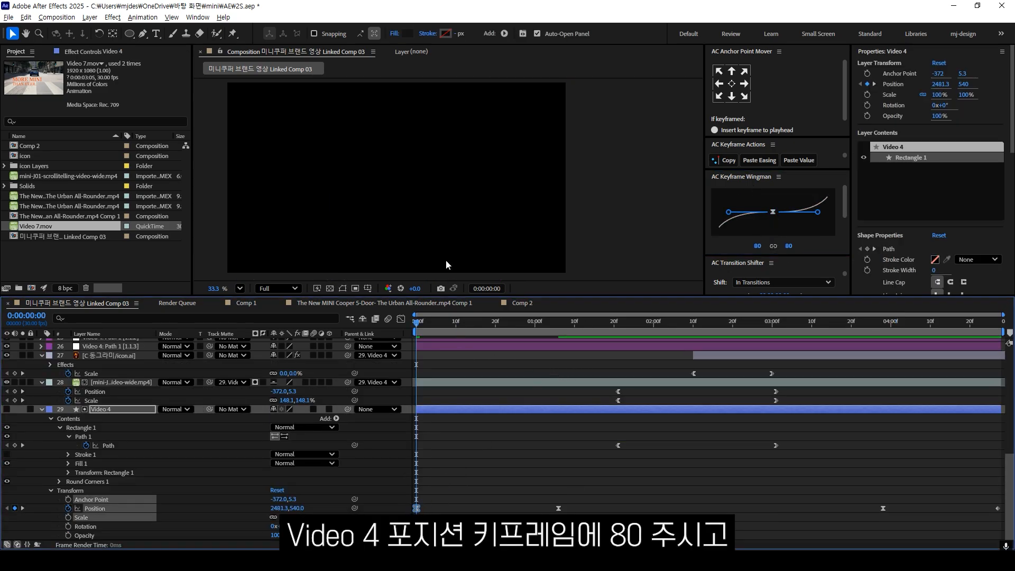
{"action": "key", "text": "space"}
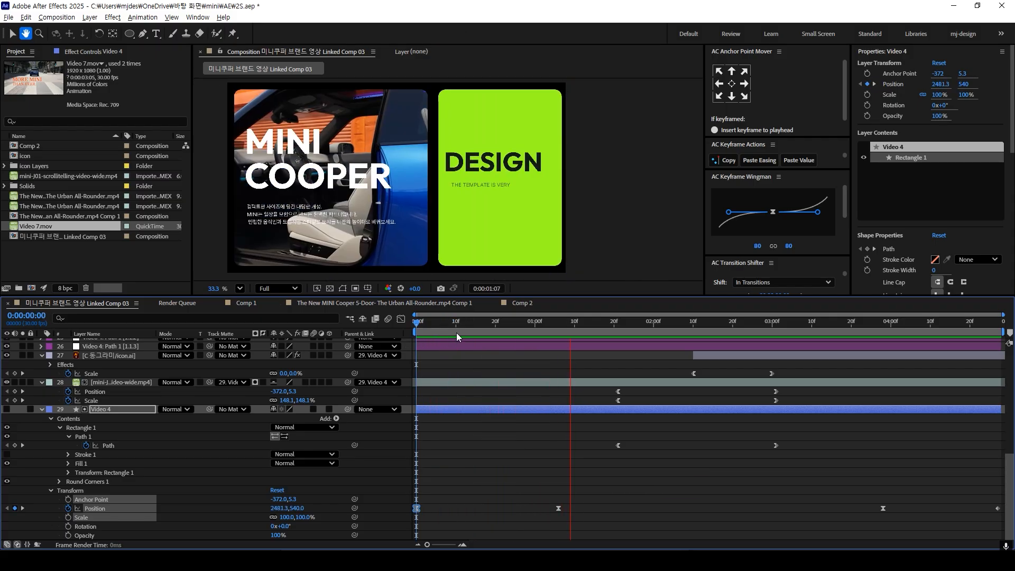
- Try an easing of 30 on Video 4's first Position keyframe and preview the motion
{"action": "left_click", "coordinate": [759, 247]}
{"action": "type", "text": "30"}
{"action": "key", "text": "Return"}
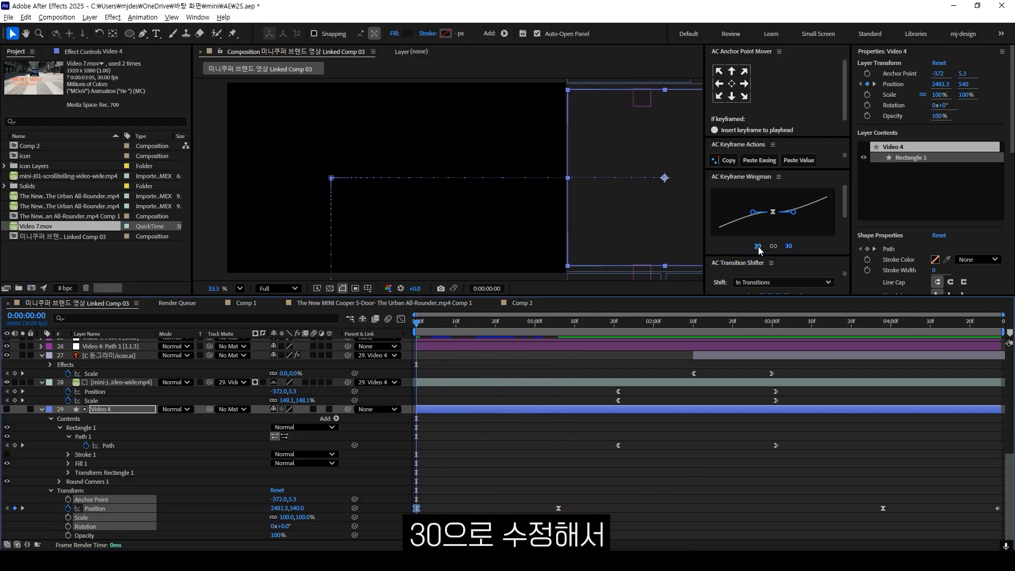
{"action": "key", "text": "space"}
{"action": "key", "text": "space"}
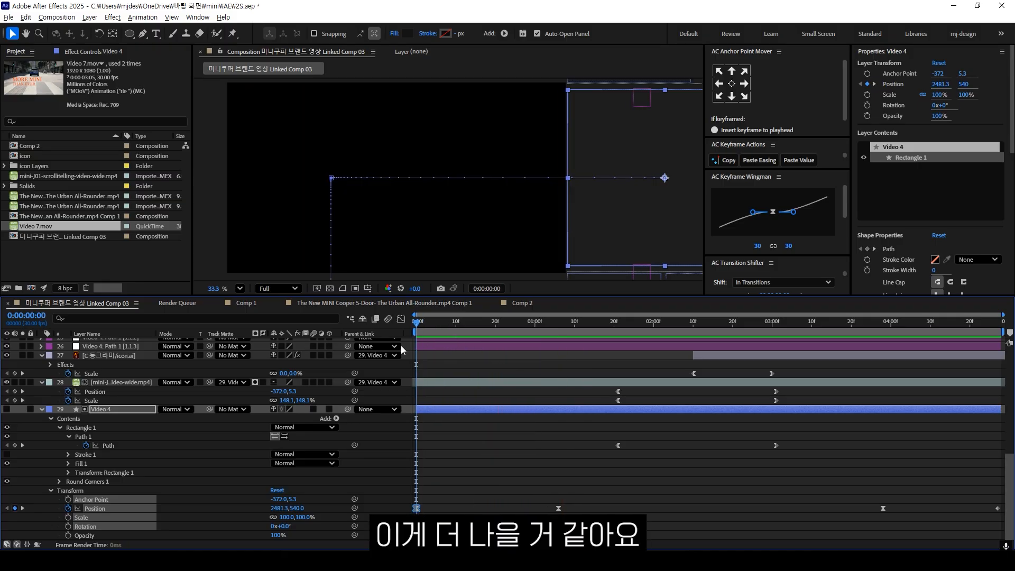
{"action": "key", "text": "space"}
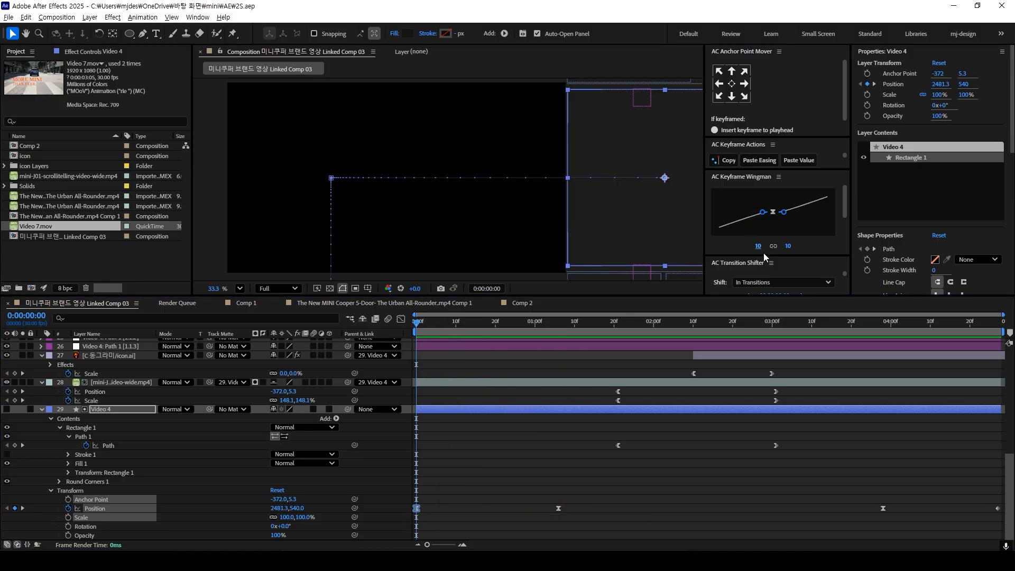
- Set the easing of Video 4's first Position keyframe to 20 and save the project
{"action": "left_click", "coordinate": [759, 247]}
{"action": "left_click", "coordinate": [759, 246]}
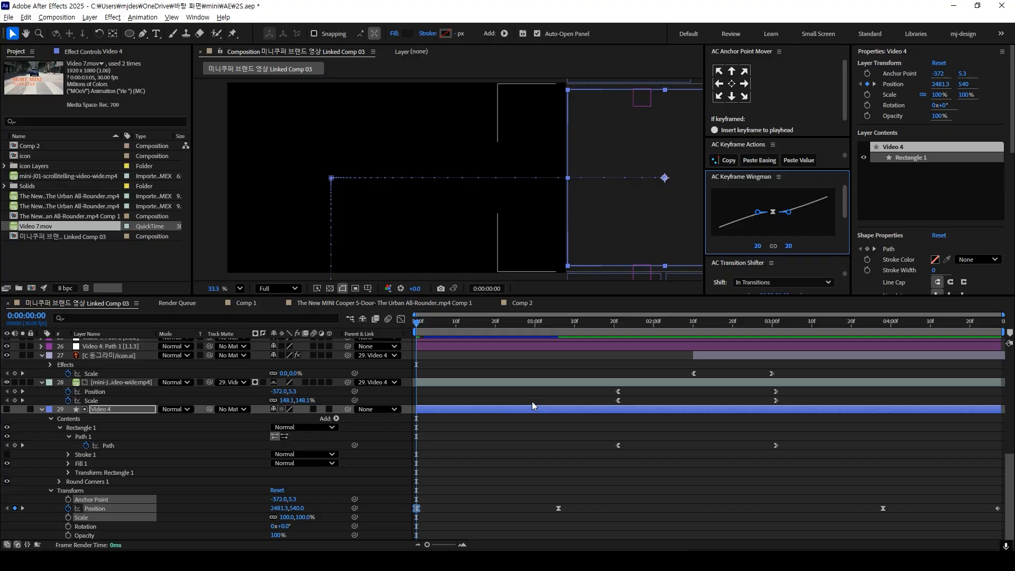
{"action": "key", "text": "ctrl+s"}
- Switch to Premiere Pro and play the sequence around 00:00:04:15 to check the transition into the linked composition
{"action": "key", "text": "alt+Tab"}
{"action": "left_click", "coordinate": [431, 298]}
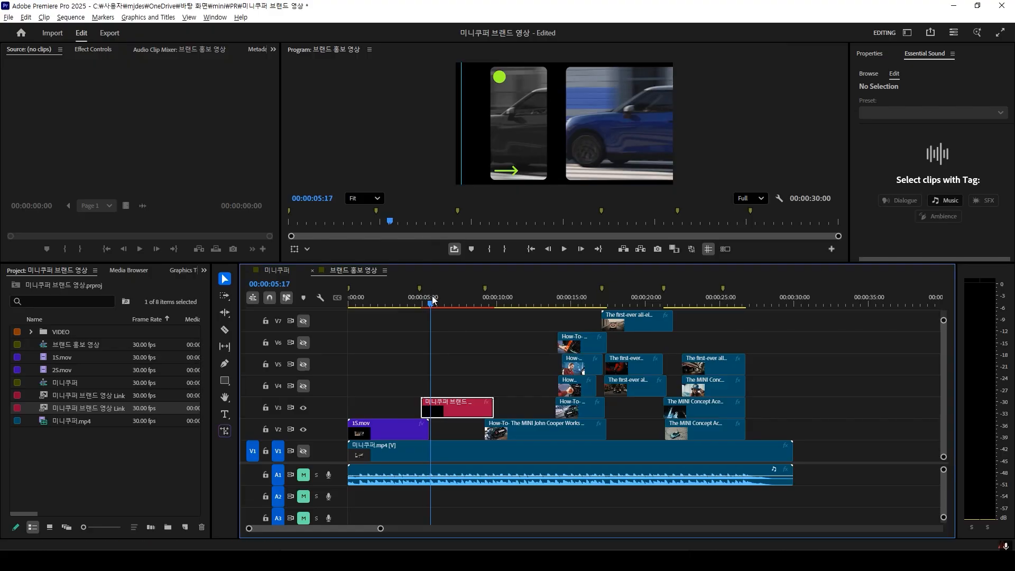
{"action": "left_click_drag", "start_coordinate": [432, 299], "coordinate": [417, 300]}
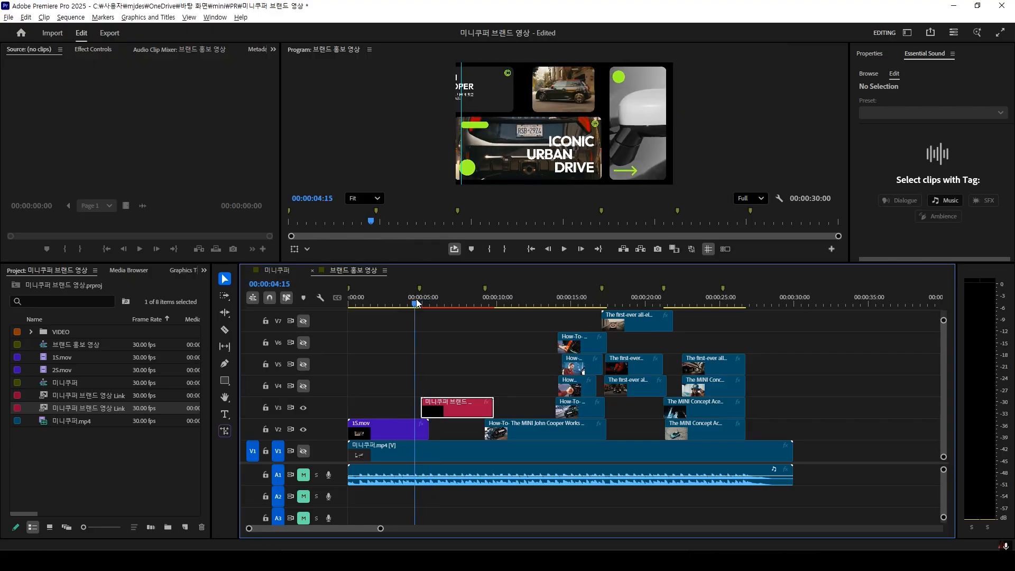
{"action": "key", "text": "space"}
{"action": "left_click", "coordinate": [414, 301]}
{"action": "key", "text": "space"}
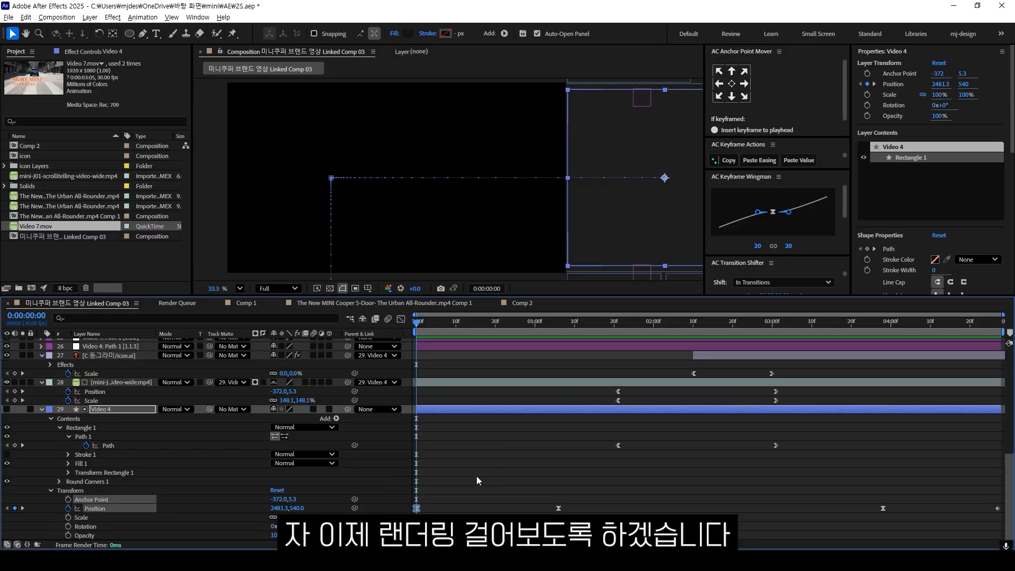
- In After Effects, queue the brand video composition once for rendering, as QuickTime with RGB + Alpha channels
{"action": "key", "text": "ctrl+m"}
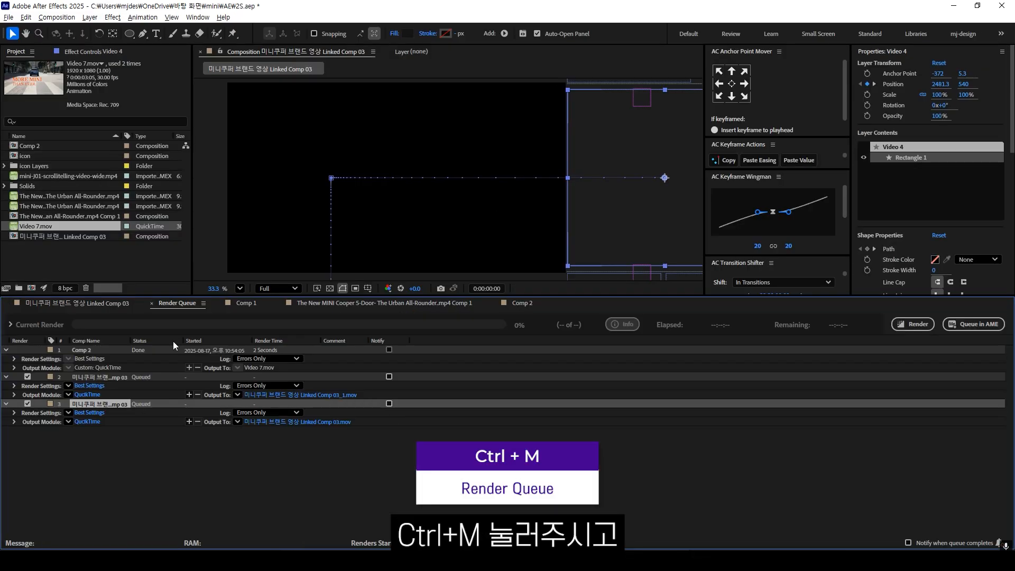
{"action": "key", "text": "Delete"}
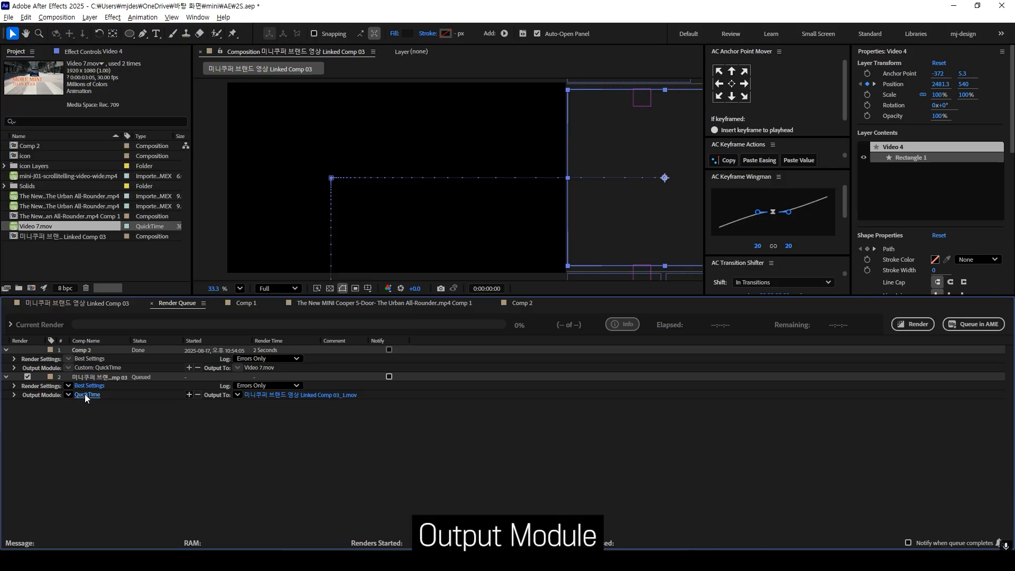
{"action": "left_click", "coordinate": [86, 394]}
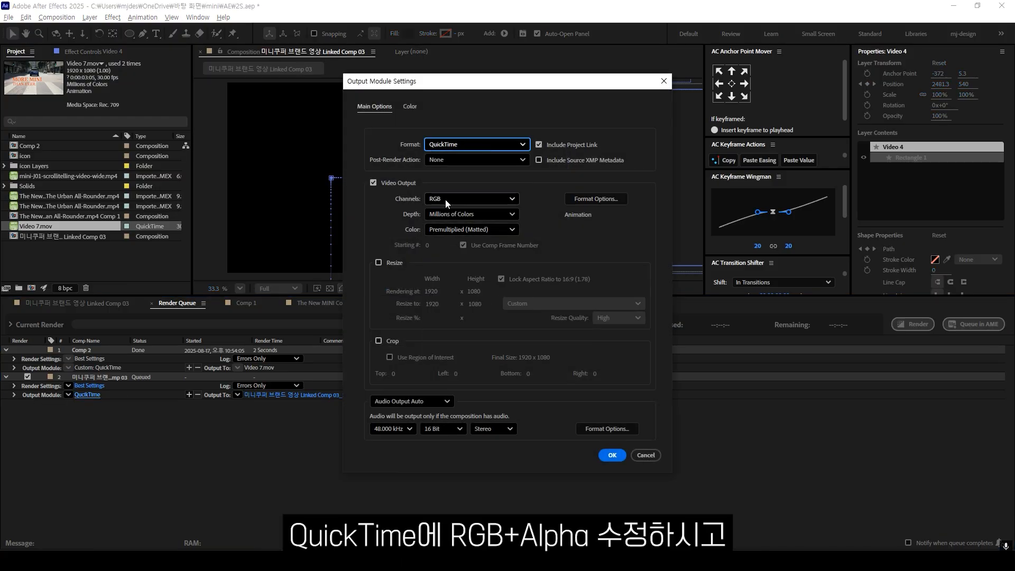
{"action": "left_click", "coordinate": [444, 199]}
{"action": "left_click", "coordinate": [449, 241]}
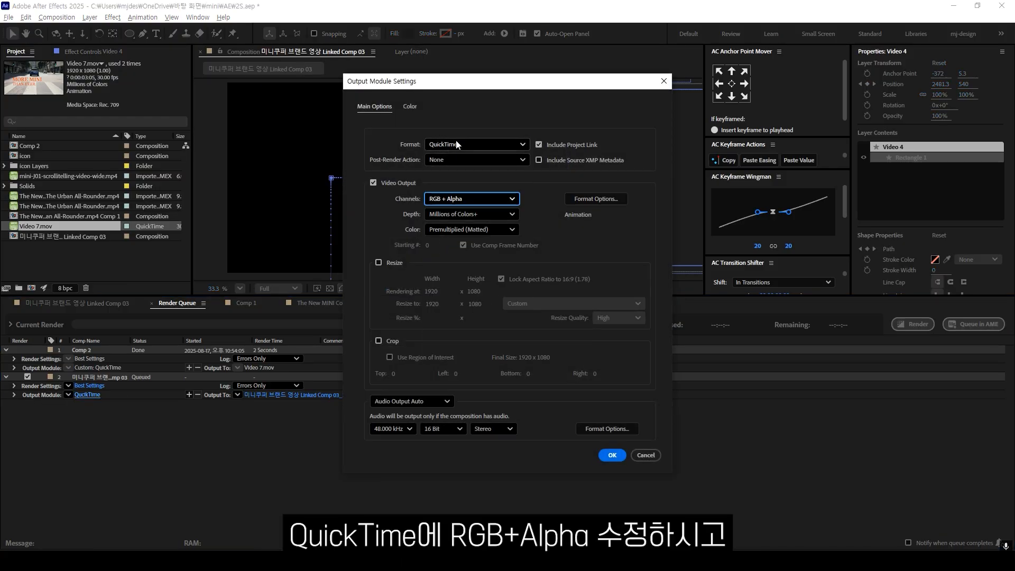
{"action": "left_click", "coordinate": [612, 455]}
- Name the output movie 2S in the VIDEO folder and render it
{"action": "left_click", "coordinate": [290, 394]}
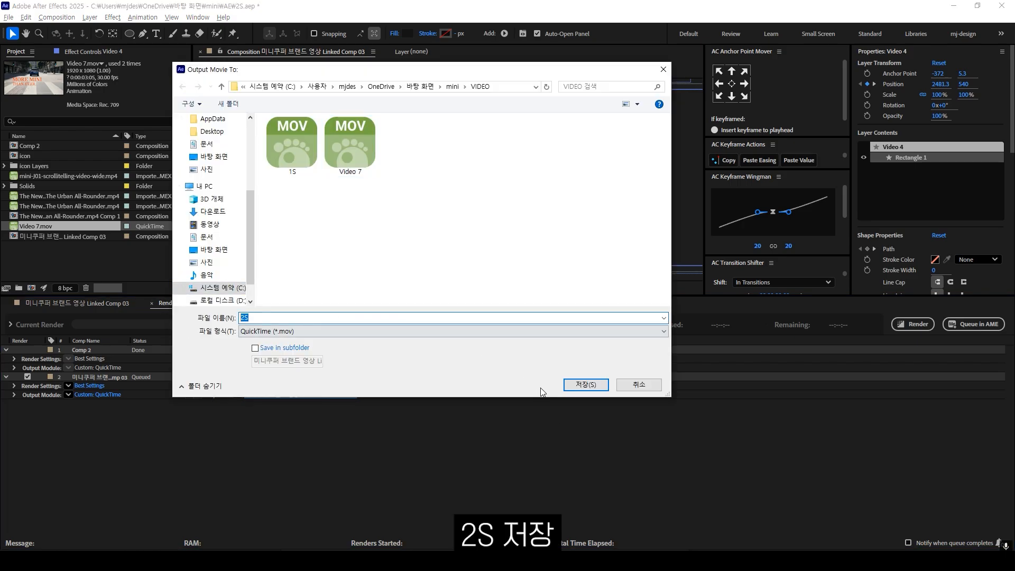
{"action": "left_click", "coordinate": [581, 384]}
{"action": "left_click", "coordinate": [905, 325]}
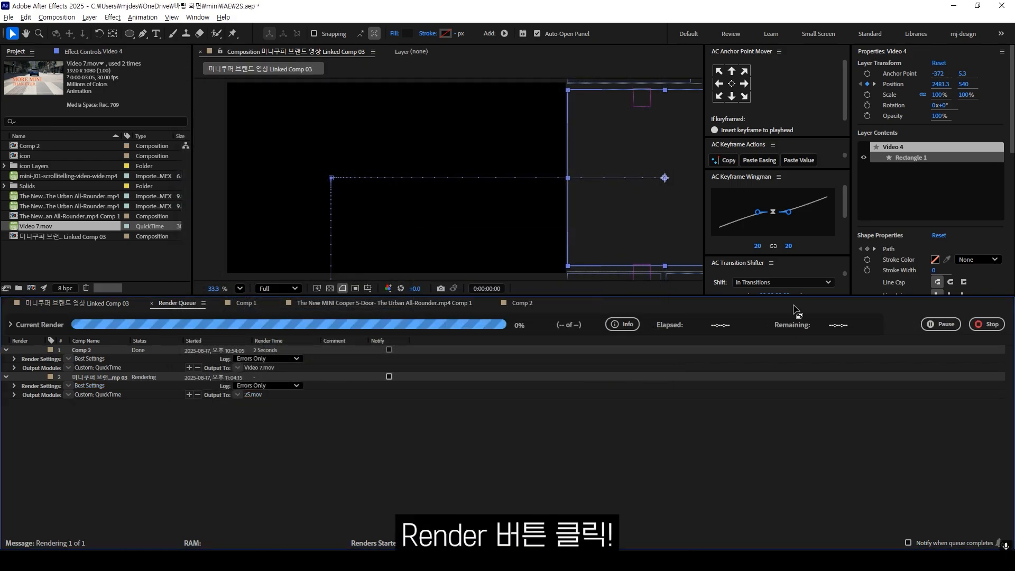
- Switch to Premiere Pro and import the rendered 2S movie from the VIDEO folder into the project
{"action": "left_click", "coordinate": [953, 7]}
{"action": "key", "text": "alt+Tab"}
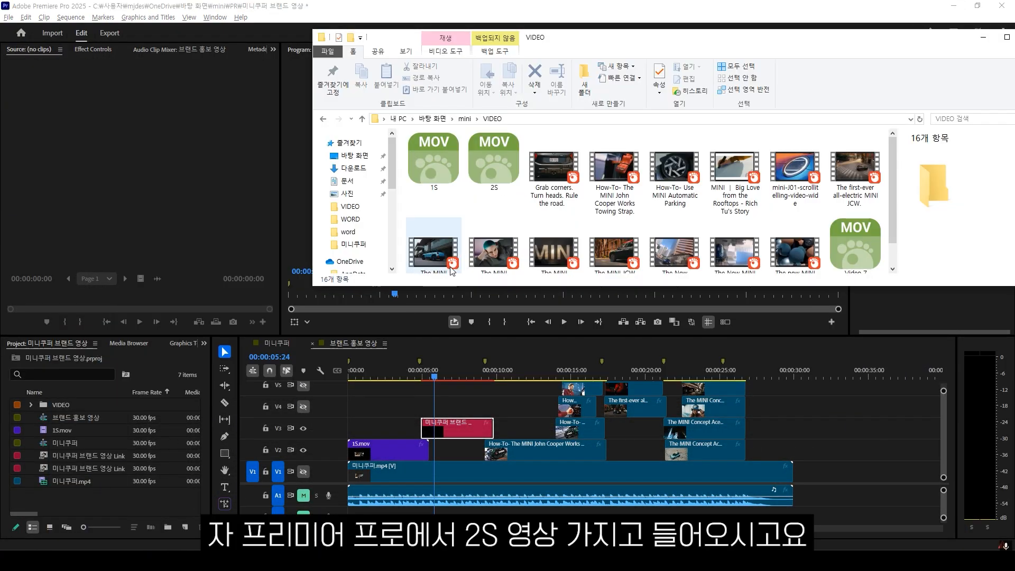
{"action": "left_click_drag", "start_coordinate": [474, 170], "coordinate": [59, 506]}
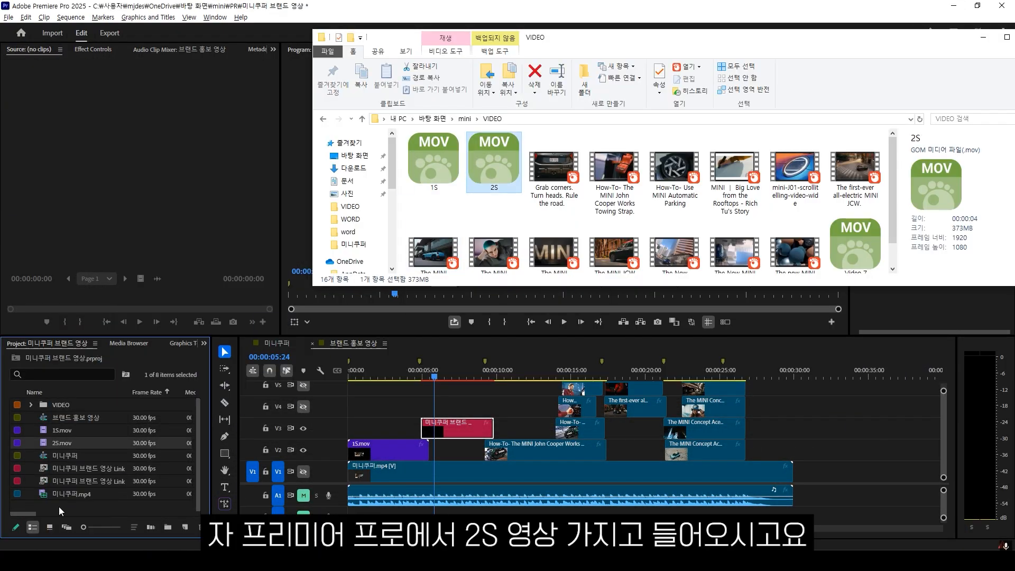
- Replace the linked composition clip on V3 with 2S.mov, aligned to the same start point
{"action": "left_click", "coordinate": [48, 451]}
{"action": "left_click_drag", "start_coordinate": [54, 445], "coordinate": [419, 410]}
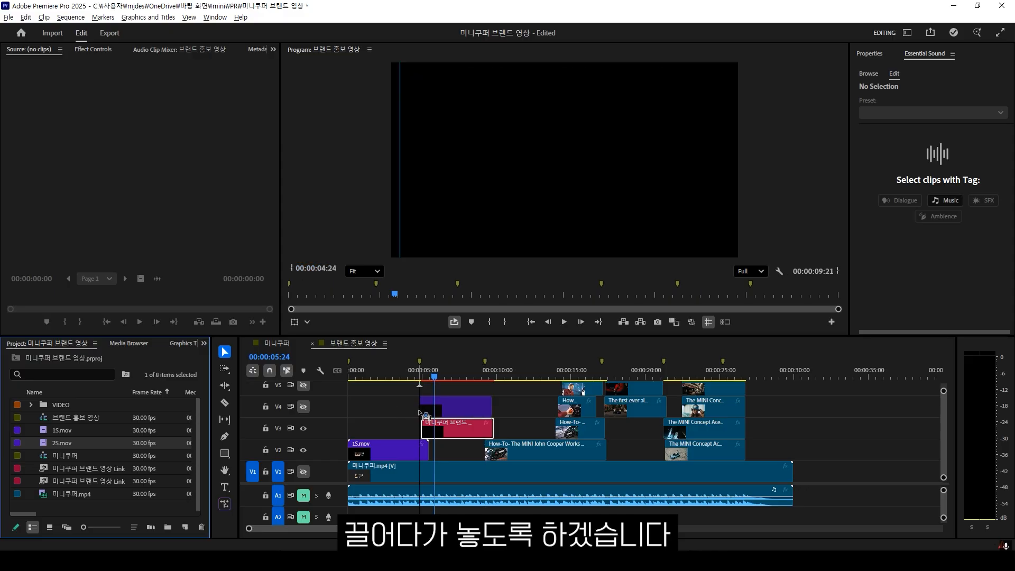
{"action": "left_click", "coordinate": [456, 428]}
{"action": "left_click_drag", "start_coordinate": [419, 414], "coordinate": [444, 422]}
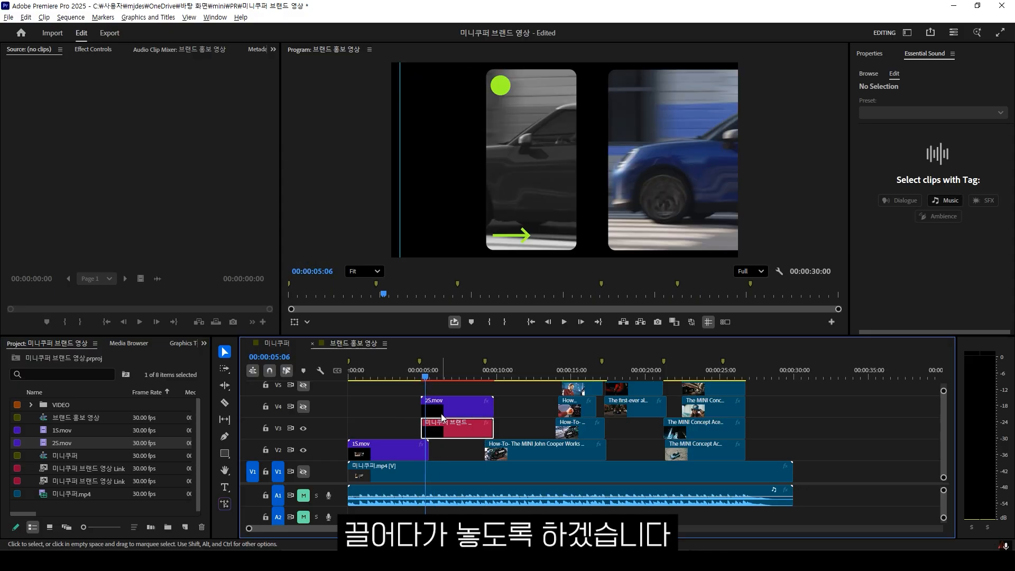
{"action": "key", "text": "Delete"}
{"action": "left_click_drag", "start_coordinate": [444, 422], "coordinate": [444, 426]}
- Play the sequence through the 1S.mov and 2S.mov clips to review the finished section
{"action": "left_click", "coordinate": [397, 377]}
{"action": "key", "text": "space"}
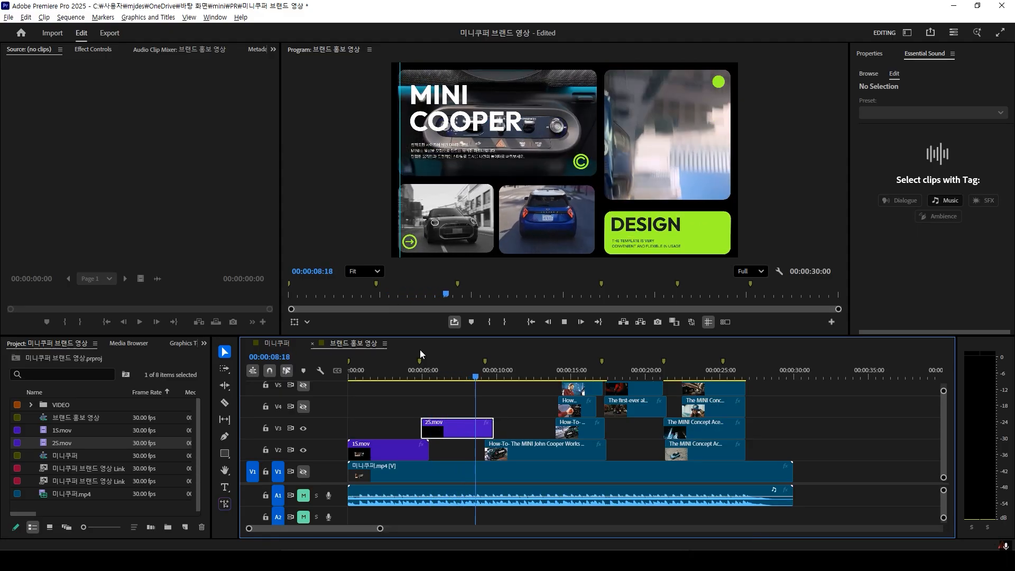
{"action": "key", "text": "space"}
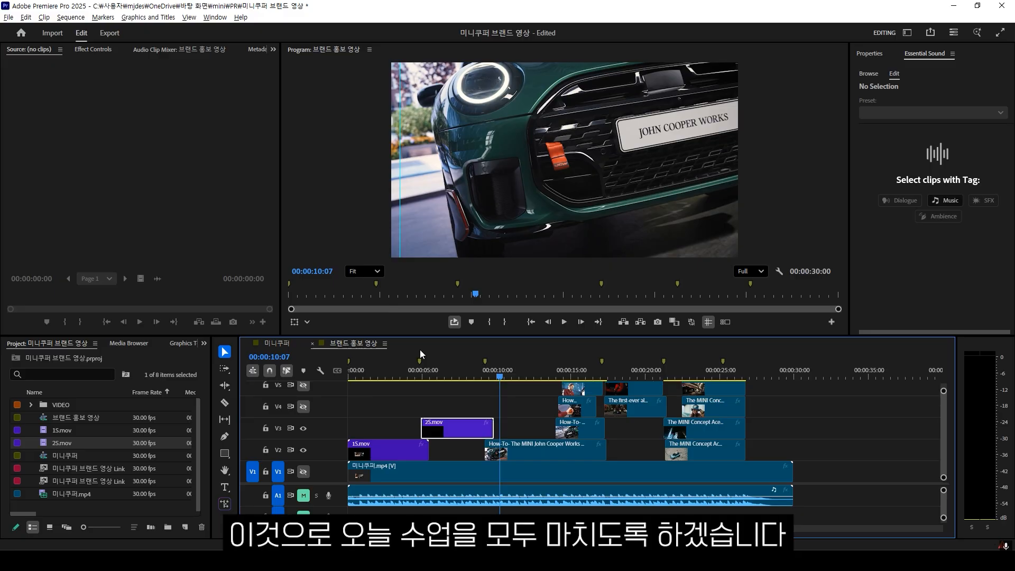
- Switch back to After Effects and save the 2S project
{"action": "left_click", "coordinate": [956, 8]}
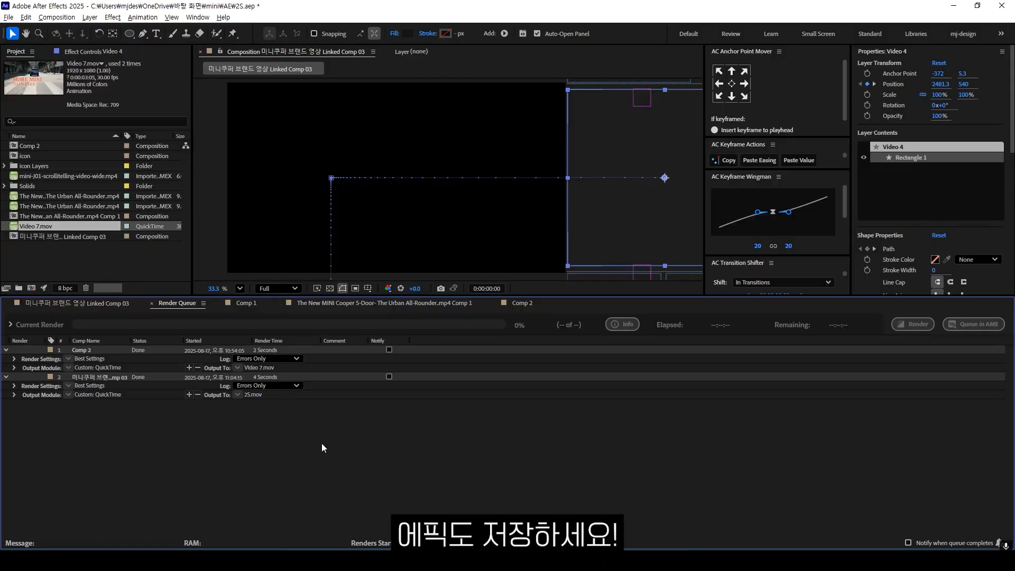
{"action": "key", "text": "ctrl+s"}
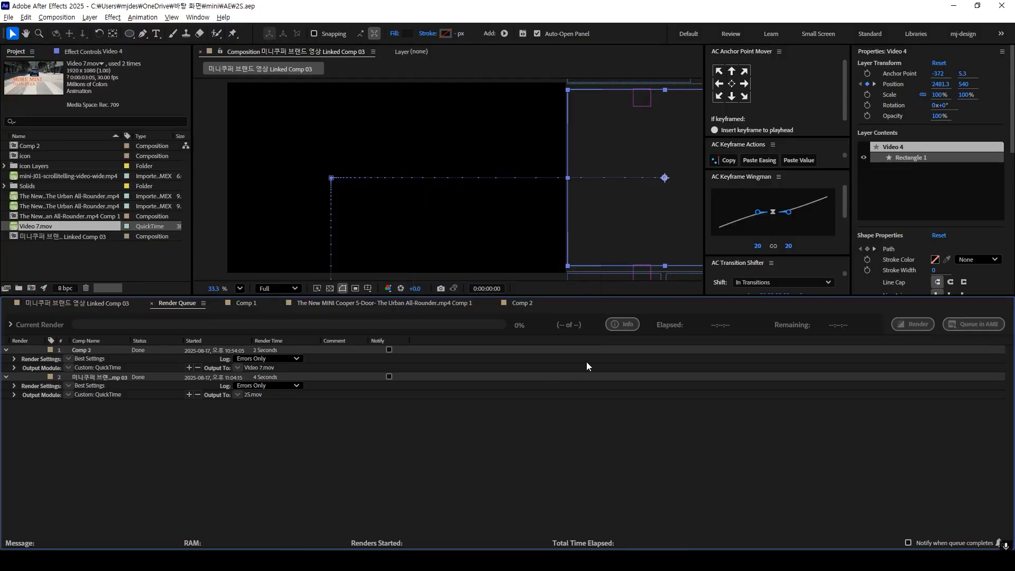